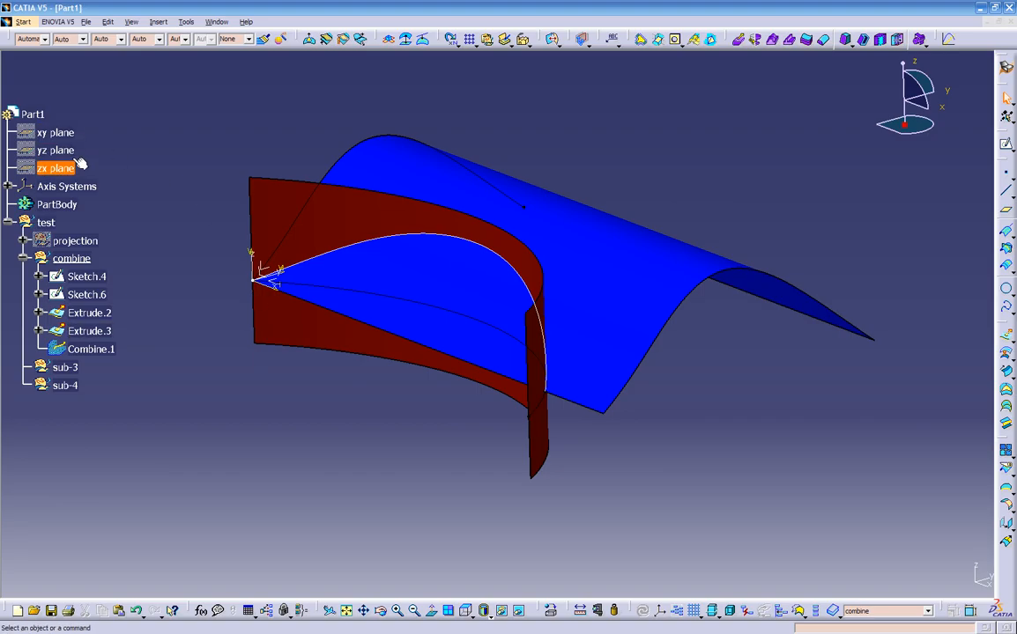
Hide the Absolute Axis System.
middle_click_drag(315, 442, 352, 447)
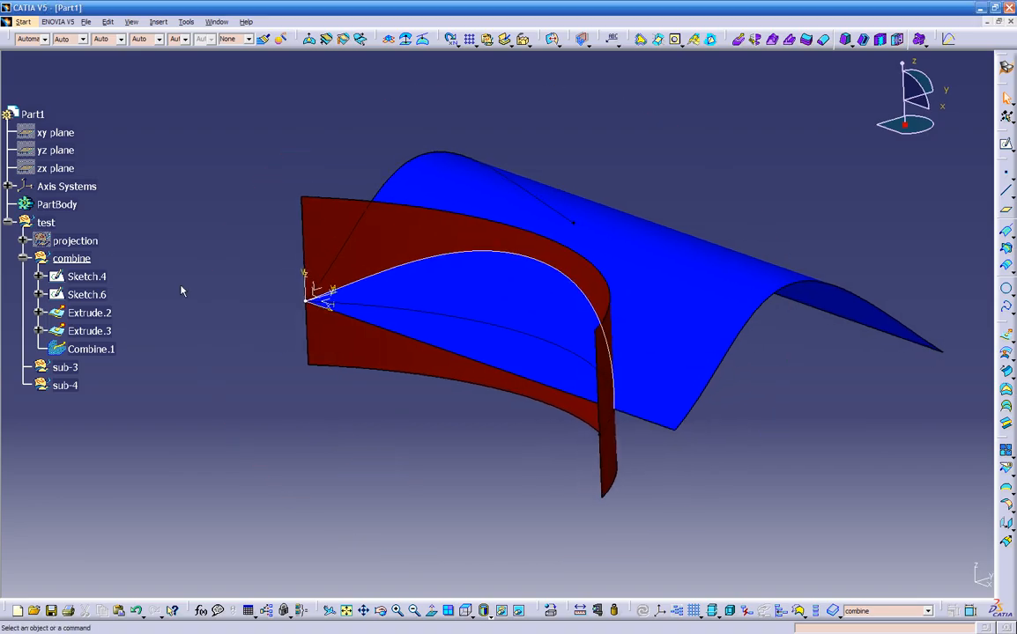
left_click(8, 187)
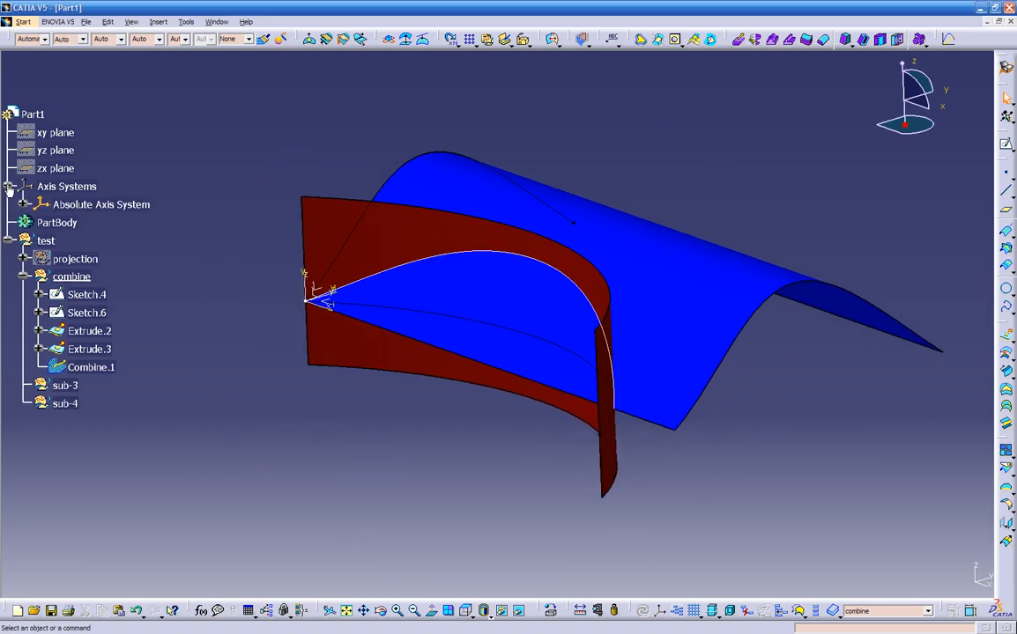
right_click(88, 203)
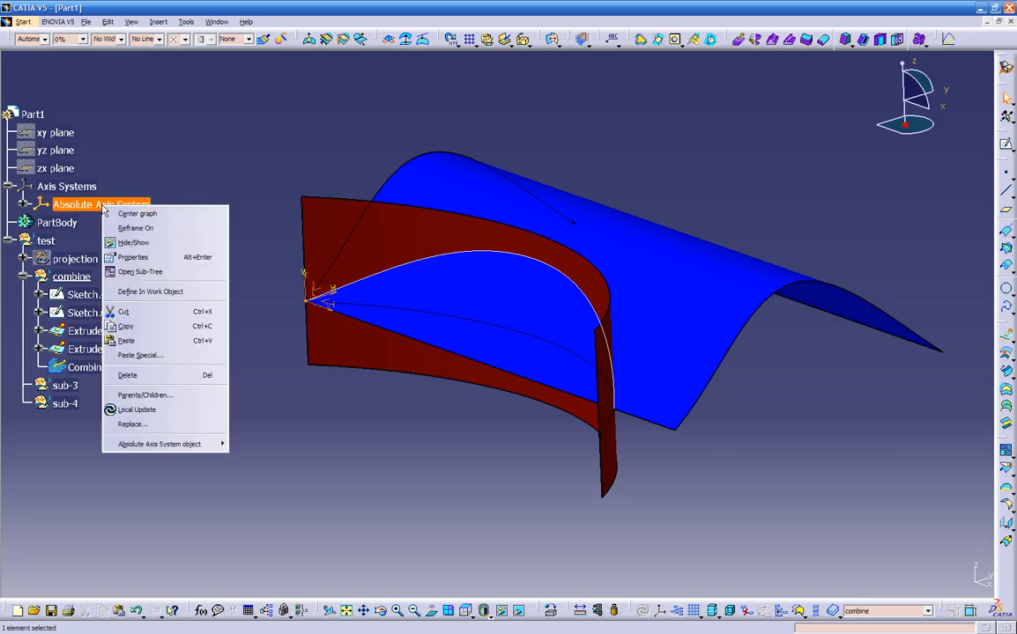
left_click(130, 242)
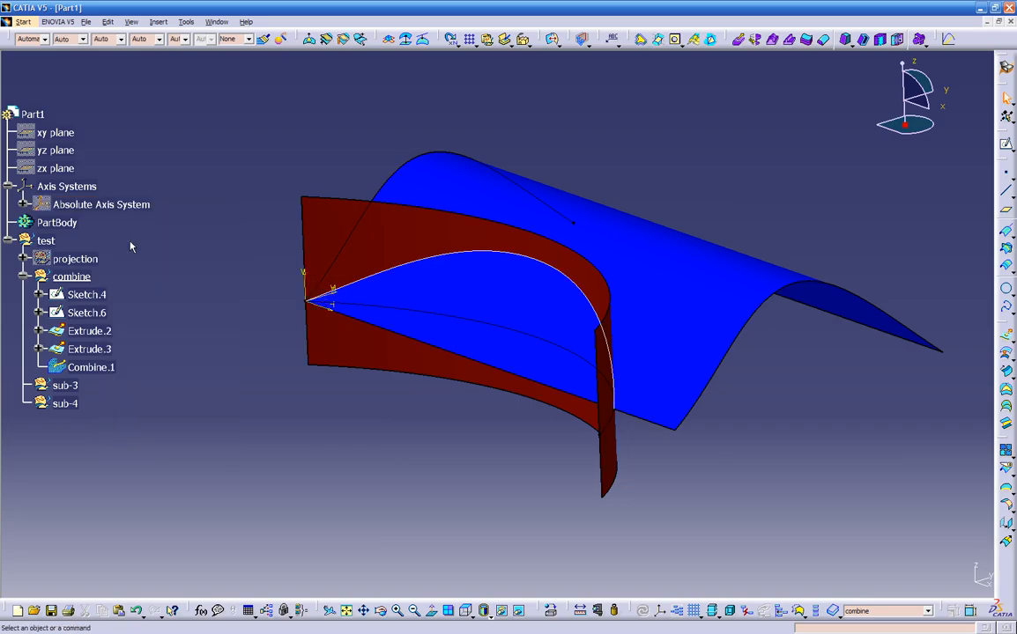
Show the xy, yz and zx reference planes.
left_click(57, 134)
left_click(55, 150, "ctrl")
left_click(53, 165, "ctrl")
right_click(53, 165)
left_click(91, 134)
middle_click_drag(440, 405, 361, 416)
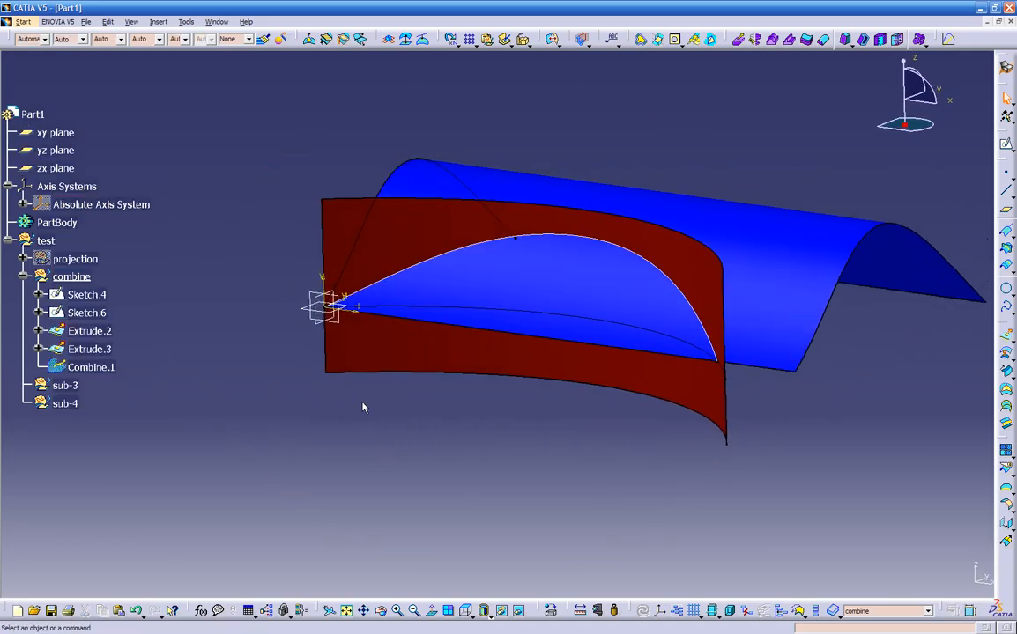
Select the reference planes at the origin in the model to identify each one in the tree.
left_click(372, 371)
left_click(304, 300)
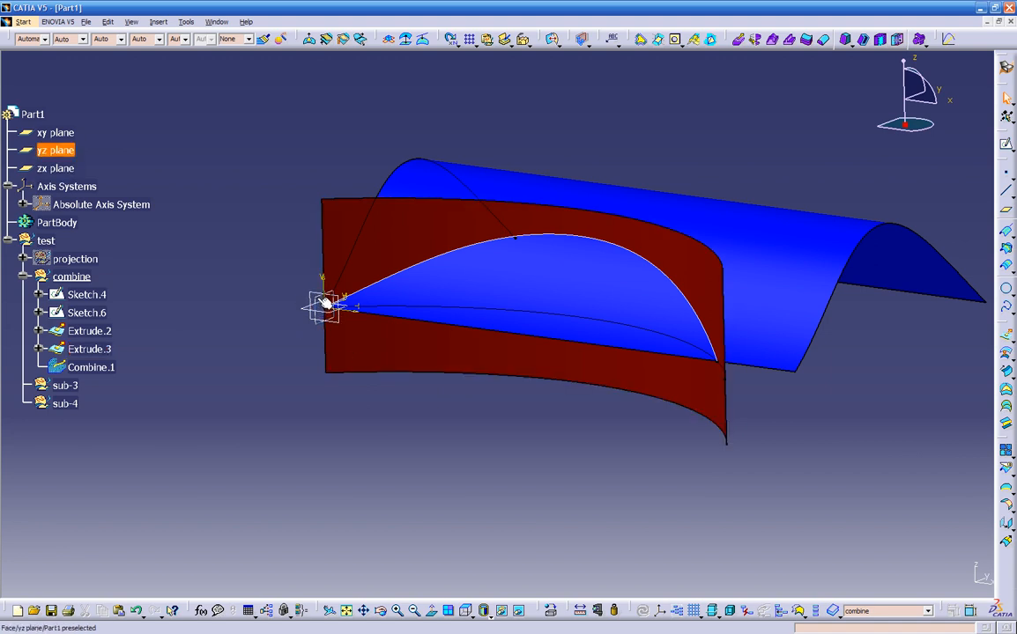
left_click(319, 297)
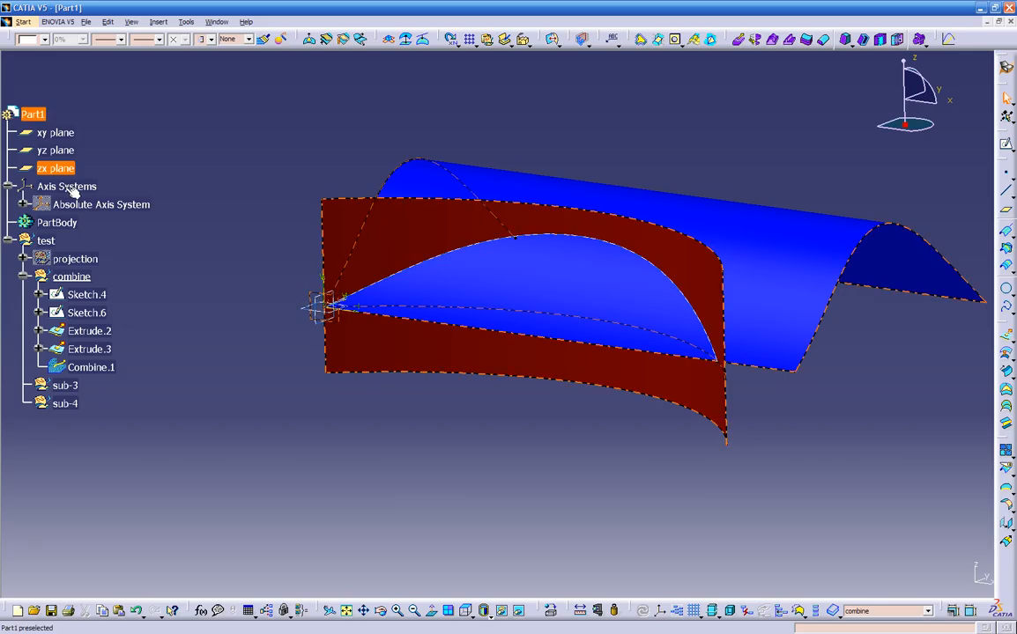
left_click(315, 306)
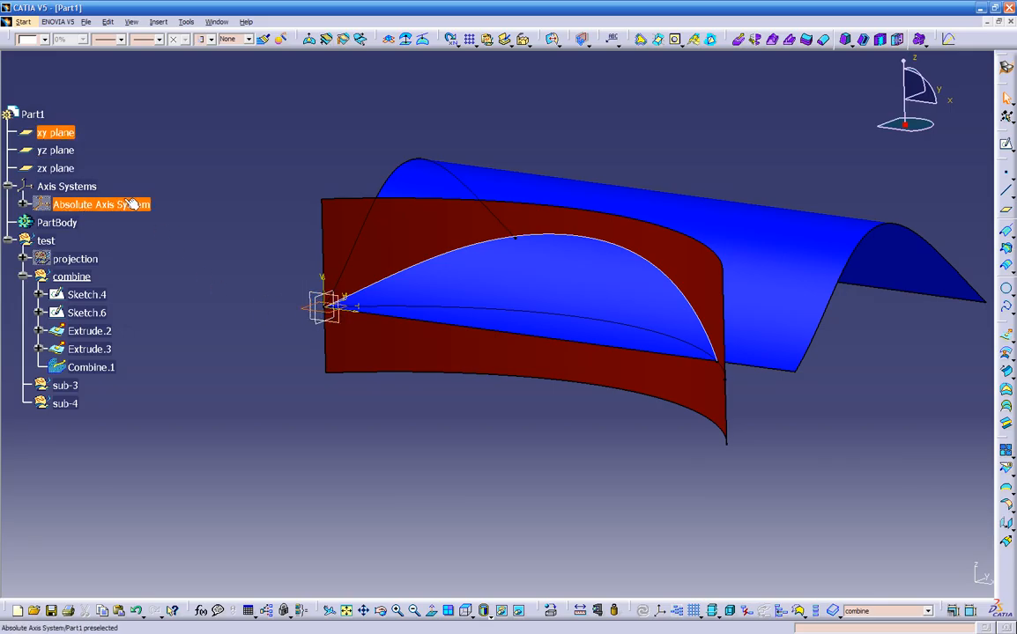
left_click(296, 367)
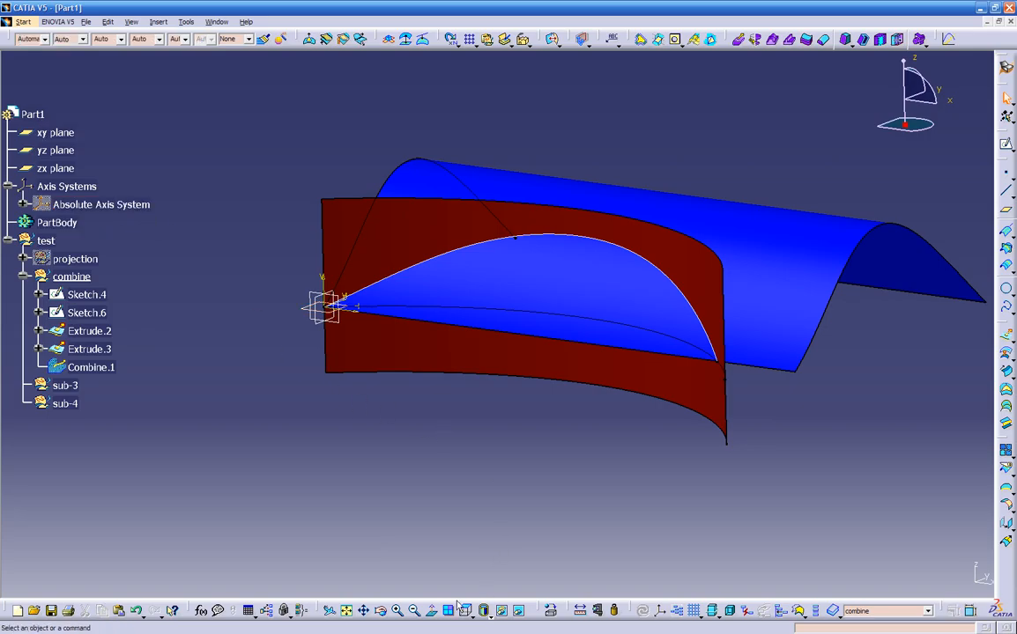
Start a Standard axis system with its X axis along the straight front edge of Extrude.2 and its Y axis from the zx plane.
left_click(642, 611)
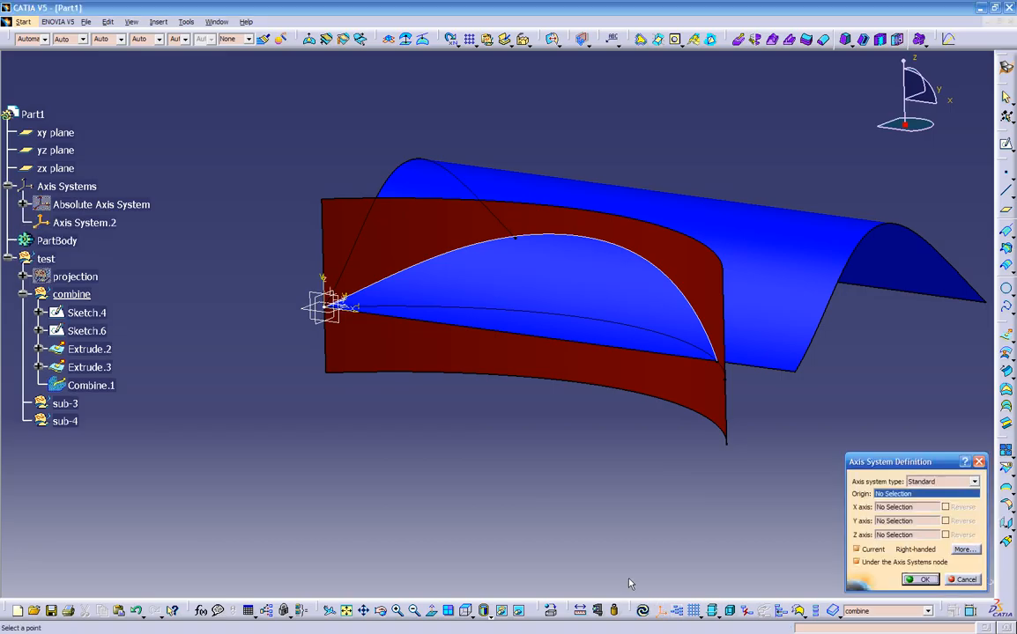
middle_click_drag(494, 388, 476, 462)
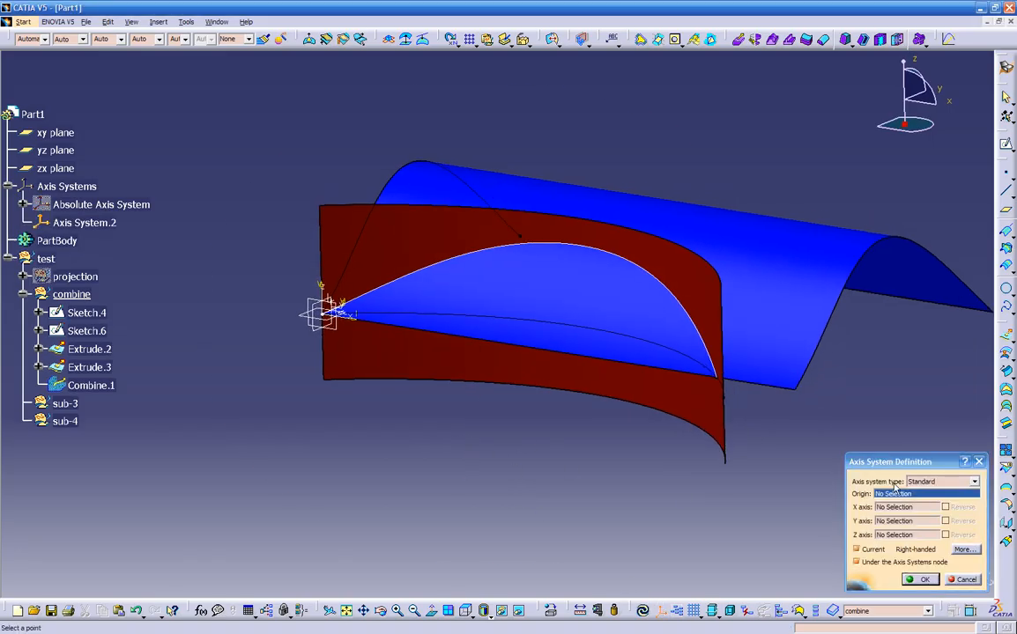
middle_click_drag(393, 370, 370, 379)
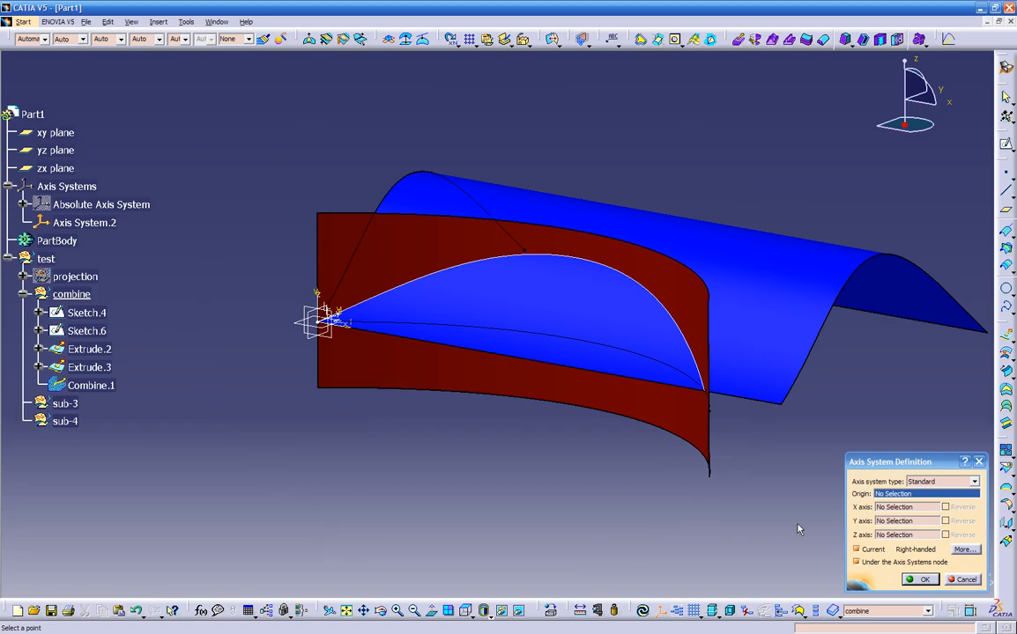
left_click(896, 509)
left_click(698, 403)
middle_click_drag(753, 399, 652, 418)
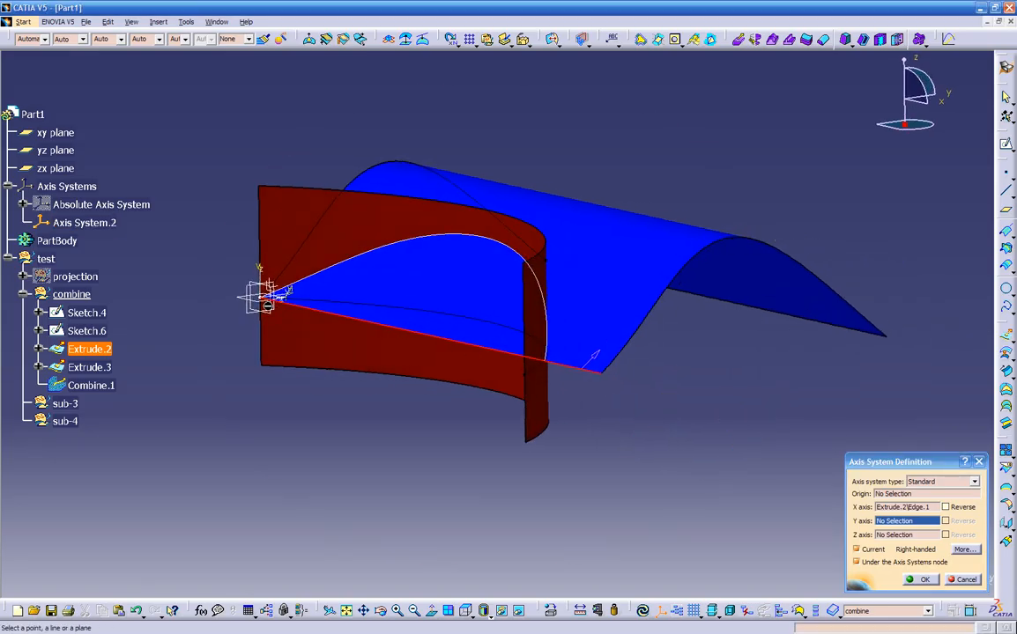
left_click(267, 293)
Place the axis system's origin at the outer end of the straight Extrude.2 edge and create the axis system.
middle_click_drag(623, 457, 596, 423)
left_click(905, 495)
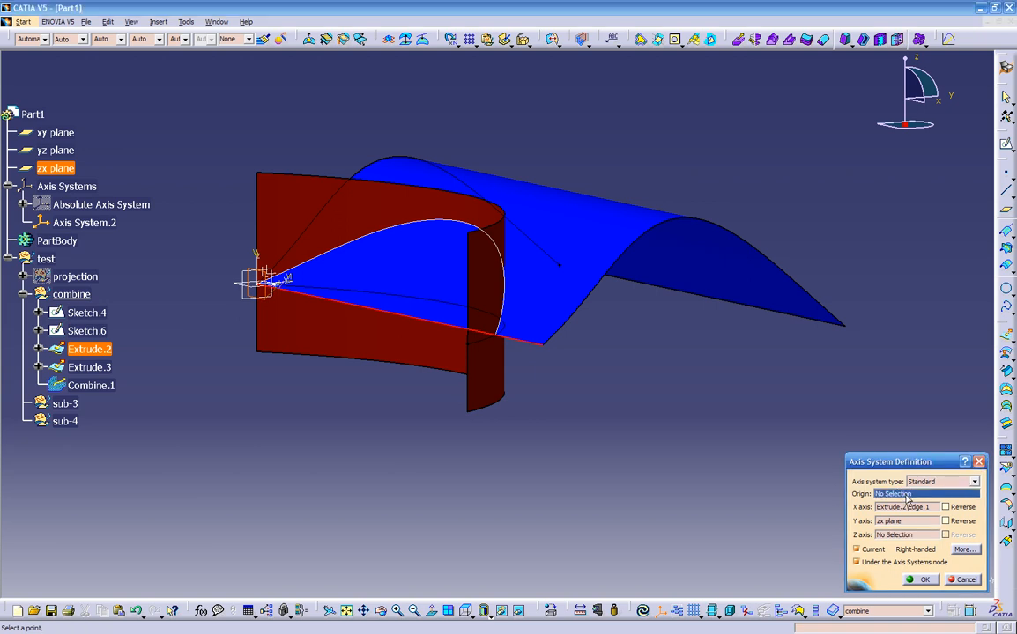
left_click(544, 352)
middle_click_drag(567, 386, 557, 418)
left_click(921, 578)
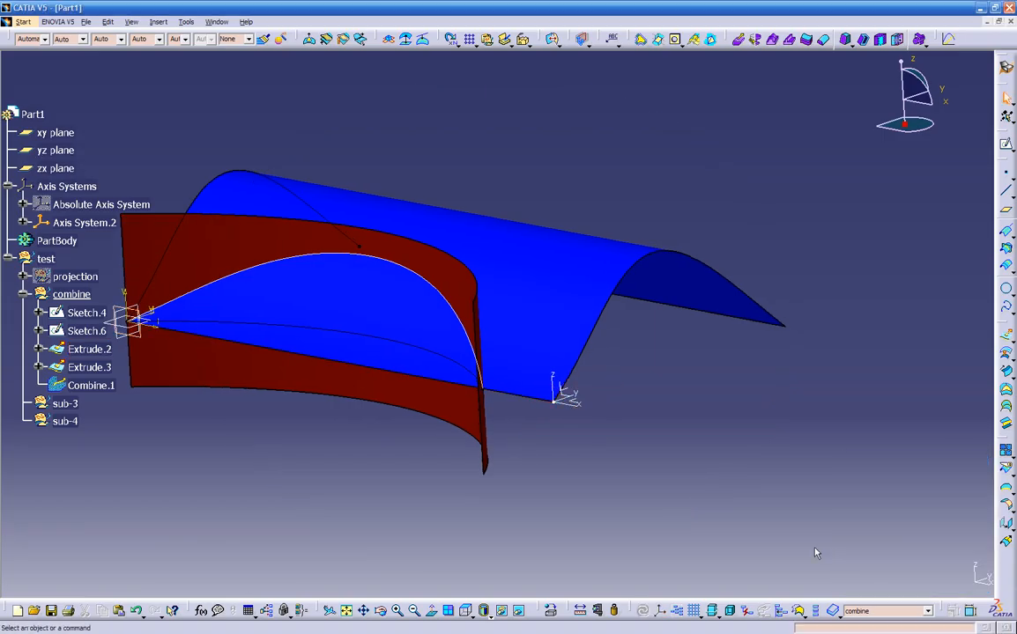
middle_click_drag(831, 554, 834, 510)
middle_click_drag(265, 387, 276, 415)
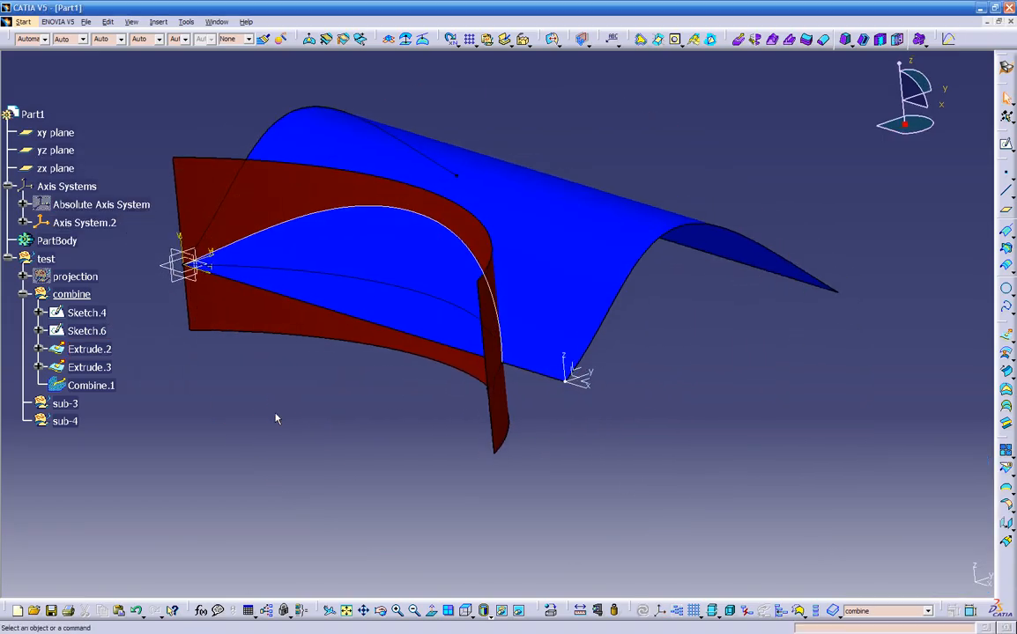
Show the Absolute Axis System and hide it again.
right_click(121, 206)
left_click(128, 238)
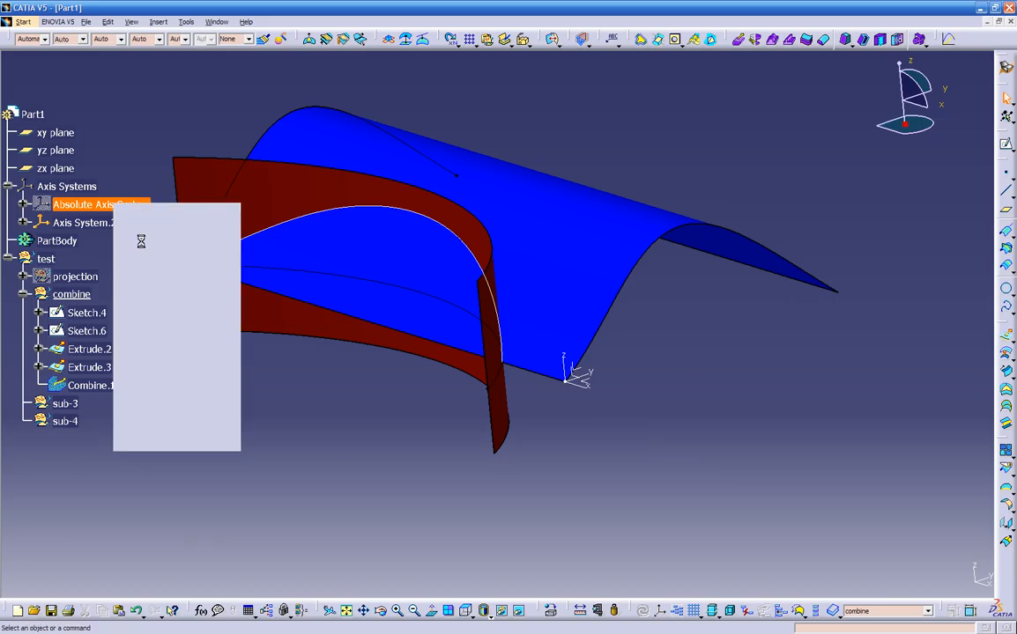
right_click(69, 205)
left_click(115, 243)
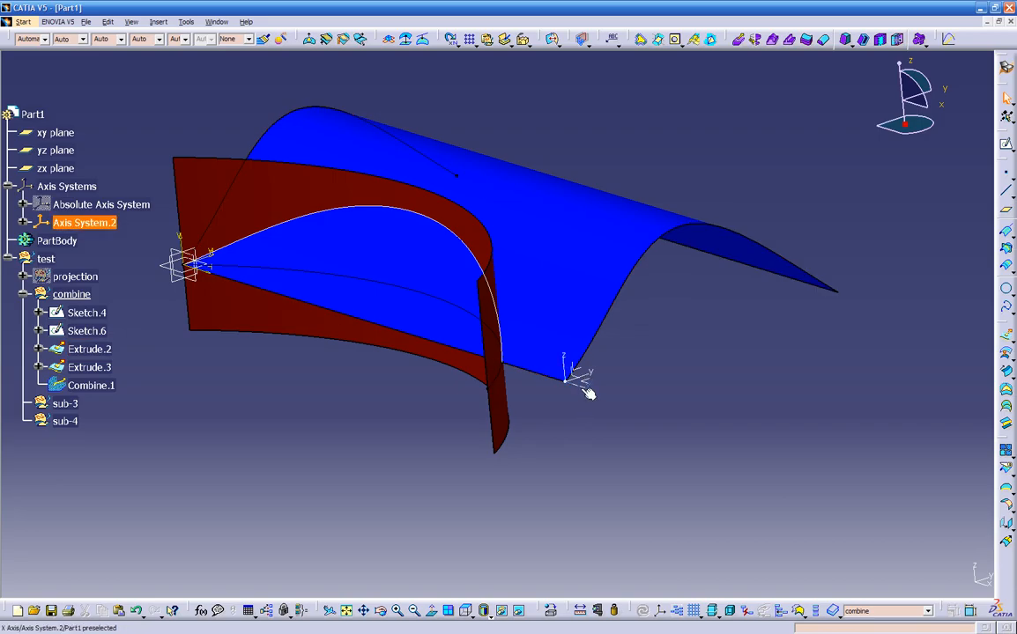
middle_click_drag(602, 425, 645, 345)
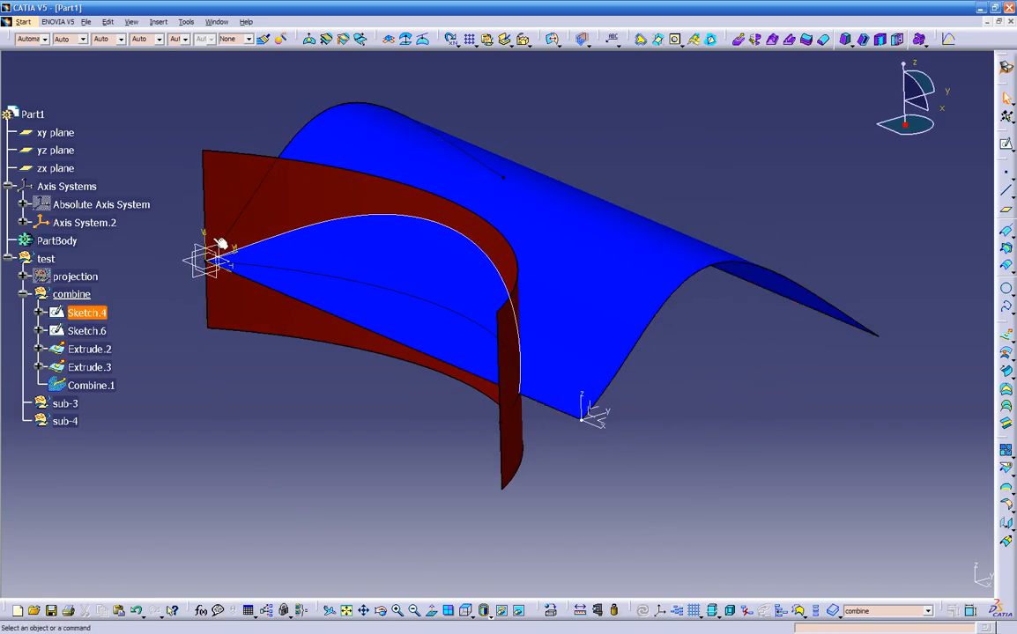
middle_click_drag(390, 440, 427, 452)
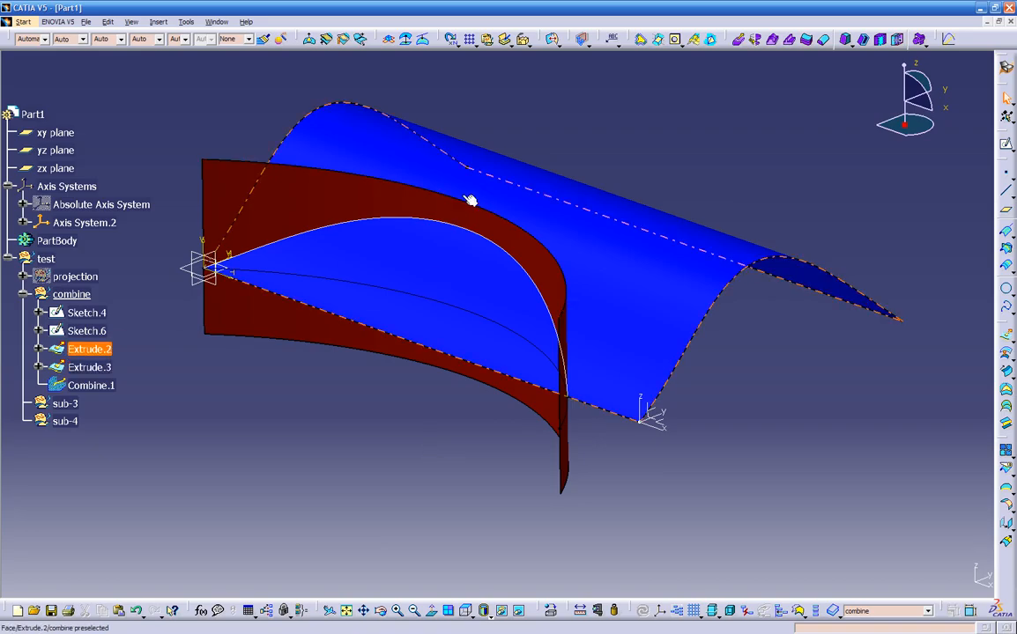
middle_click_drag(599, 367, 511, 288)
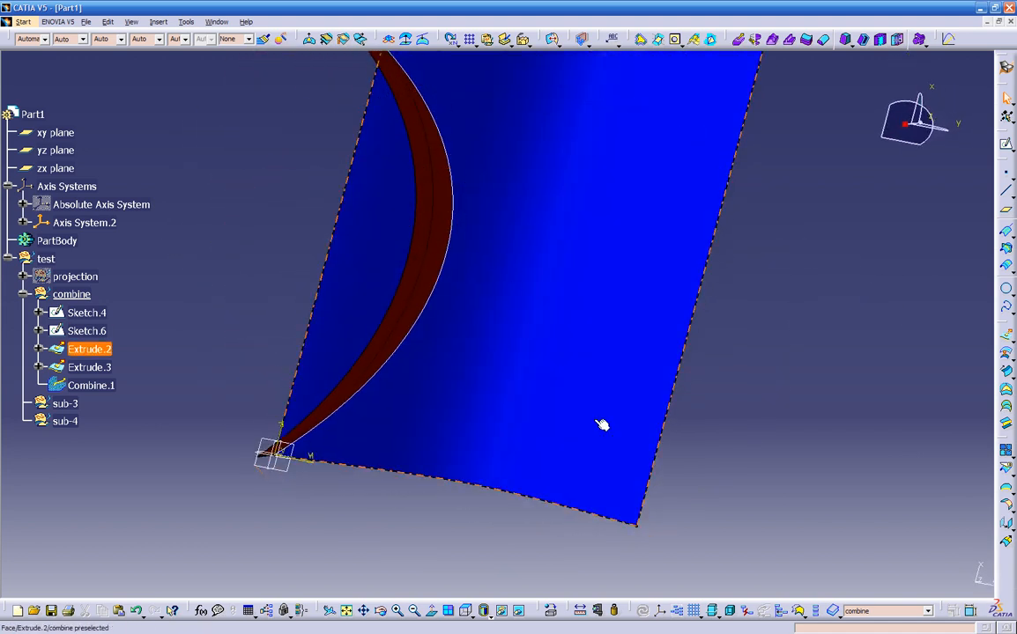
middle_click_drag(522, 179, 447, 427)
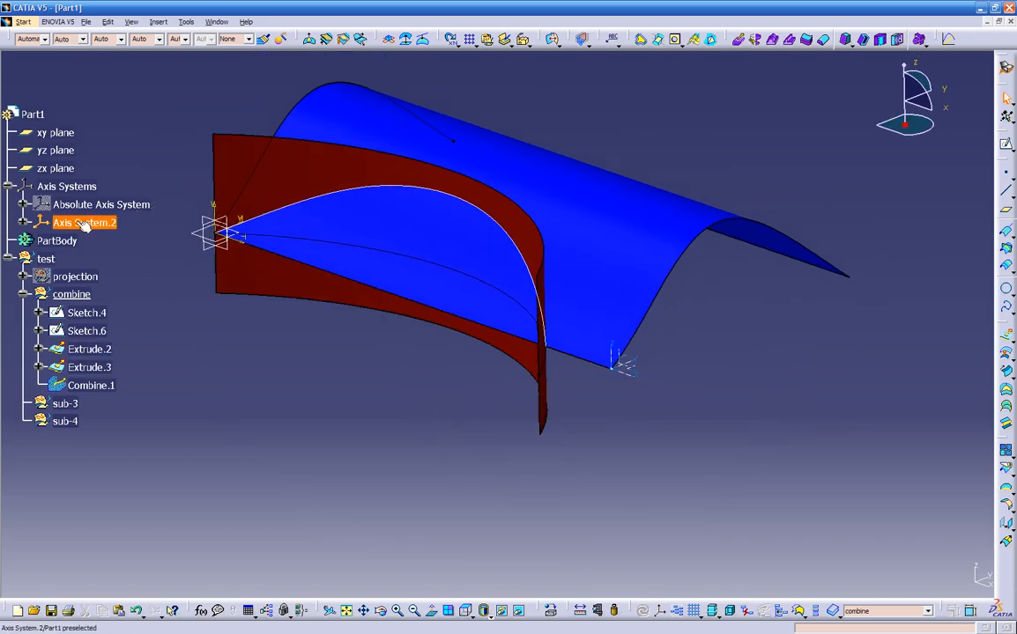
Collapse the combine geometrical set and define it as the in-work object.
left_click(24, 294)
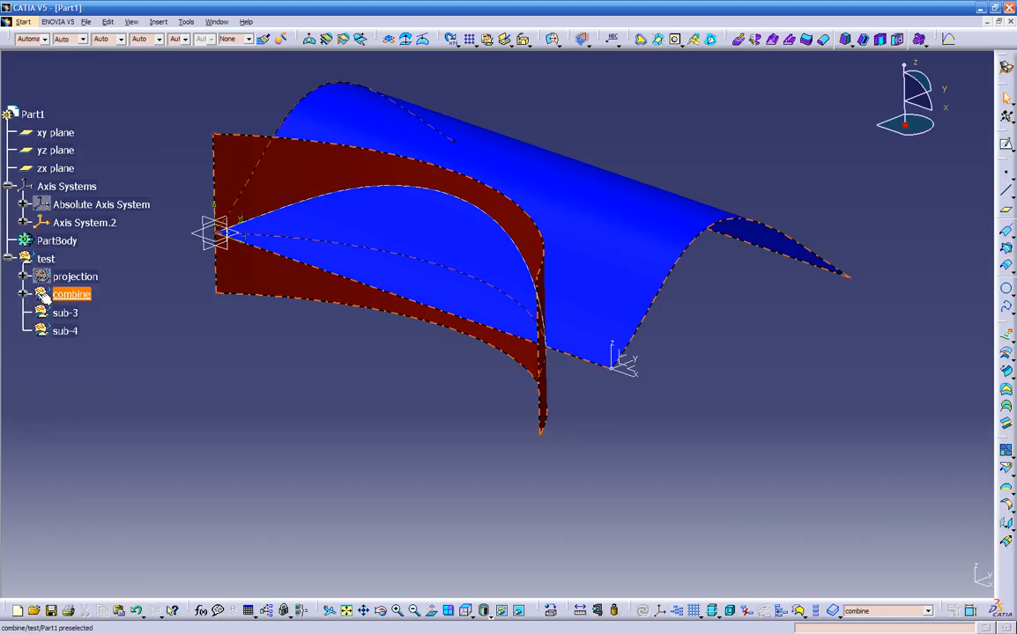
right_click(74, 298)
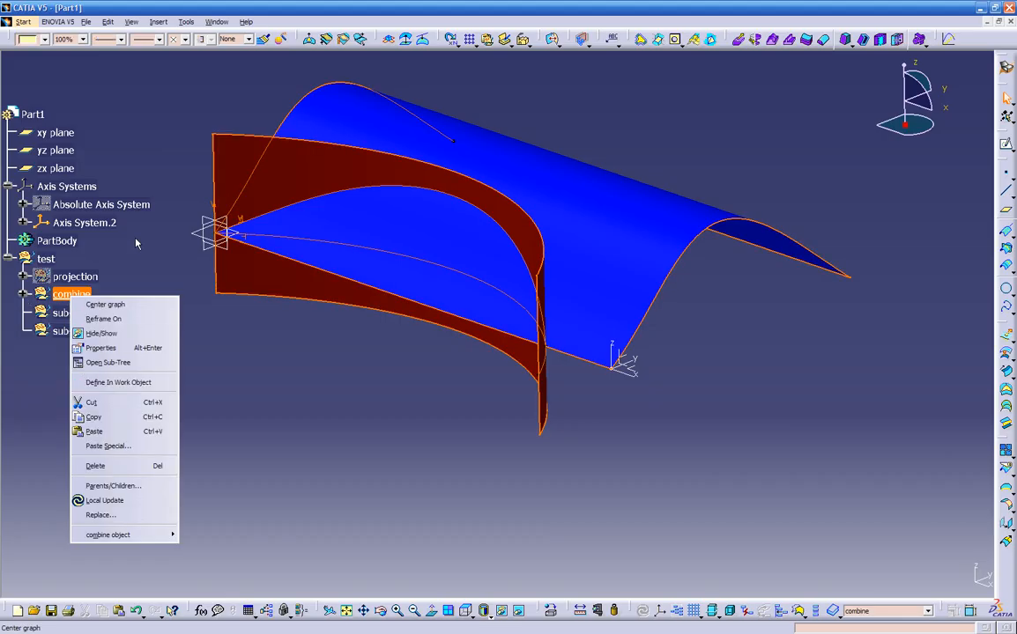
left_click(113, 385)
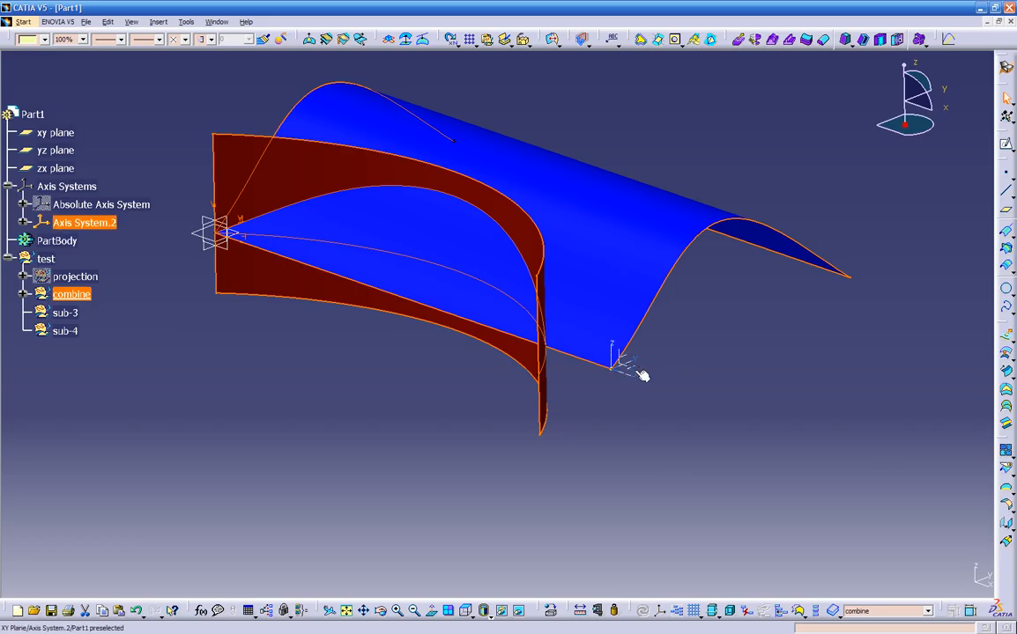
Make the Absolute Axis System the current axis system instead of Axis System.2.
right_click(115, 228)
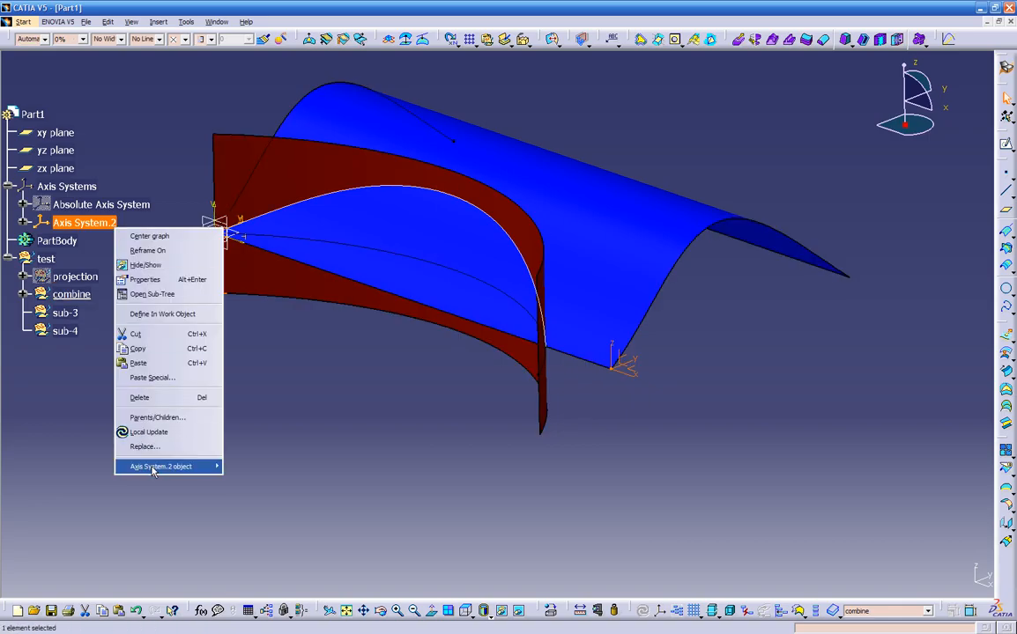
mouse_move(153, 469)
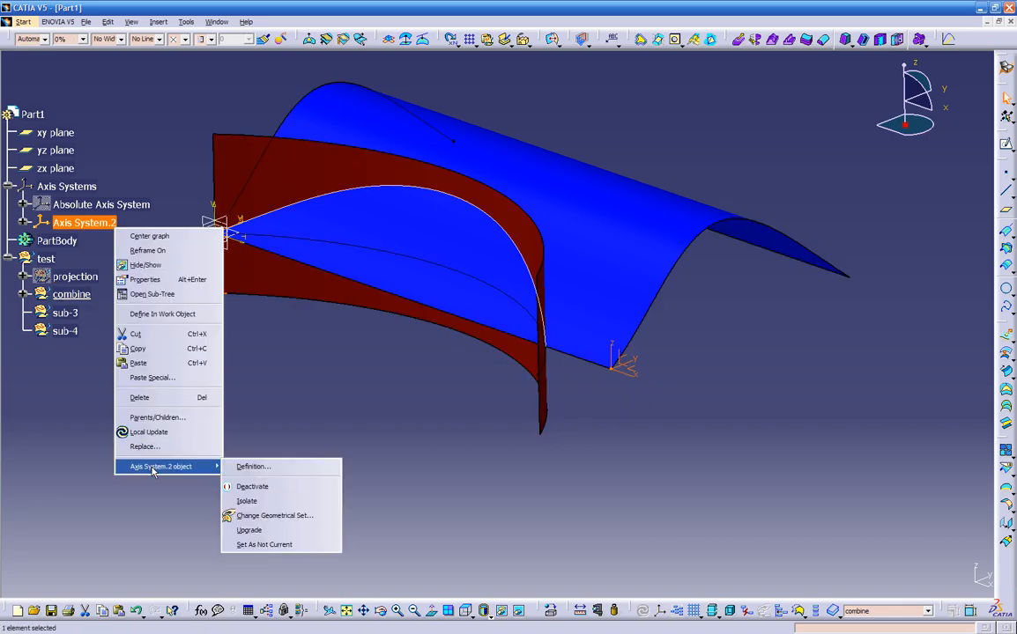
left_click(272, 546)
left_click(114, 207)
right_click(114, 206)
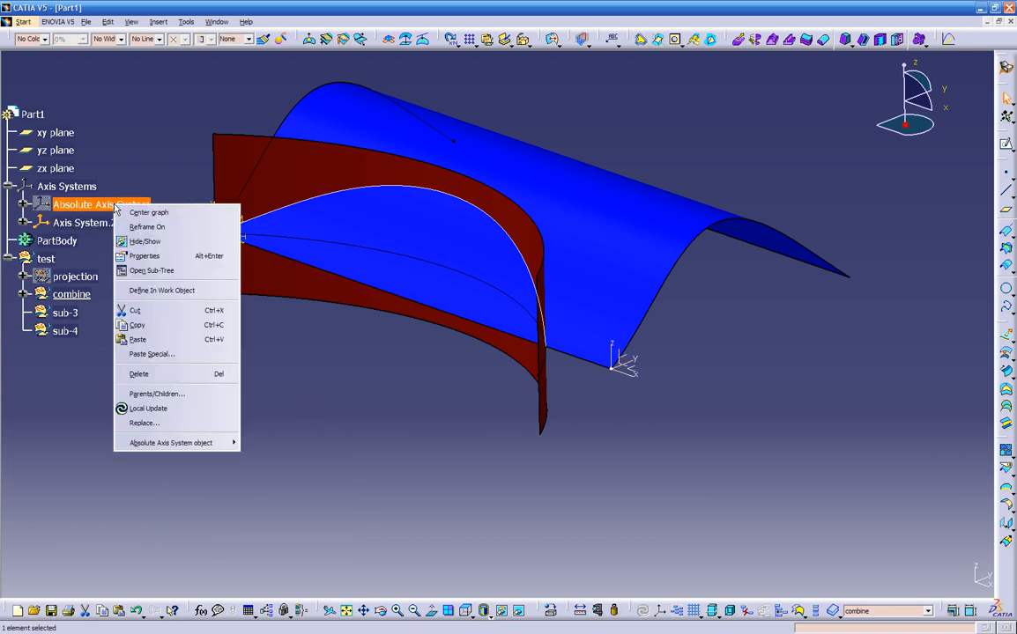
mouse_move(196, 449)
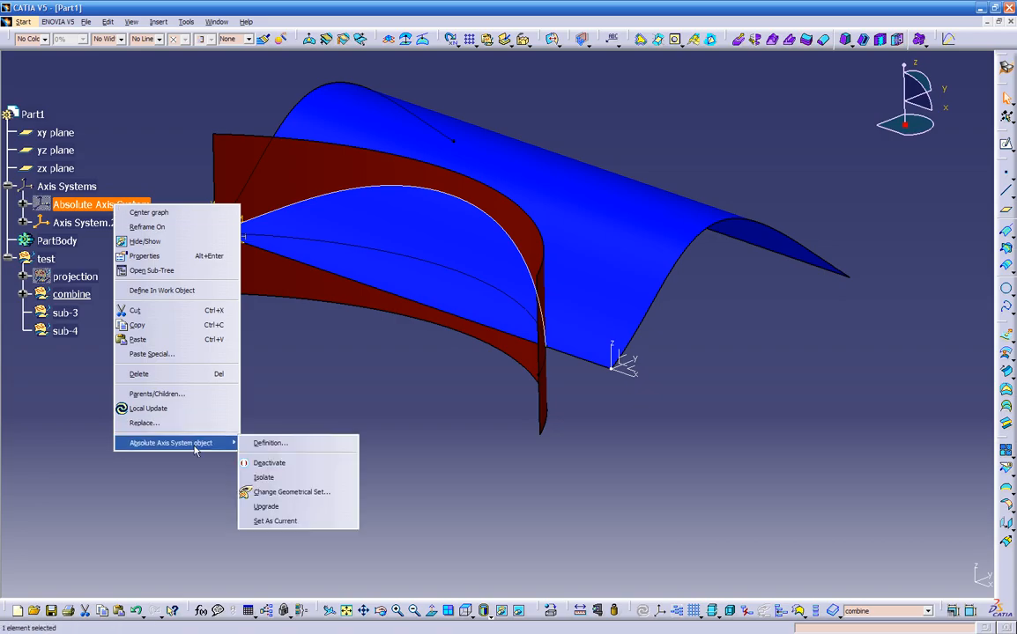
left_click(275, 521)
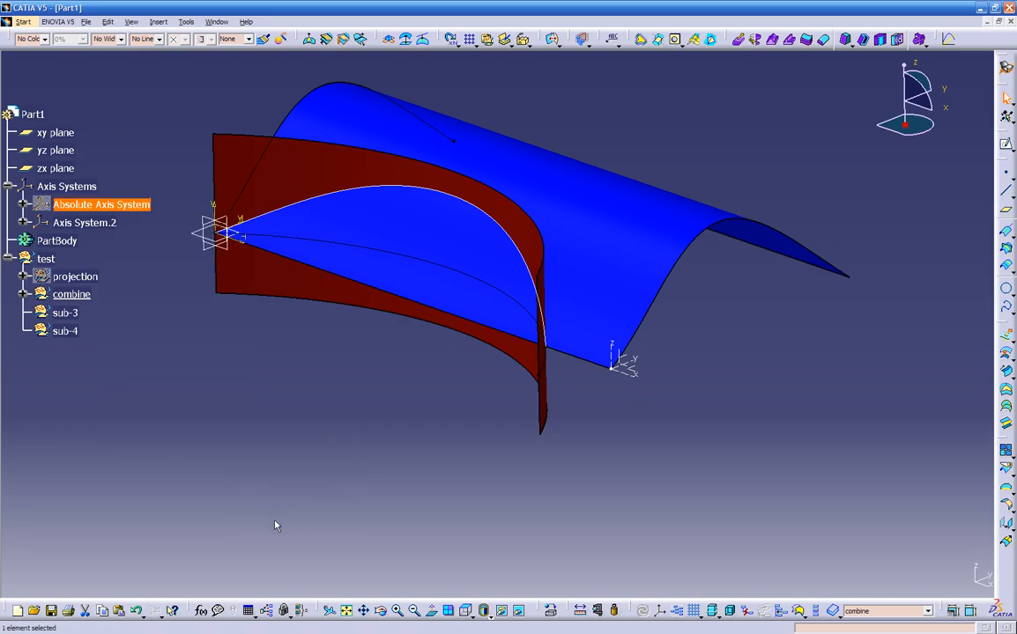
Show the Absolute Axis System in the model.
right_click(103, 208)
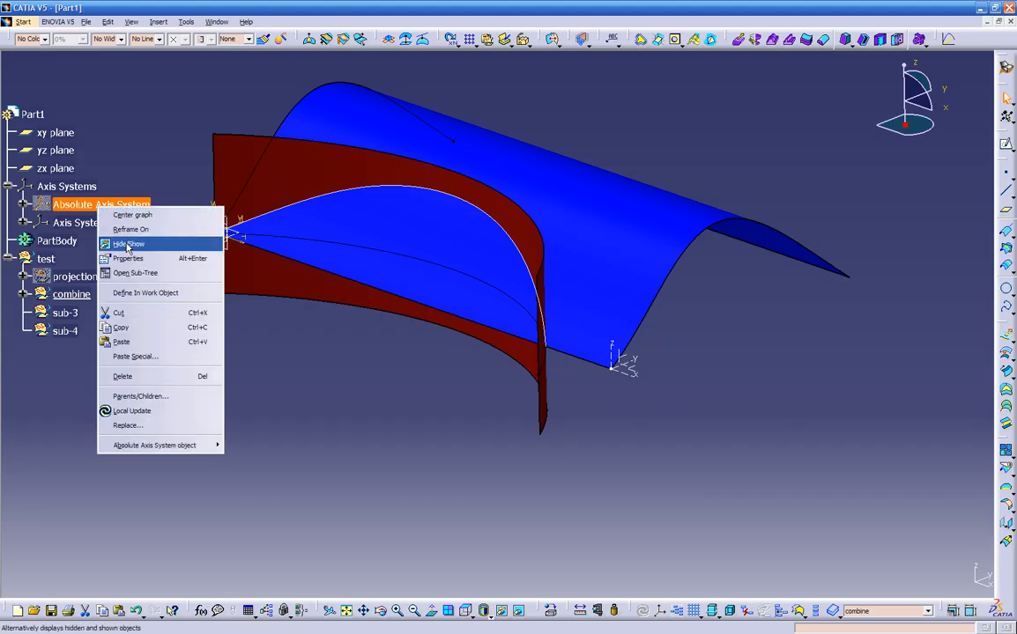
left_click(128, 245)
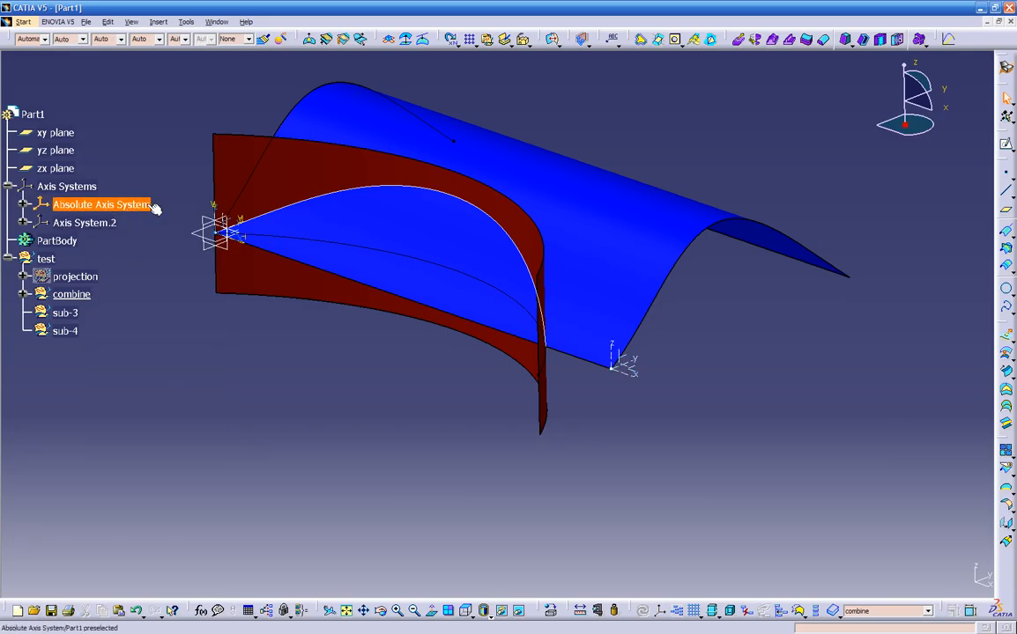
left_click(87, 204)
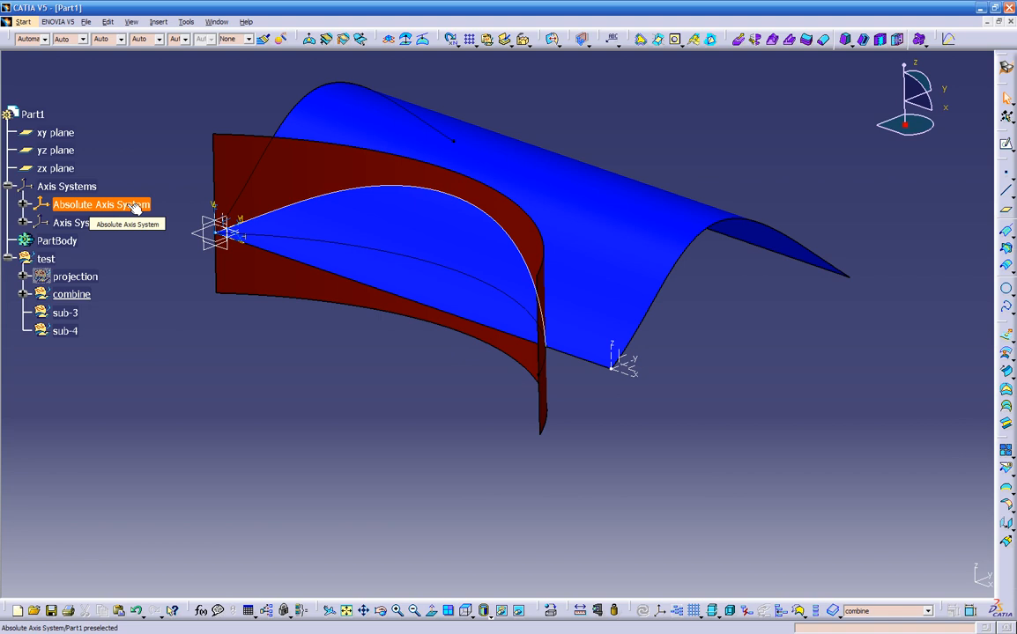
left_click(161, 167)
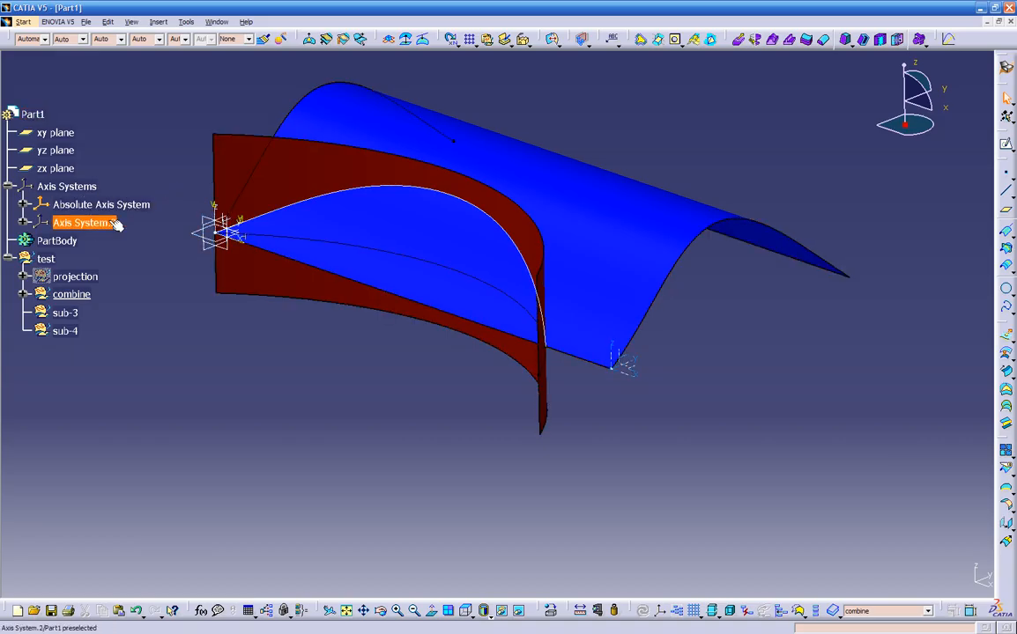
middle_click_drag(329, 350, 609, 365)
middle_click_drag(470, 379, 563, 377)
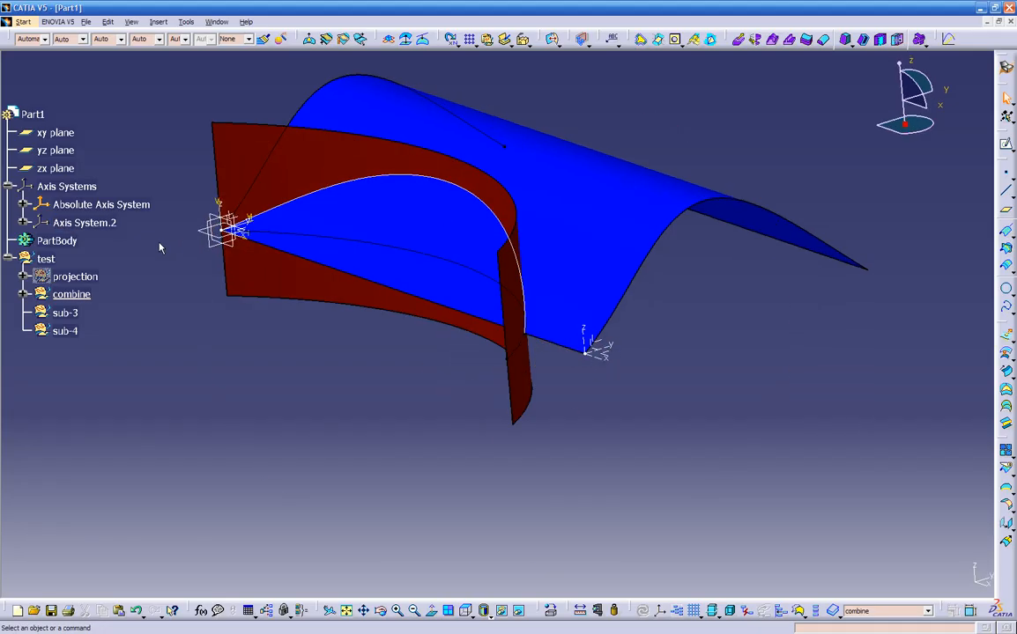
Set Axis System.2 as the current axis system instead of the Absolute Axis System.
right_click(97, 223)
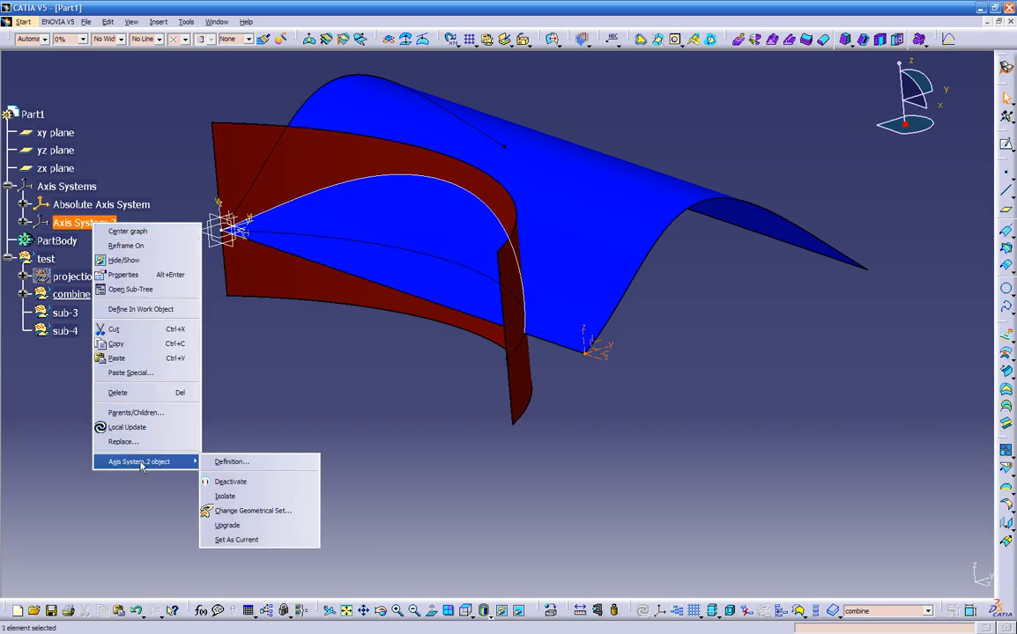
left_click(225, 540)
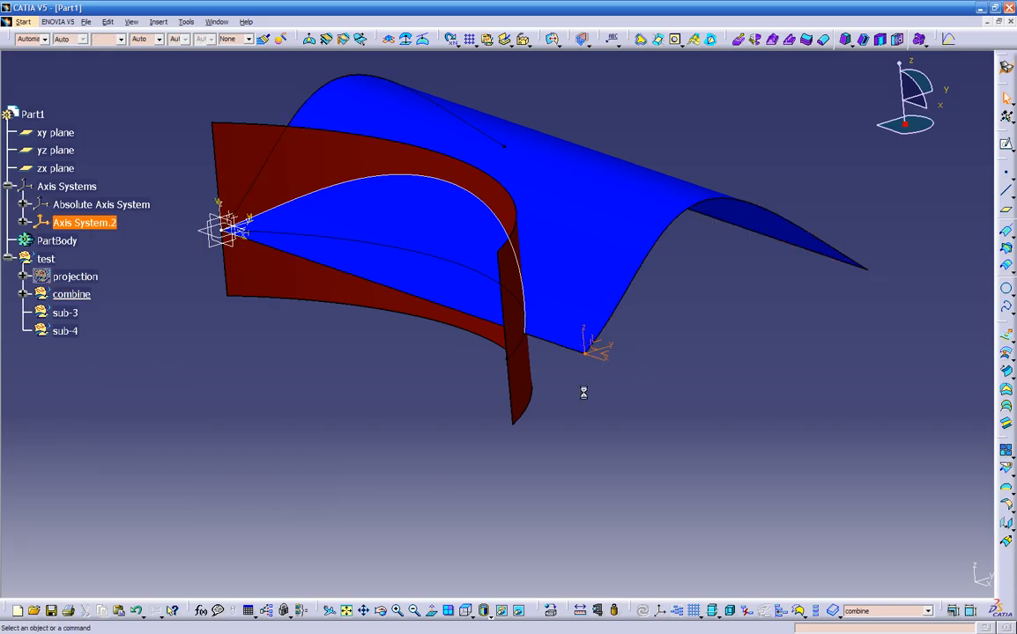
middle_click_drag(234, 232, 242, 262)
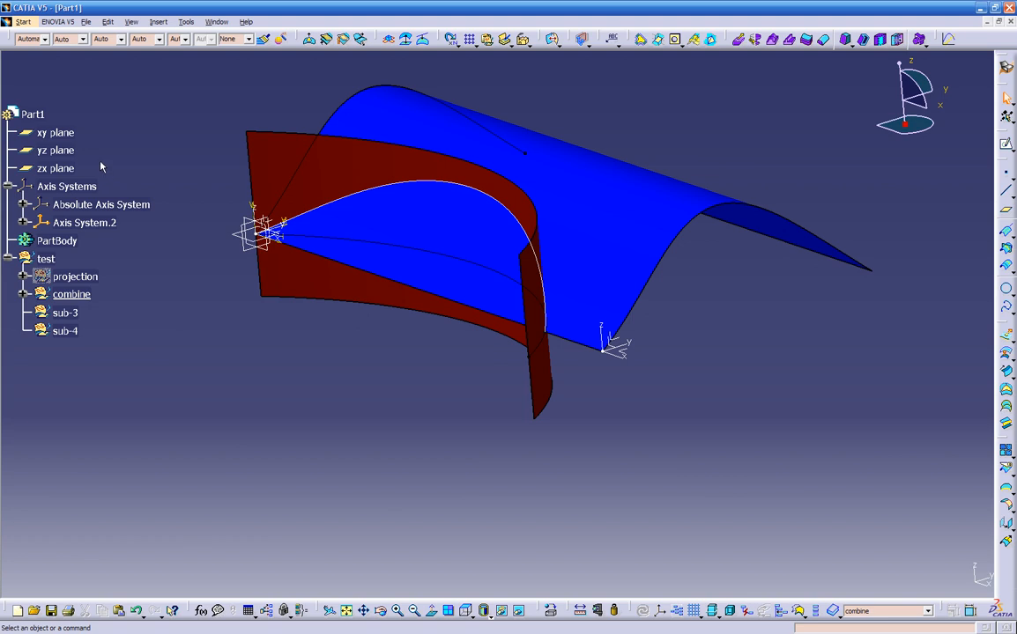
Hide the xy, yz and zx reference planes together.
left_click(49, 131)
left_click(54, 150, "ctrl")
left_click(59, 168, "ctrl")
right_click(64, 170)
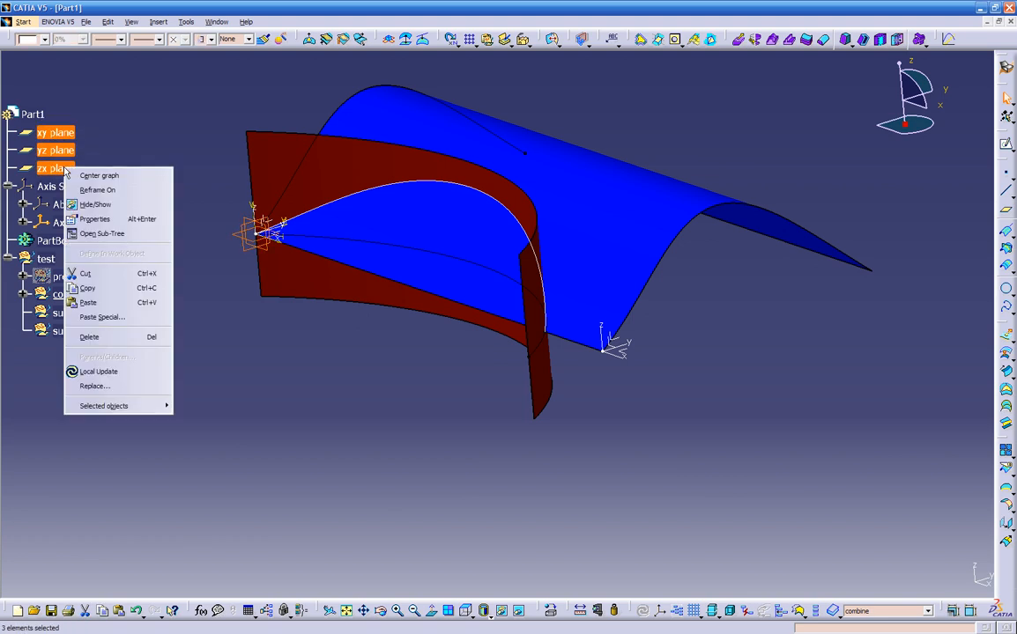
left_click(93, 204)
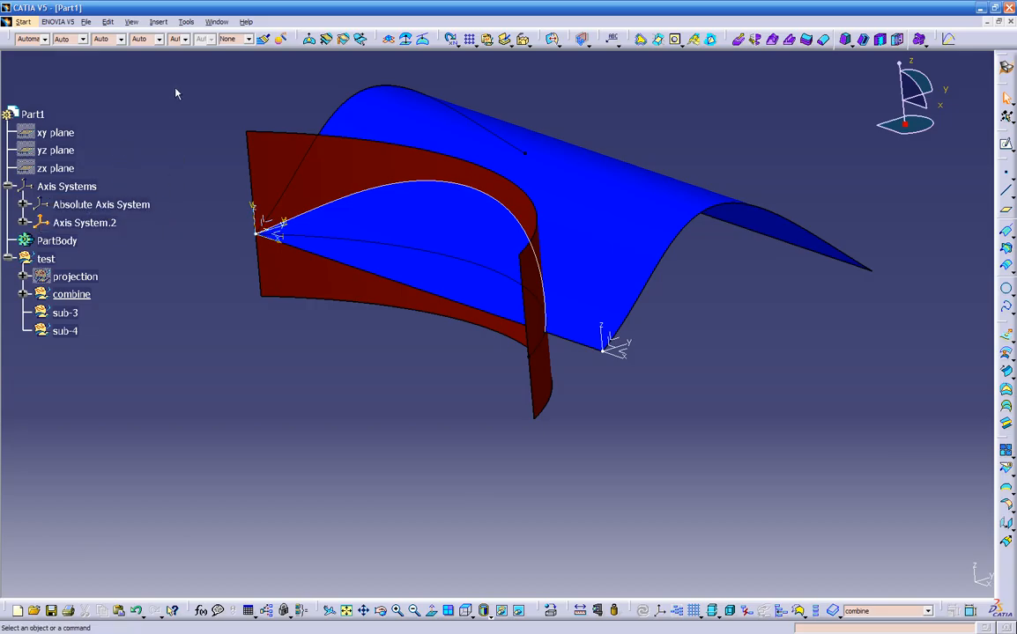
Examine the Part Infrastructure options for new part documents, checking the Create an axis system setting, and close the options.
left_click(186, 21)
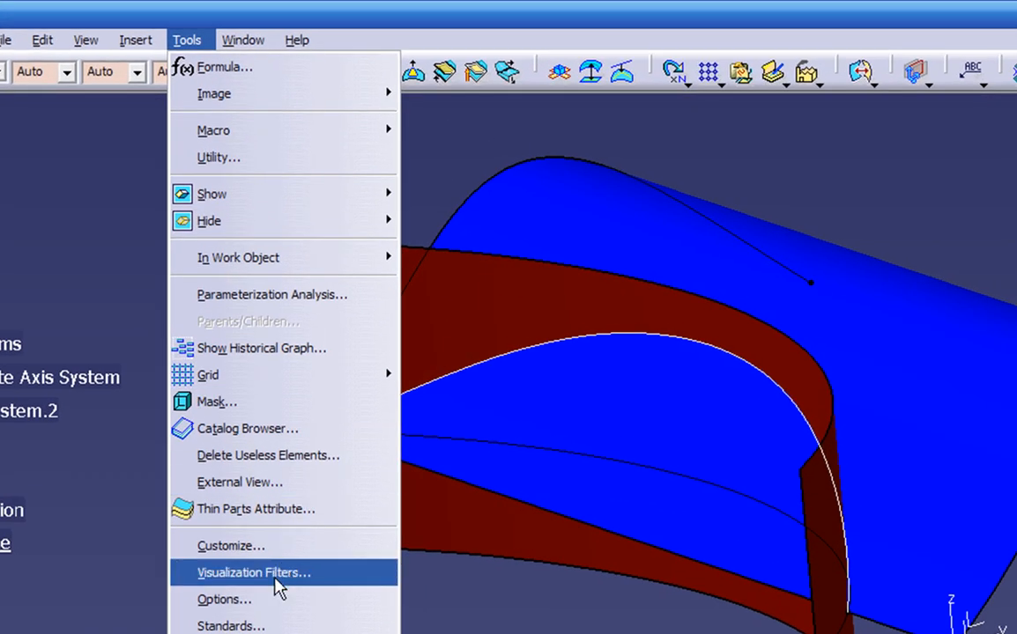
left_click(268, 600)
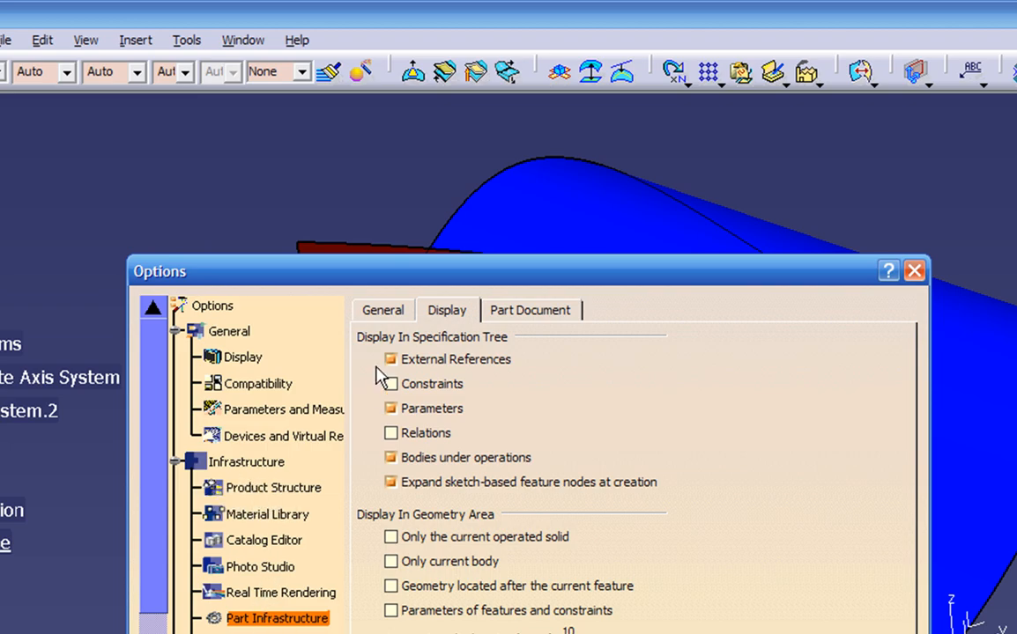
left_click(380, 314)
left_click(448, 312)
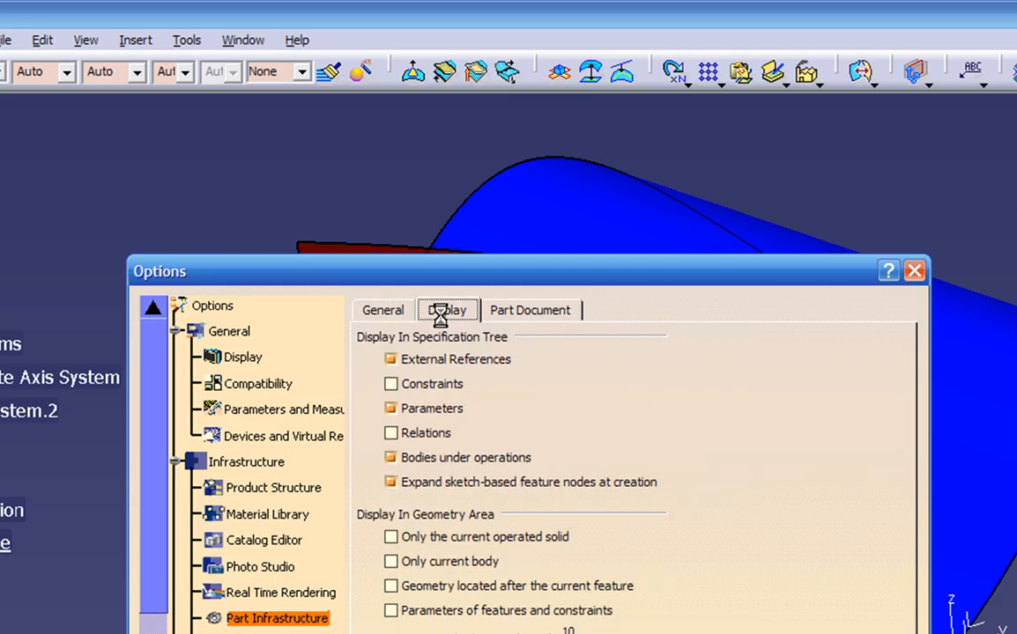
left_click(525, 320)
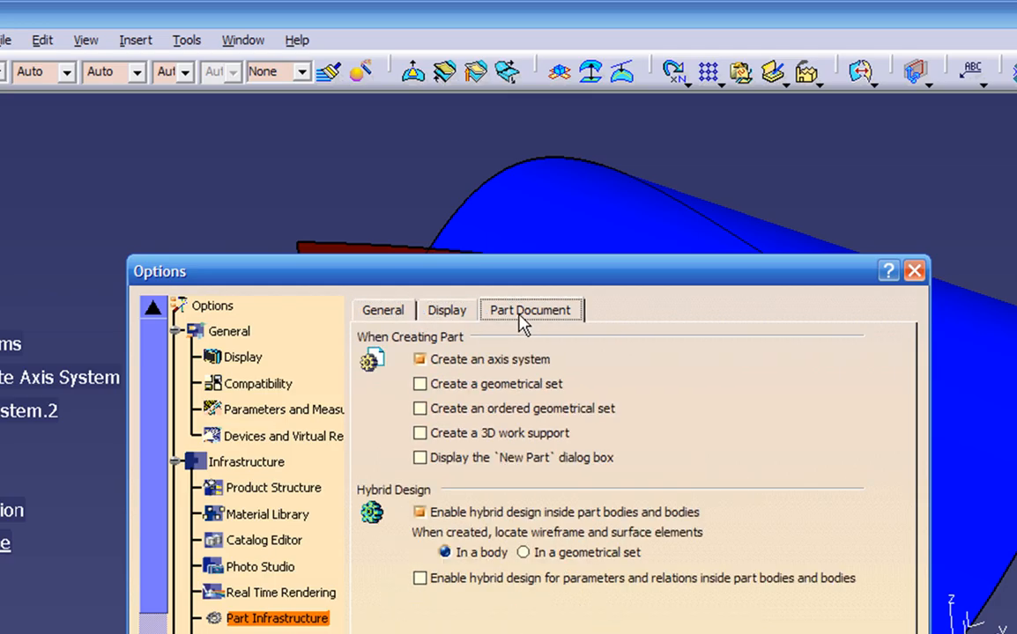
left_click(451, 367)
left_click(449, 367)
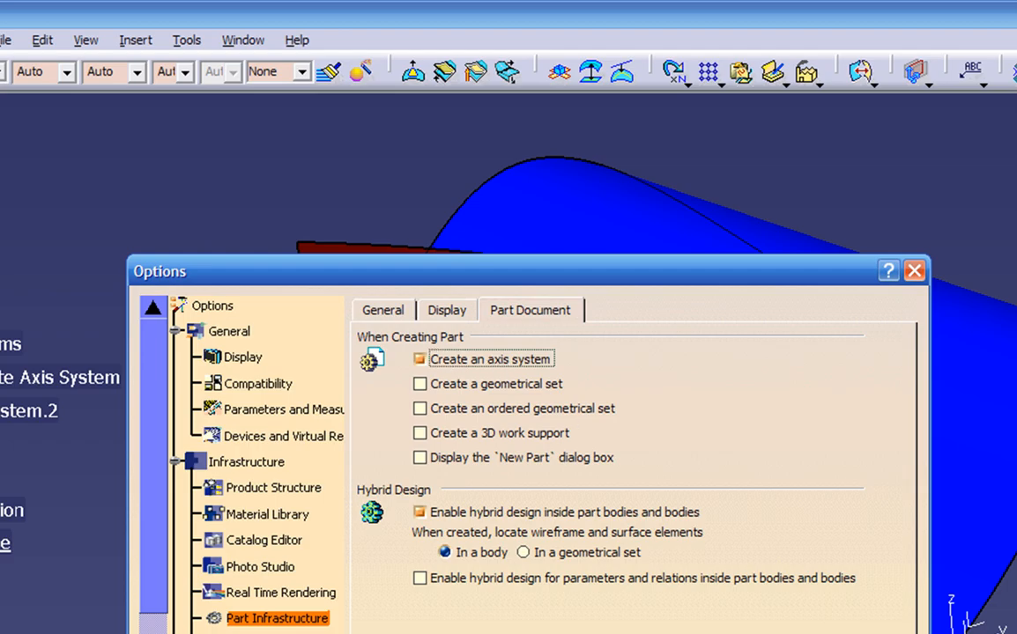
left_click(775, 633)
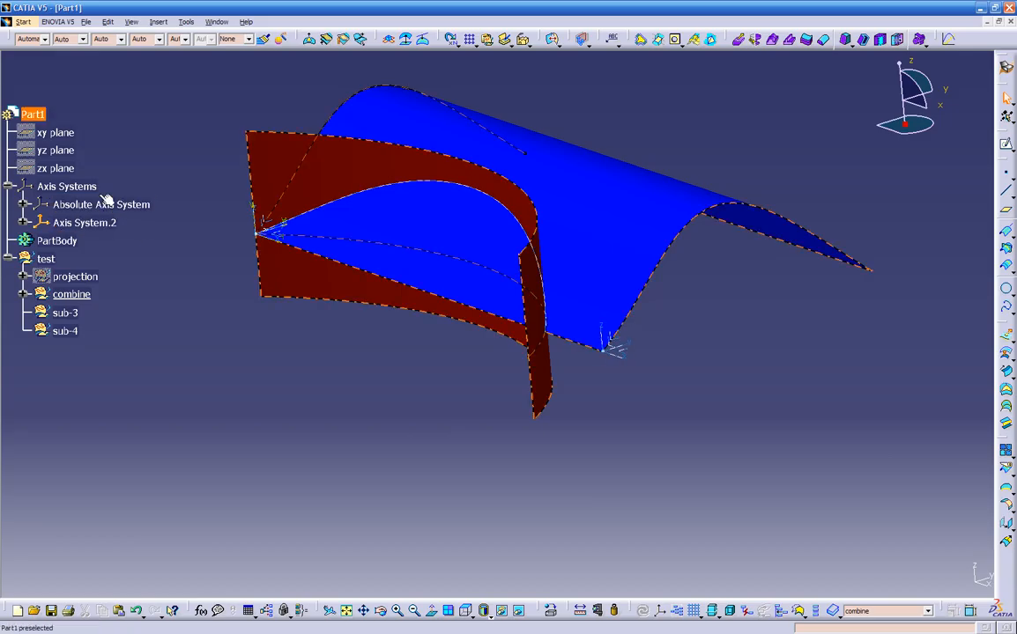
Set the Absolute Axis System as the current axis system instead of Axis System.2.
mouse_move(355, 373)
middle_mouse_down()
mouse_move(403, 370)
mouse_move(348, 352)
middle_mouse_up()
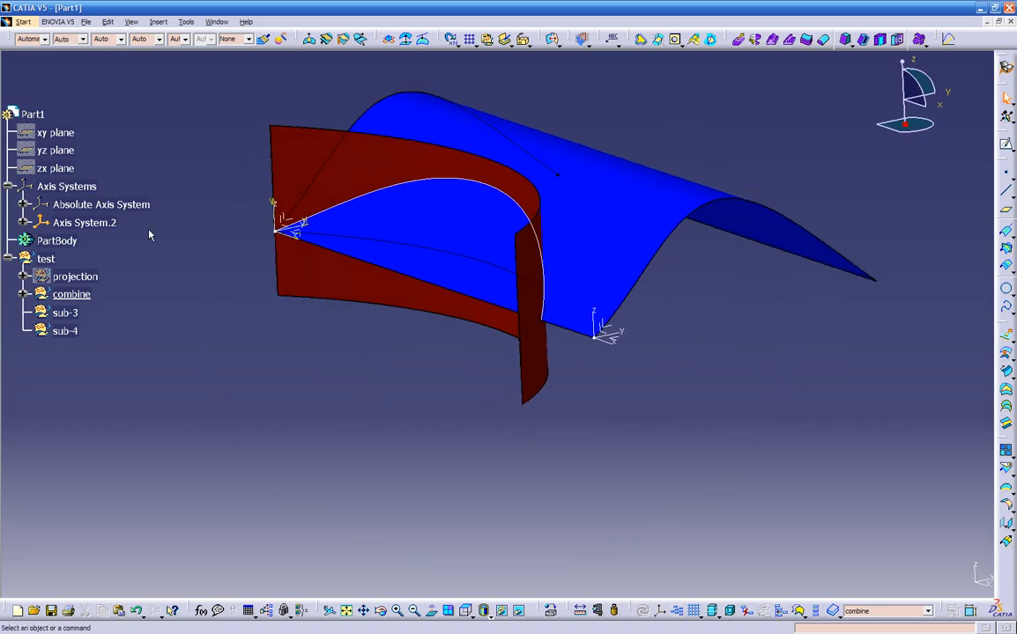
right_click(88, 205)
mouse_move(174, 445)
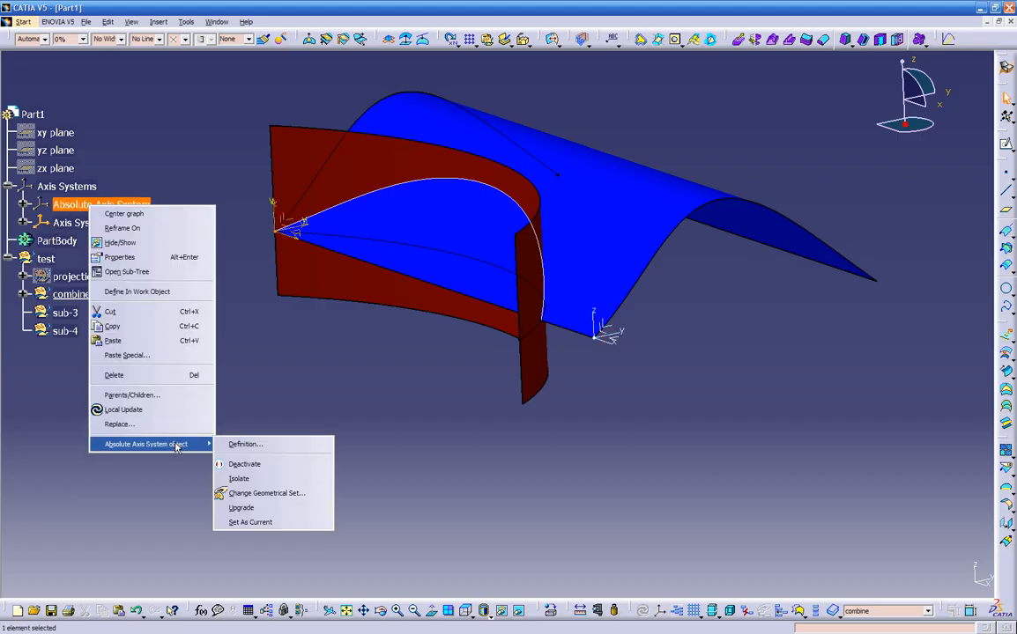
left_click(256, 522)
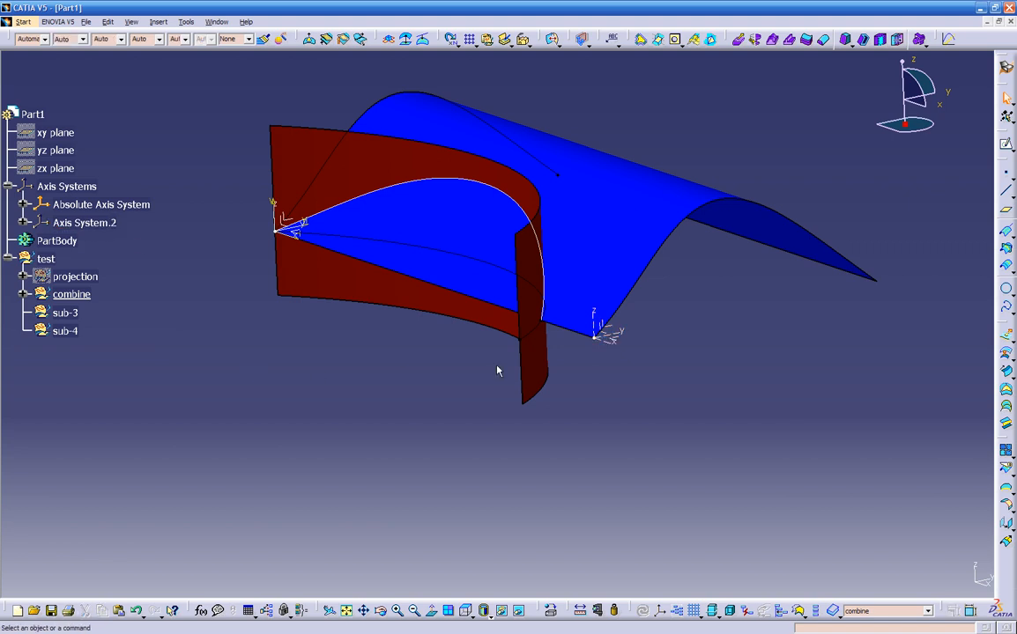
Try to define Axis System.2's Y axis by a new point-point line from its own origin to the surface's far corner, and clear the Y axis selection.
double_click(602, 335)
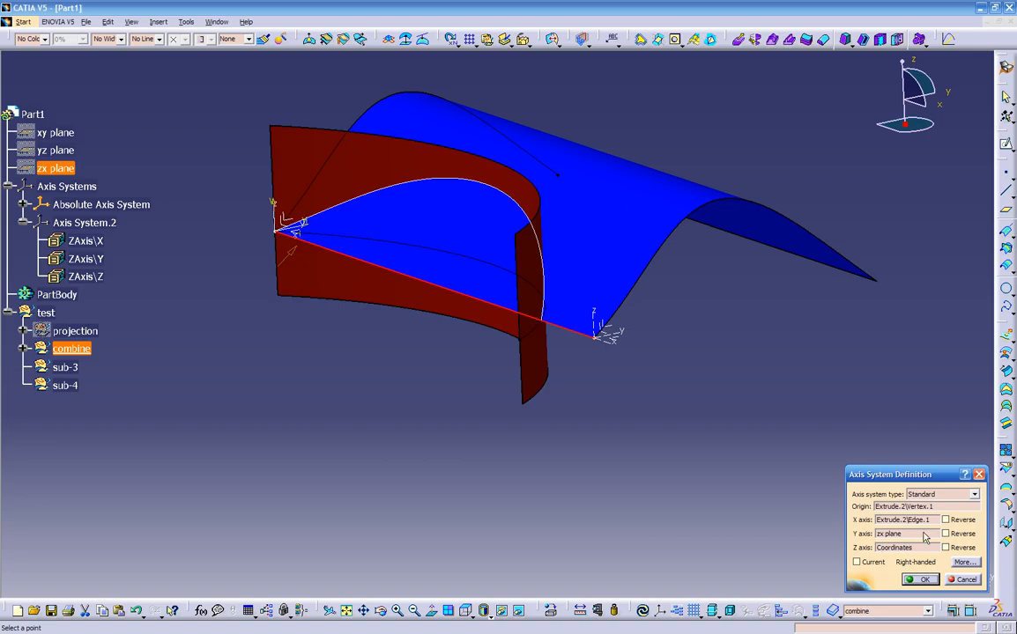
right_click(919, 535)
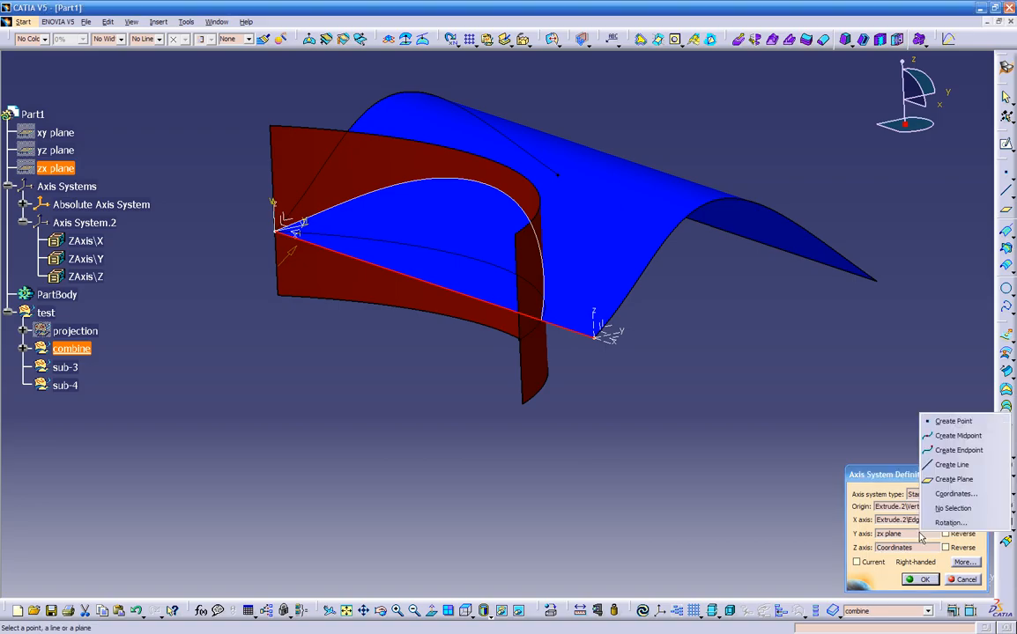
left_click(945, 467)
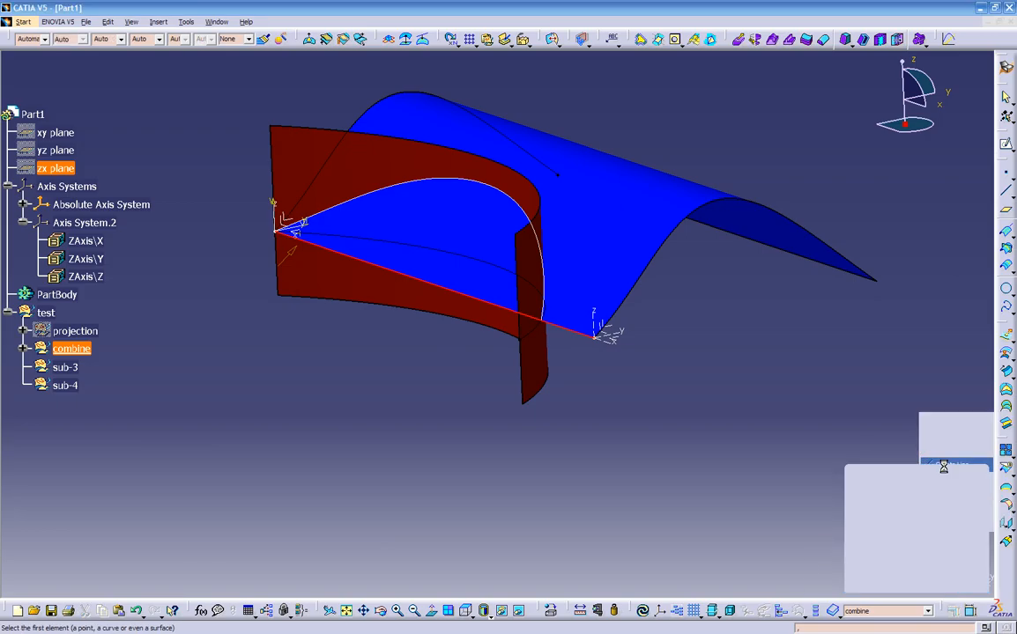
left_click(593, 343)
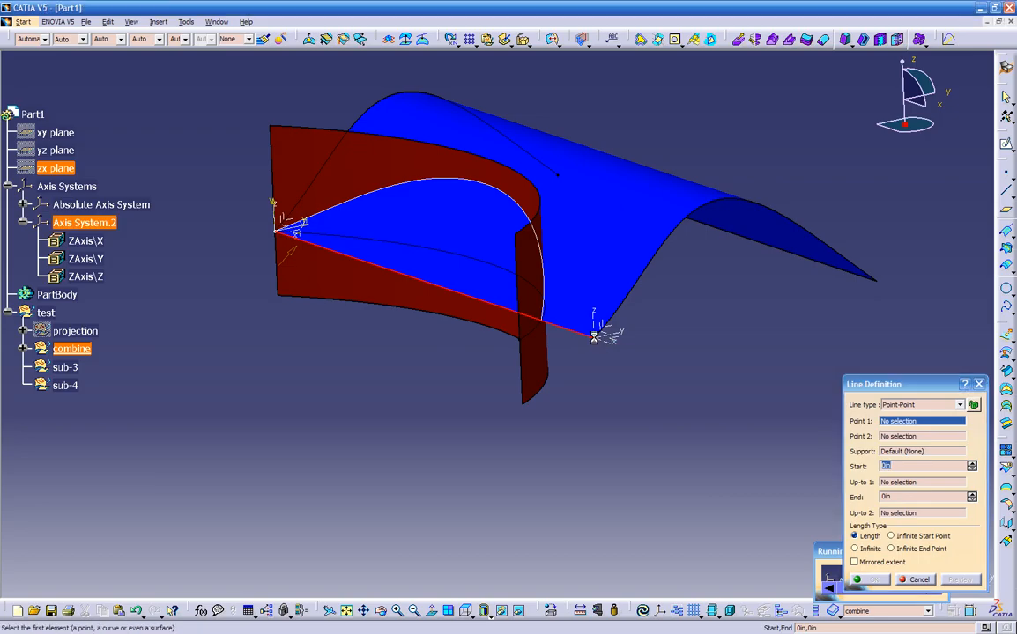
left_click(872, 285)
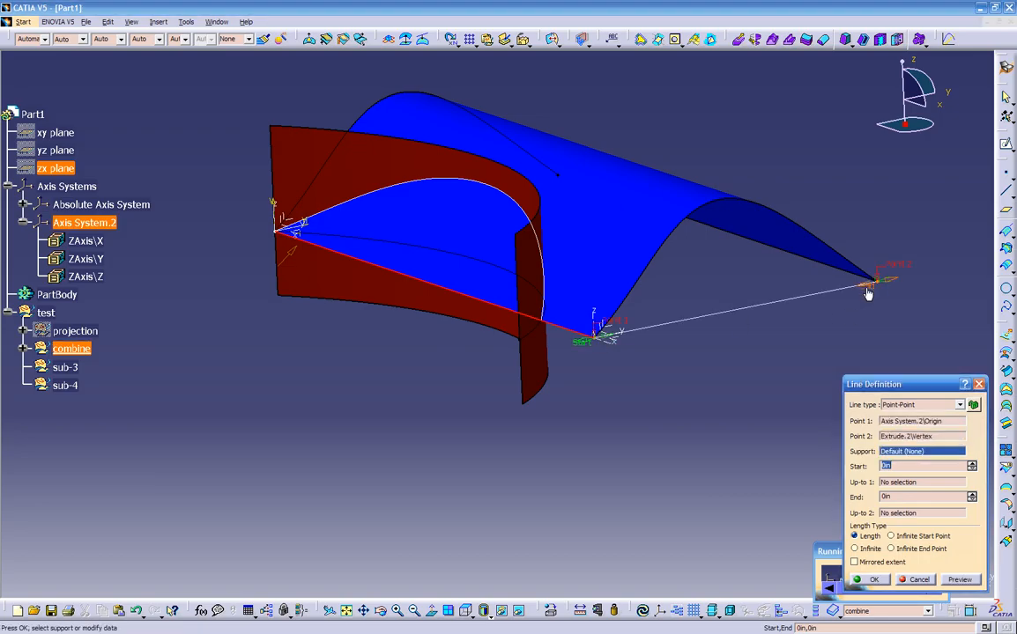
left_click(871, 580)
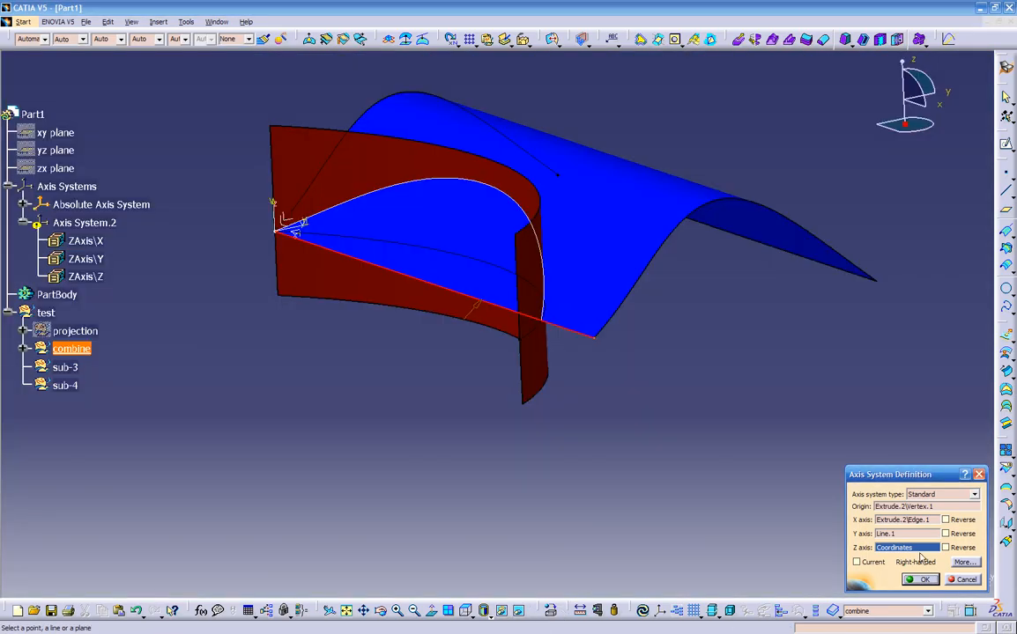
right_click(910, 538)
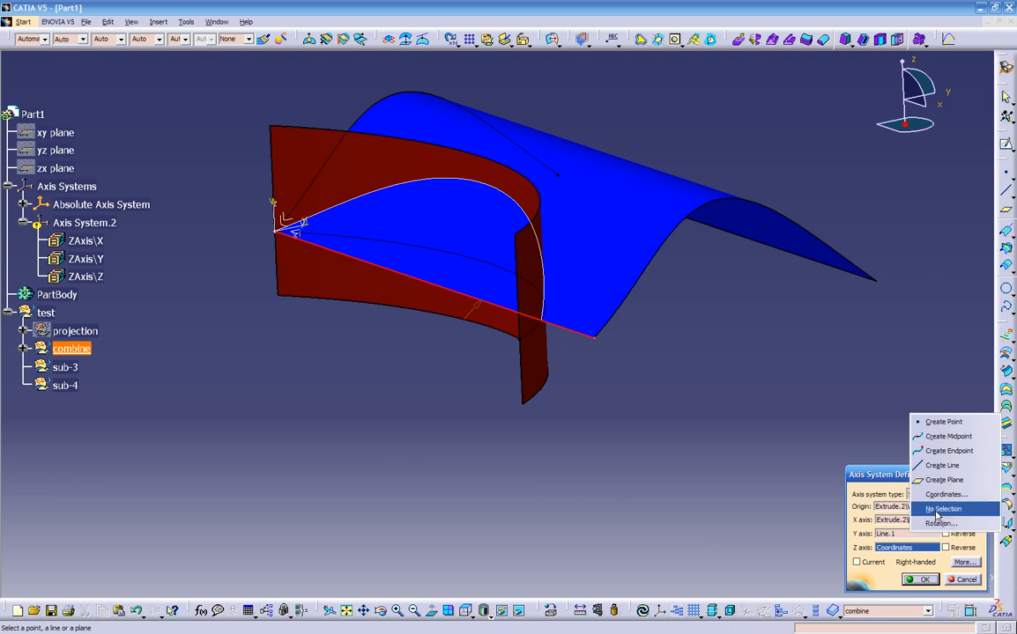
left_click(939, 509)
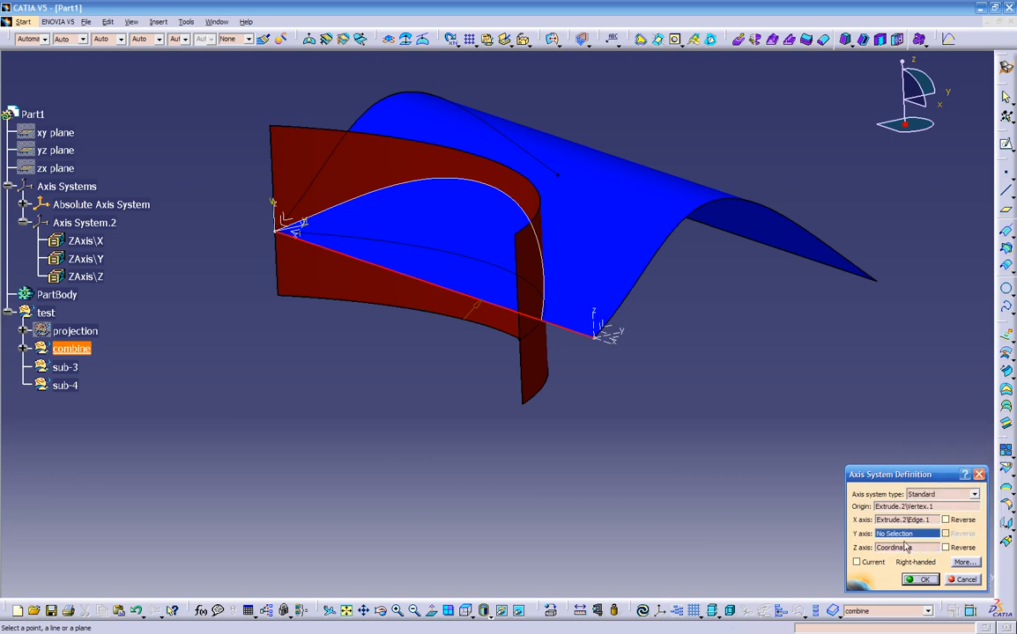
Hide Axis System.2 and define its Y axis by a new point-point line joining the two lower corner vertices at the blue surface's open end.
right_click(902, 533)
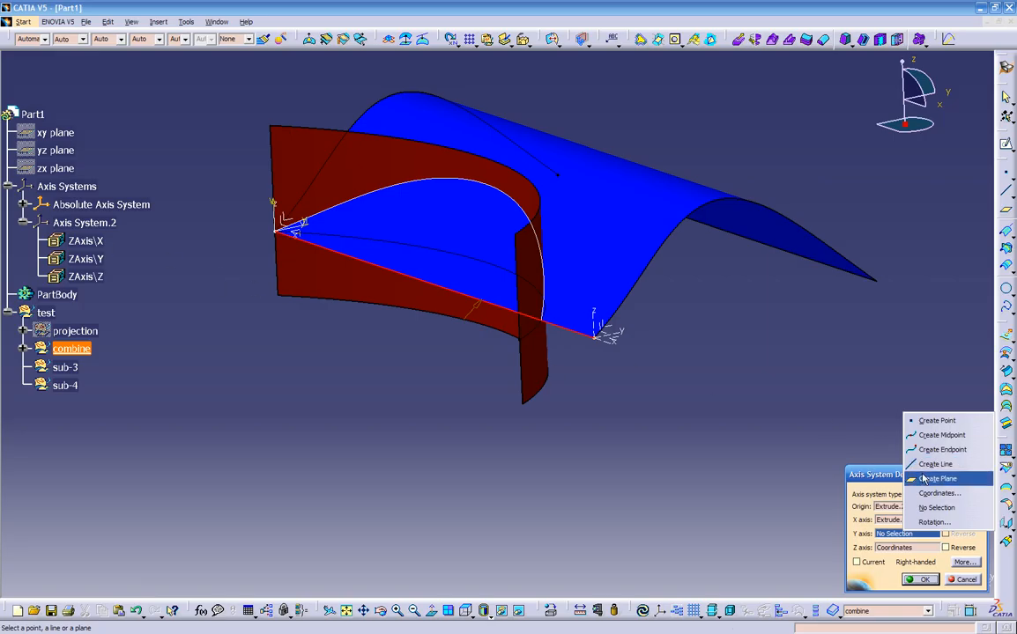
left_click(917, 464)
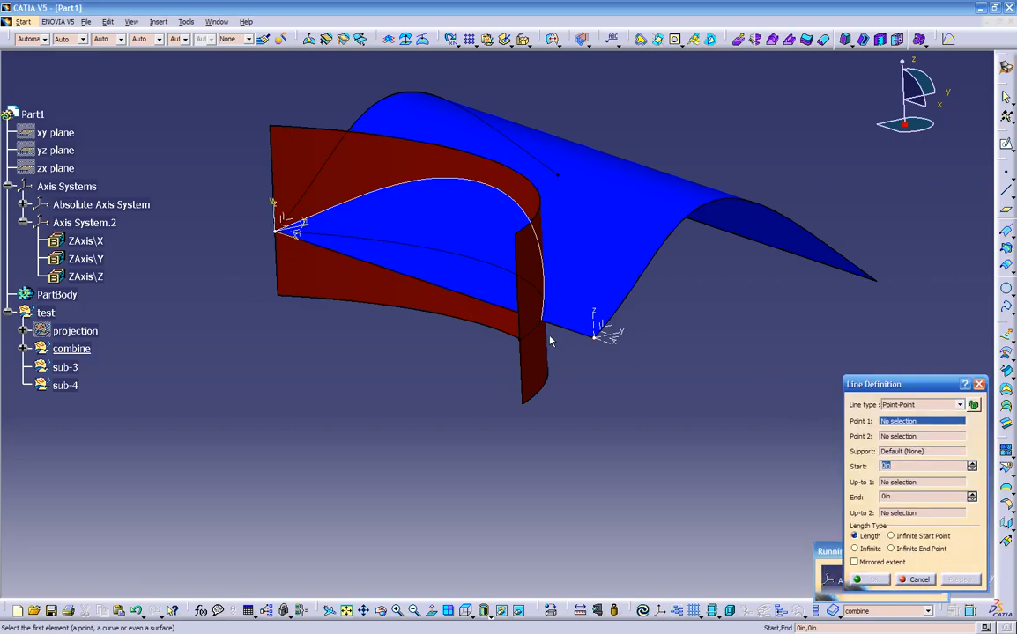
right_click(608, 337)
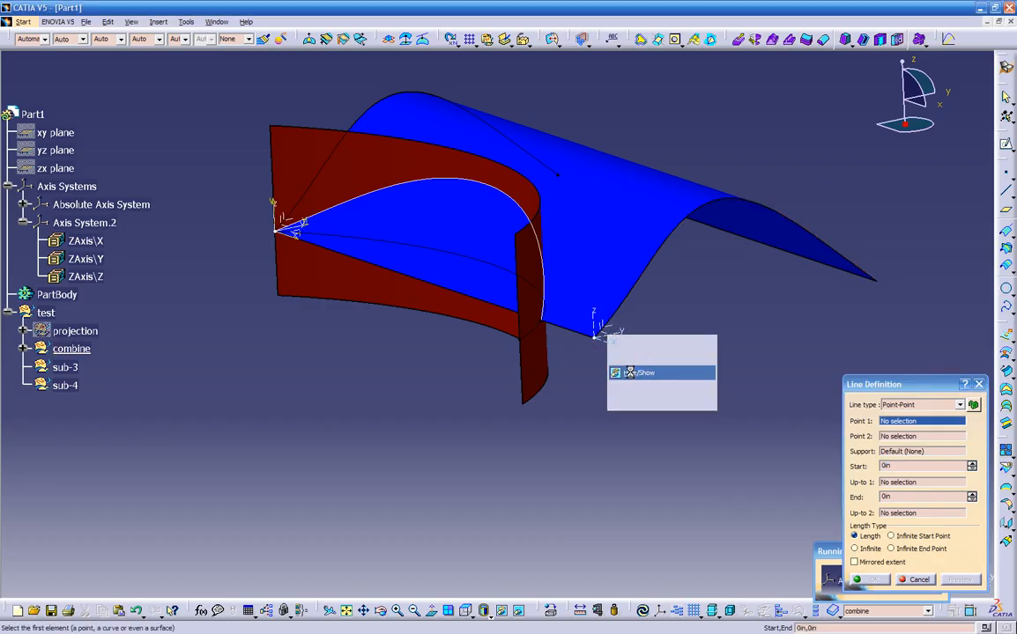
left_click(635, 373)
left_click(599, 340)
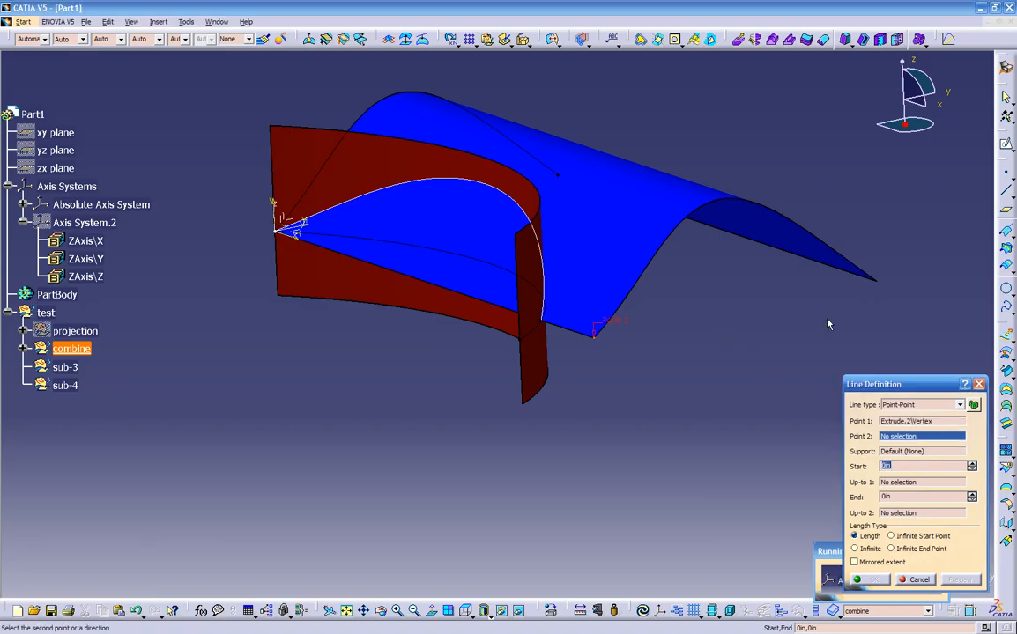
left_click(876, 287)
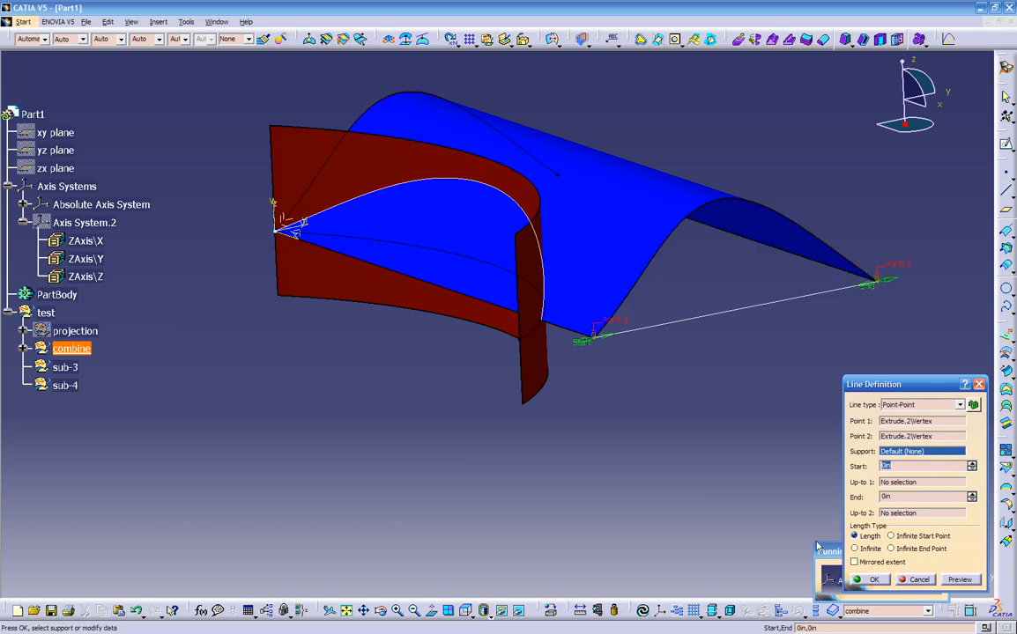
left_click(870, 579)
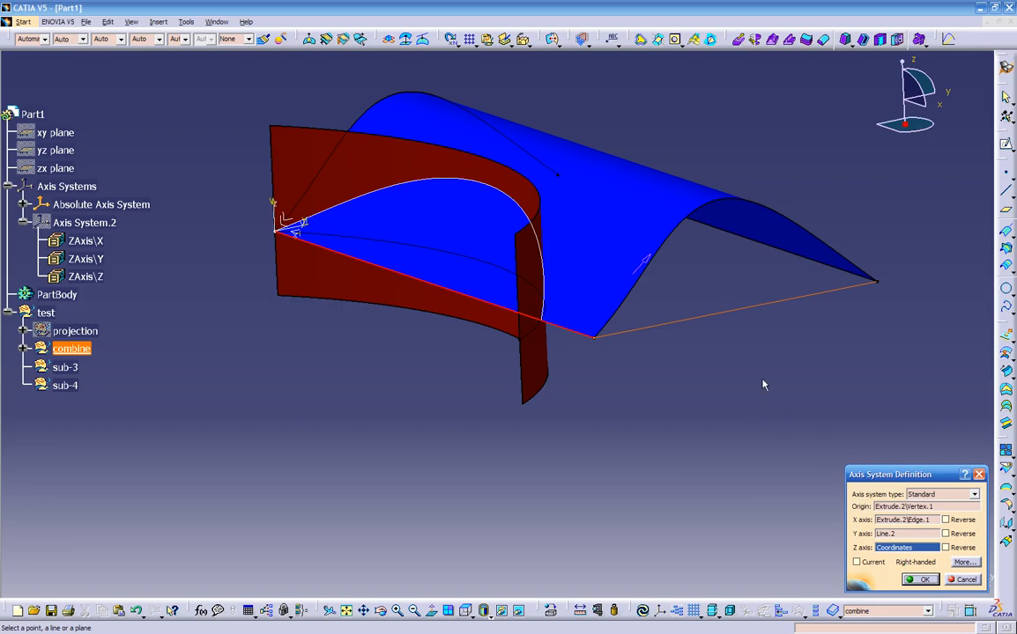
Pick the new line again for the Y axis, show Axis System.2 and accept its definition.
left_click(906, 534)
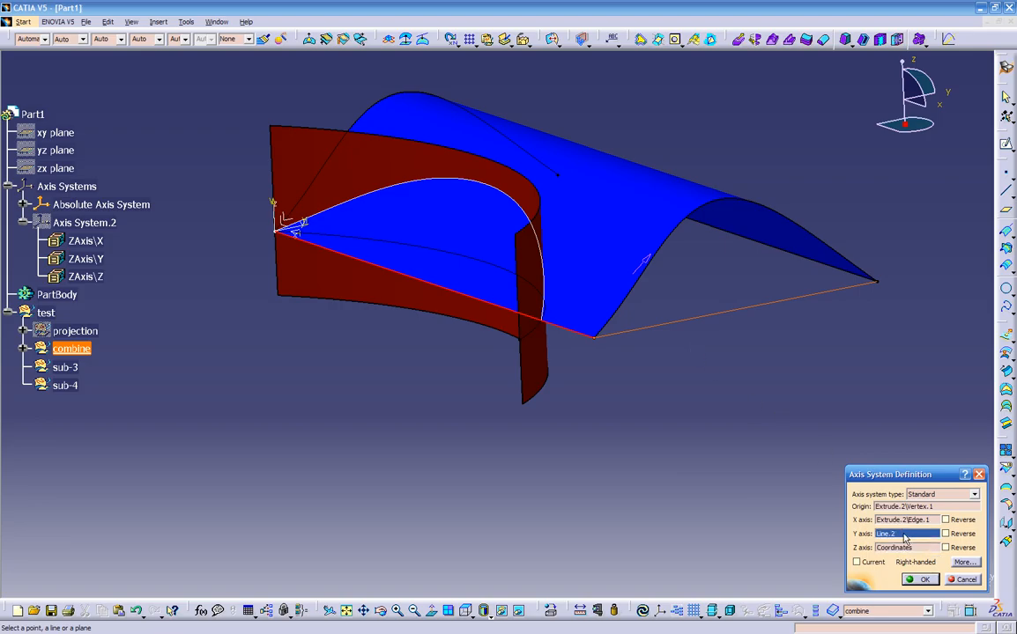
left_click(665, 322)
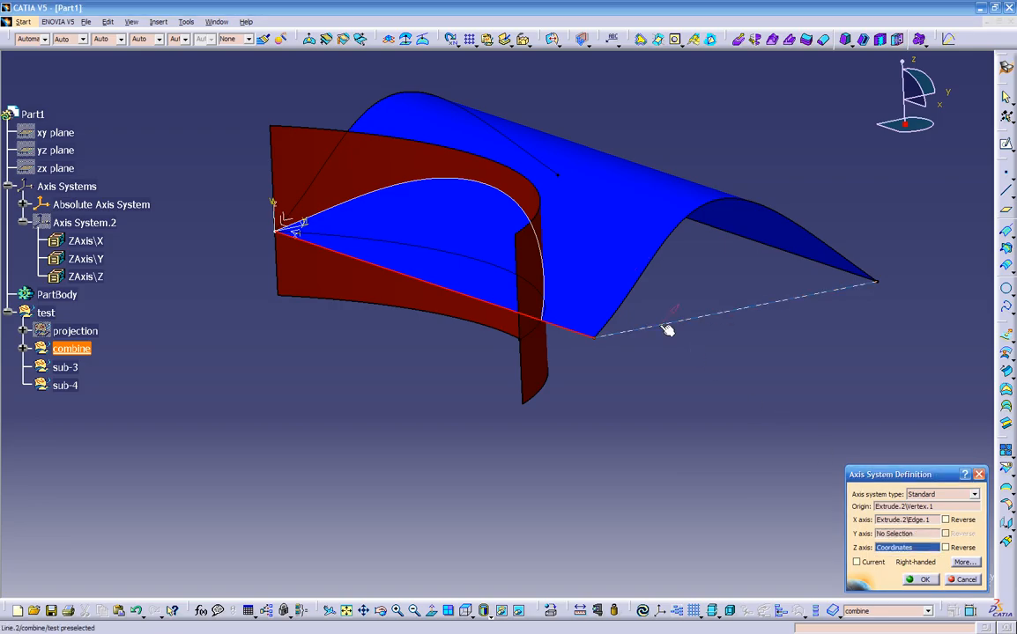
right_click(77, 201)
left_click(105, 237)
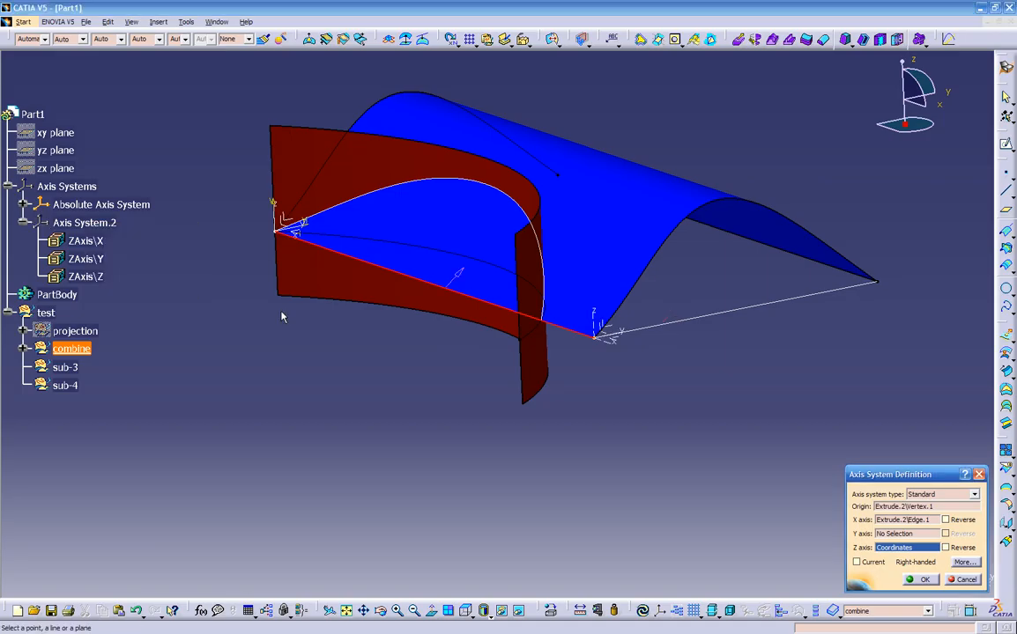
left_click(934, 581)
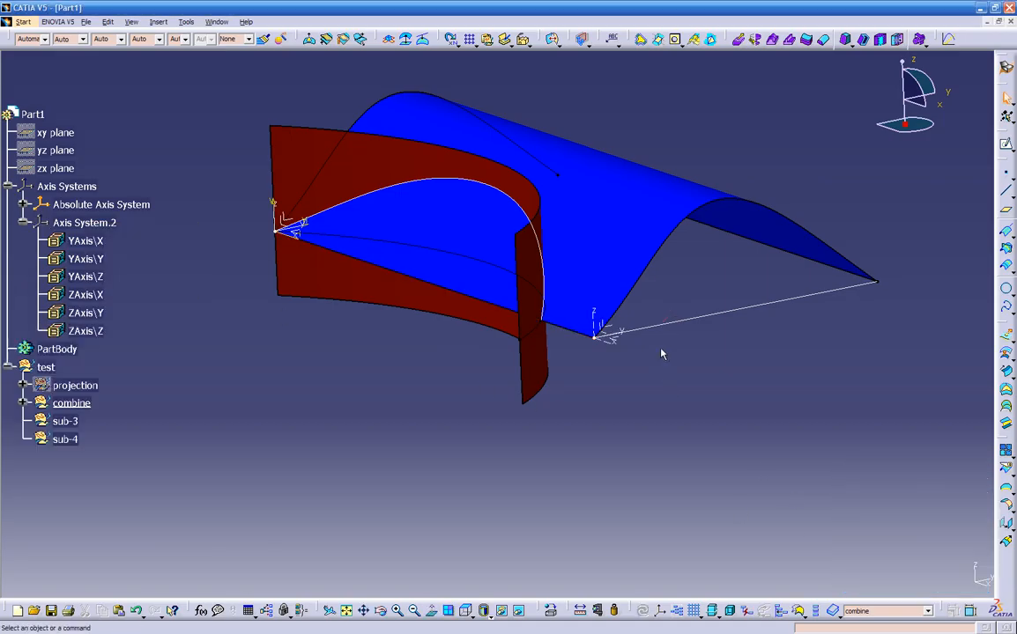
Reverse the X, Y and Z axes of Axis System.2 and accept the modified definition.
left_click(685, 328)
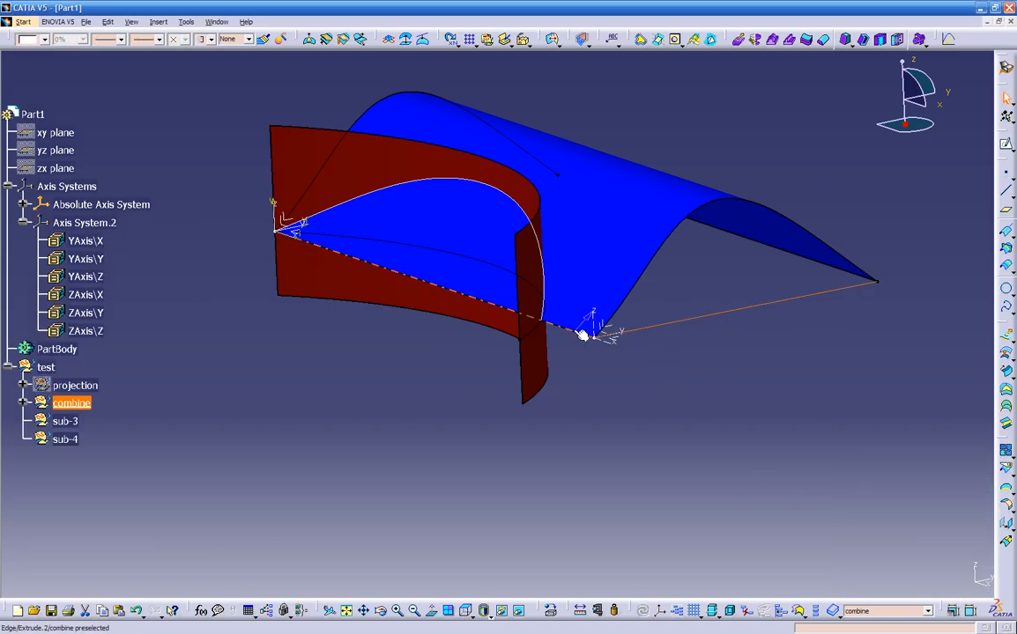
left_click(657, 389)
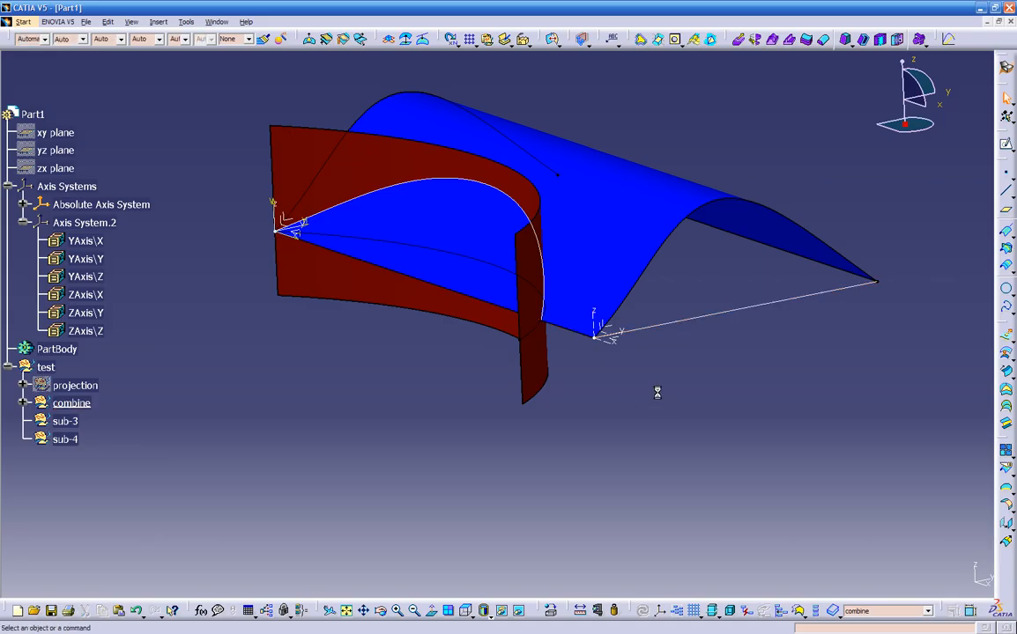
double_click(607, 340)
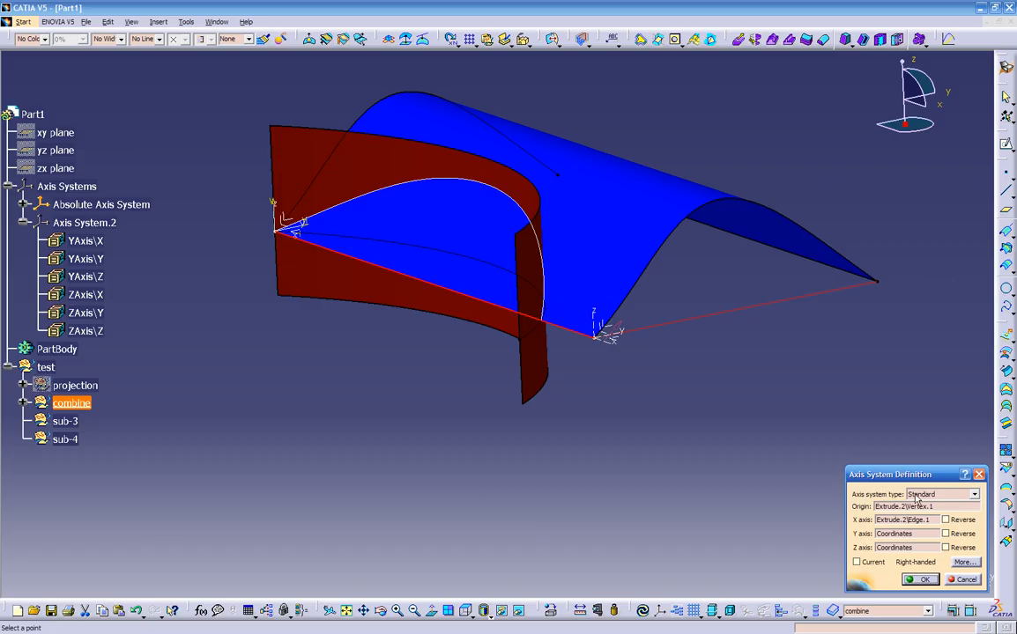
left_click(946, 519)
middle_click_drag(640, 424, 612, 332)
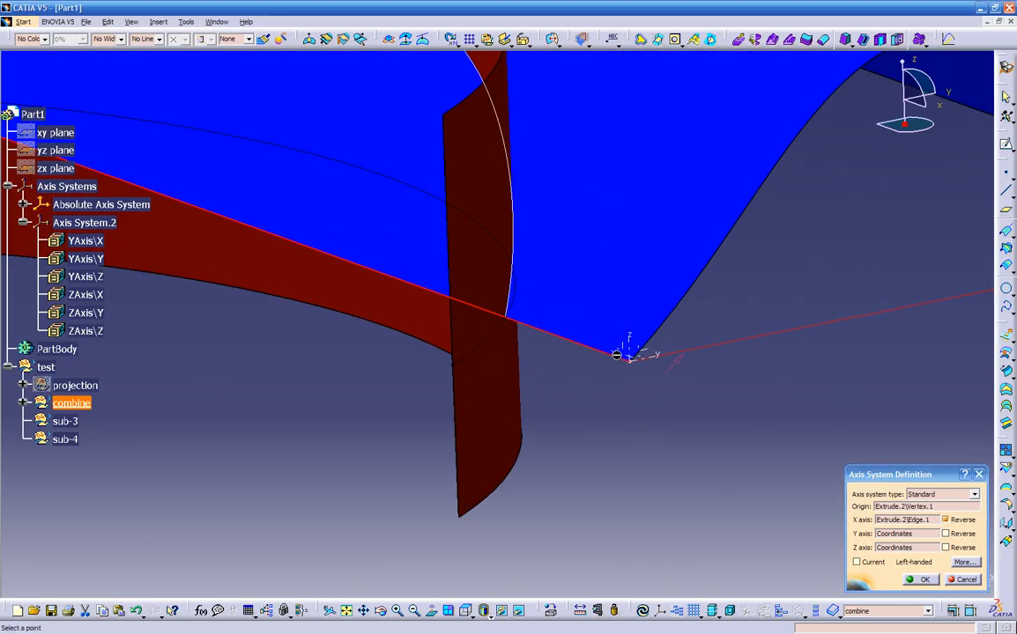
middle_click_drag(657, 395, 665, 421)
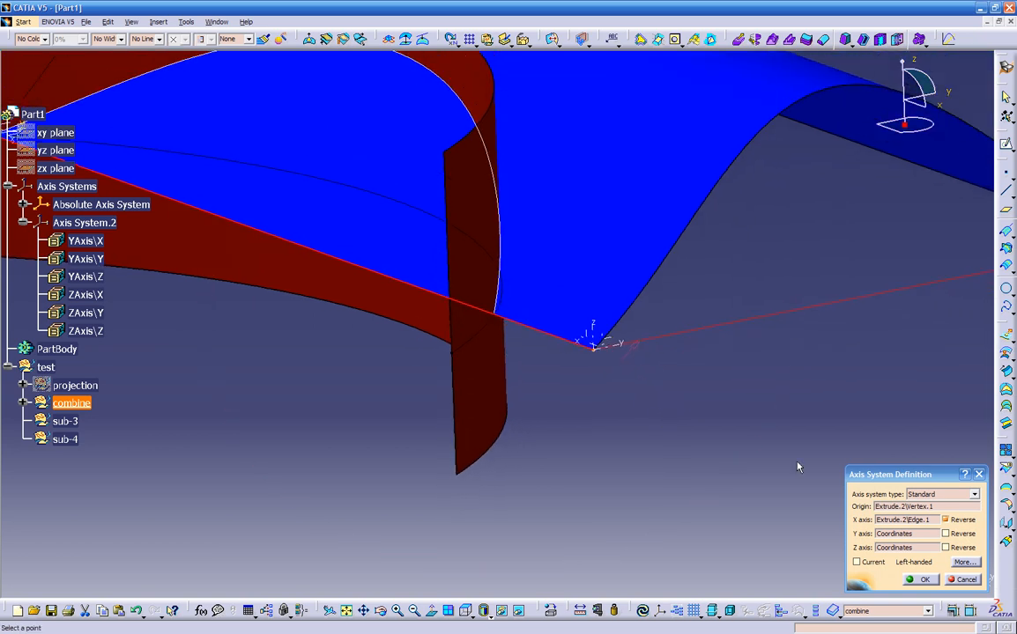
left_click(944, 534)
left_click(945, 547)
middle_click_drag(641, 432, 714, 482)
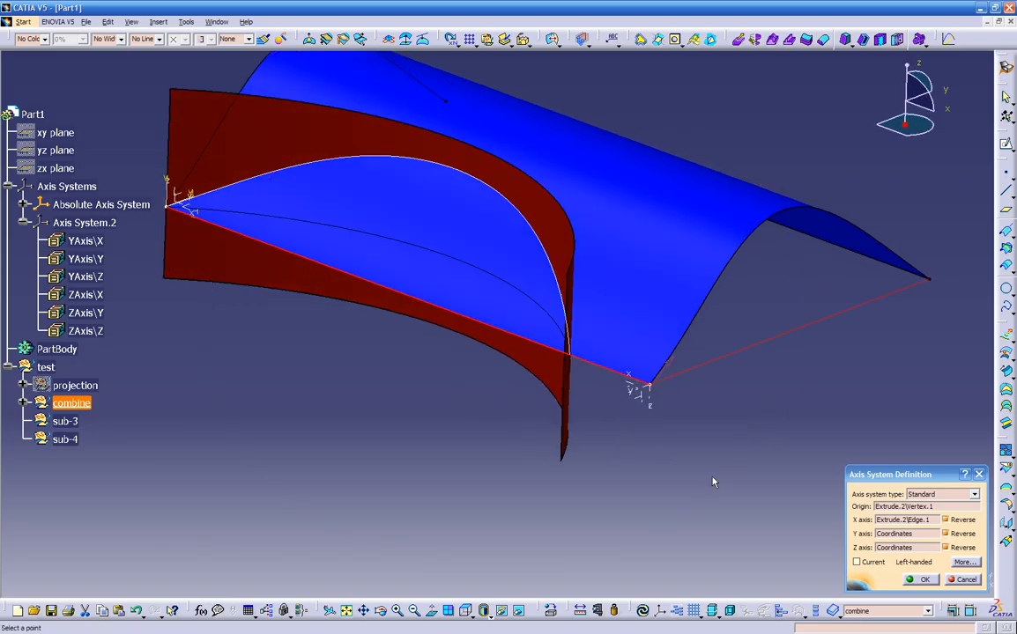
left_click(919, 580)
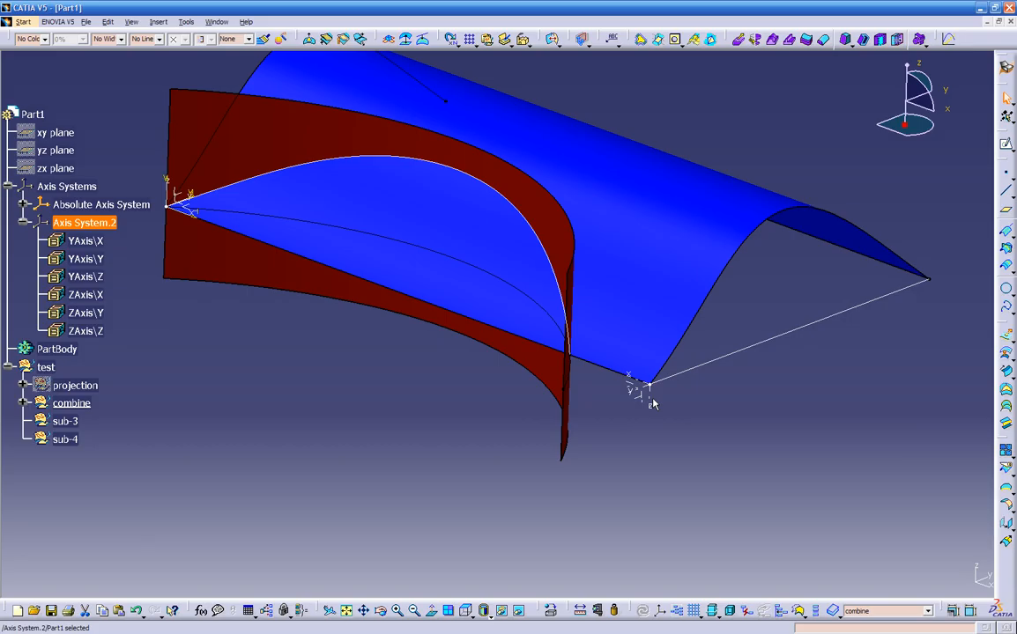
Delete Axis System.2 together with all its children.
middle_click_drag(377, 367, 336, 398)
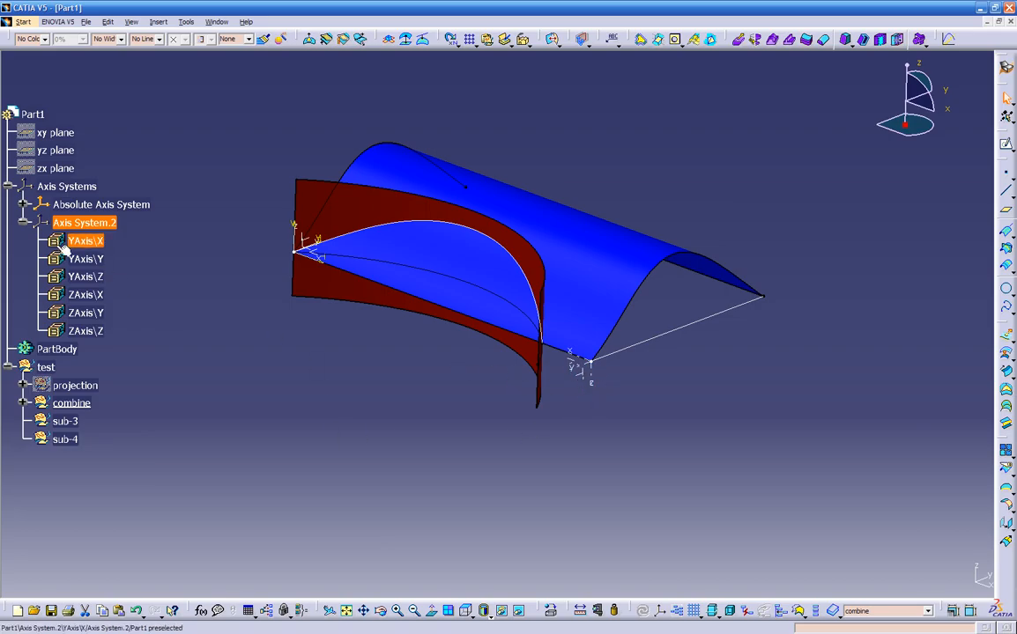
left_click(597, 377)
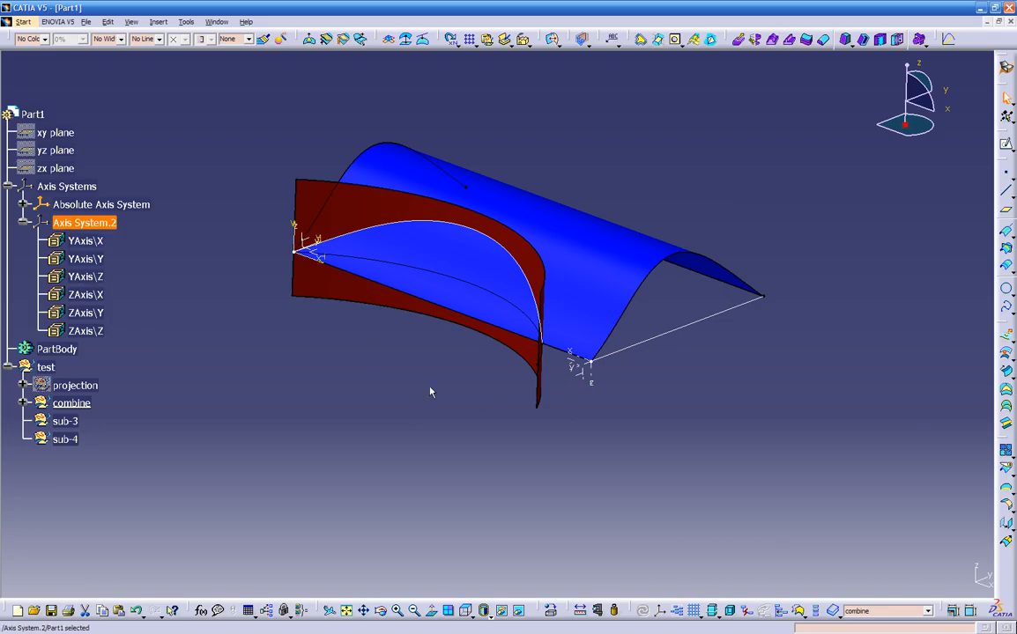
left_click(333, 335)
left_click(23, 223)
left_click(81, 223)
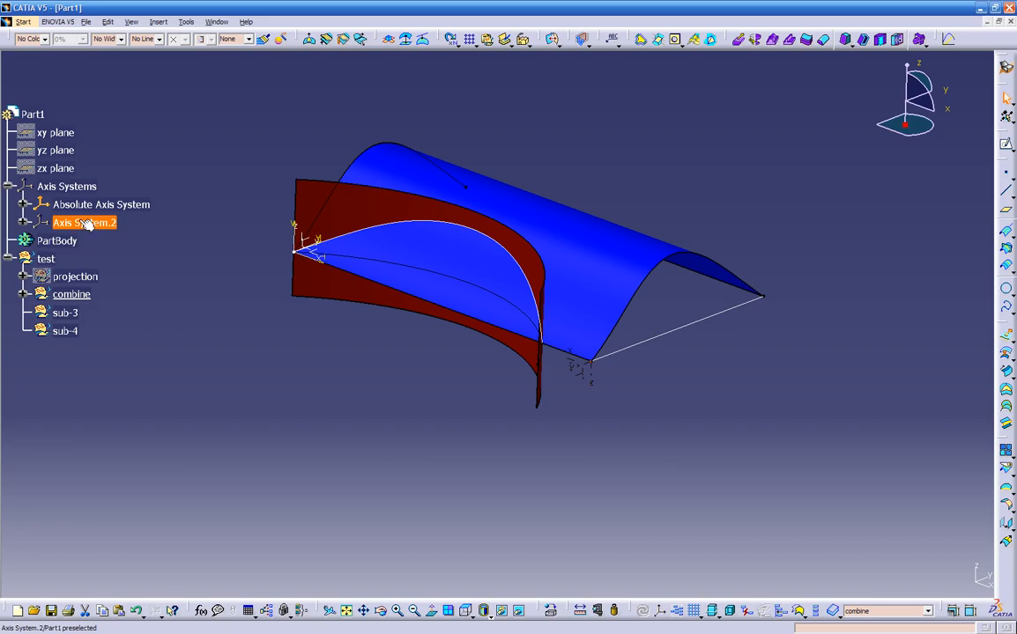
key("Delete")
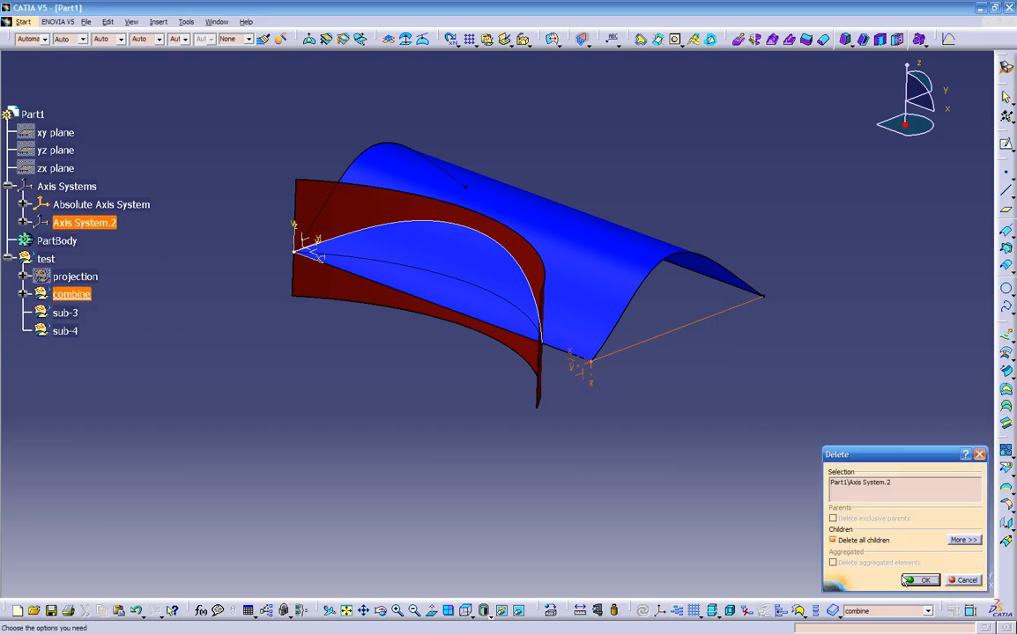
left_click(916, 582)
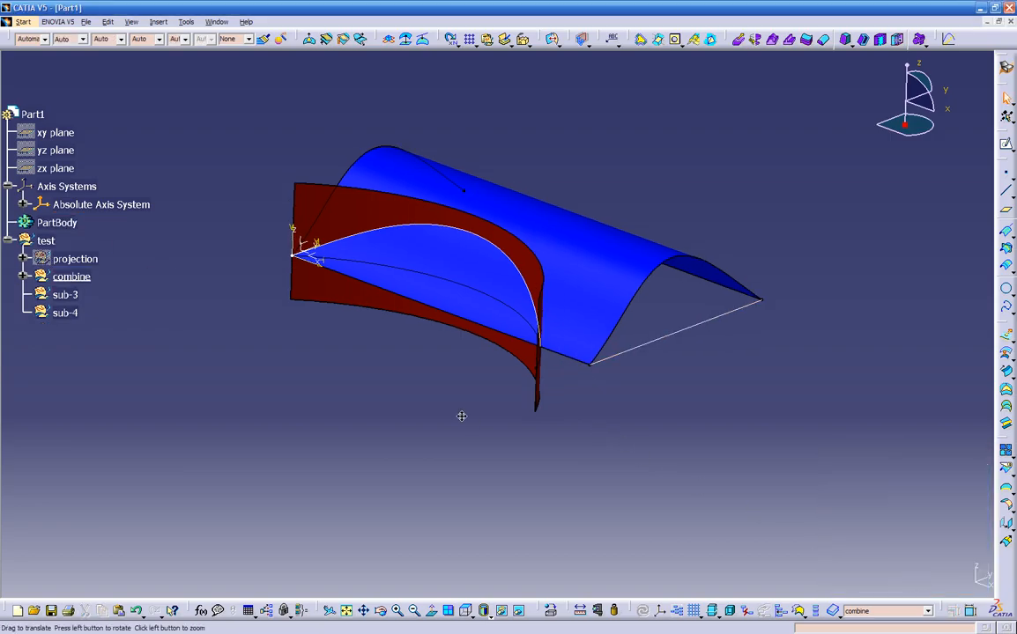
Hide the combine geometrical set so only the absolute axis system is displayed.
left_click(72, 276)
left_click(140, 270)
right_click(87, 277)
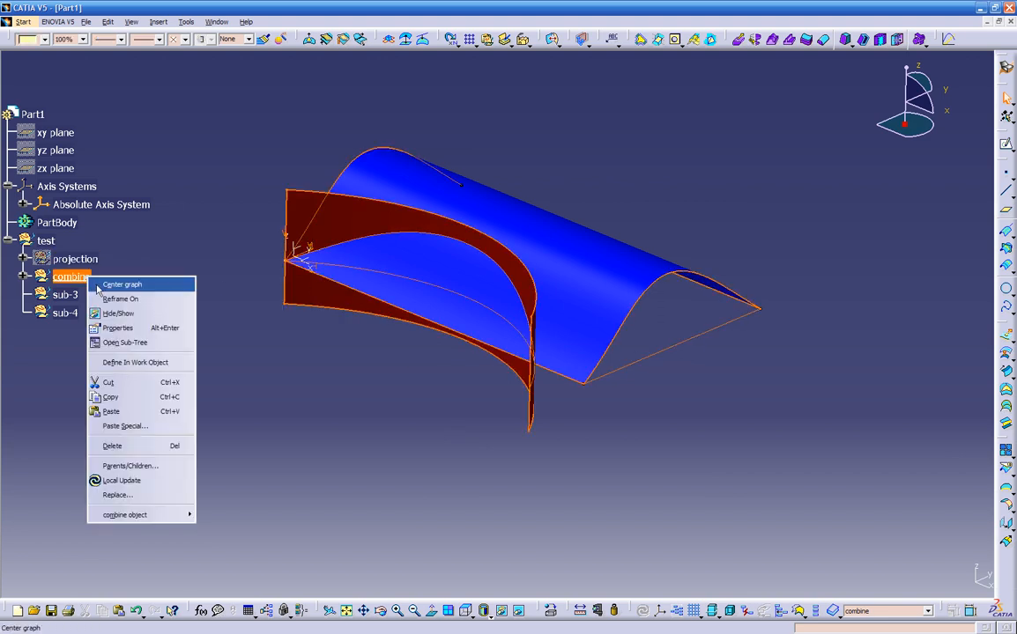
left_click(120, 314)
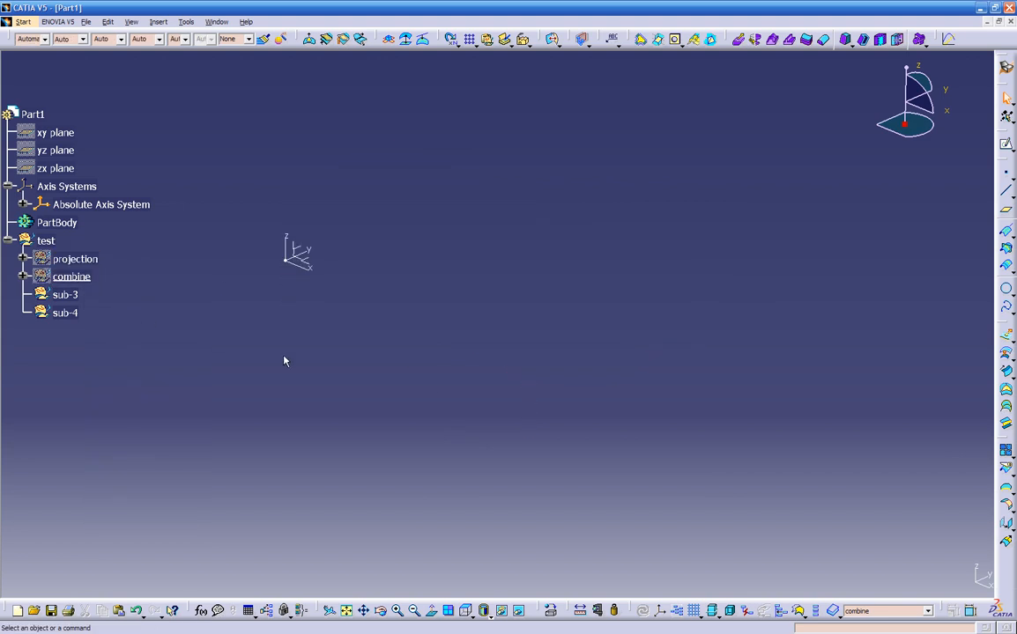
middle_click_drag(334, 353, 333, 387)
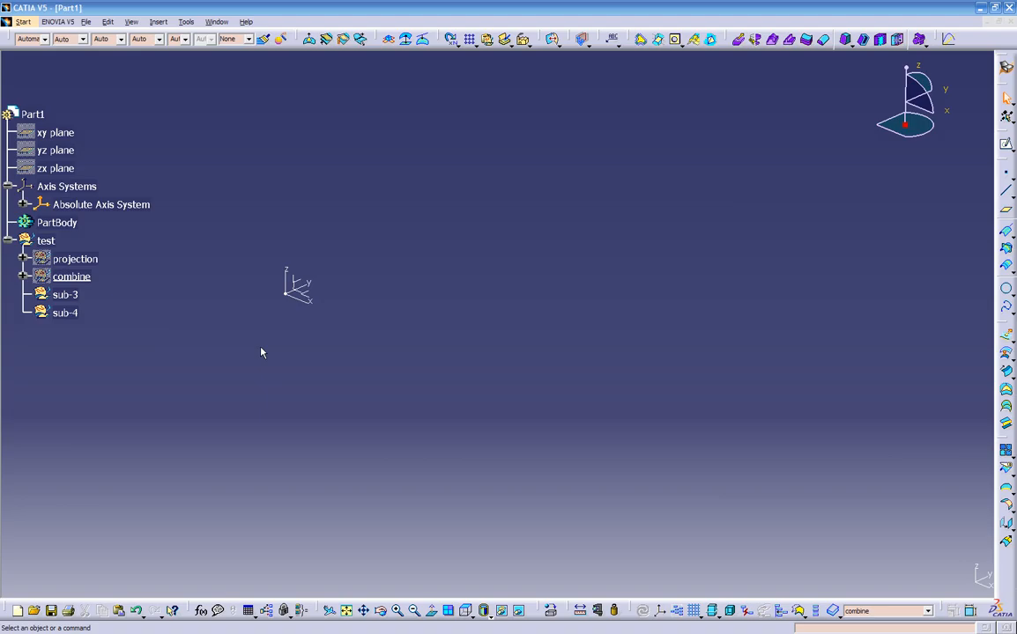
Show the combine geometrical set again and hide it once more.
left_click(1011, 247)
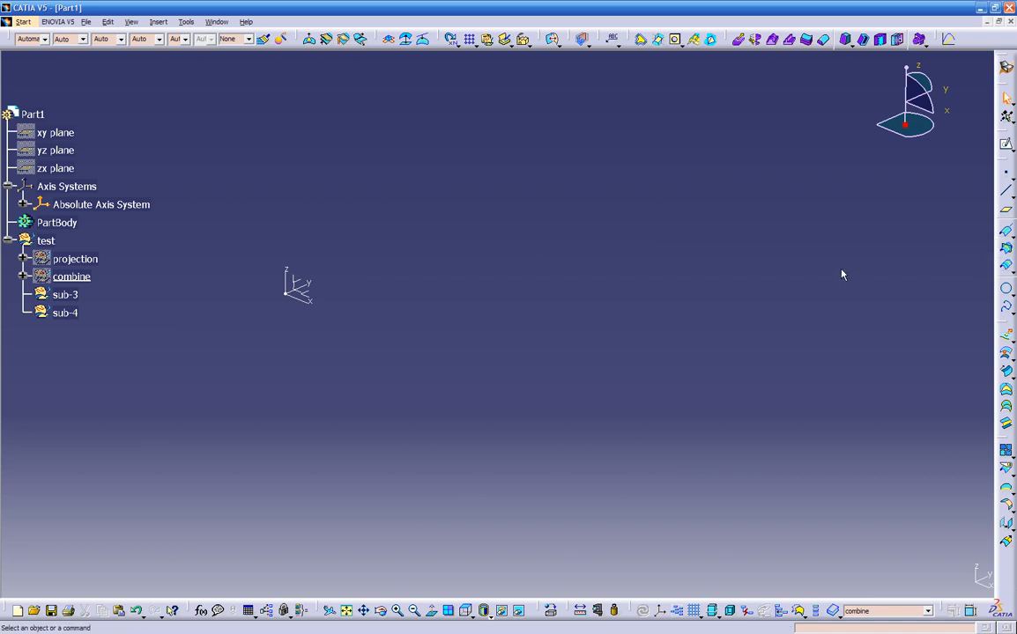
right_click(69, 276)
left_click(81, 310)
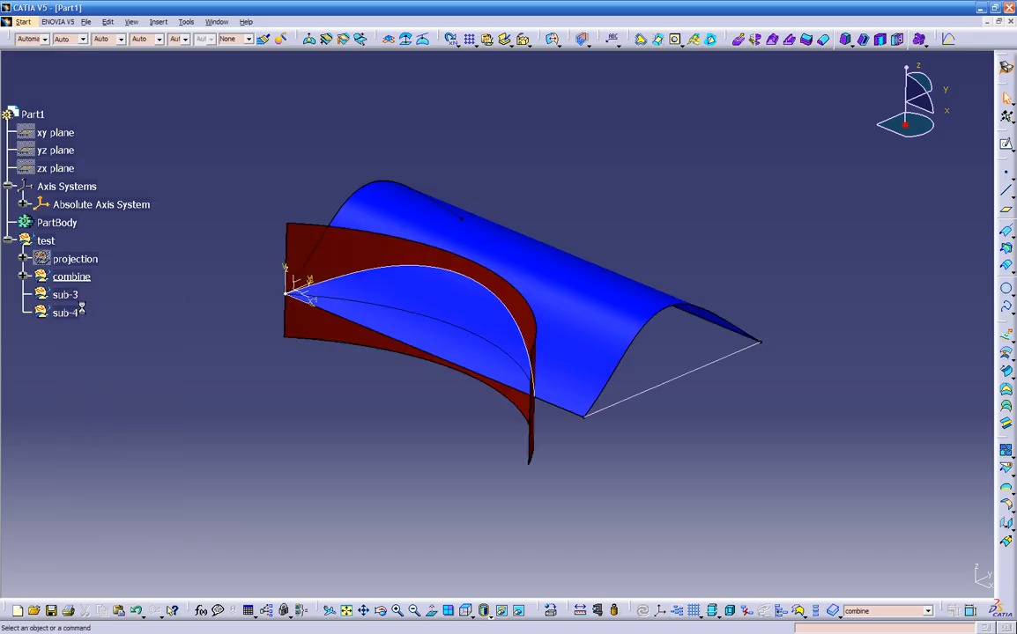
right_click(68, 277)
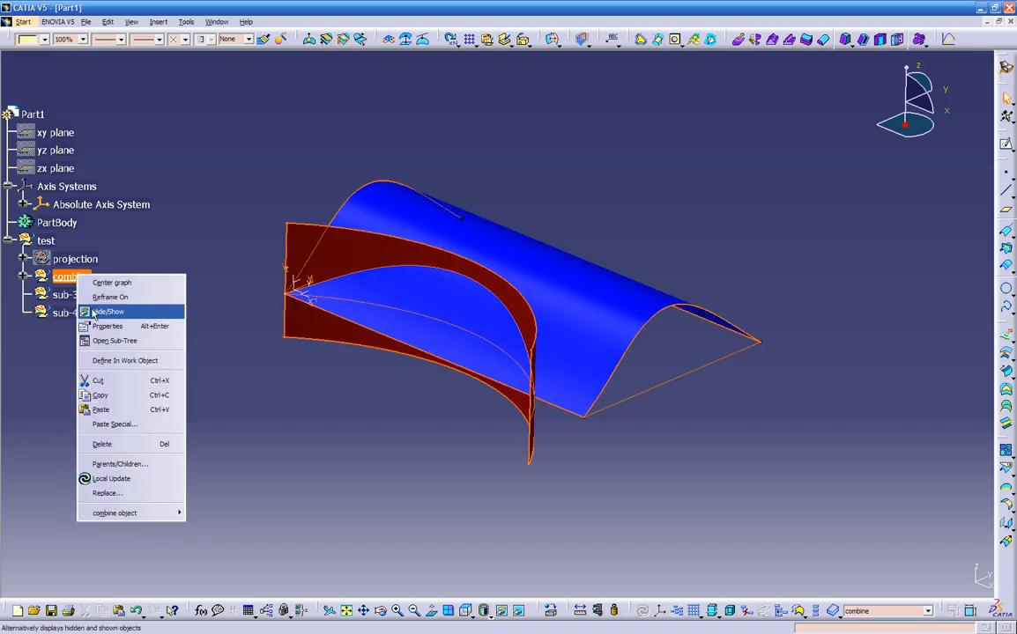
left_click(93, 312)
Define the sub-3 geometrical set as the in-work object and rename it reflect line.
right_click(80, 300)
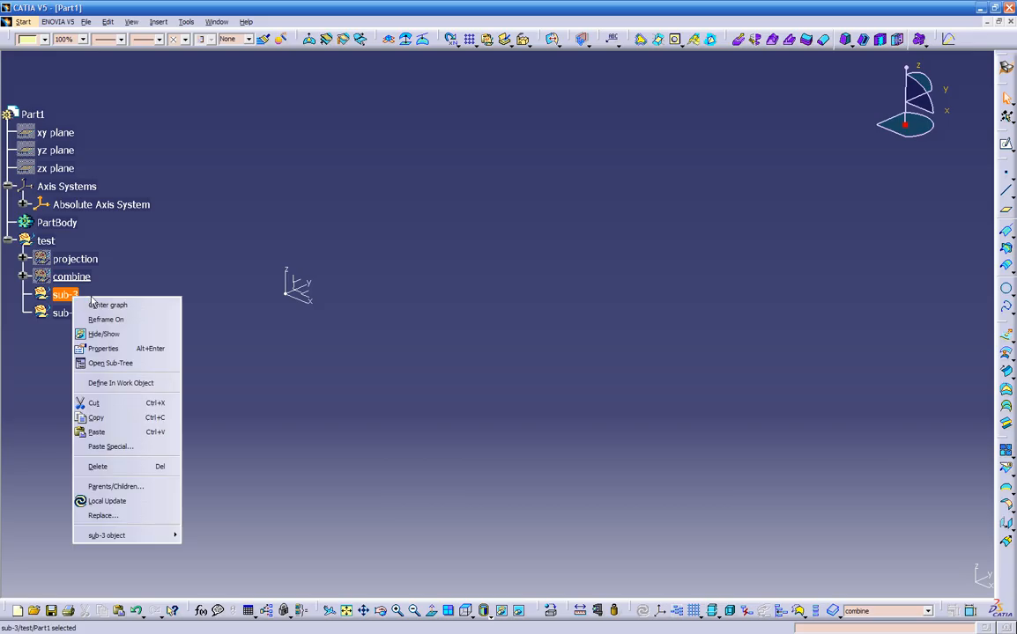
left_click(121, 384)
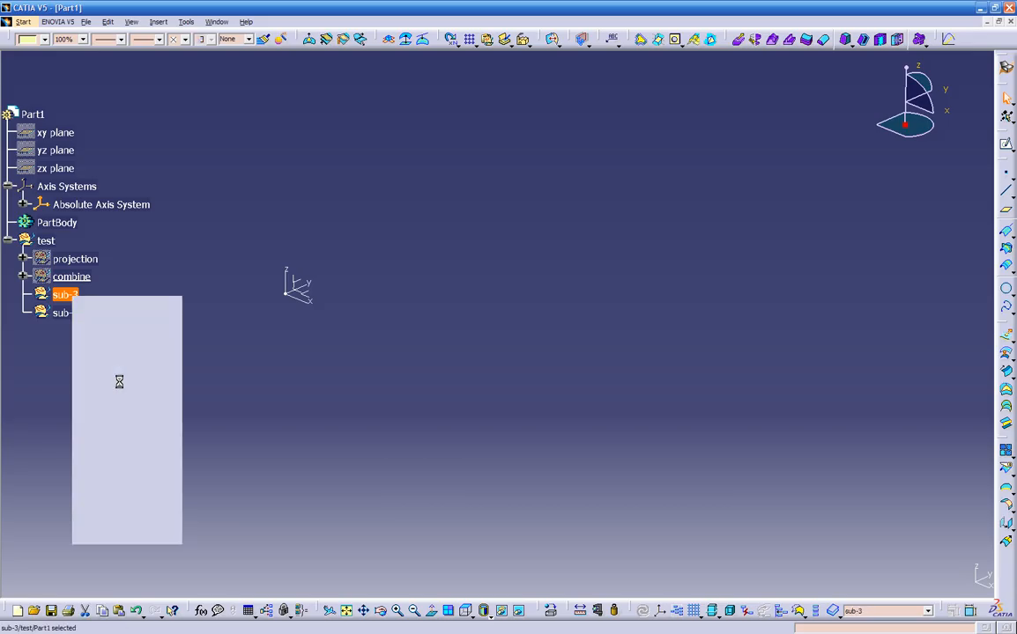
left_click(110, 341)
left_click(71, 296)
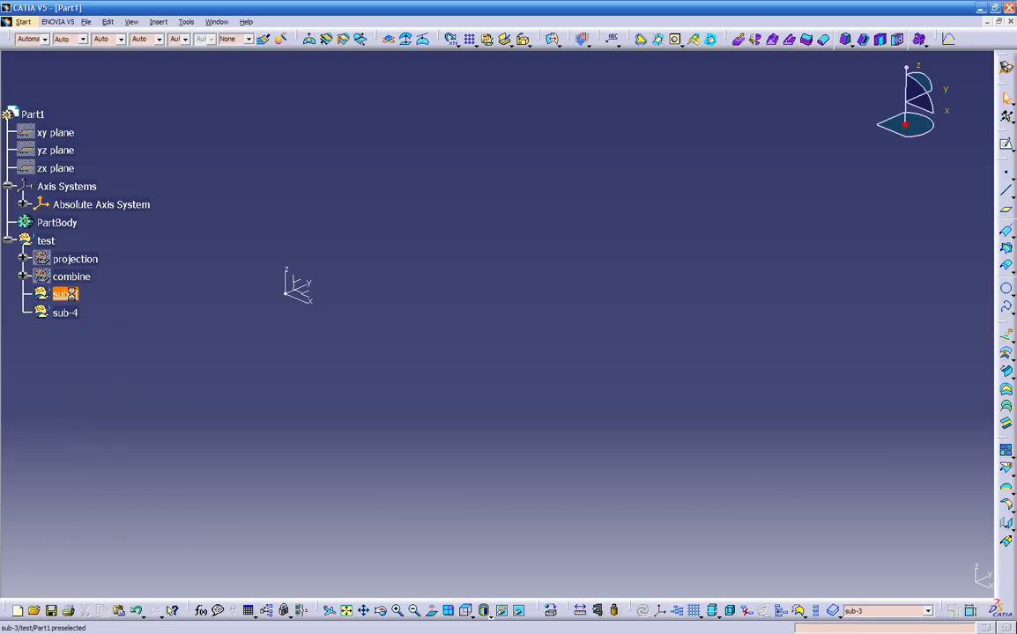
right_click(70, 296)
left_click(102, 346)
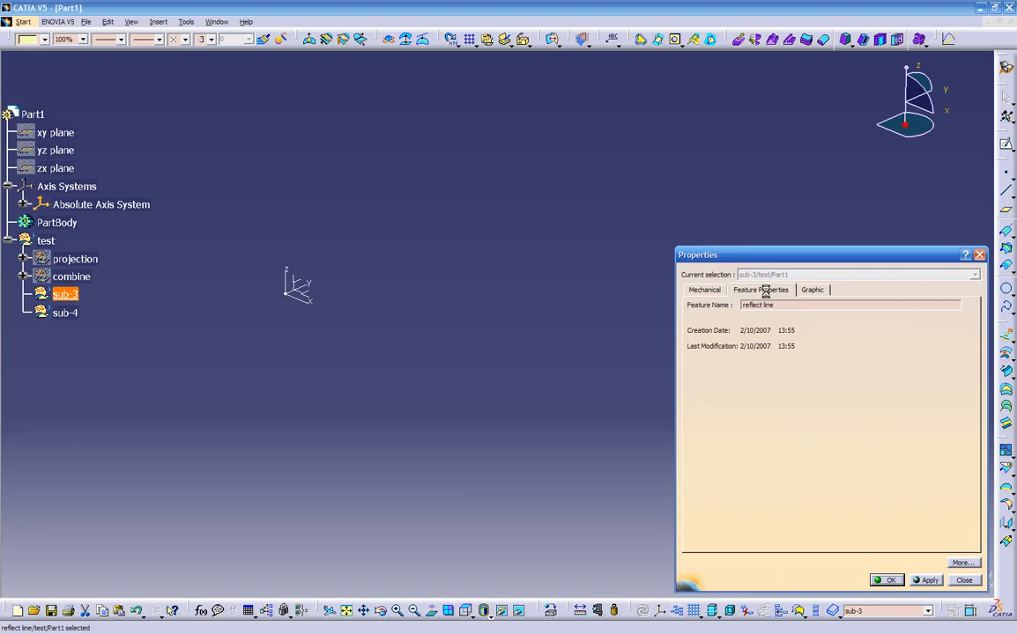
key("Return")
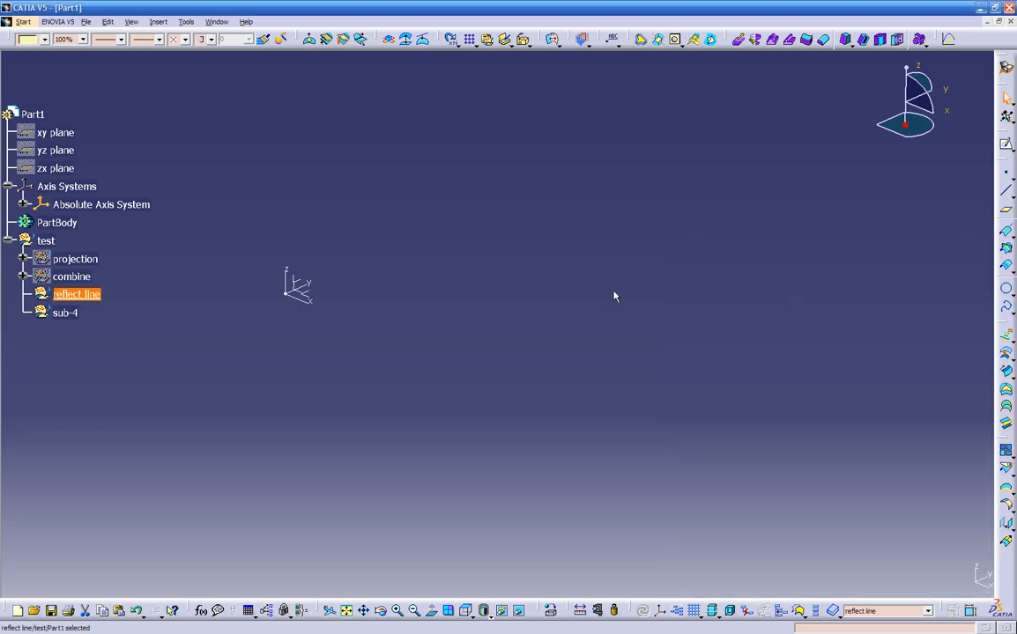
Sketch a rectangle on the XY plane of the Absolute Axis System, with one corner at the origin, and finish the sketch.
left_click(313, 296)
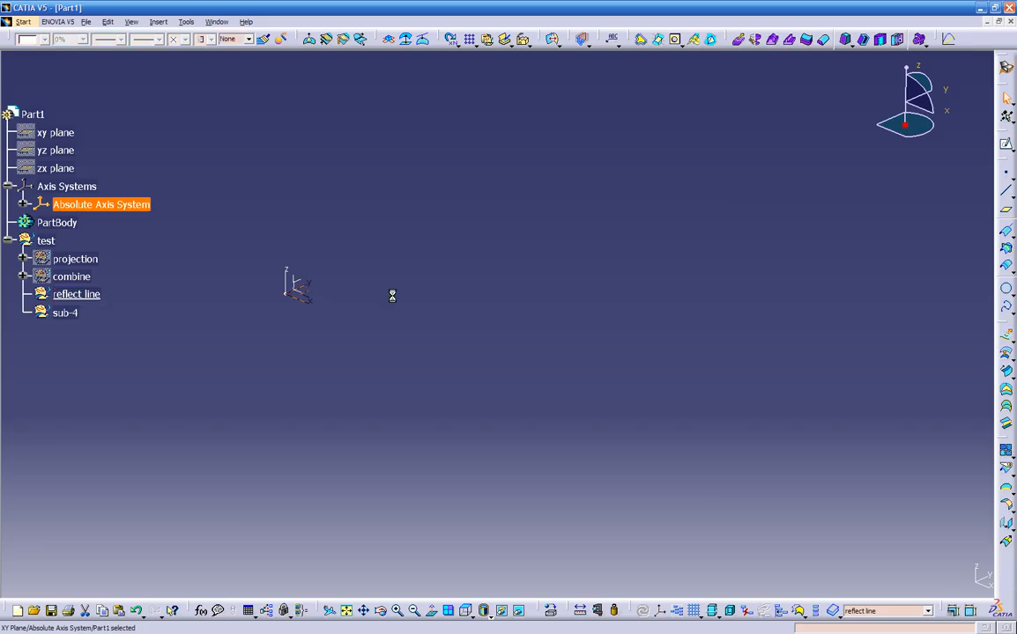
left_click(1005, 148)
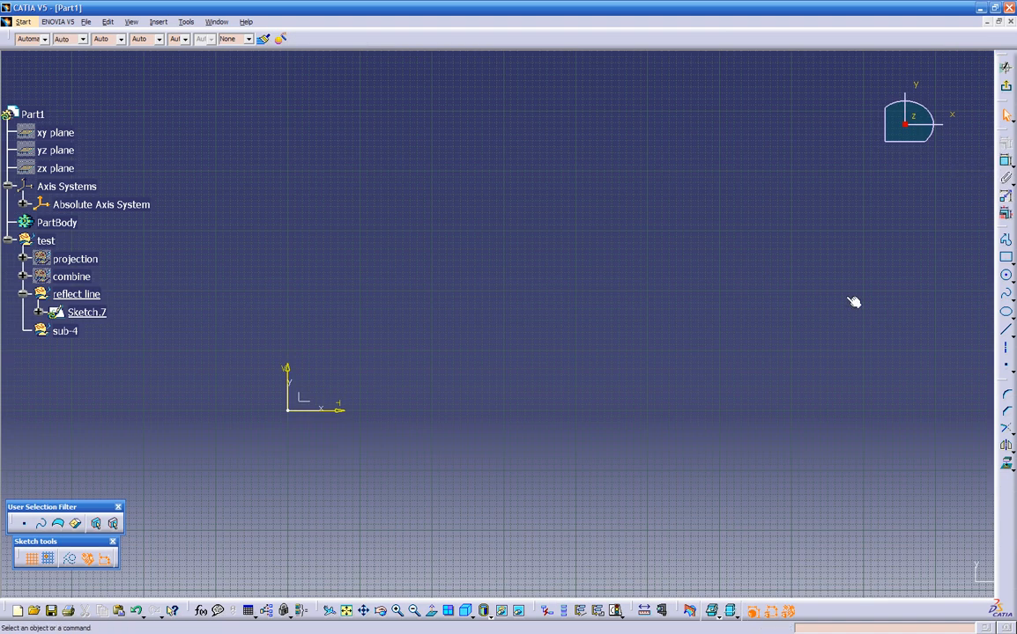
left_click(1004, 258)
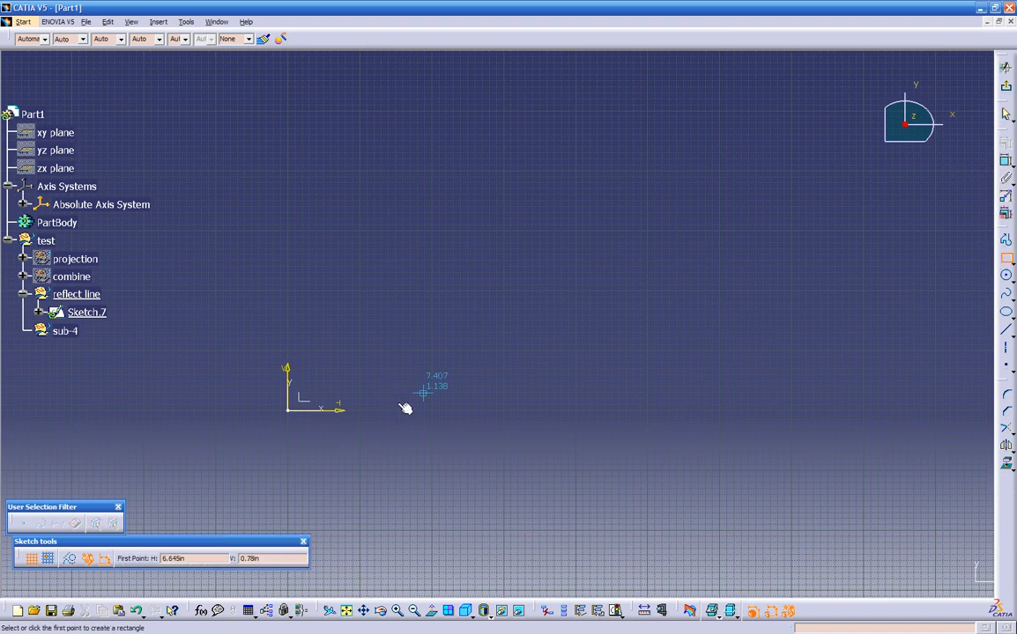
left_click(288, 410)
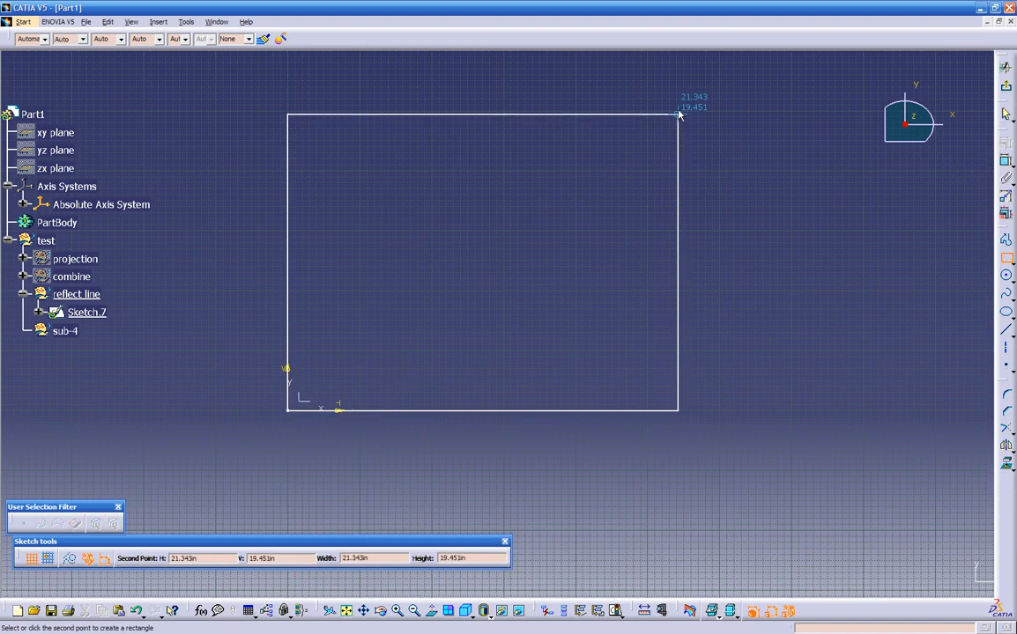
left_click(600, 146)
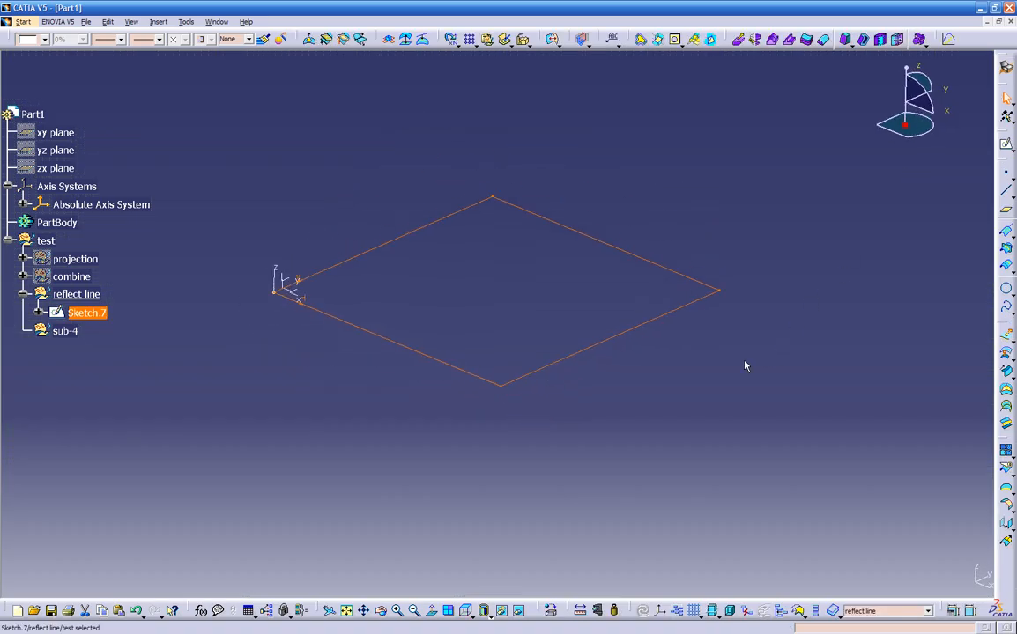
left_click(813, 409)
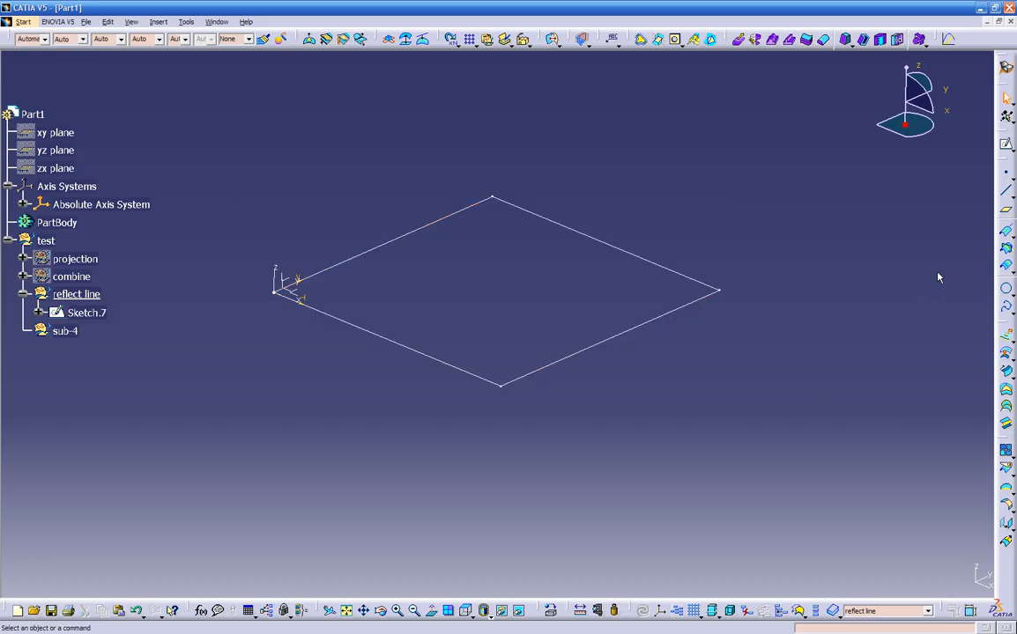
Create a fill surface bounded by the rectangle Sketch.7.
left_click(1006, 393)
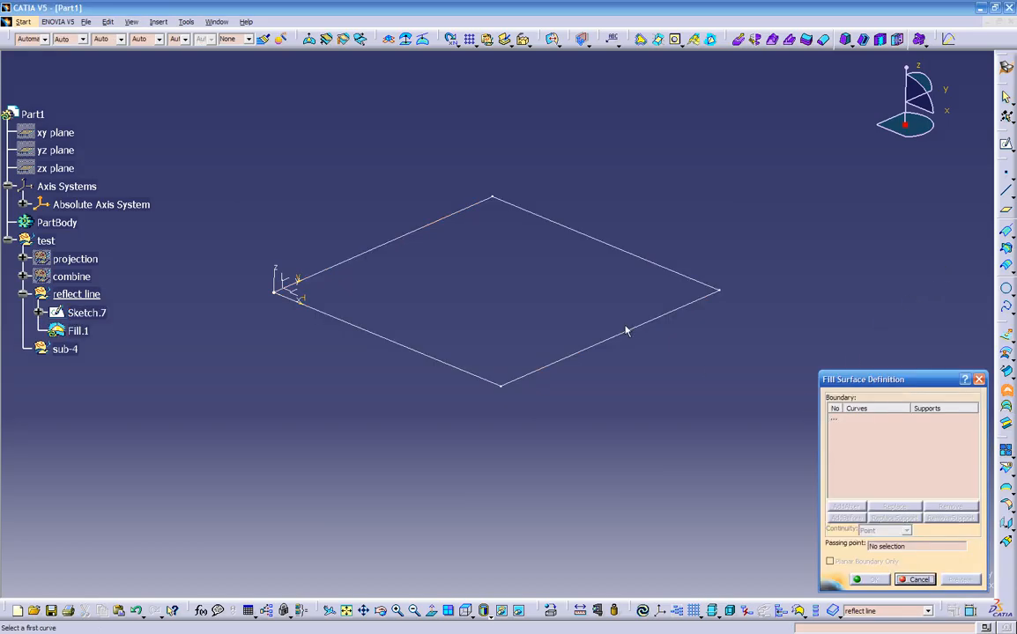
left_click(627, 332)
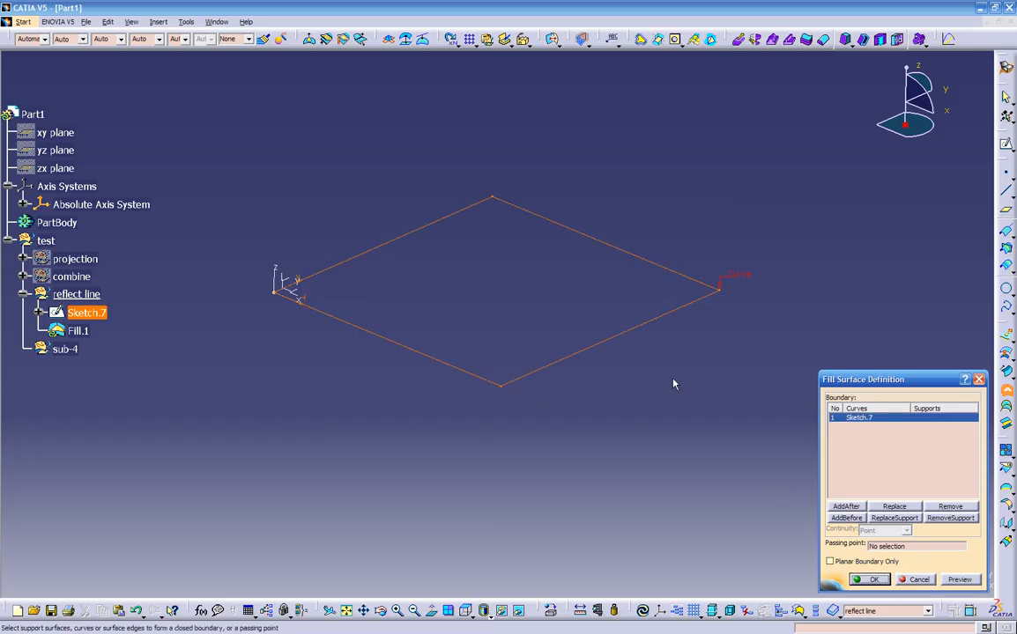
left_click(869, 579)
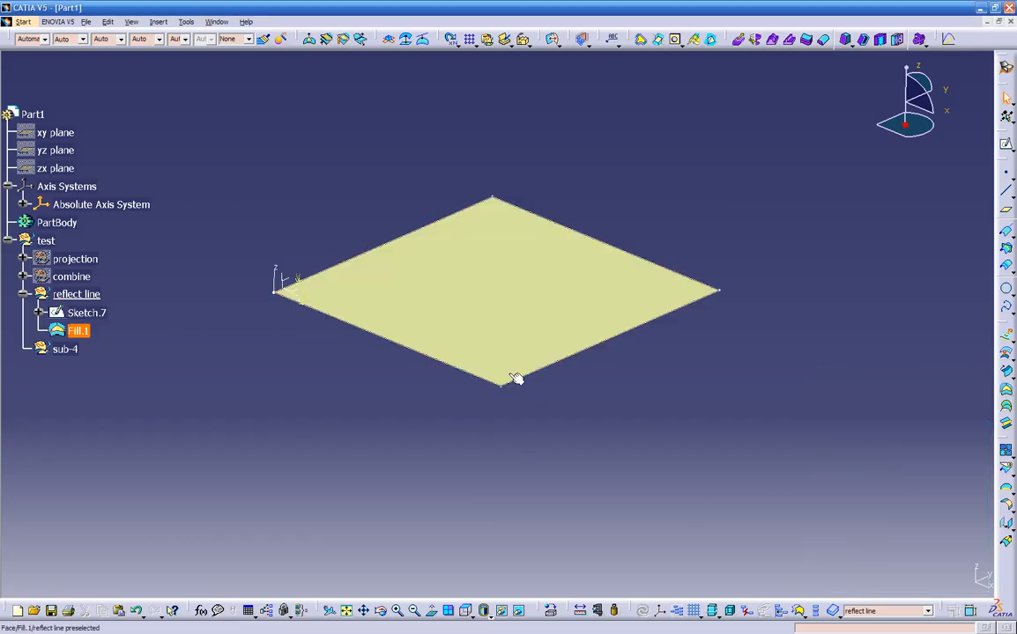
Change the colour of the flat fill surface to dark reddish brown and deselect it.
left_click(485, 218)
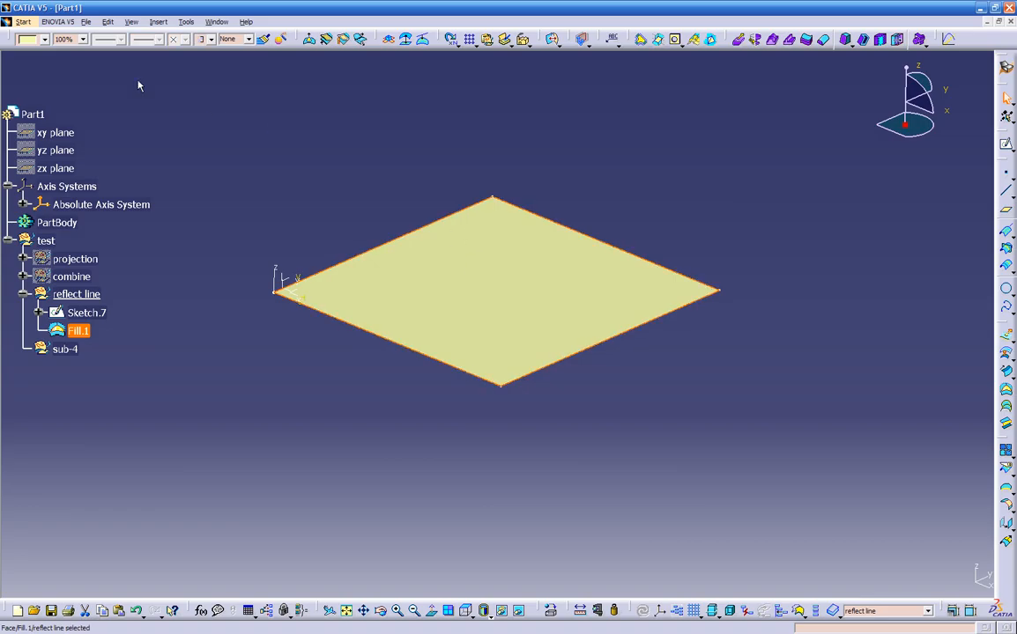
left_click(44, 39)
left_click(29, 185)
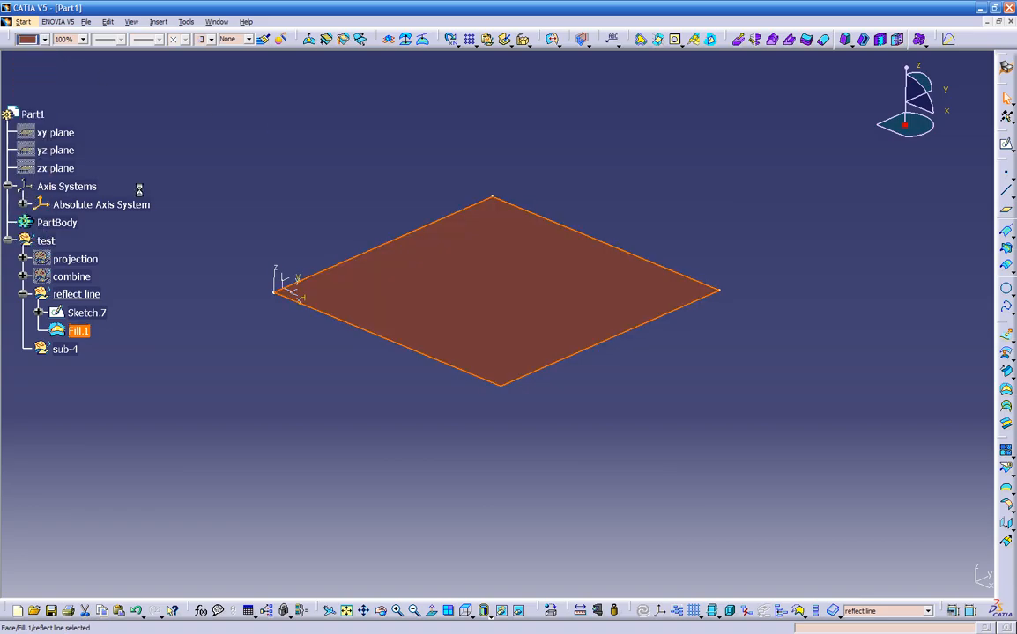
middle_click_drag(297, 434, 395, 486)
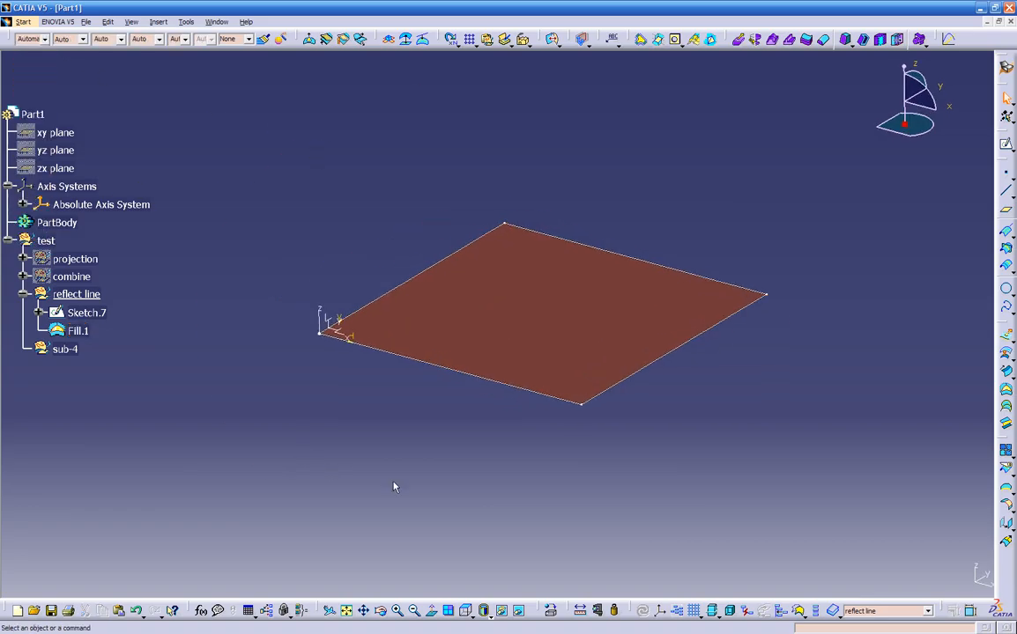
Sketch a closed freeform spline inside the rectangle on the XY plane of the Absolute Axis System and finish the sketch.
left_click(348, 333)
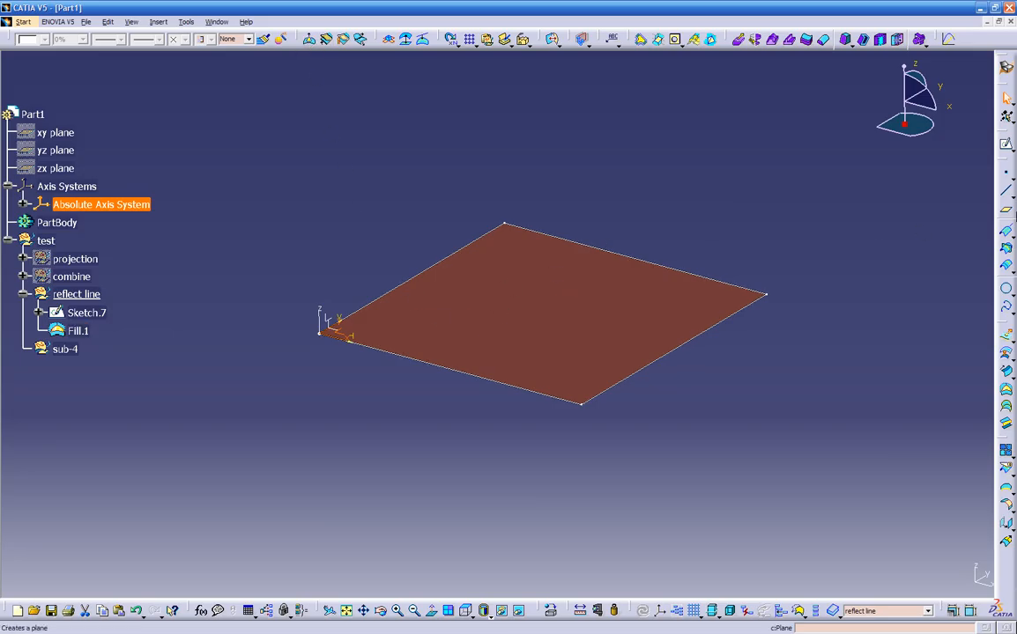
left_click(1005, 144)
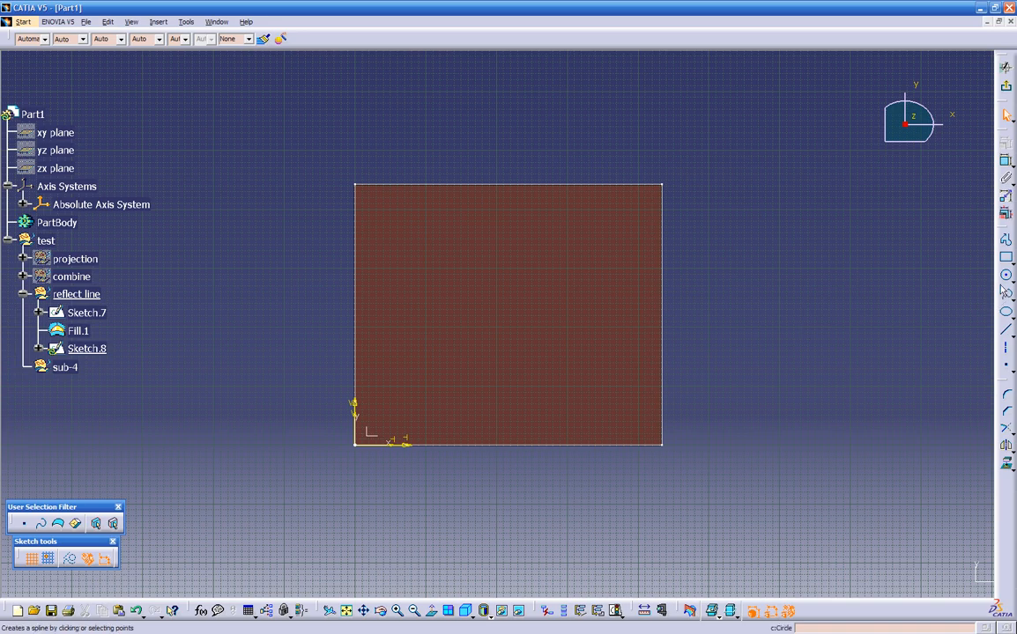
left_click(1003, 298)
left_click(464, 410)
left_click(548, 410)
left_click(596, 398)
left_click(615, 341)
left_click(614, 289)
left_click(597, 244)
left_click(570, 226)
left_click(521, 213)
left_click(470, 211)
left_click(410, 211)
left_click(388, 278)
left_click(388, 311)
left_click(410, 347)
left_click(432, 389)
left_click(461, 411)
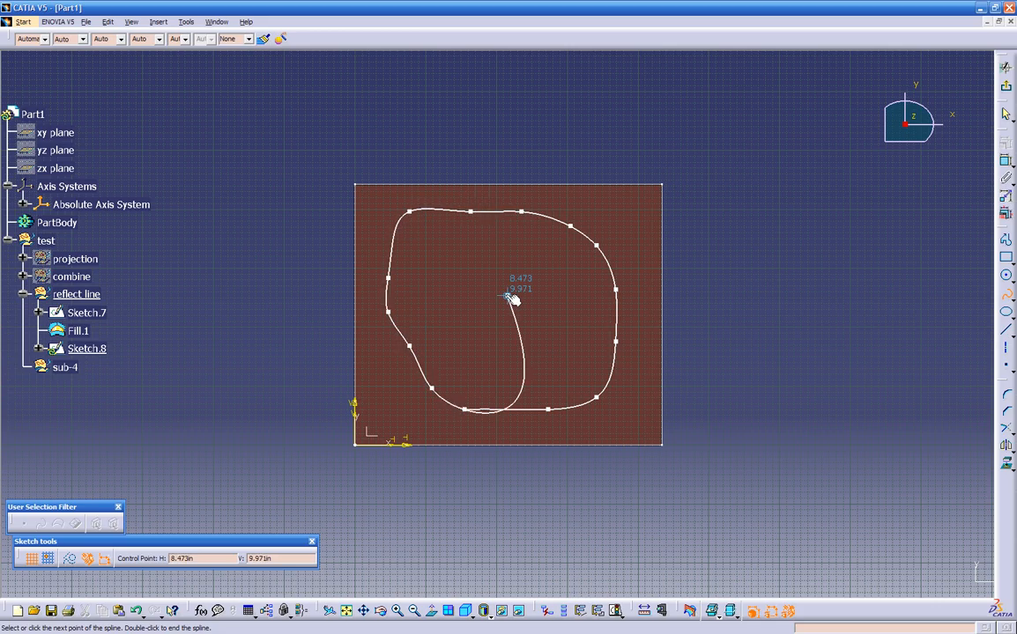
key("Escape")
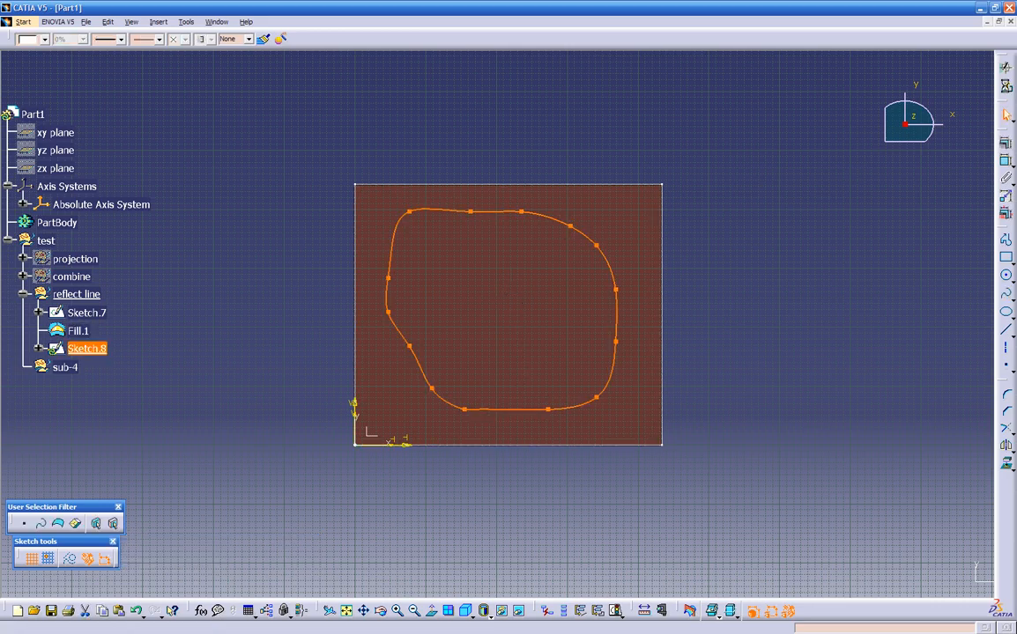
left_click(1005, 86)
left_click(663, 447)
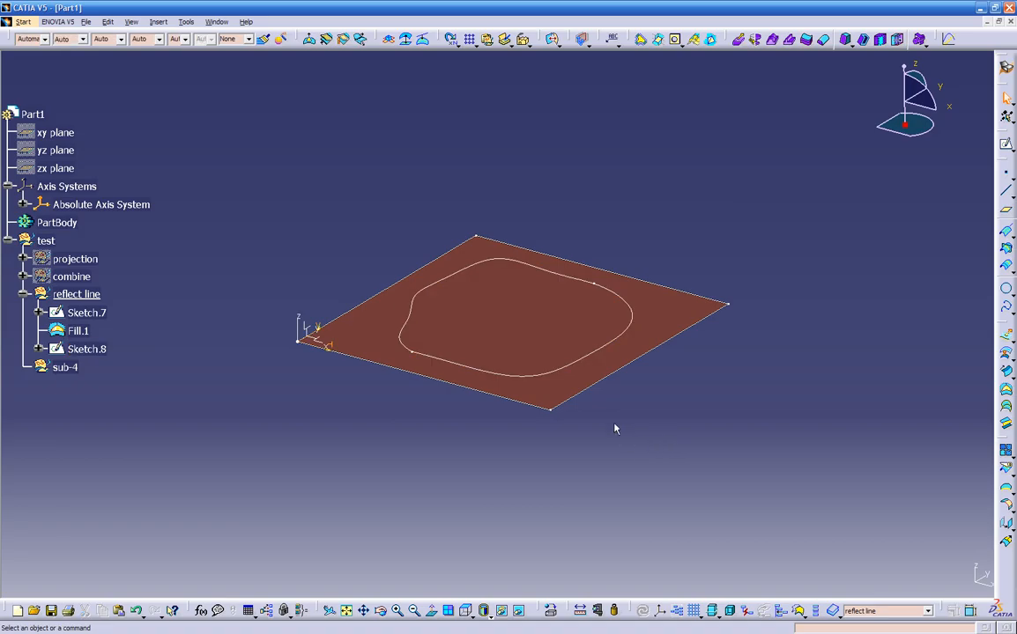
Sketch a single point near the centre of the fill surface on the axis system's XY plane and finish the sketch.
left_click(323, 339)
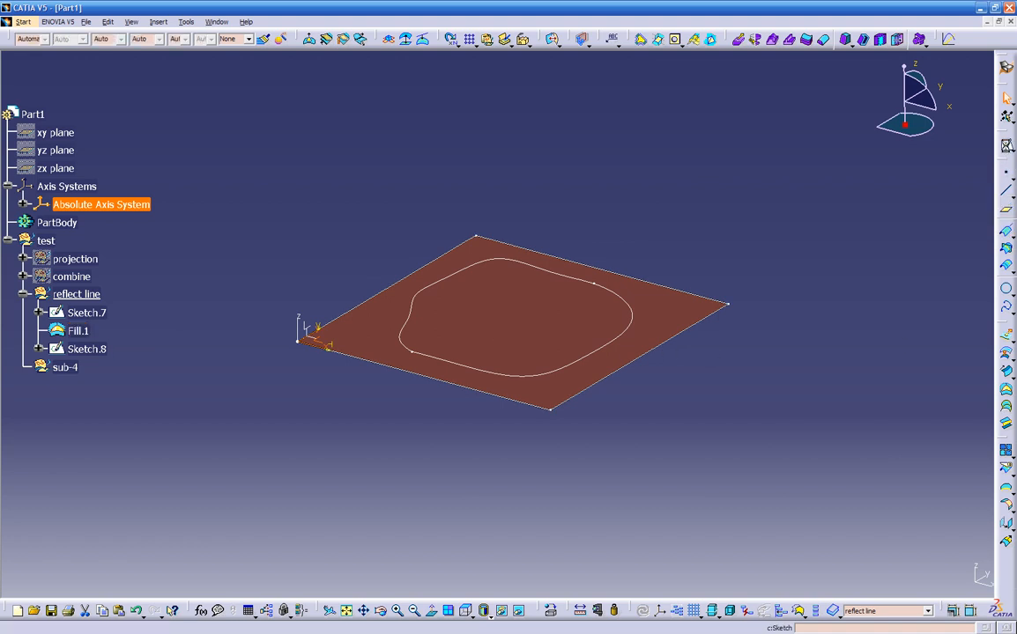
left_click(1006, 143)
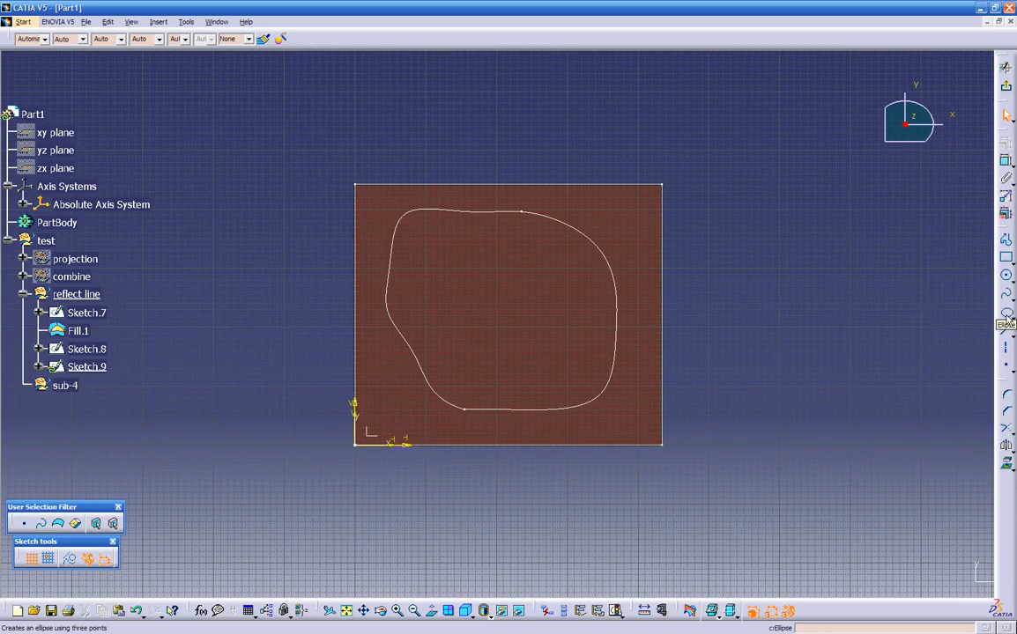
left_click(1007, 366)
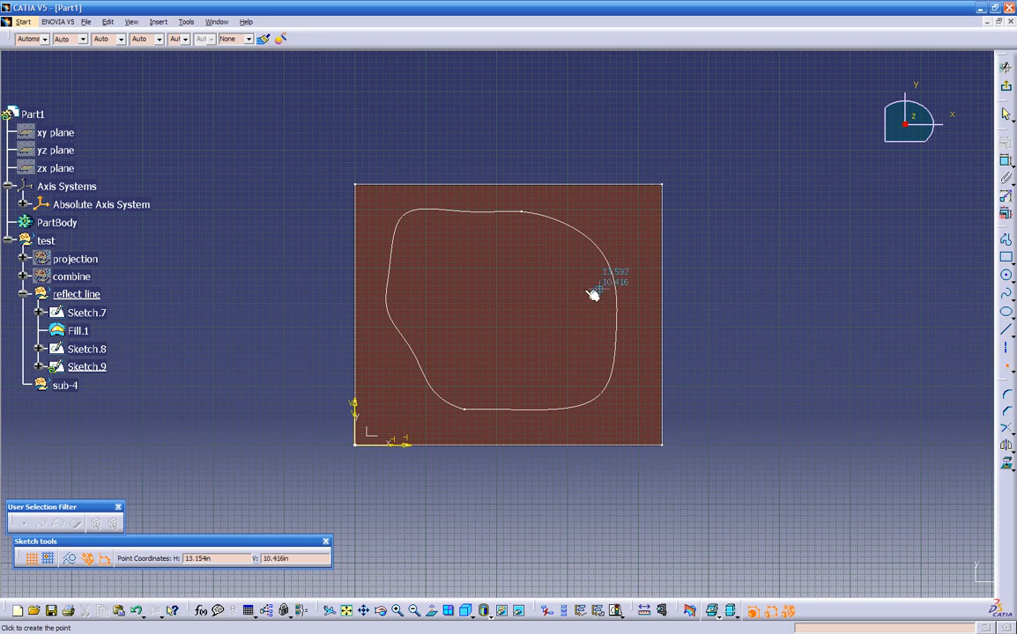
left_click(500, 303)
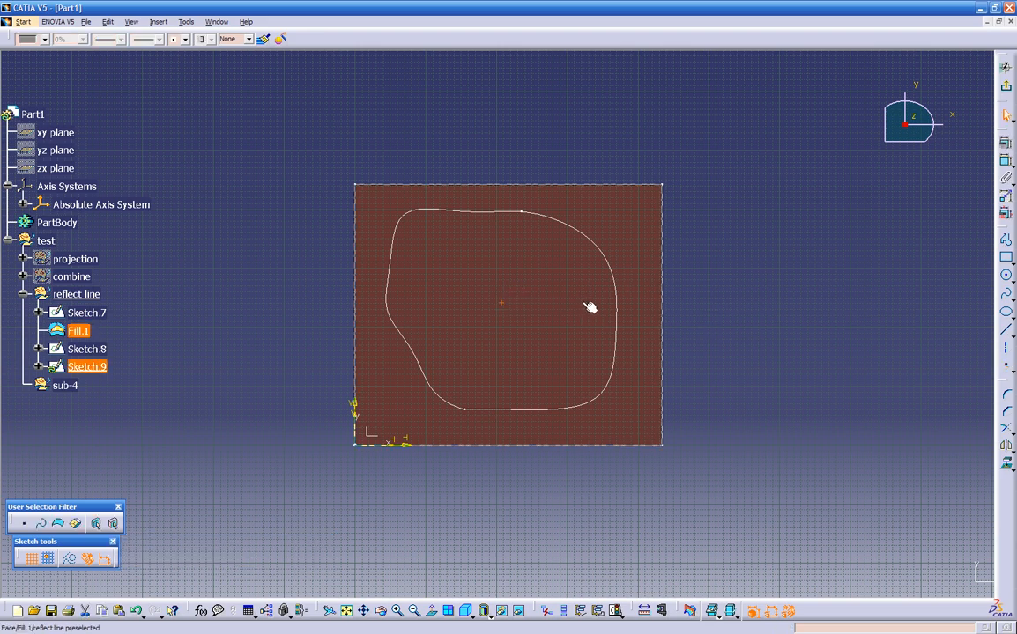
left_click(1007, 95)
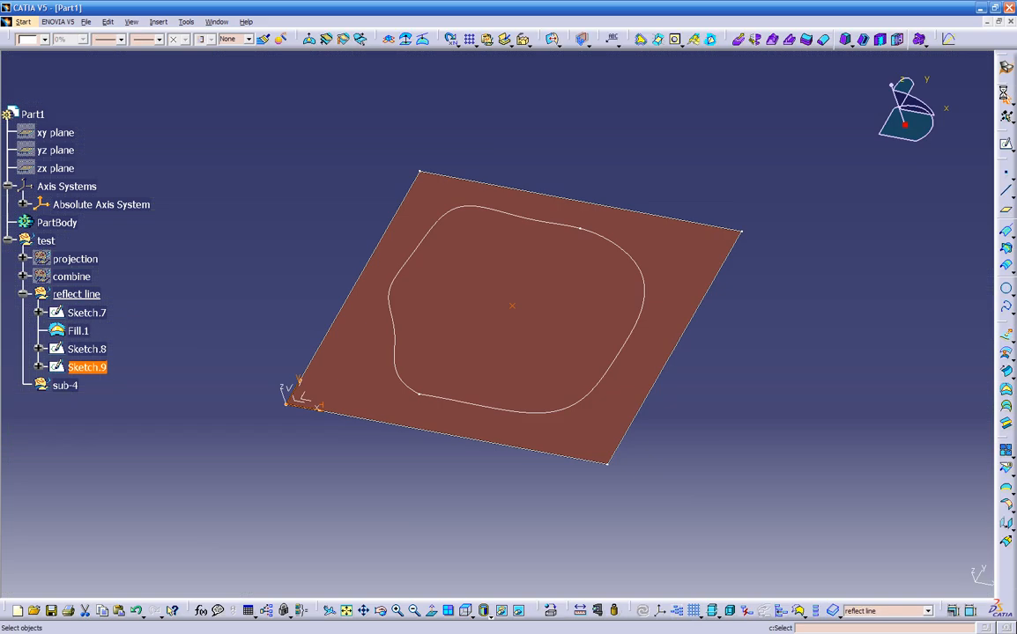
Translate the sketched centre point 4.5 in along the Z axis of the Absolute Axis System.
left_click(520, 319)
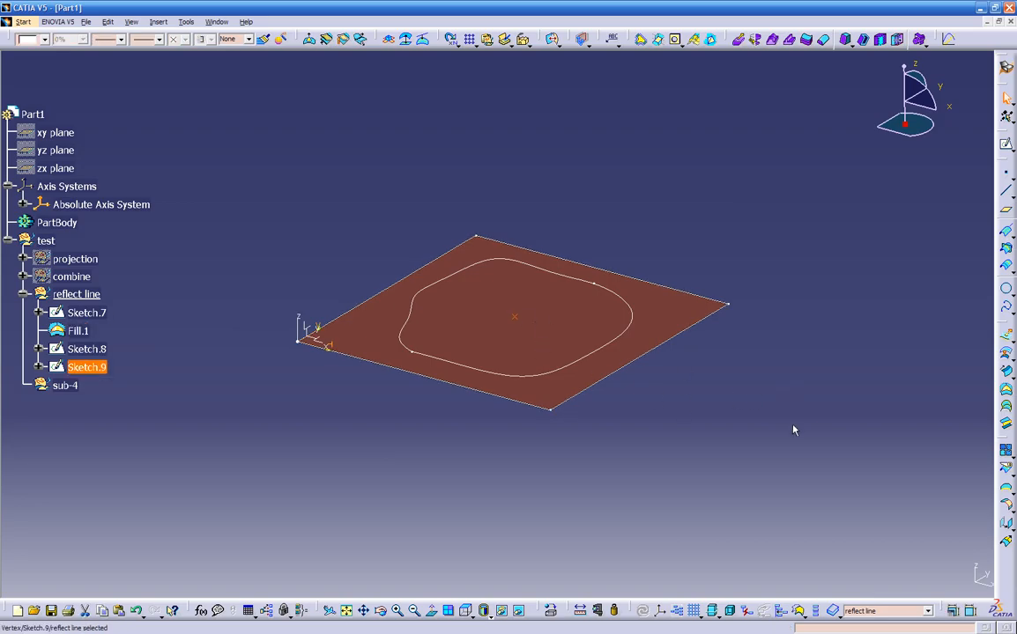
left_click(1006, 467)
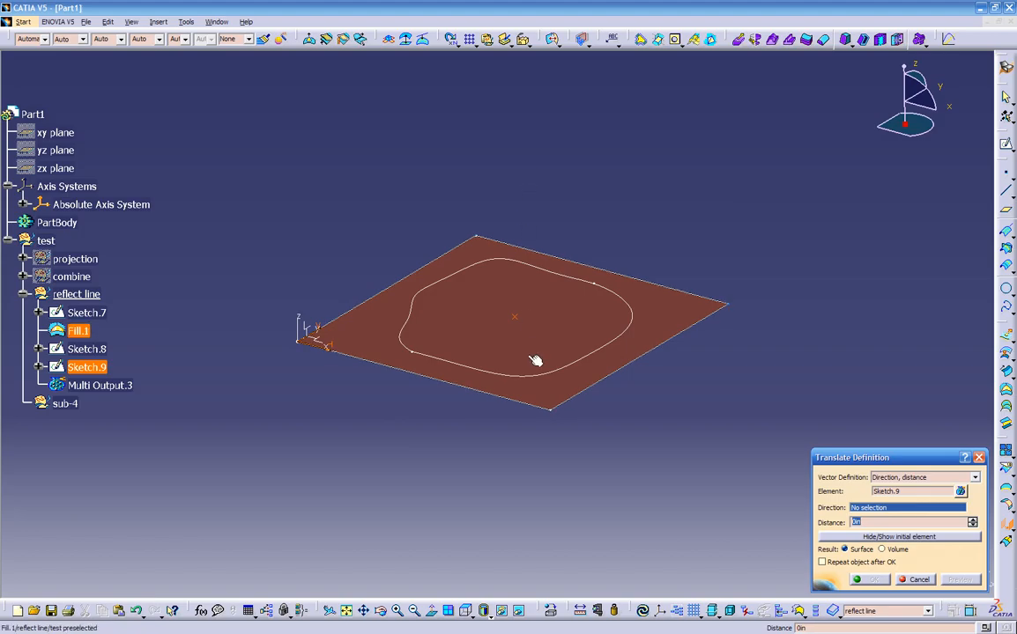
left_click(304, 331)
left_click_drag(474, 331, 504, 245)
middle_click_drag(503, 280, 502, 245)
left_click_drag(497, 235, 495, 264)
left_click(864, 580)
middle_click_drag(706, 482, 540, 300)
double_click(492, 262)
left_click(887, 523)
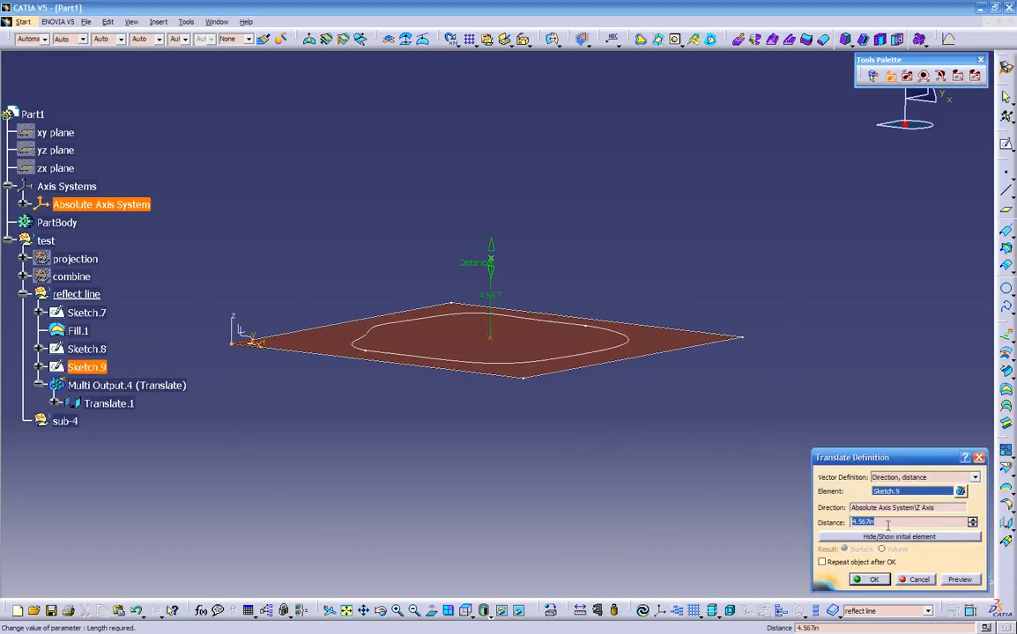
type("1.5")
key("Return")
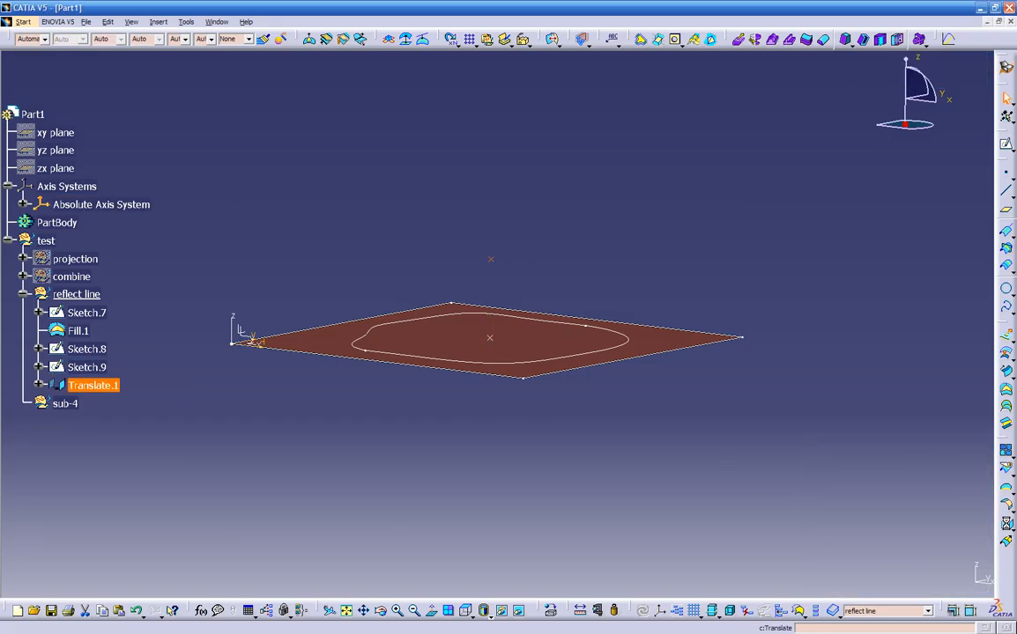
Translate the raised point further upward, using the flat fill surface Fill.1 as the direction.
left_click(1007, 526)
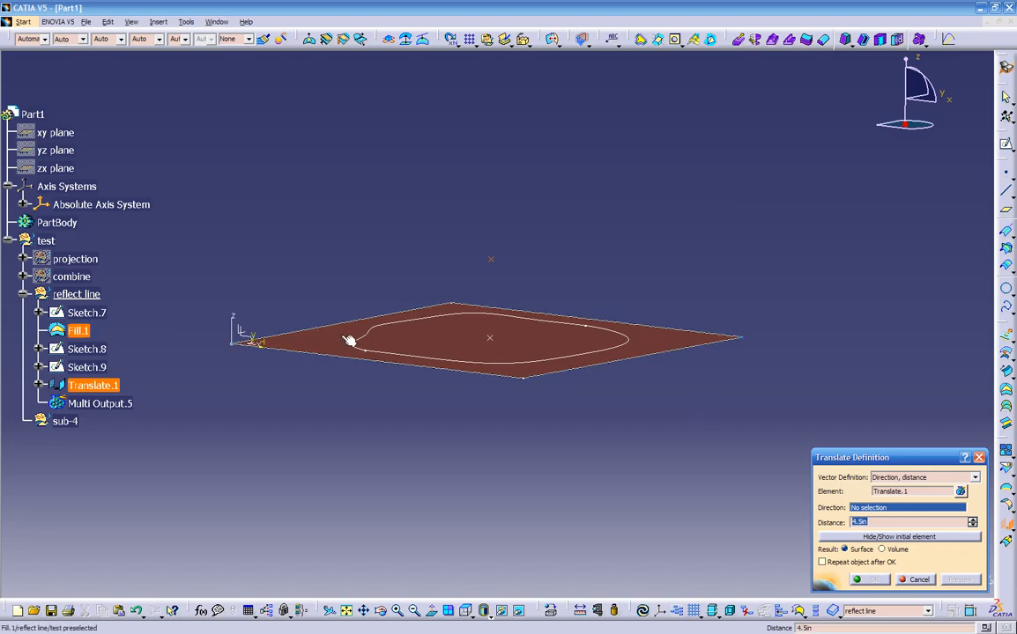
middle_click_drag(466, 359, 526, 317)
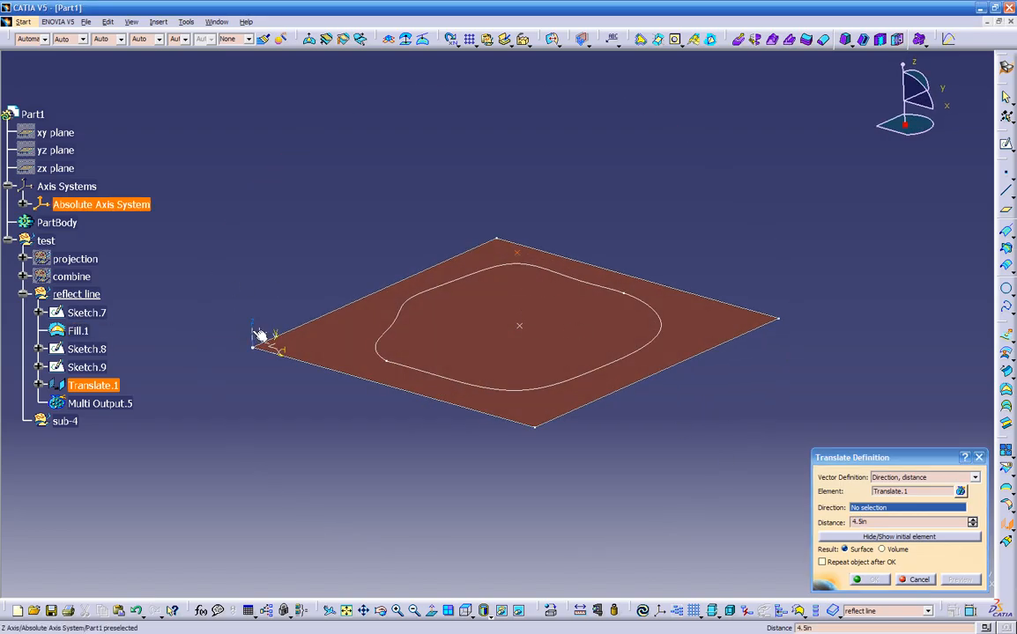
left_click(415, 335)
middle_click_drag(453, 351, 529, 423)
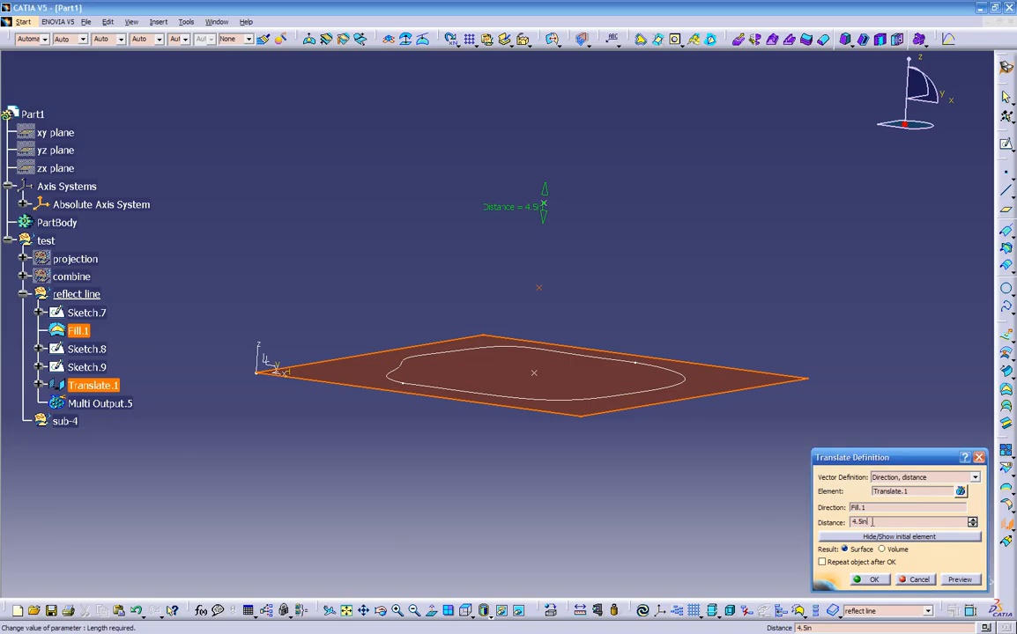
key("Return")
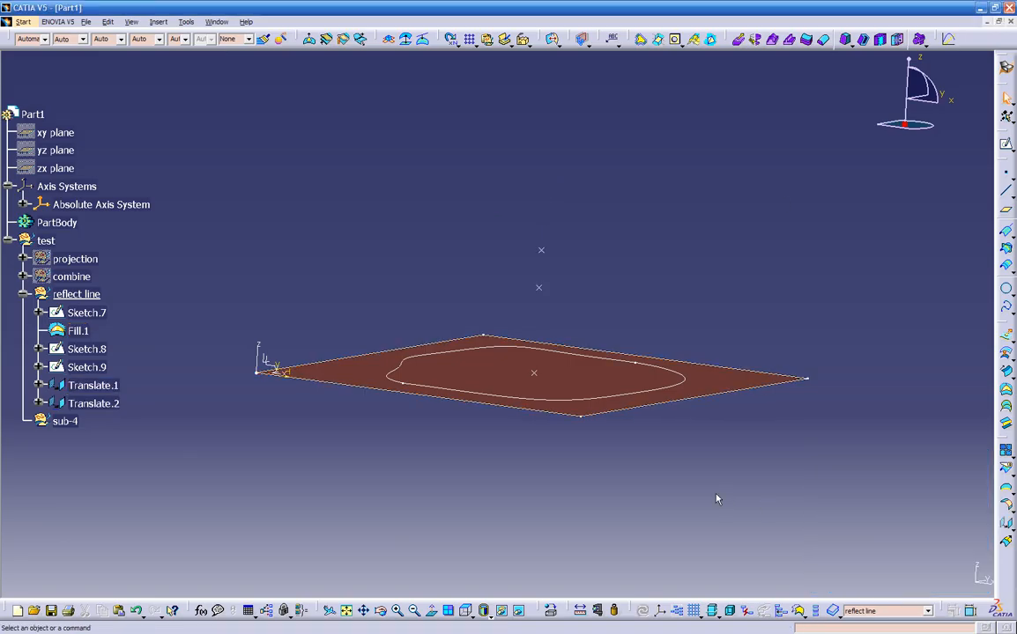
Create a point-point line between the two translated points above the surface, leaving the start and end extensions at 0 in.
left_click(1005, 190)
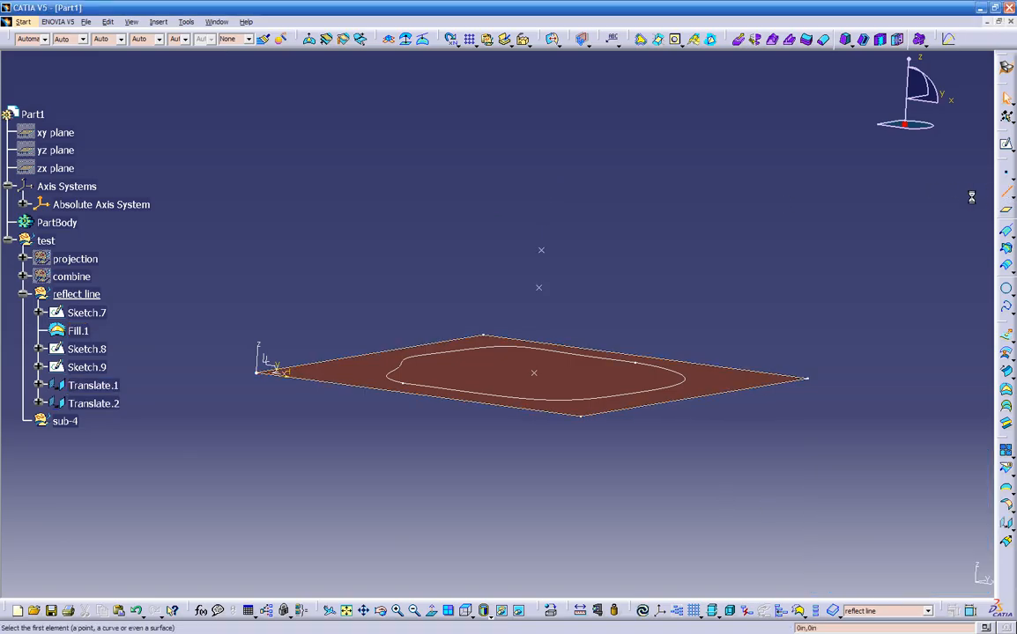
left_click(540, 282)
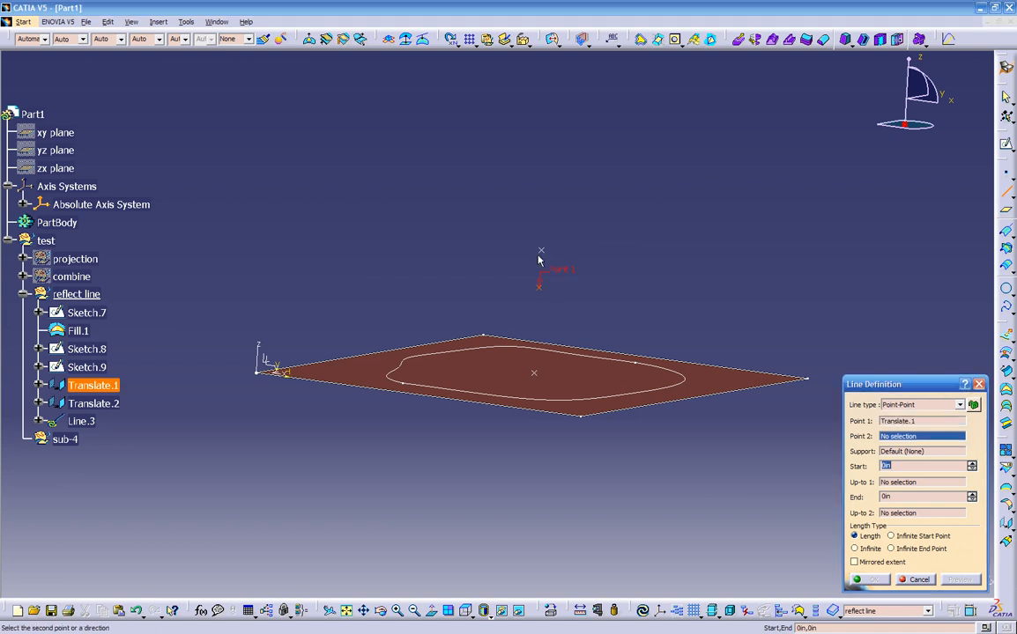
left_click(541, 252)
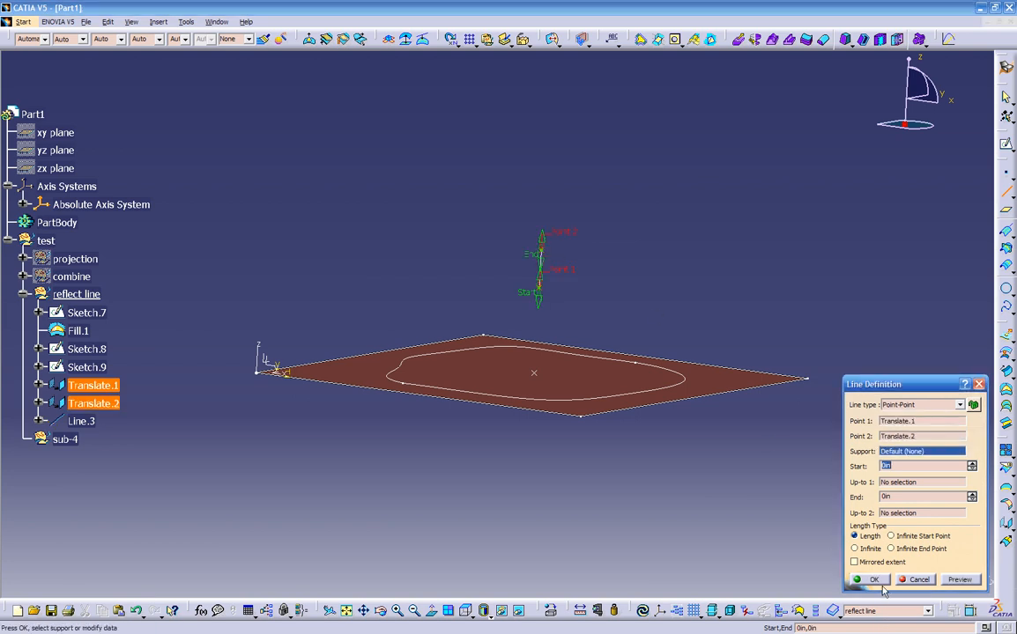
key("Return")
middle_click_drag(685, 515, 558, 356)
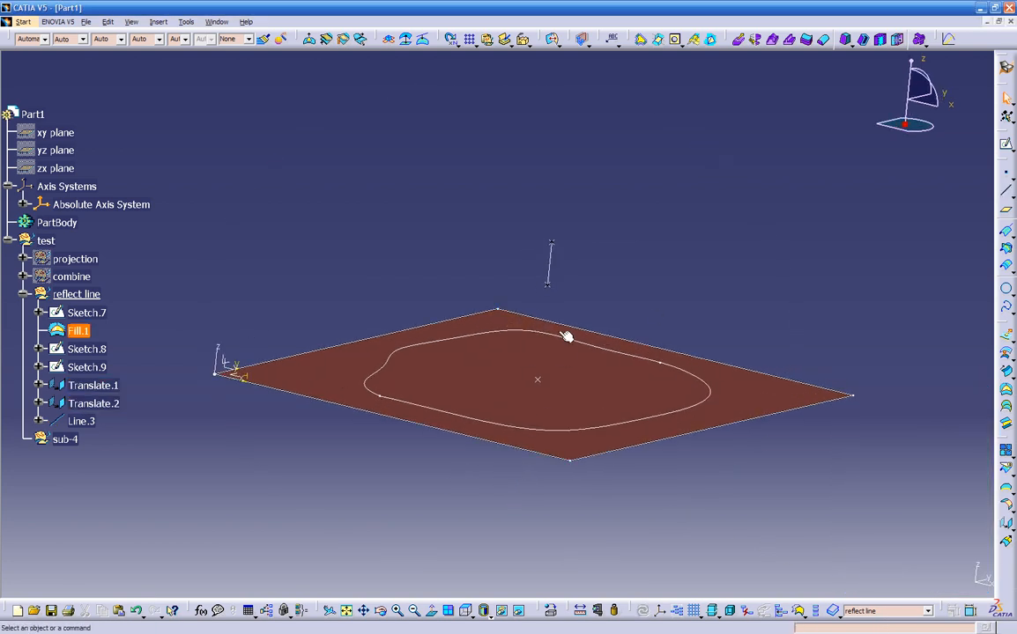
left_click(558, 260)
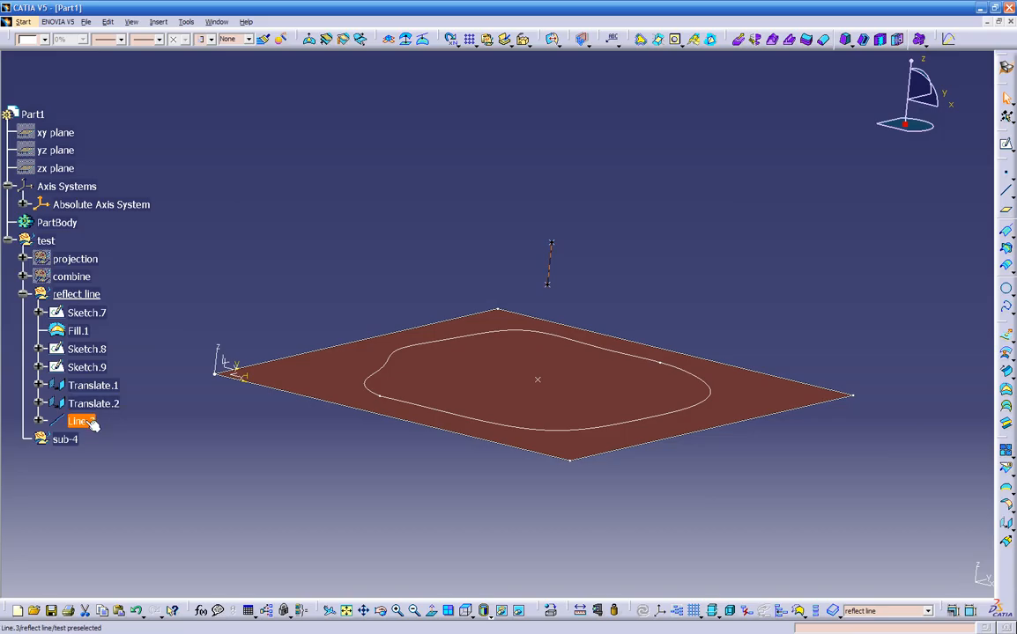
left_click(446, 488)
middle_click_drag(488, 478, 642, 346)
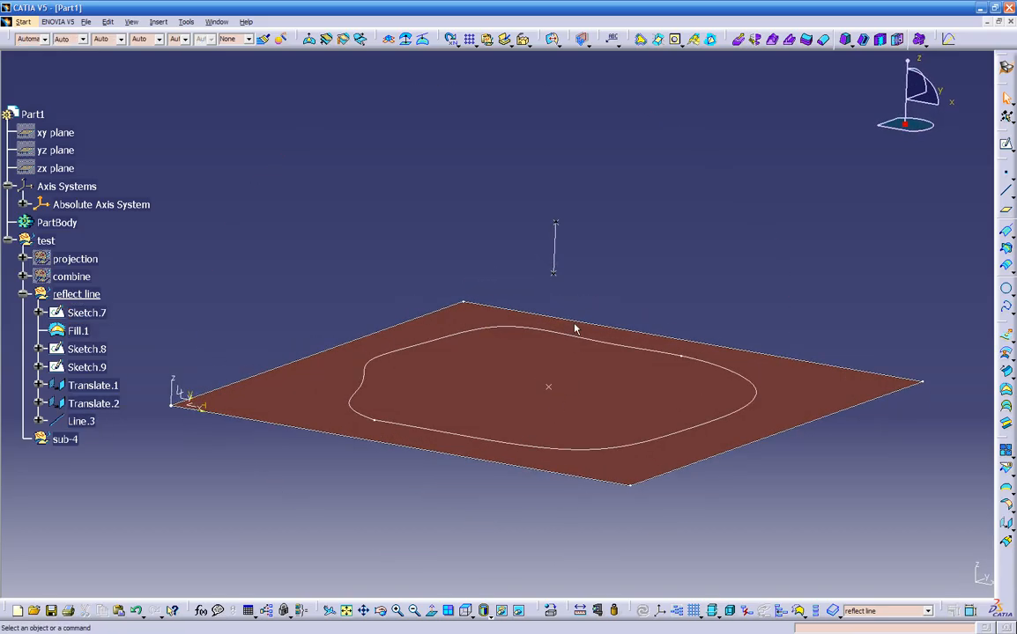
middle_click_drag(570, 327, 557, 366)
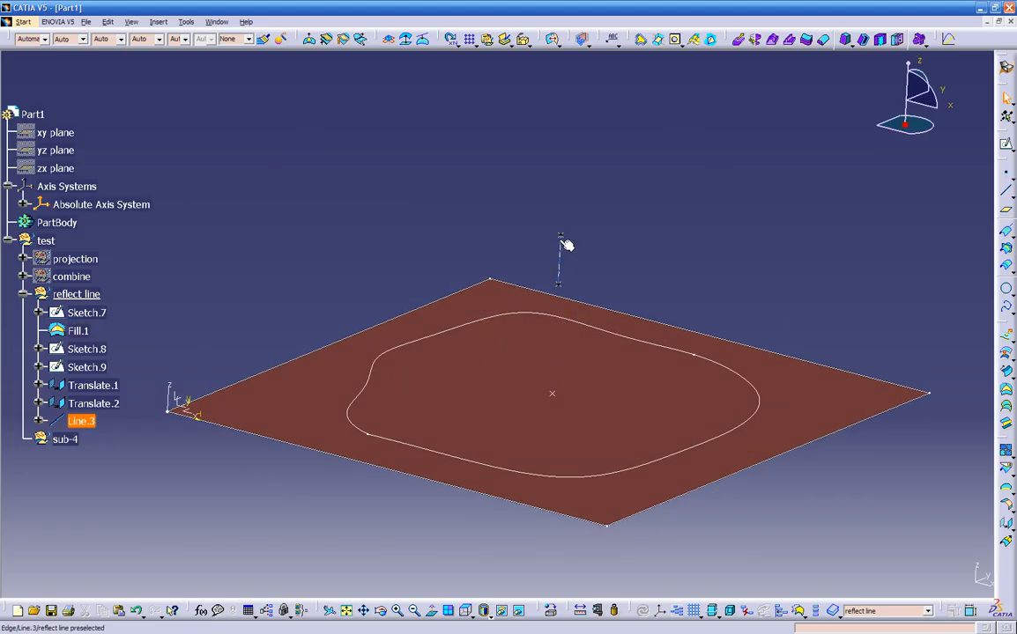
middle_click_drag(610, 293, 497, 345)
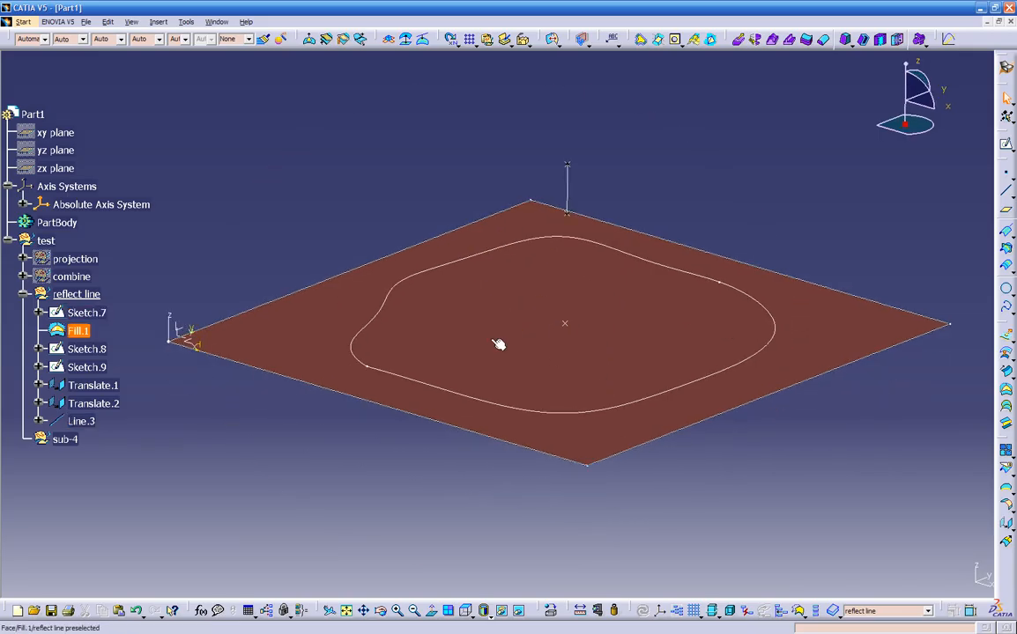
Create a plane offset from the ZX plane of the Absolute Axis System, about halfway along the fill surface's edge.
left_click(182, 338)
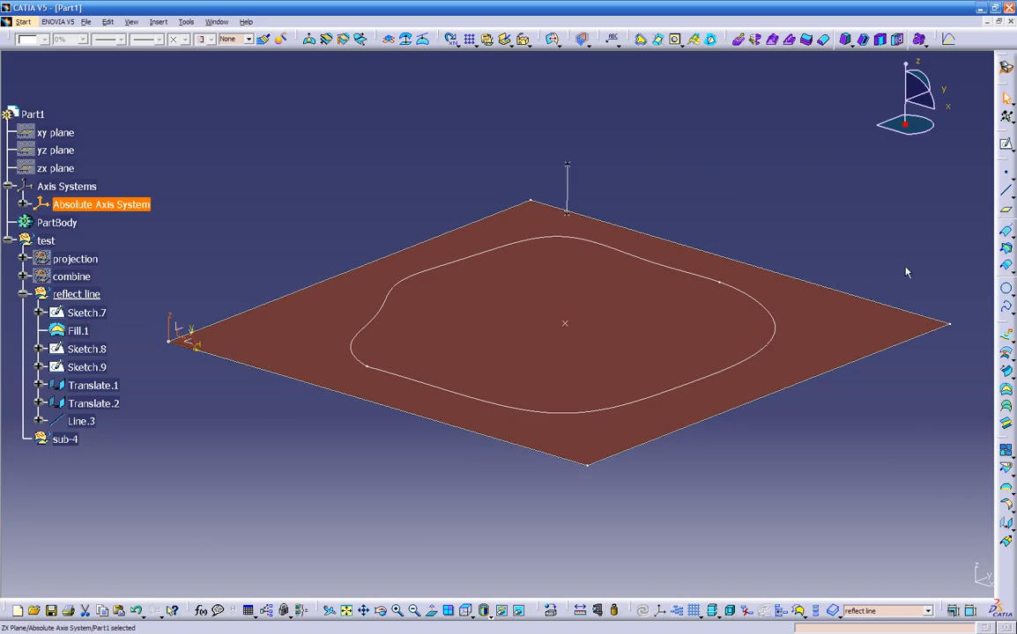
left_click(1006, 210)
middle_click_drag(784, 350, 387, 323)
left_click_drag(418, 290, 510, 286)
left_click_drag(575, 281, 592, 283)
middle_click_drag(575, 336, 691, 403)
left_click(874, 525)
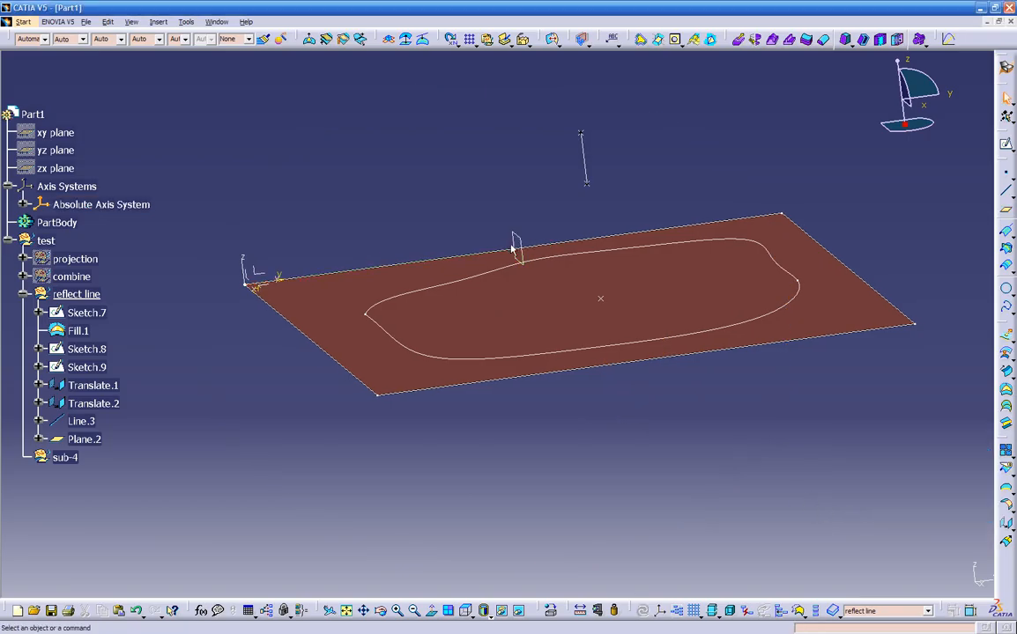
Sketch a vertical line on the offset plane, beside and about as long as the line joining the translated points, and finish the sketch.
left_click(1005, 144)
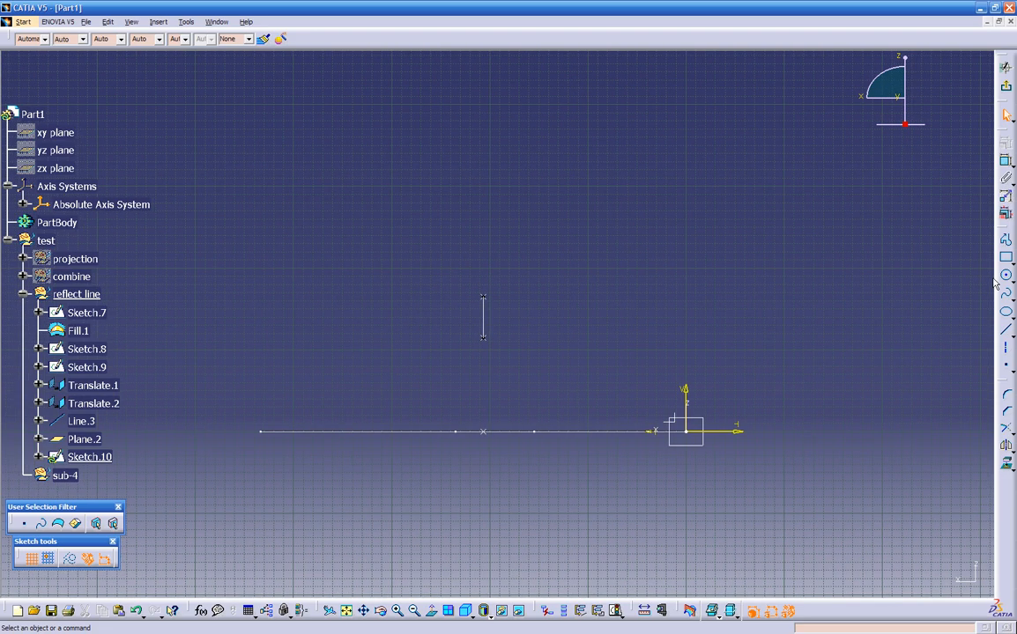
left_click(1005, 328)
left_click(464, 298)
left_click(462, 341)
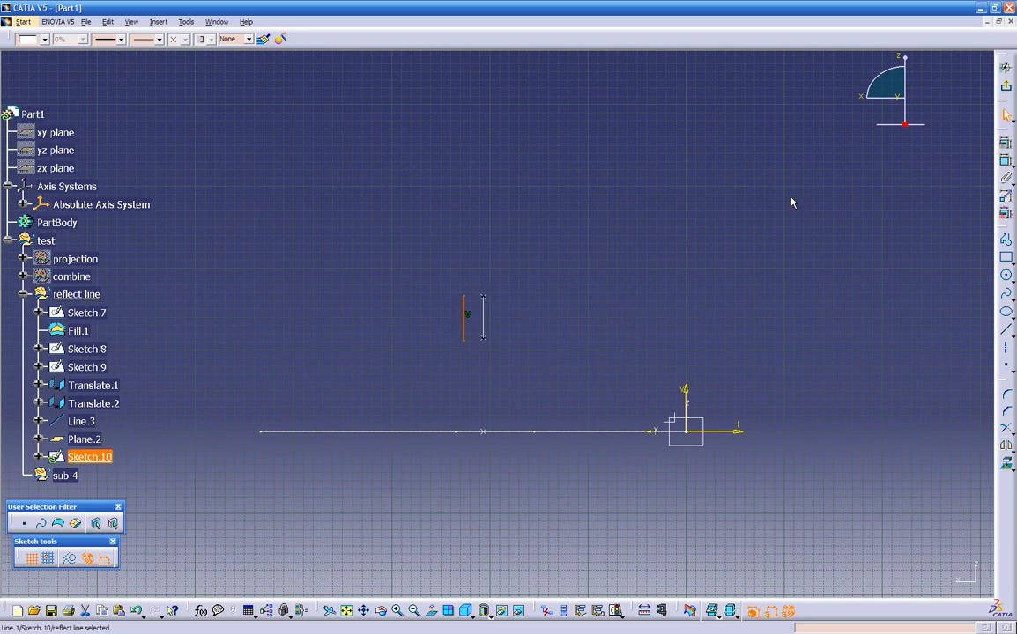
left_click(1005, 86)
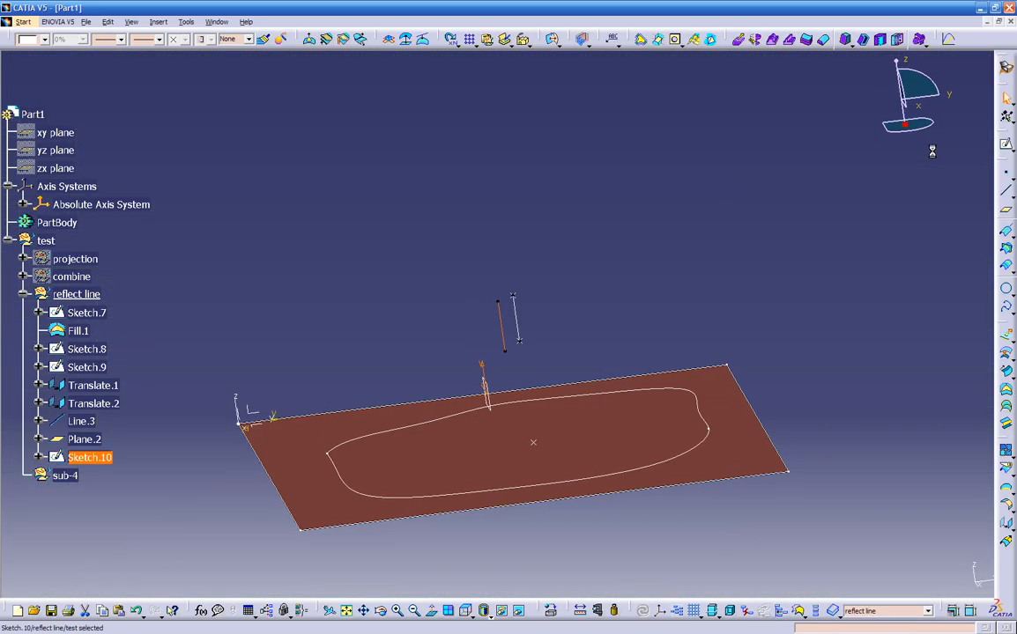
middle_click_drag(782, 225, 537, 397)
middle_click_drag(405, 401, 459, 414)
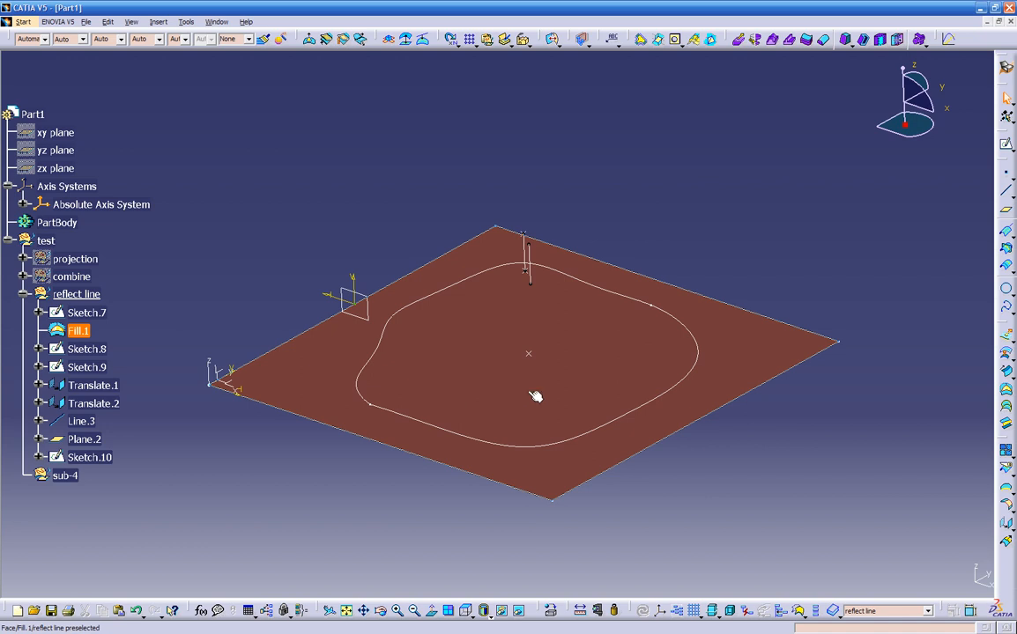
left_click(1011, 179)
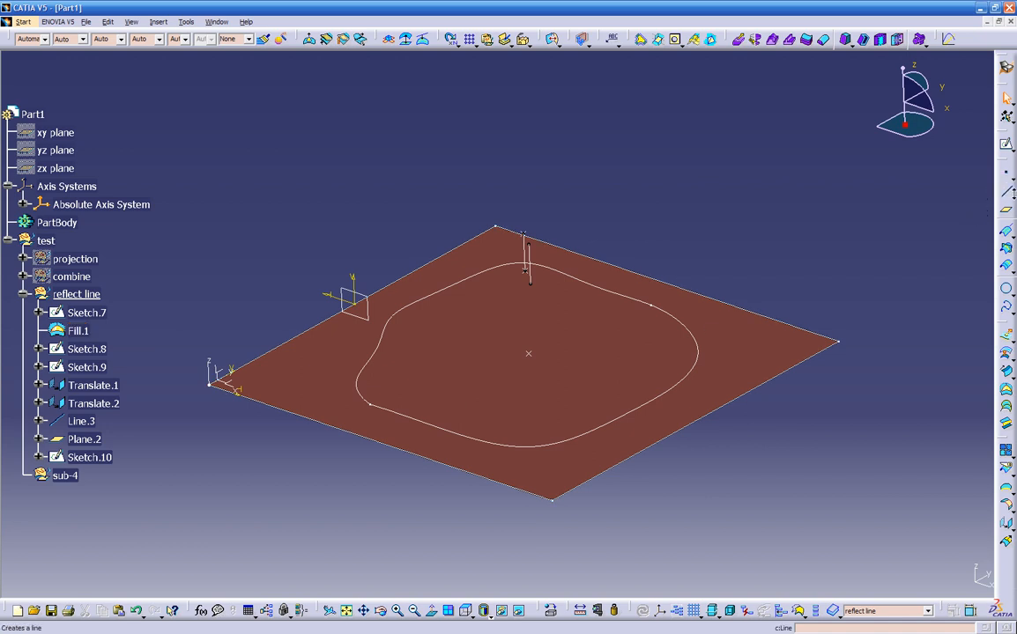
left_click(1011, 193)
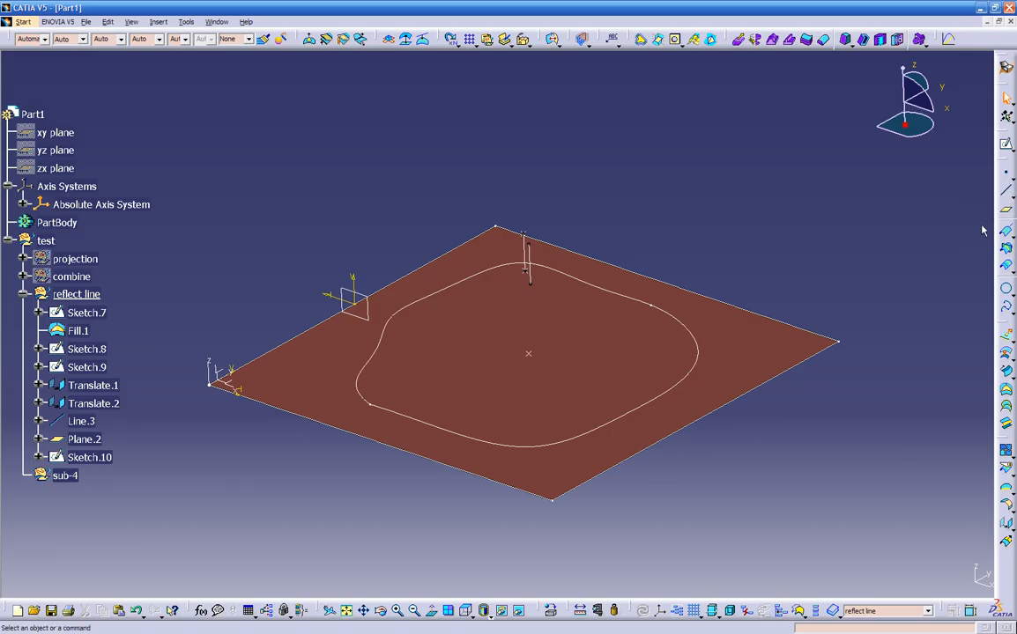
left_click(1004, 296)
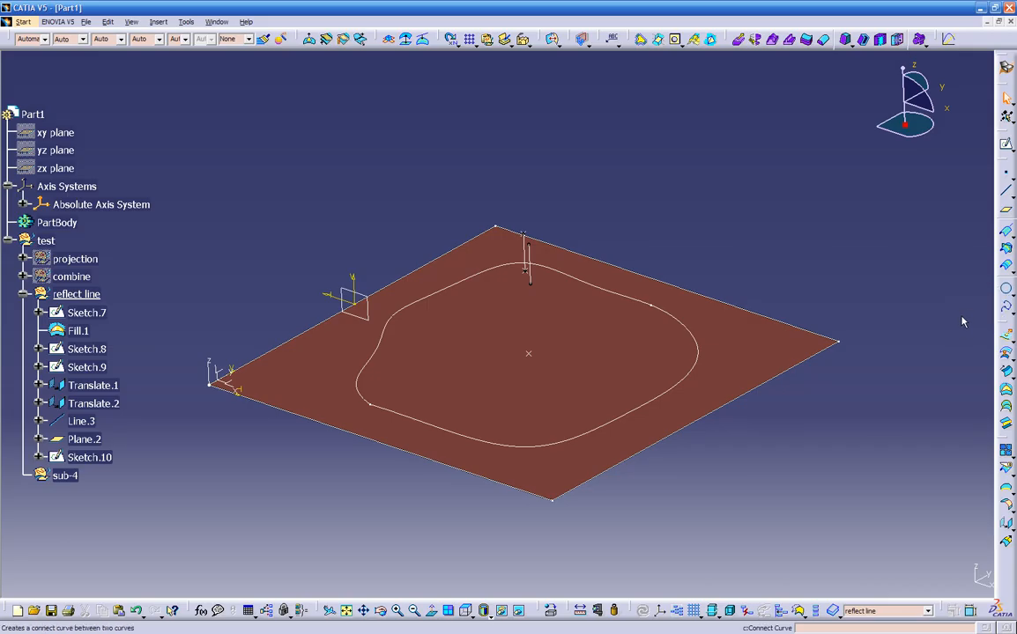
left_click(1013, 313)
left_click(940, 362)
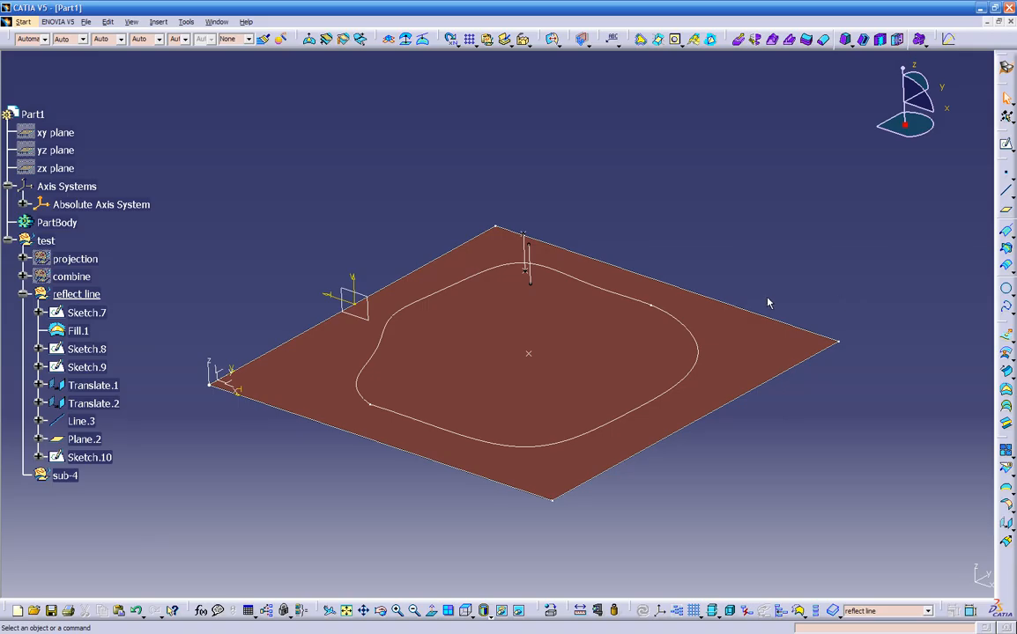
left_click(372, 304)
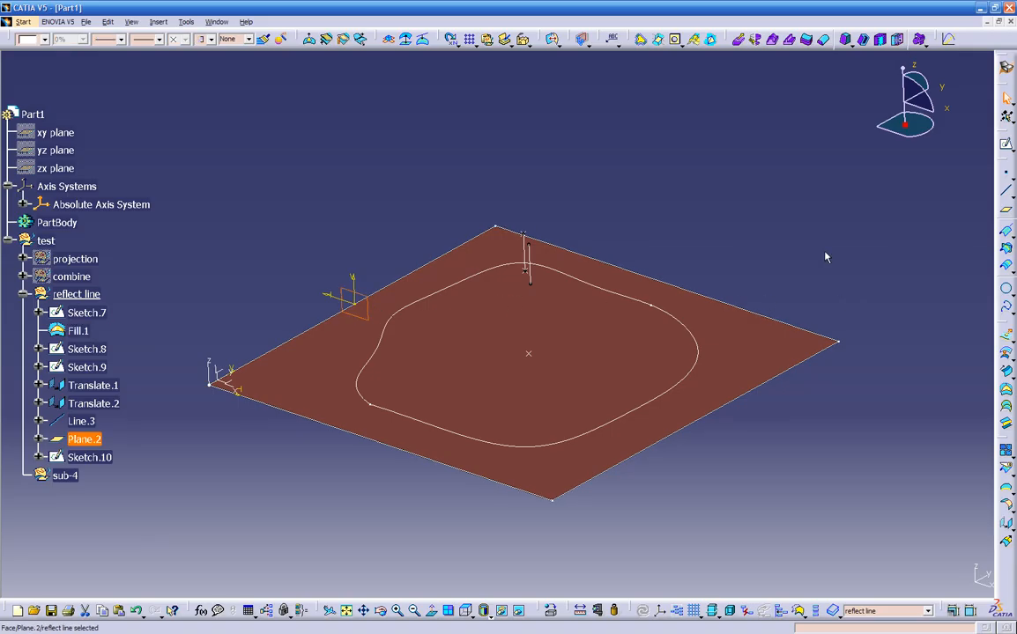
left_click(1004, 146)
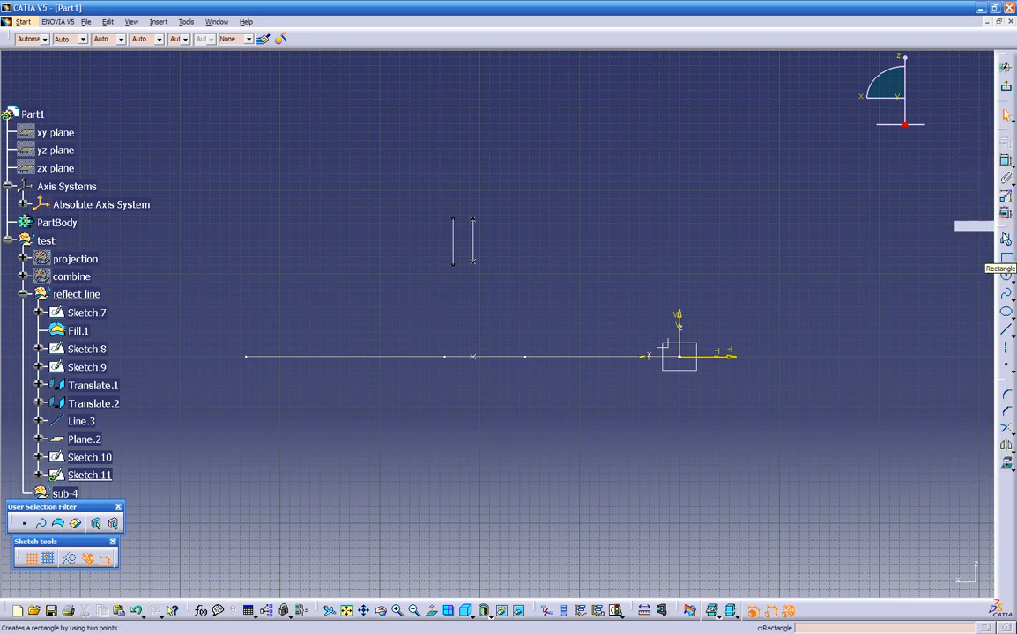
left_click(1010, 278)
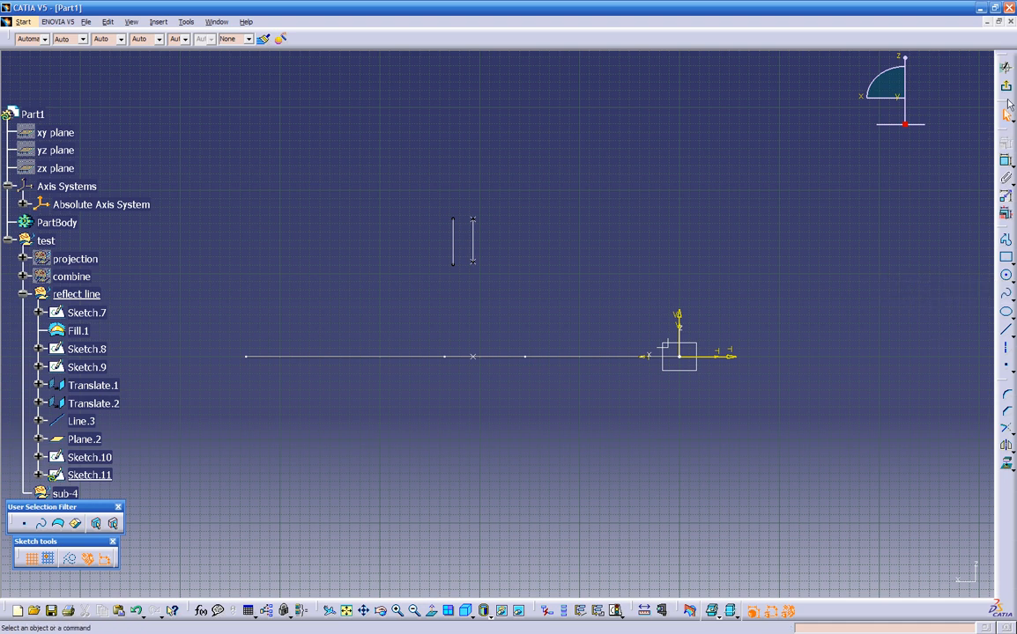
left_click(1005, 67)
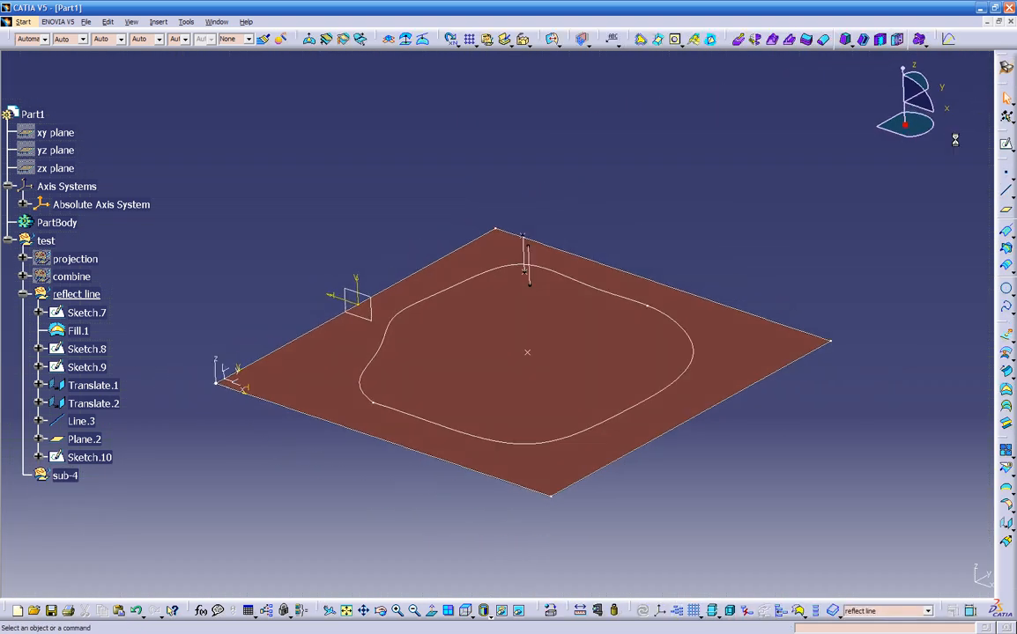
Hide the offset plane and the sketch containing the vertical line drawn on it.
mouse_move(580, 477)
middle_mouse_down()
mouse_move(549, 411)
mouse_move(485, 548)
middle_mouse_up()
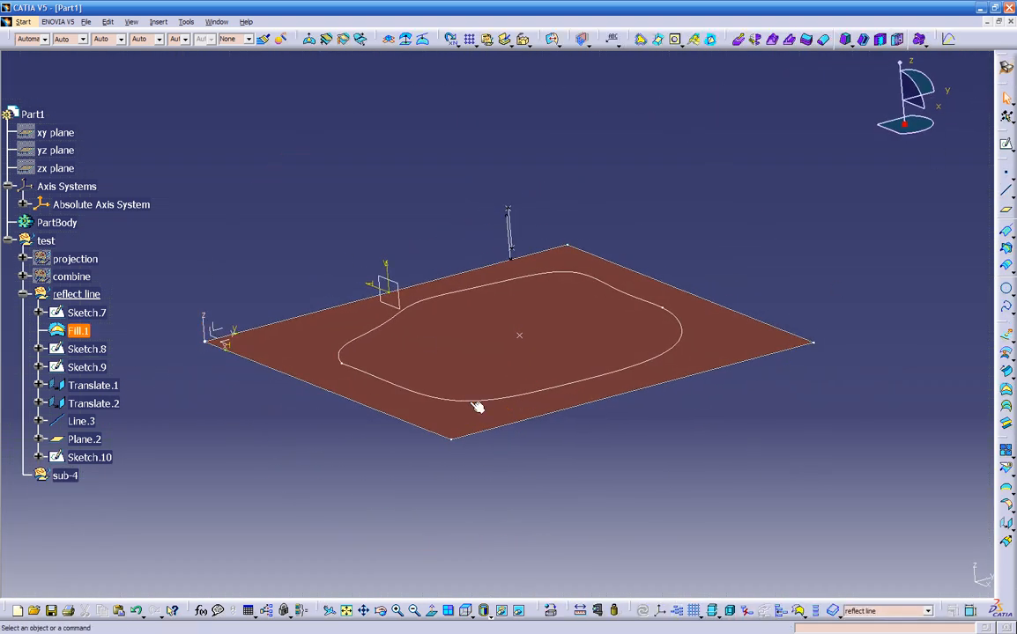
middle_click_drag(520, 340, 607, 356)
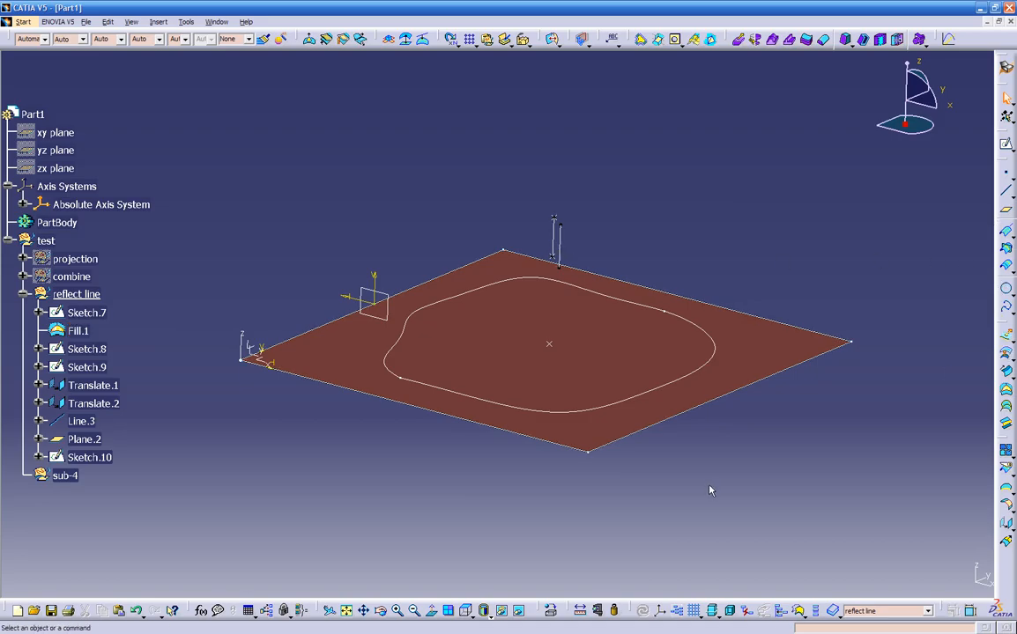
mouse_move(470, 311)
middle_mouse_down()
mouse_move(465, 440)
mouse_move(467, 399)
middle_mouse_up()
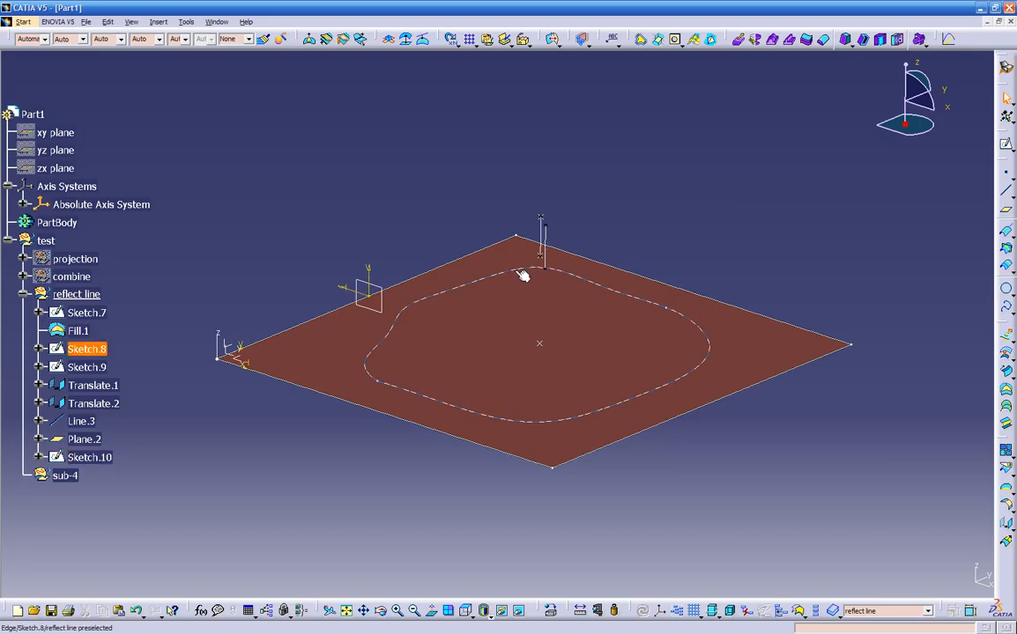
middle_click_drag(547, 276, 590, 340)
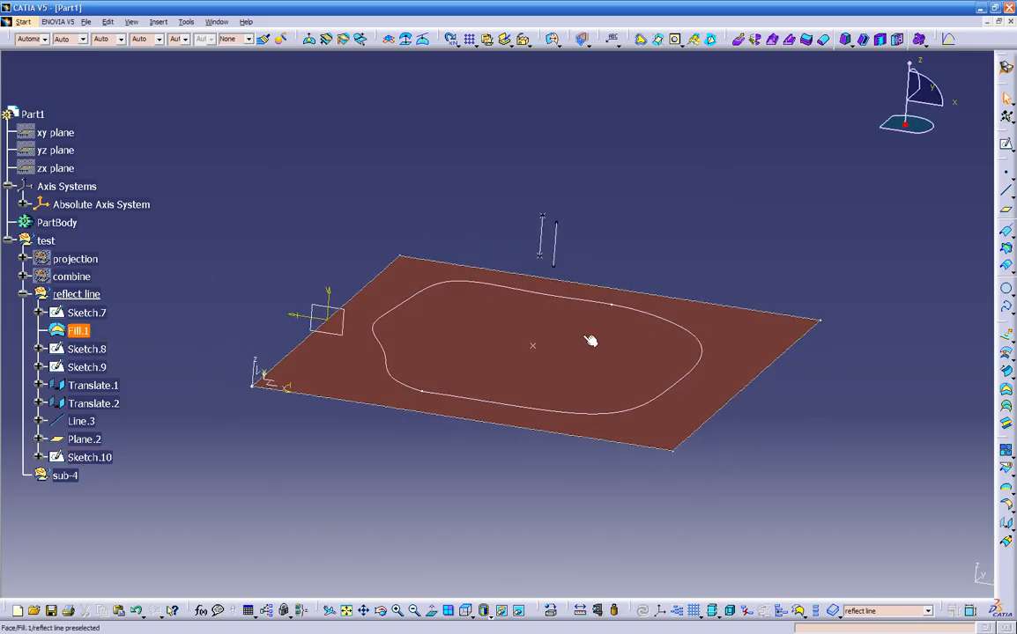
right_click(324, 302)
left_click(340, 343)
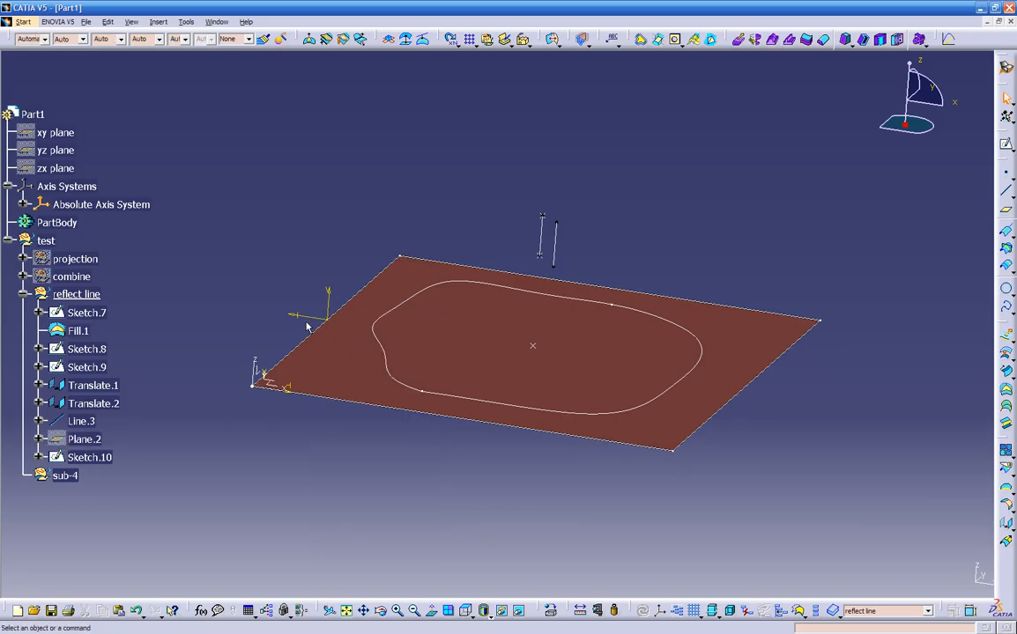
right_click(95, 457)
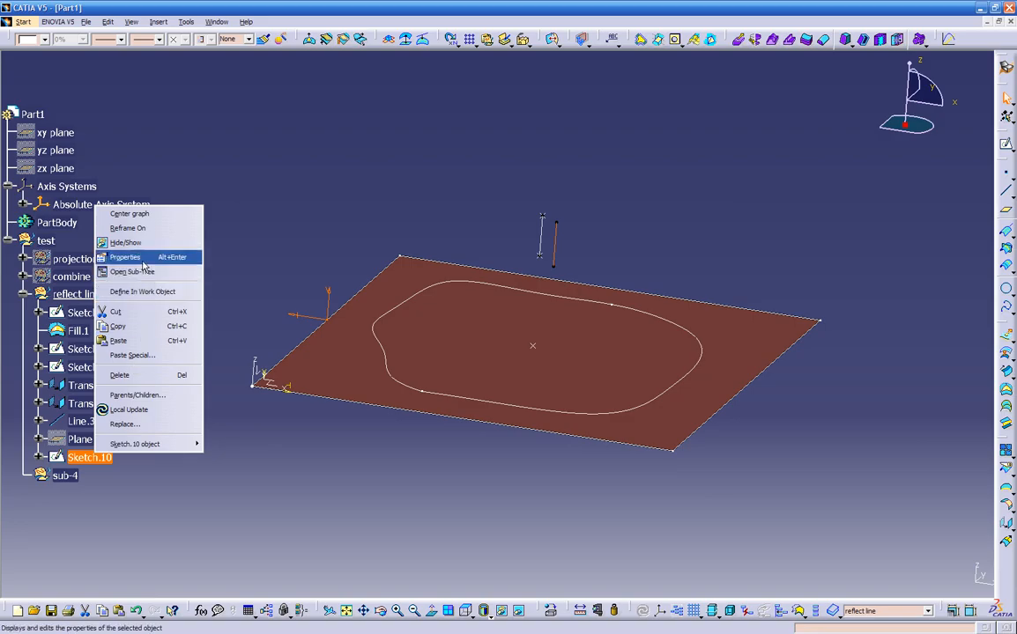
left_click(125, 243)
Define a bump deformation of Fill.1, limited by the closed spline in Sketch.8 and centred on the upper translated point, Translate.2.
middle_click_drag(495, 493, 445, 230)
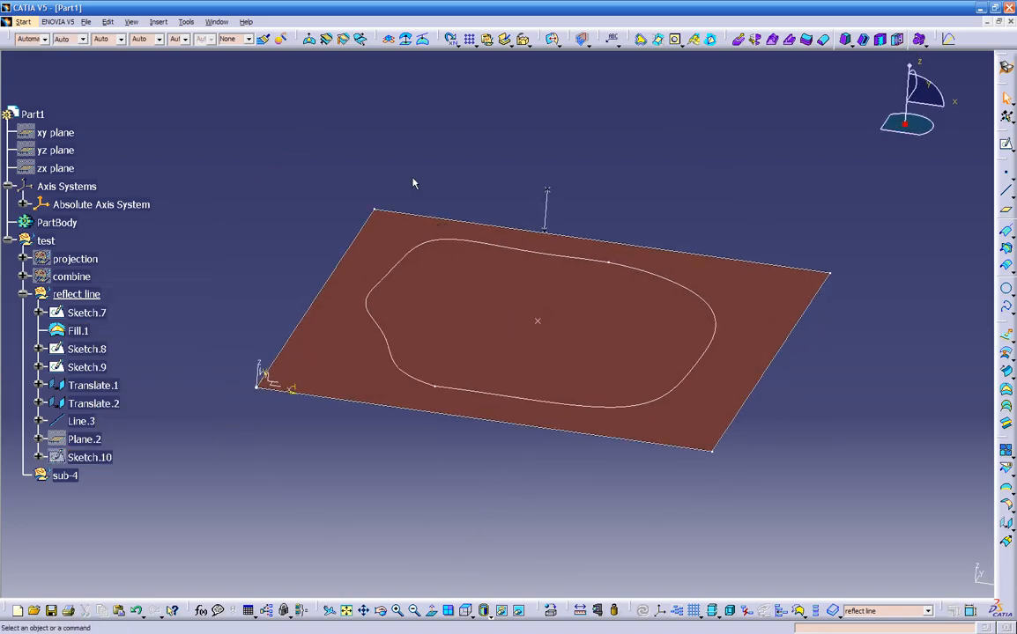
left_click(309, 40)
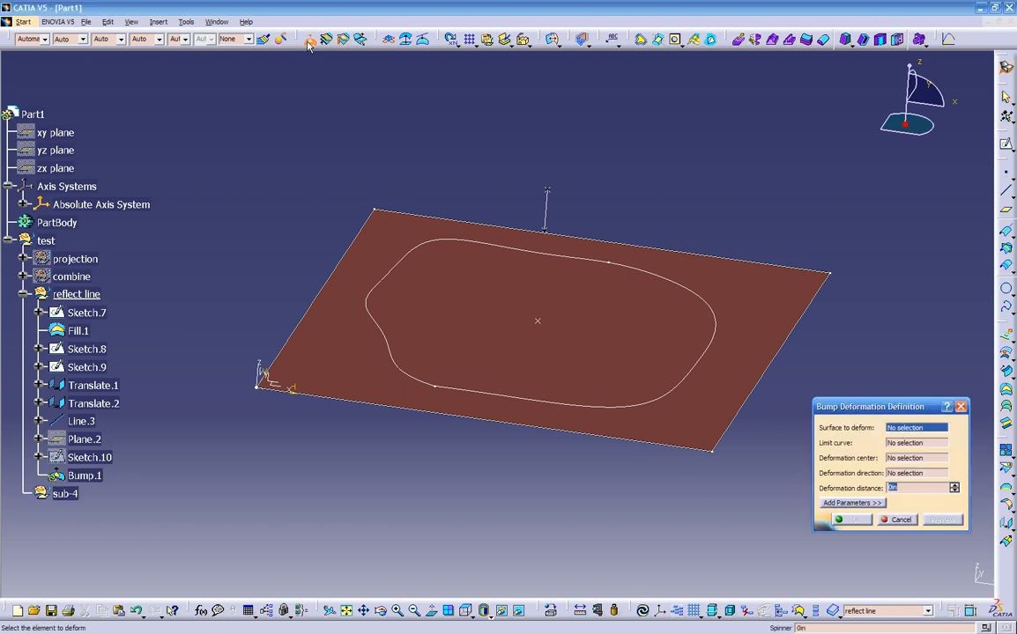
middle_click_drag(435, 262, 413, 311)
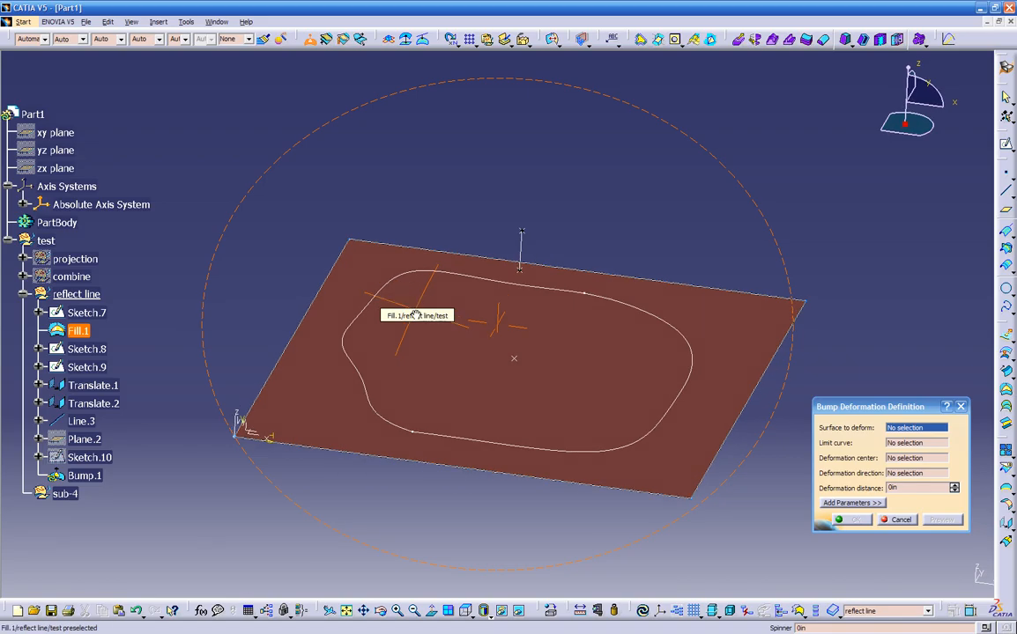
right_click(300, 39)
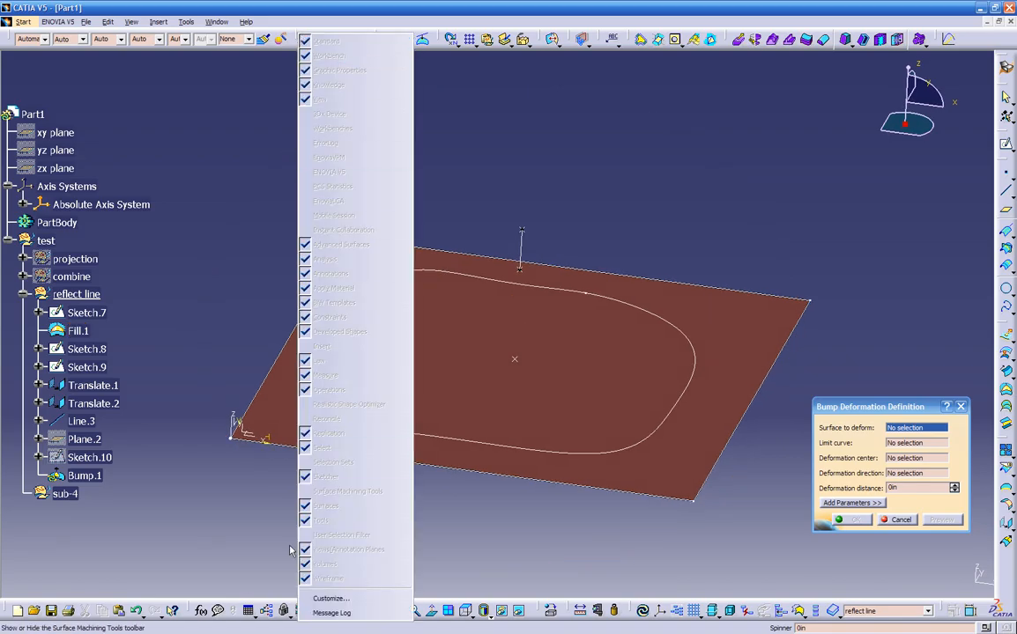
left_click(189, 179)
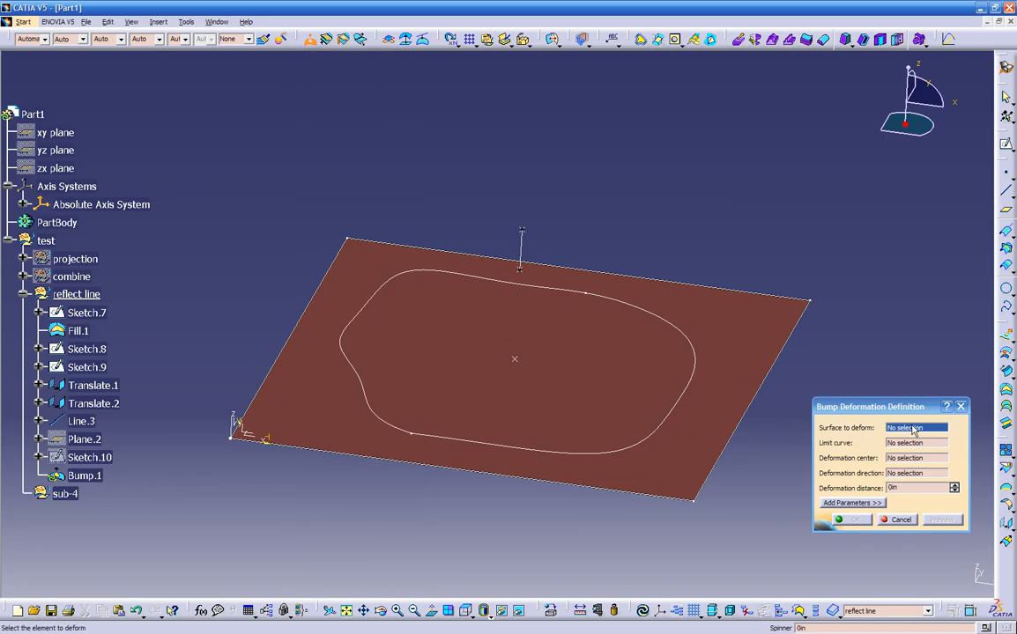
left_click(720, 389)
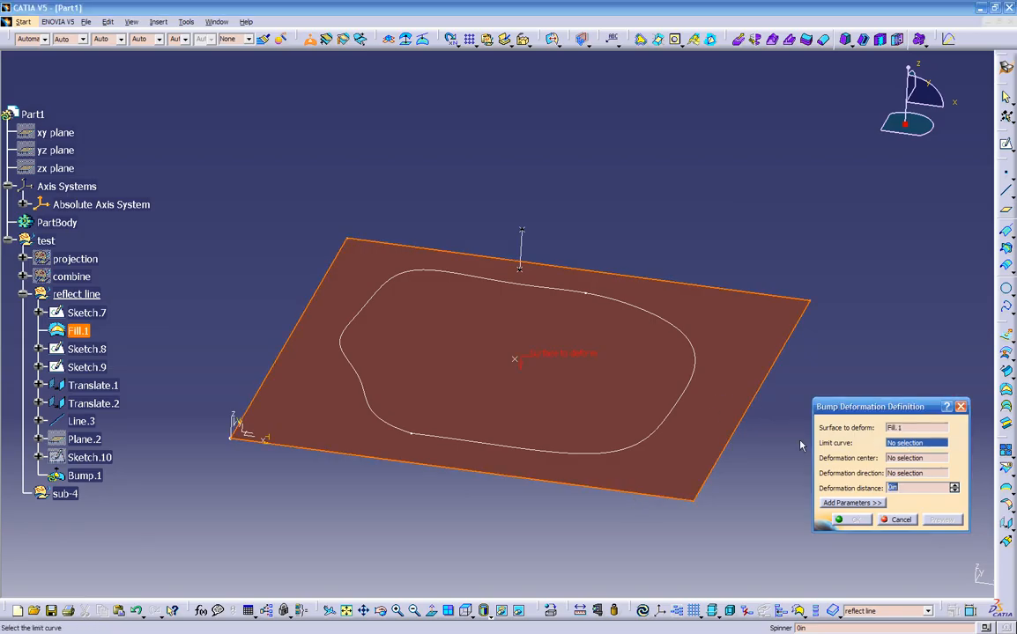
left_click(681, 411)
middle_click_drag(586, 496, 540, 441)
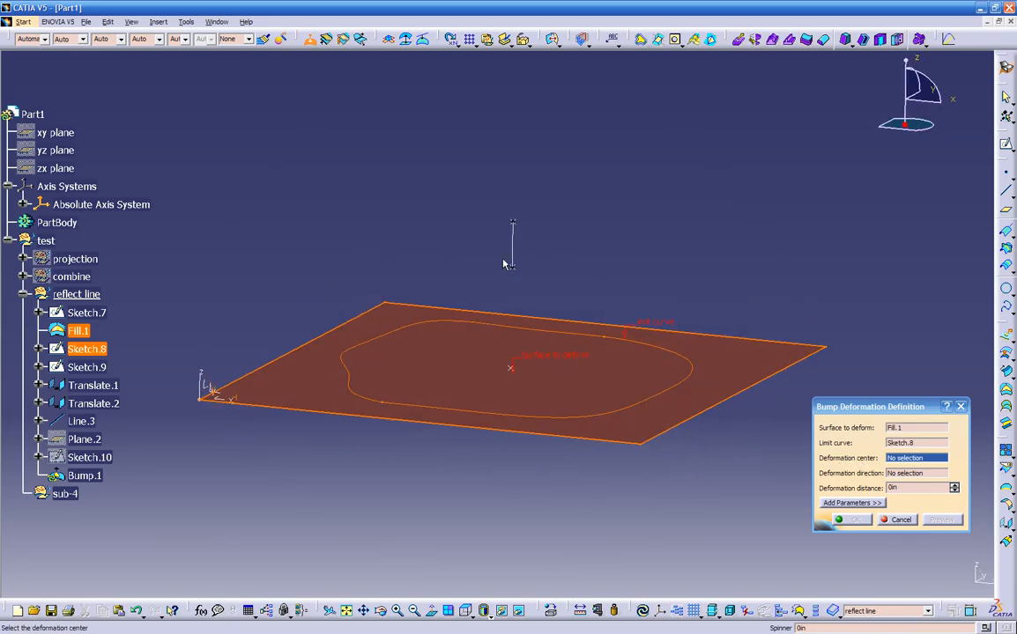
left_click(515, 226)
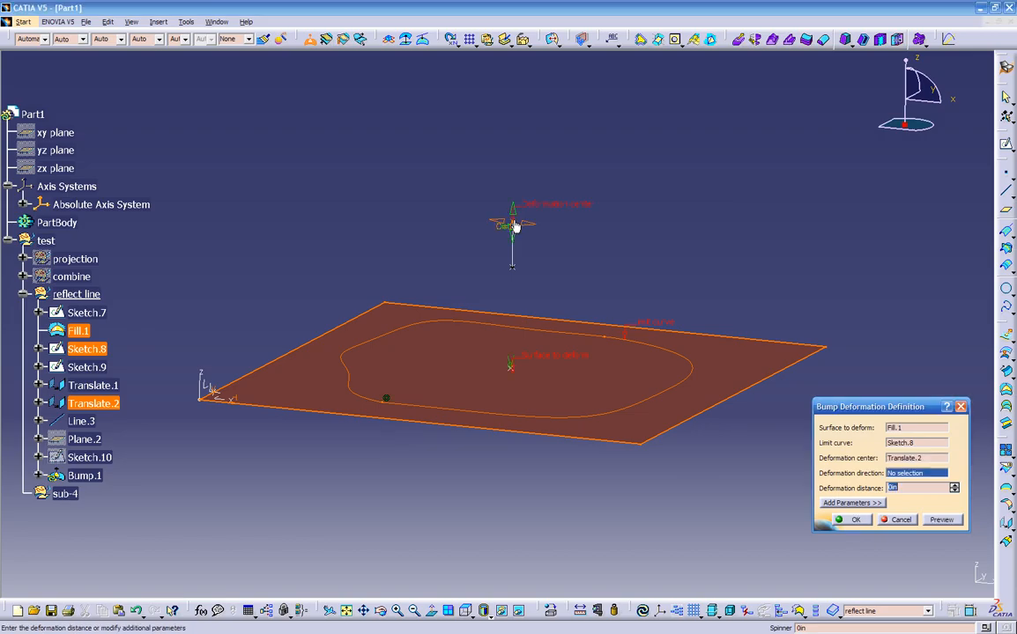
middle_click_drag(561, 369, 511, 440)
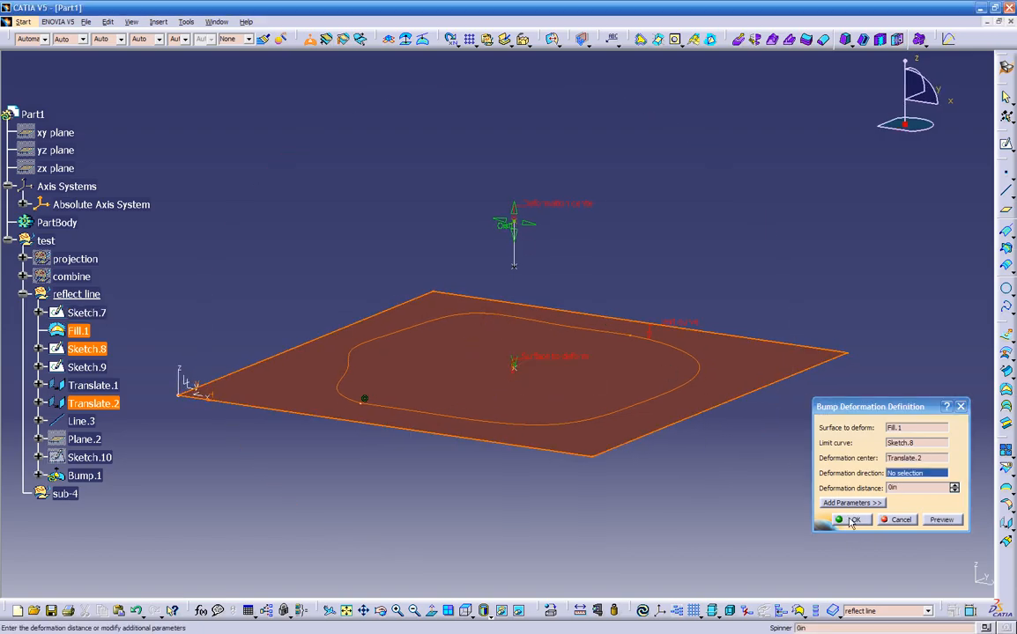
Set the bump's deformation distance to 2 in, reveal its additional parameters, and create the bump with Curvature continuity.
left_click(929, 487)
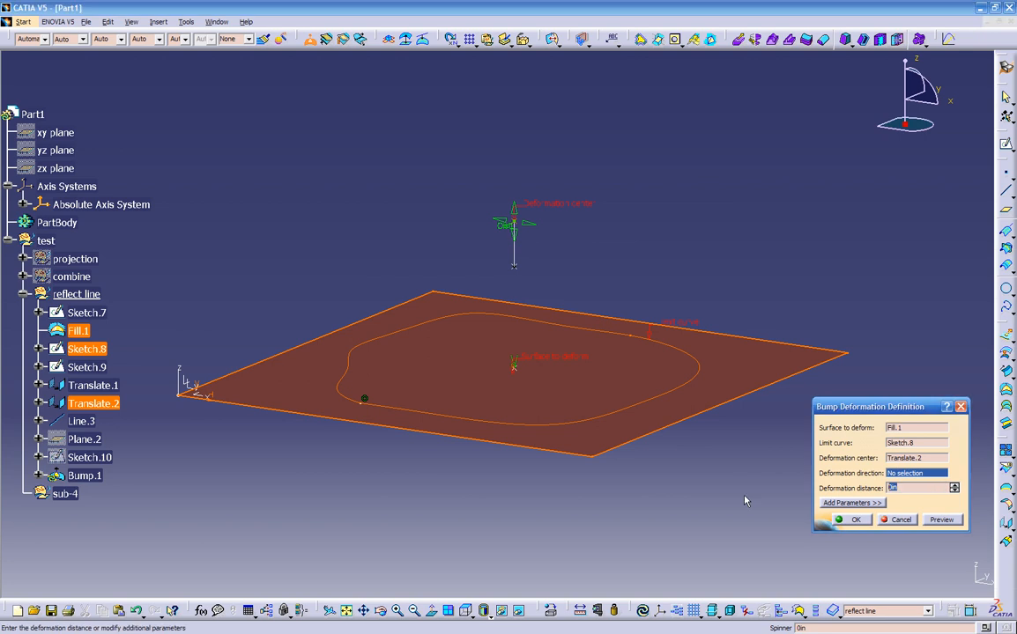
type("2")
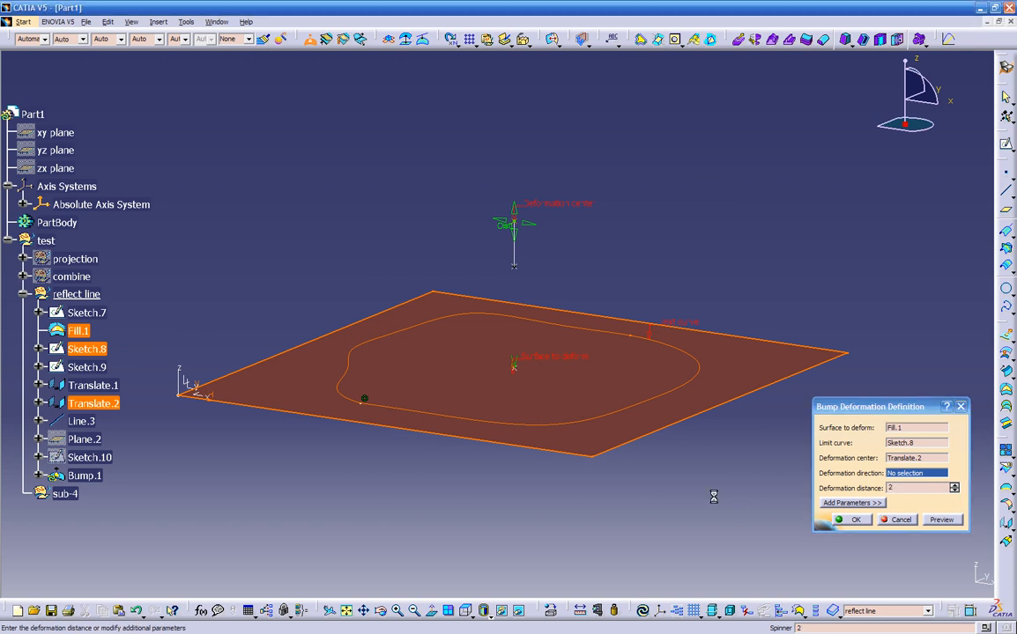
middle_click_drag(616, 505, 564, 480)
left_click(851, 503)
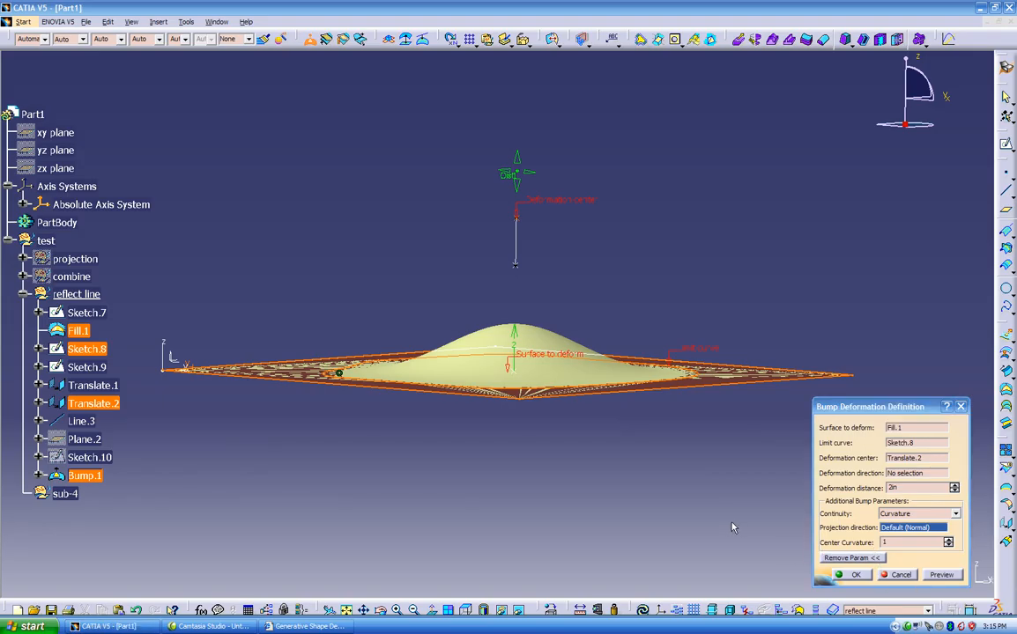
left_click(853, 575)
Colour the flat outer face of the bump surface dark red.
middle_click_drag(819, 318, 308, 264)
left_click(94, 404)
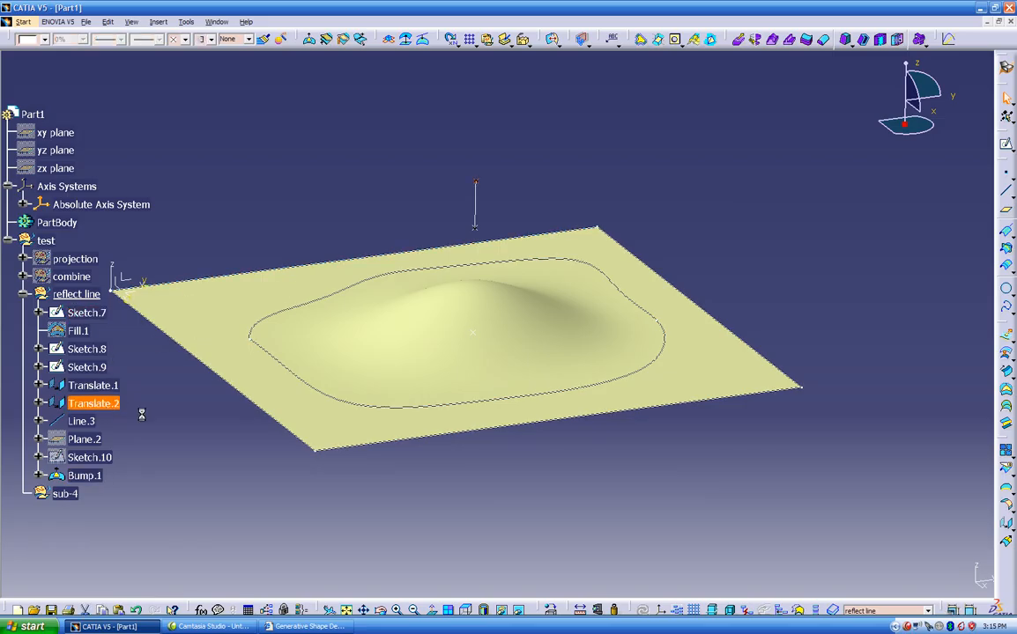
middle_click_drag(182, 426, 242, 384)
left_click(241, 342)
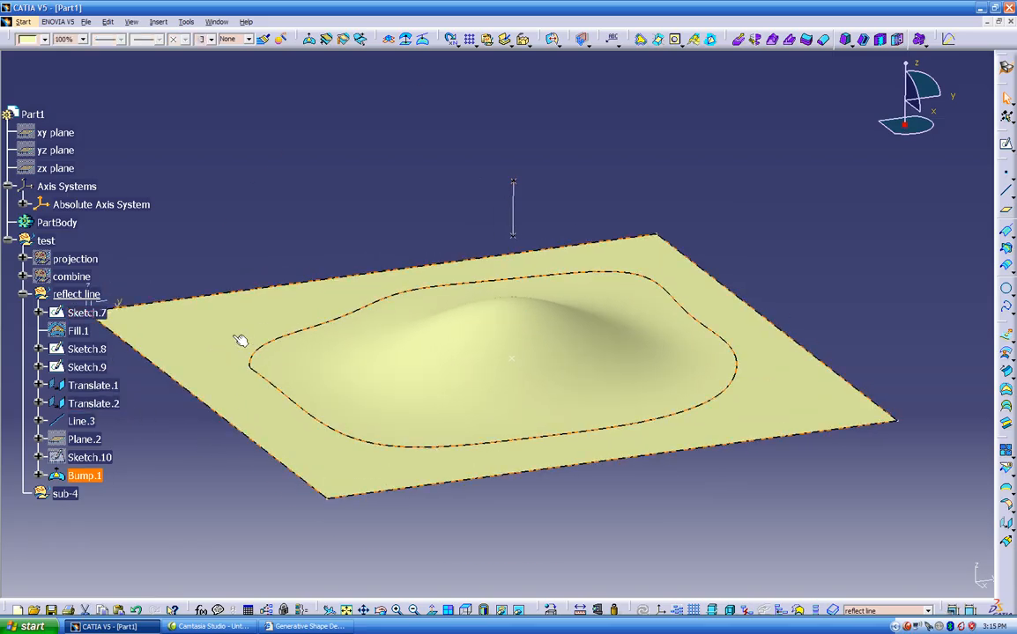
left_click(33, 41)
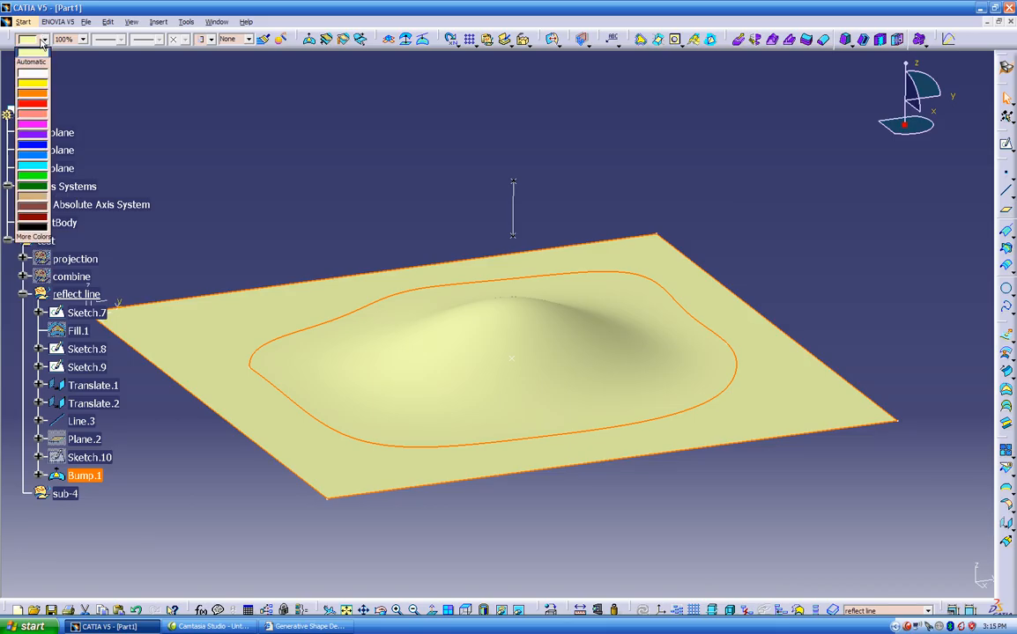
left_click(31, 217)
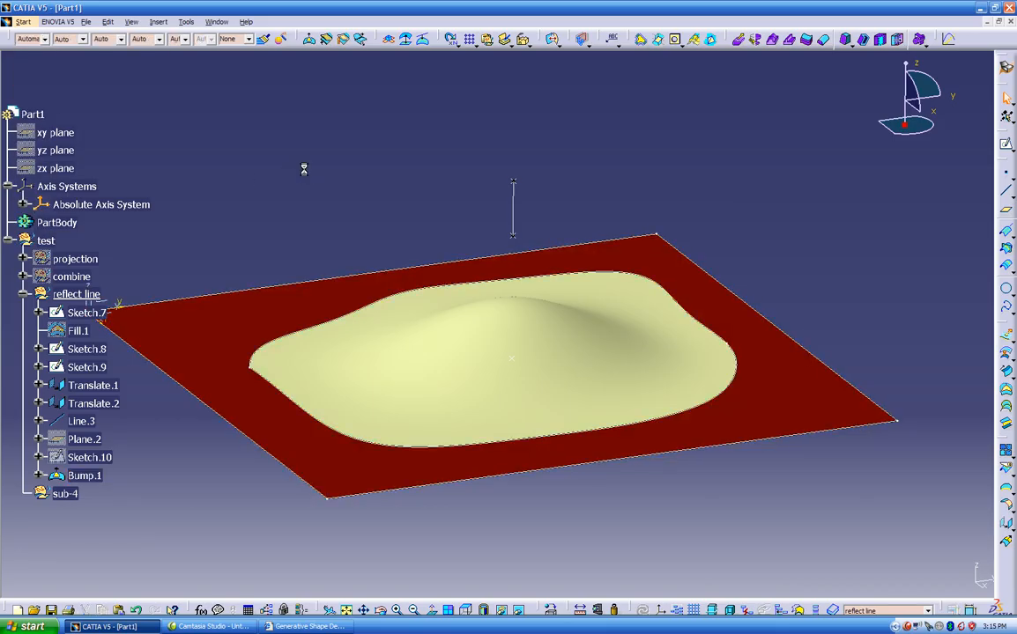
Colour the raised face inside the bump's limit curve green.
middle_click_drag(366, 324, 544, 365)
left_click(93, 477)
left_click(465, 346)
left_click(406, 353)
left_click(44, 40)
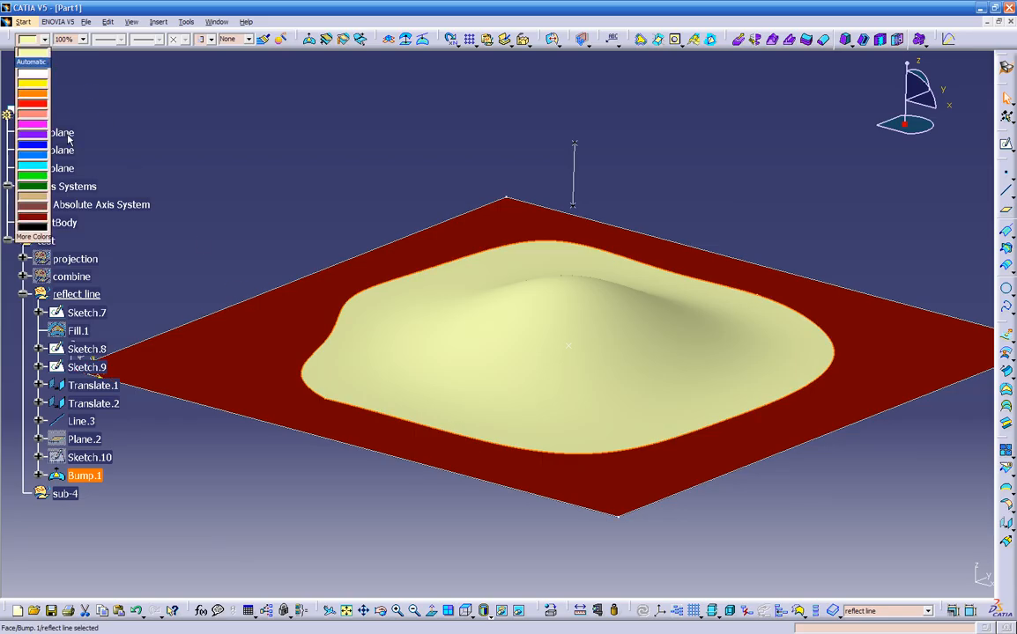
left_click(35, 178)
left_click(244, 179)
Hide the coloured bump surface and show it again.
middle_click_drag(421, 529, 515, 370)
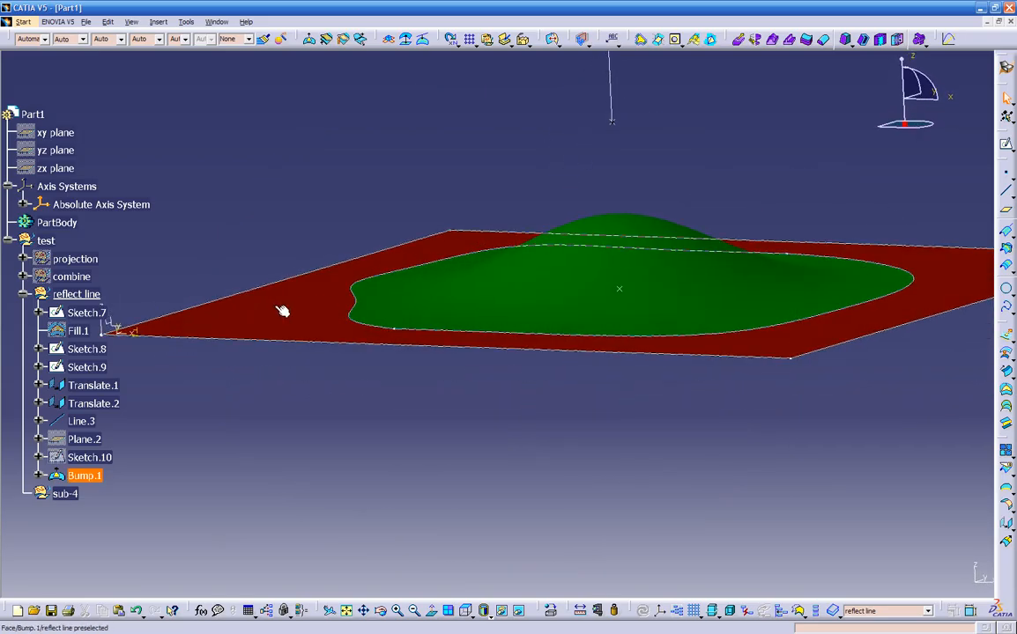
left_click(282, 311)
middle_click_drag(391, 422, 393, 379)
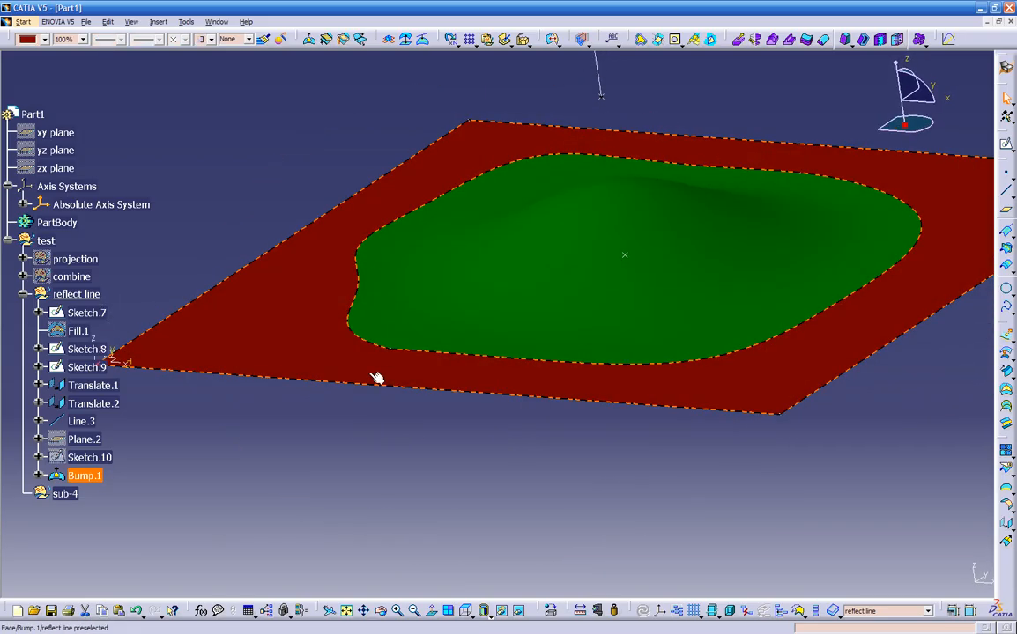
right_click(85, 474)
left_click(120, 263)
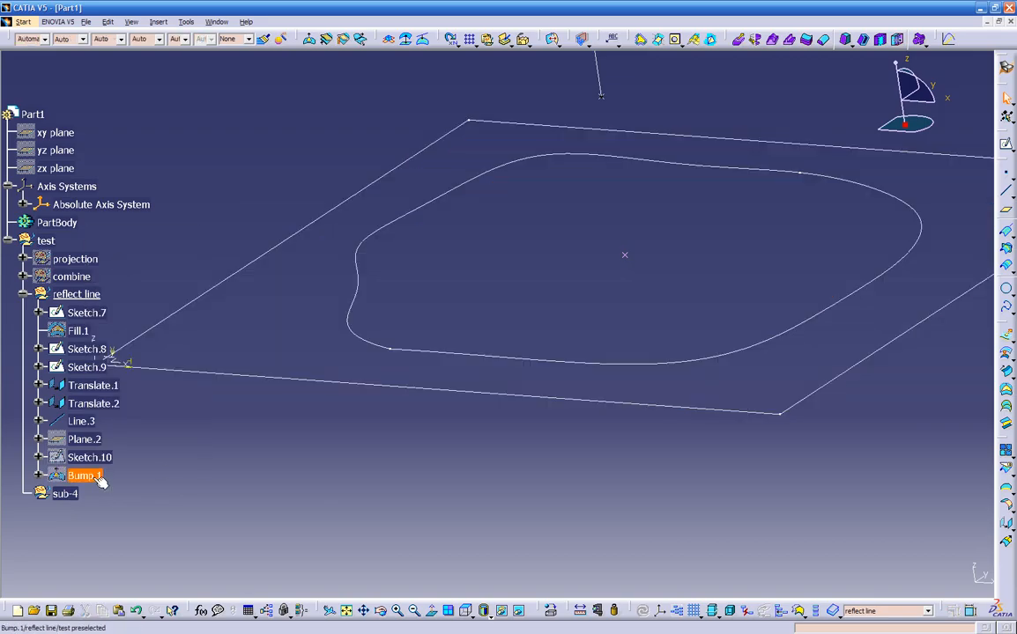
right_click(102, 480)
left_click(133, 240)
Reopen the bump's definition and set its deformation distance to 4 in.
middle_click_drag(454, 479, 382, 436)
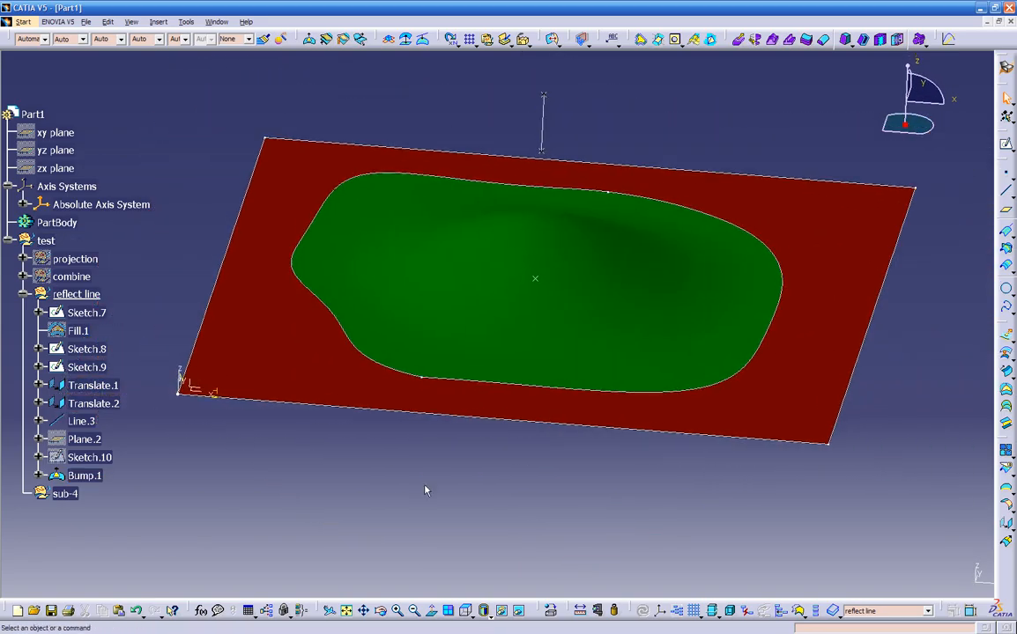
double_click(484, 238)
middle_click_drag(508, 291, 544, 295)
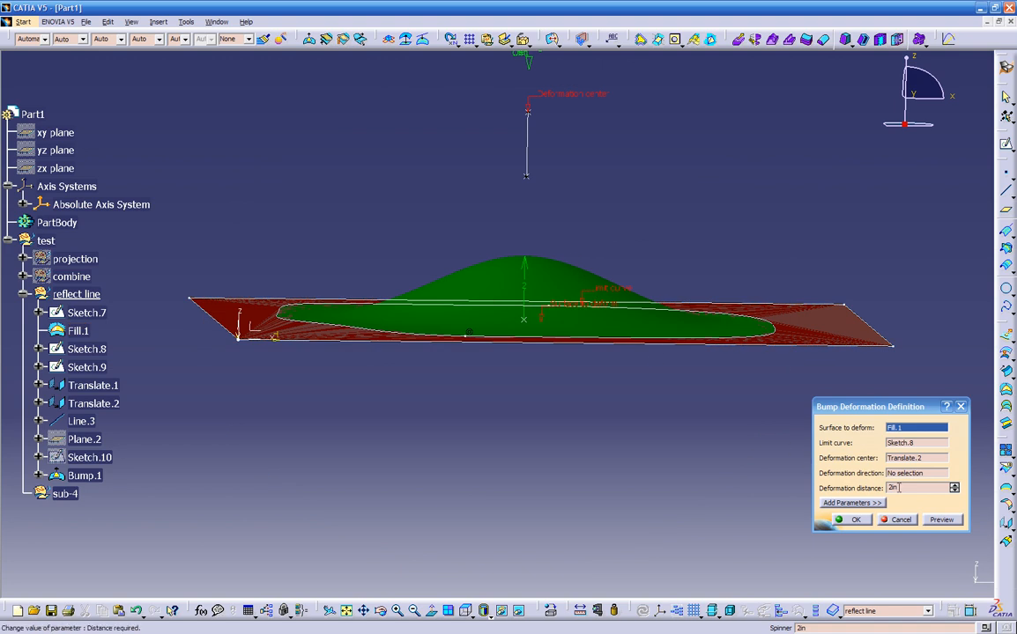
left_click_drag(897, 488, 798, 494)
type("4")
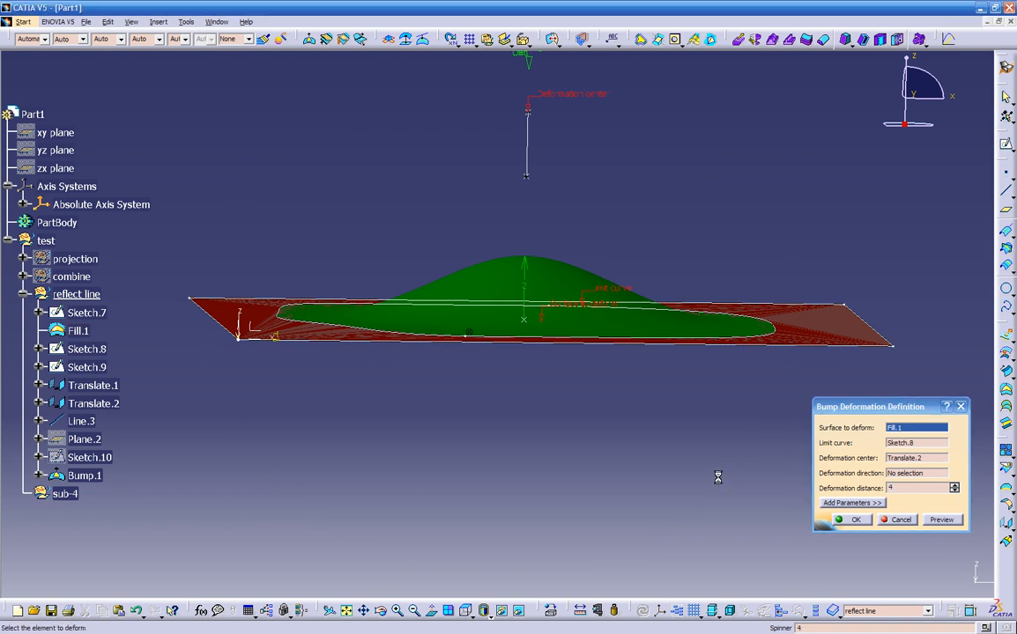
middle_click_drag(647, 428, 624, 395)
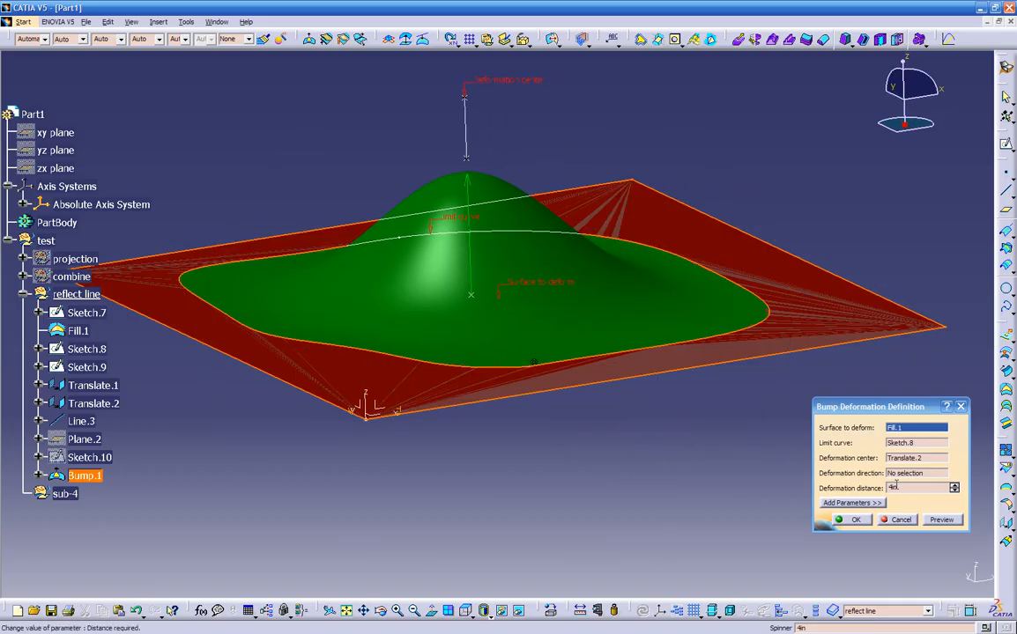
Reveal the bump's additional parameters, set its center curvature to -2, and apply the modified bump.
left_click(851, 502)
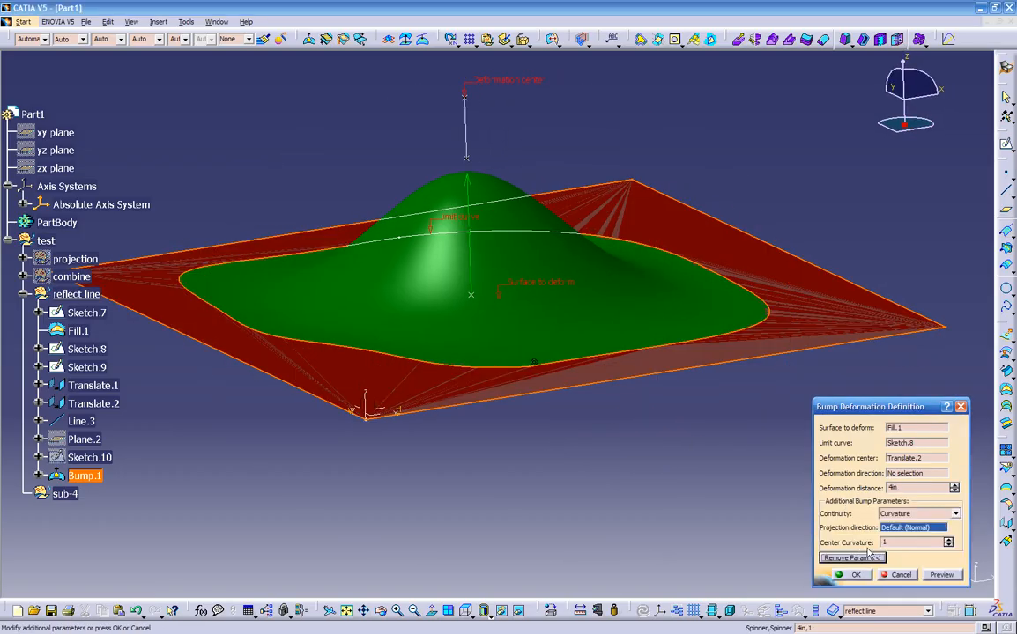
left_click_drag(890, 541, 776, 459)
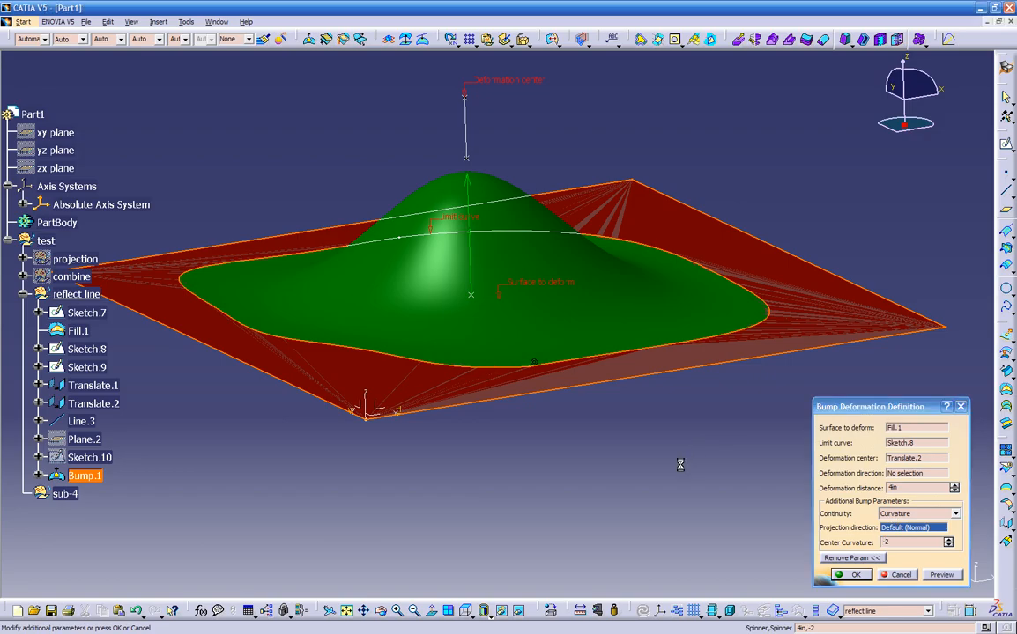
middle_click_drag(403, 270, 485, 476)
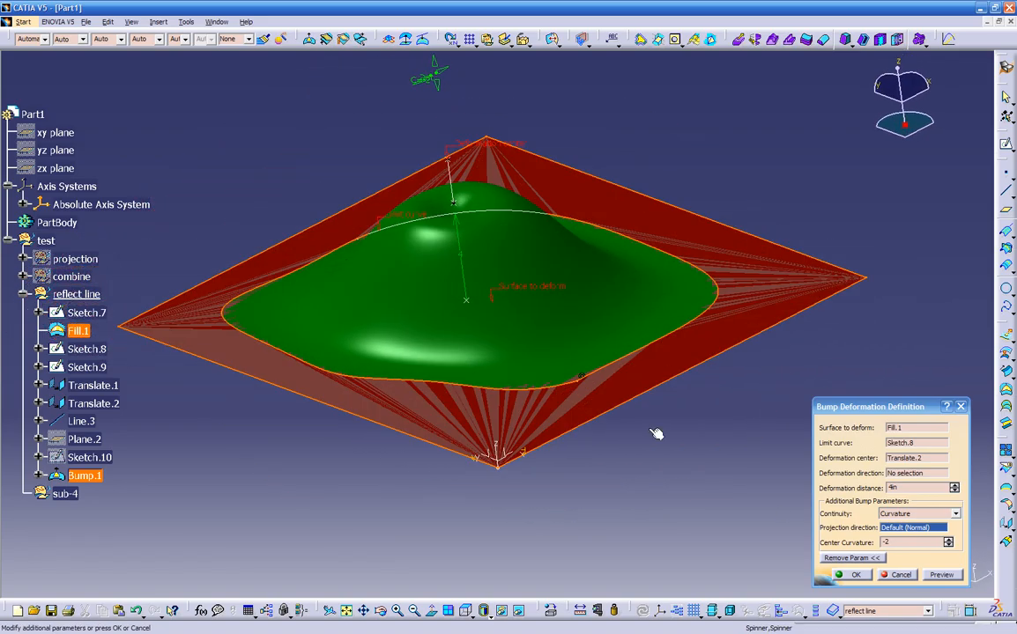
left_click(847, 575)
middle_click_drag(608, 467, 717, 333)
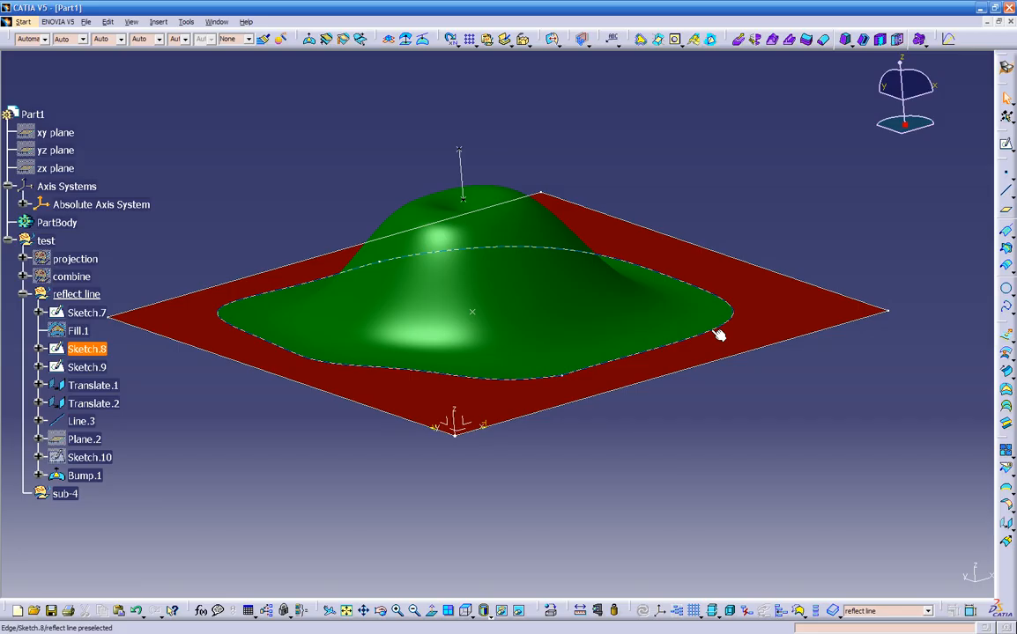
left_click(1009, 235)
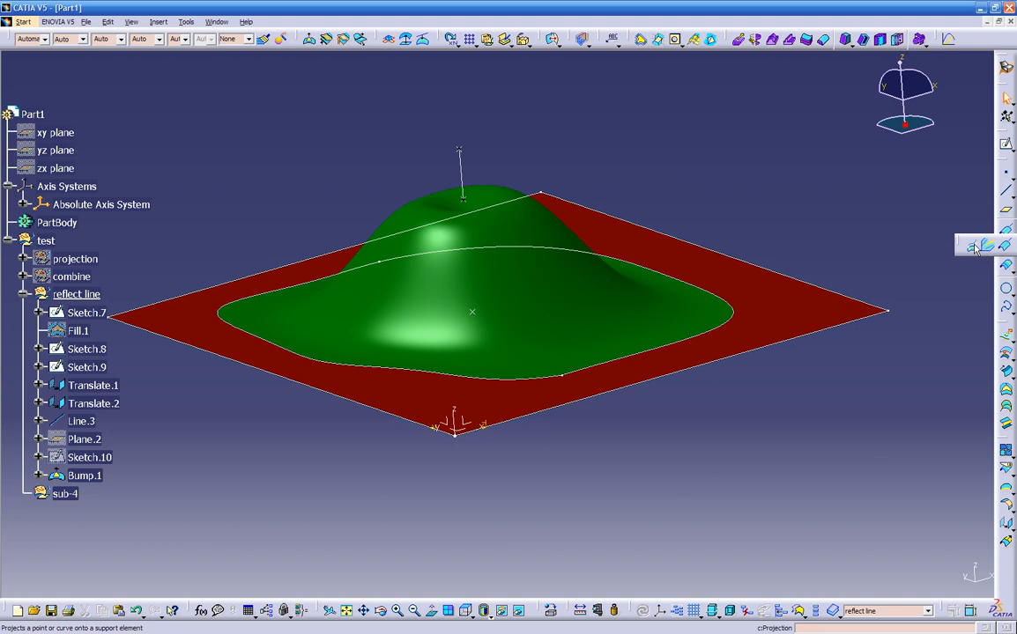
left_click(973, 248)
left_click(903, 580)
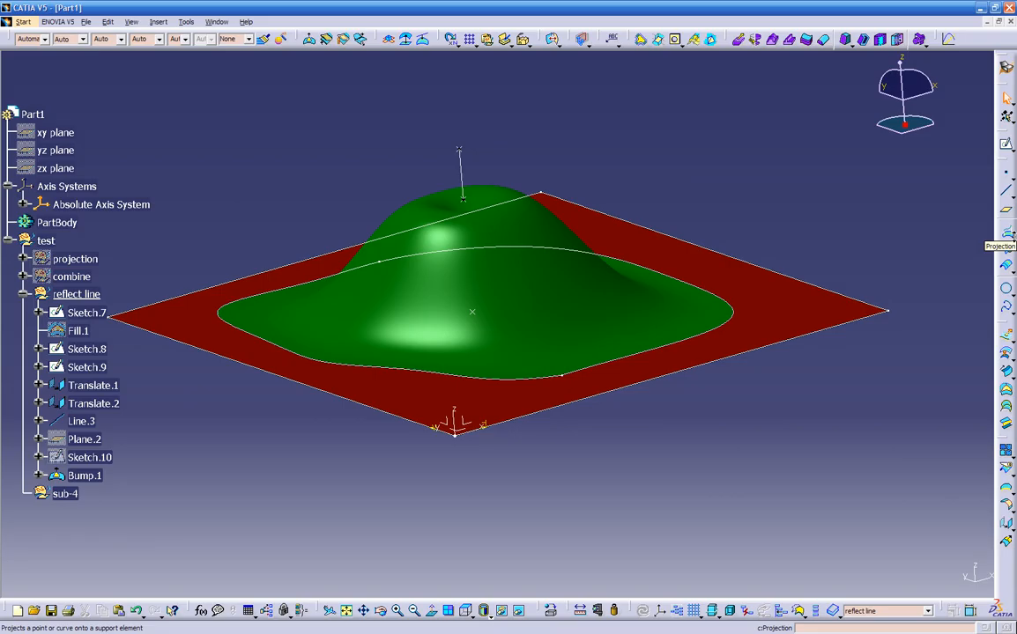
Begin a cylindrical reflect line with the bump surface as support and the vertical line above its peak as direction.
left_click(1011, 250)
left_click(1008, 249)
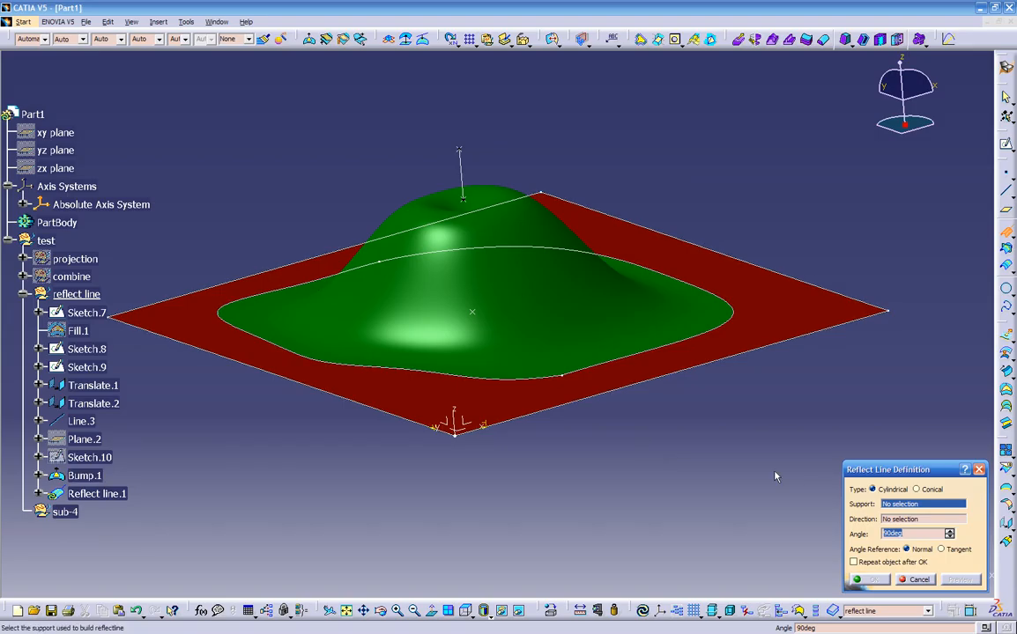
left_click(79, 475)
middle_click_drag(393, 451, 352, 444)
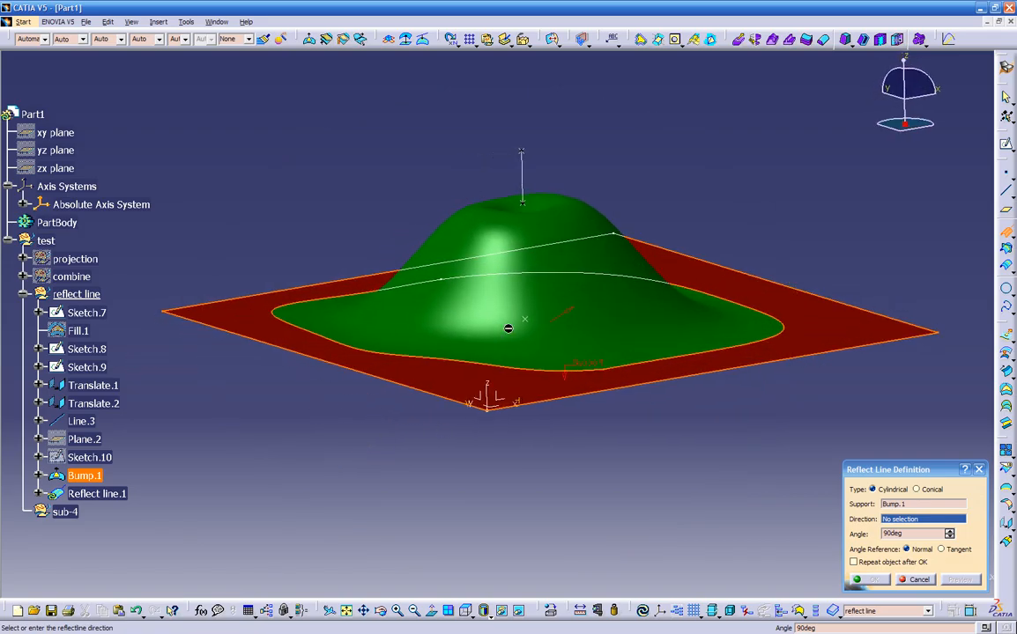
middle_click_drag(565, 448, 561, 472)
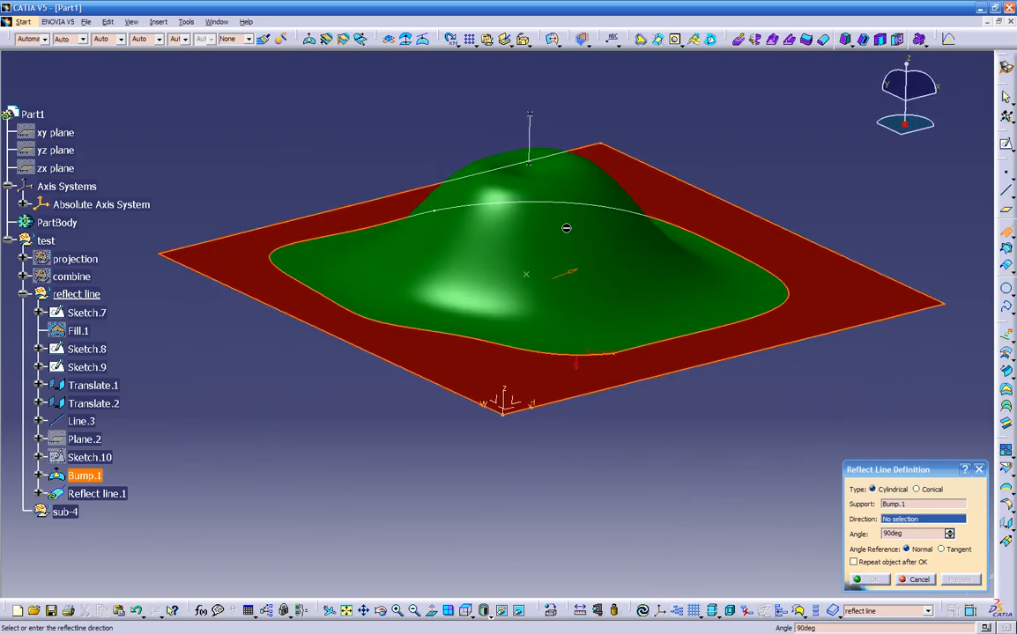
left_click(532, 139)
middle_click_drag(398, 427, 473, 453)
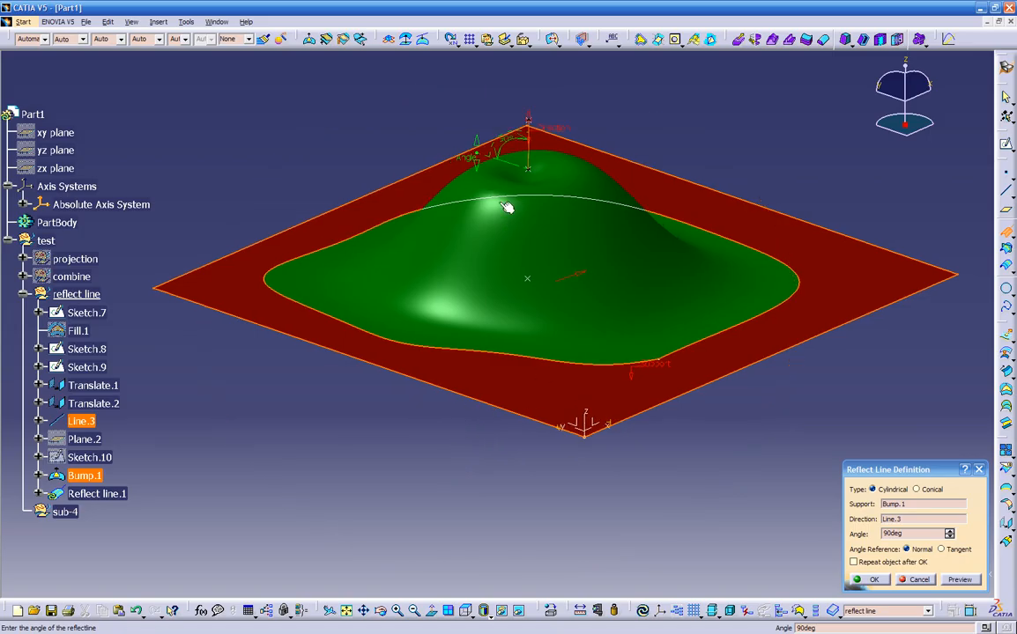
Try reflect line angles of 86 degrees and 20 degrees, measured from the surface normal.
left_click(474, 156)
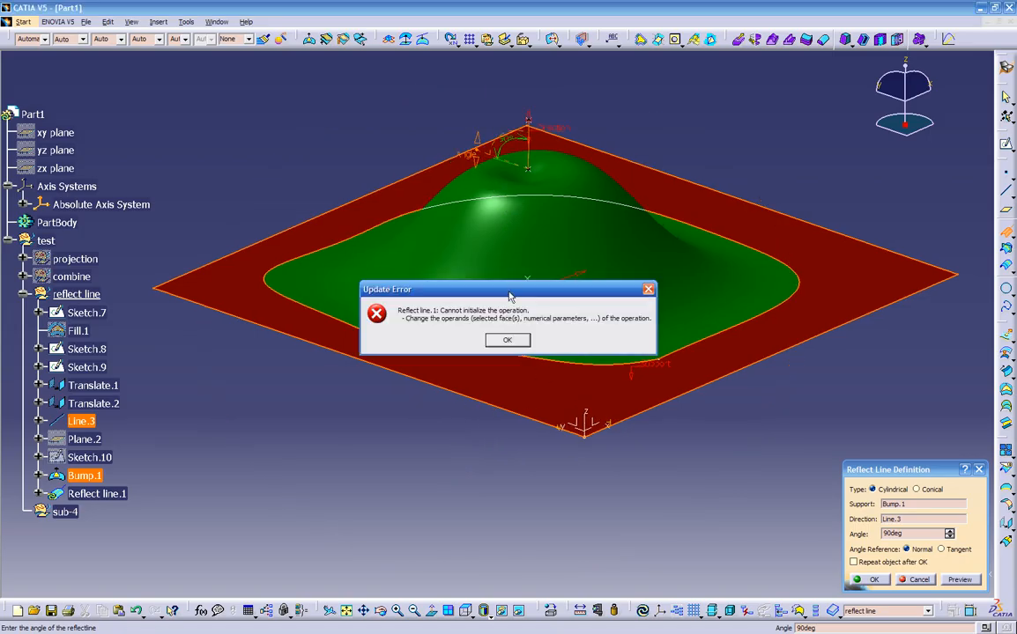
left_click(506, 341)
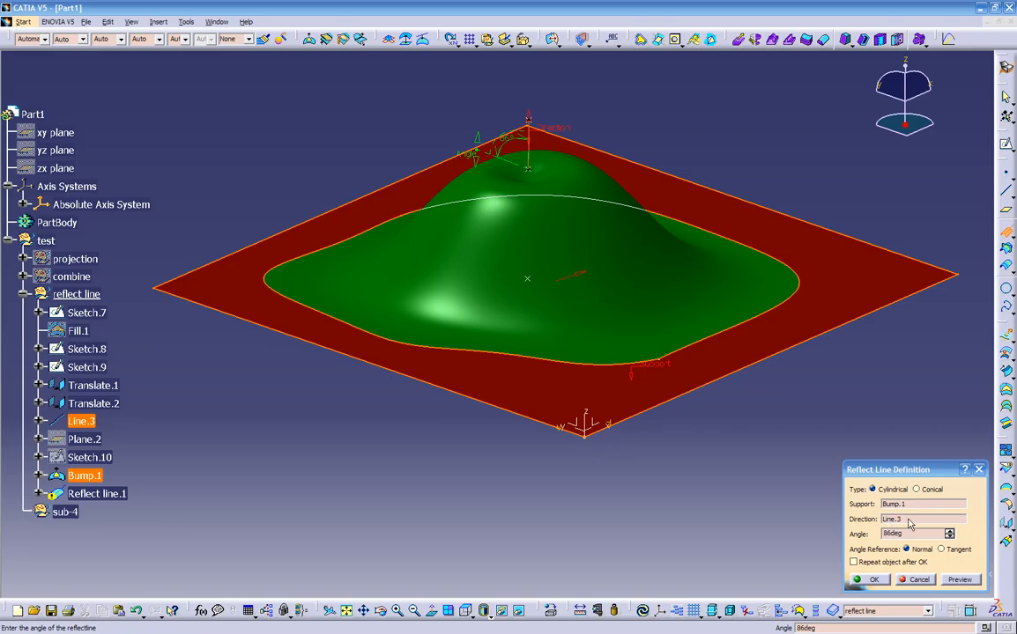
left_click_drag(905, 535, 836, 525)
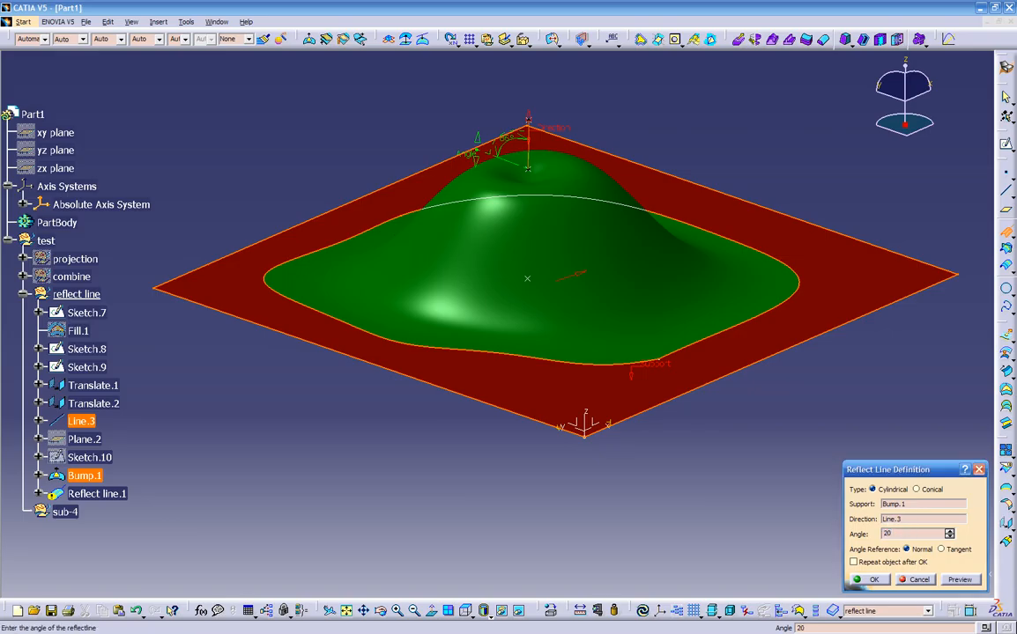
key("Return")
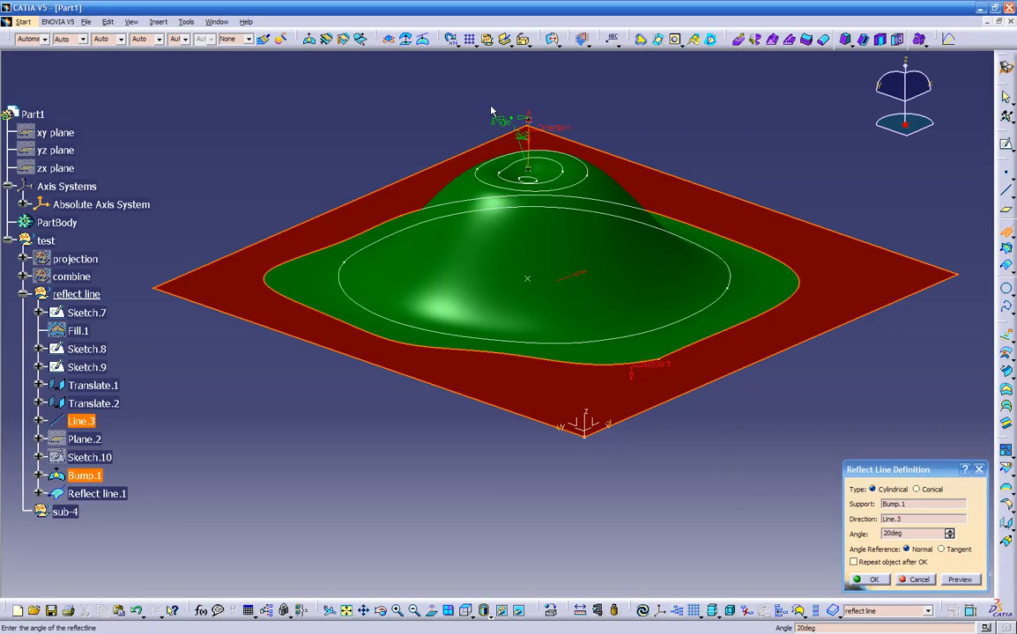
Try increasing the reflect line's angle to 60 degrees and reducing it to 0 degrees.
left_click_drag(498, 121, 471, 146)
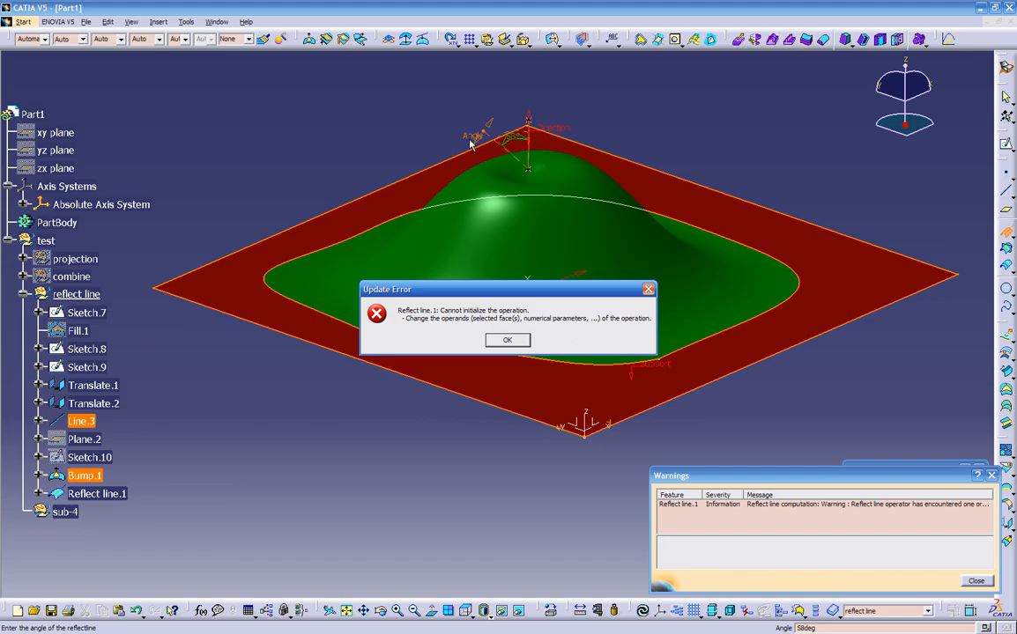
left_click(506, 341)
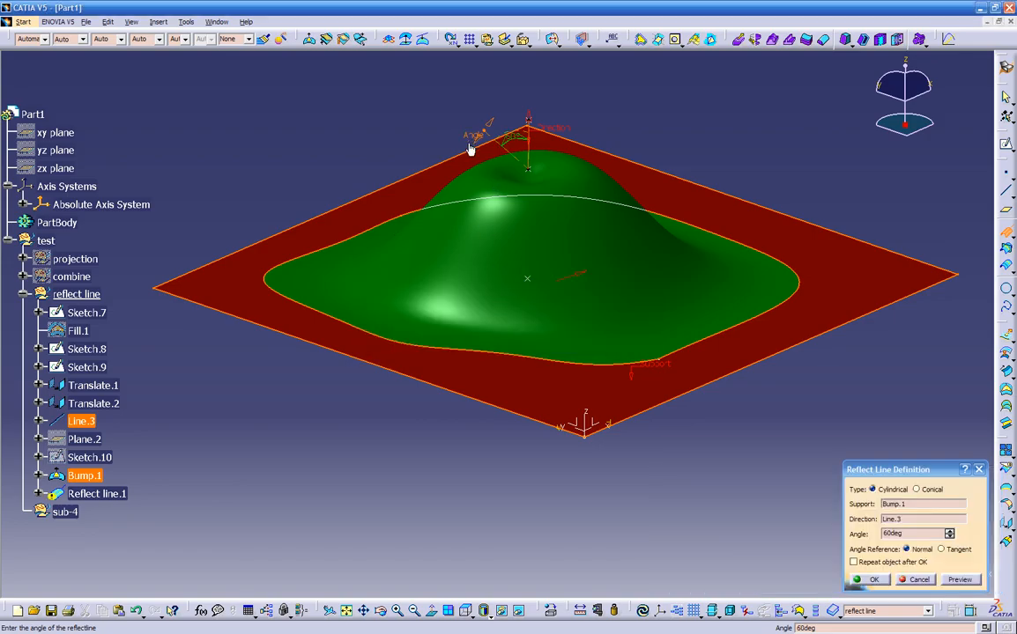
left_click_drag(473, 137, 517, 139)
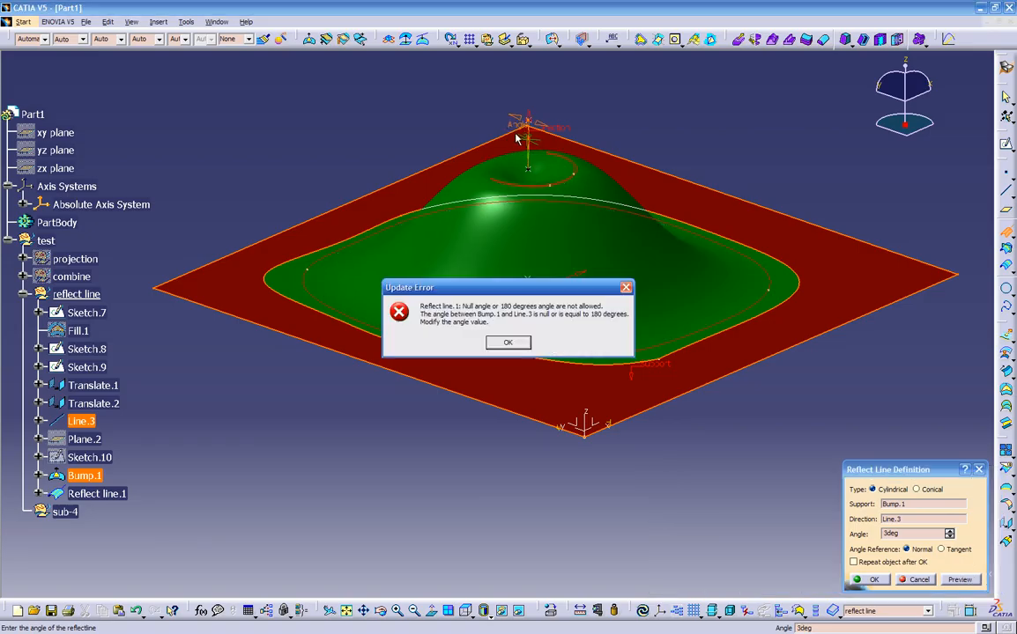
left_click(511, 343)
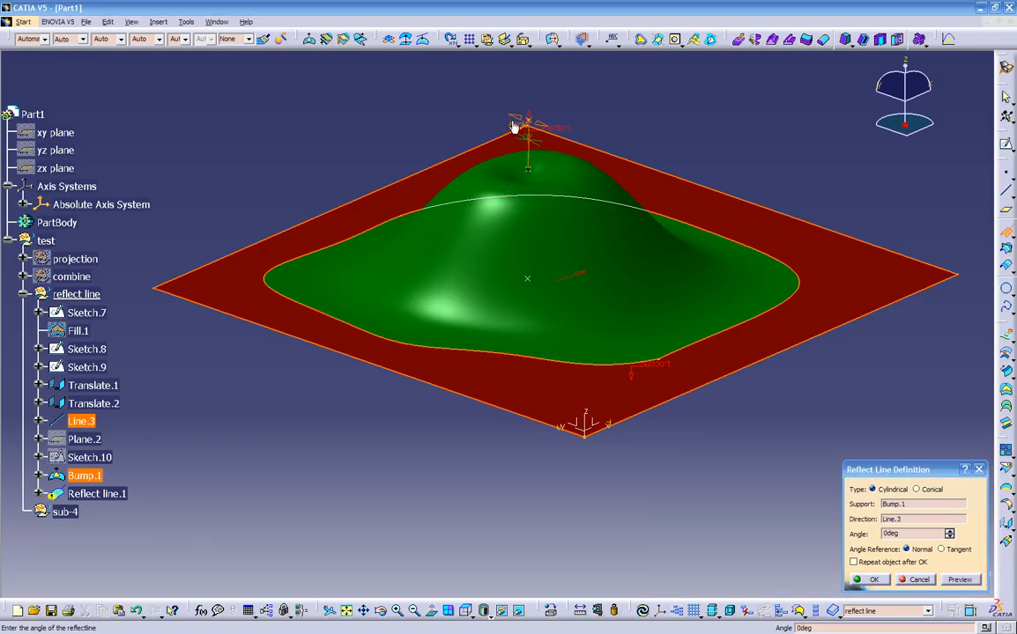
Set the reflect line's angle to 31 degrees and create it, keeping all the sub-elements.
left_click_drag(507, 119, 480, 119)
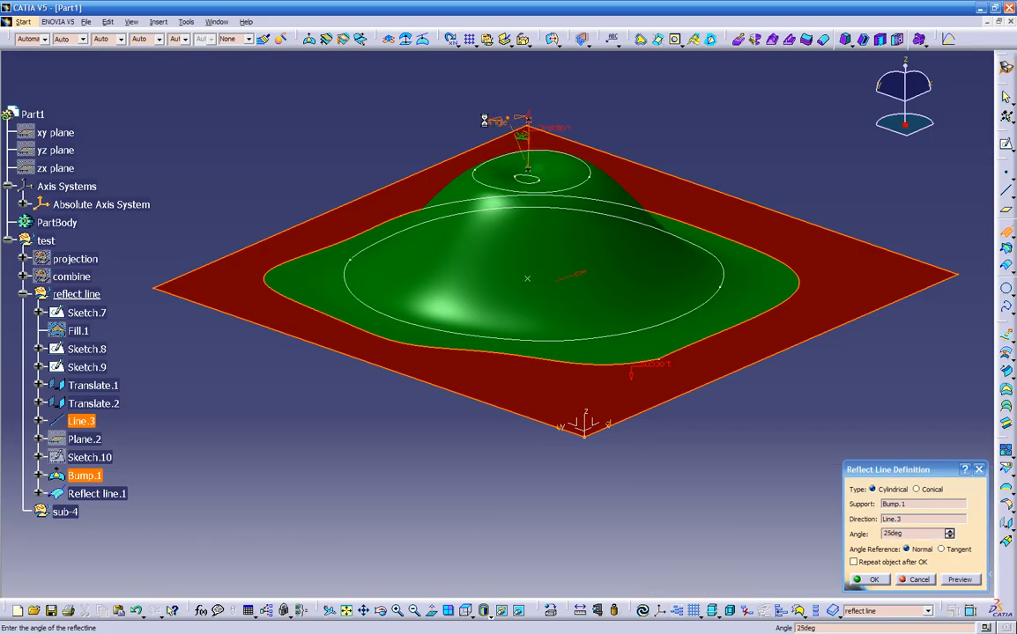
middle_click_drag(559, 373, 428, 302)
middle_click_drag(666, 390, 599, 472)
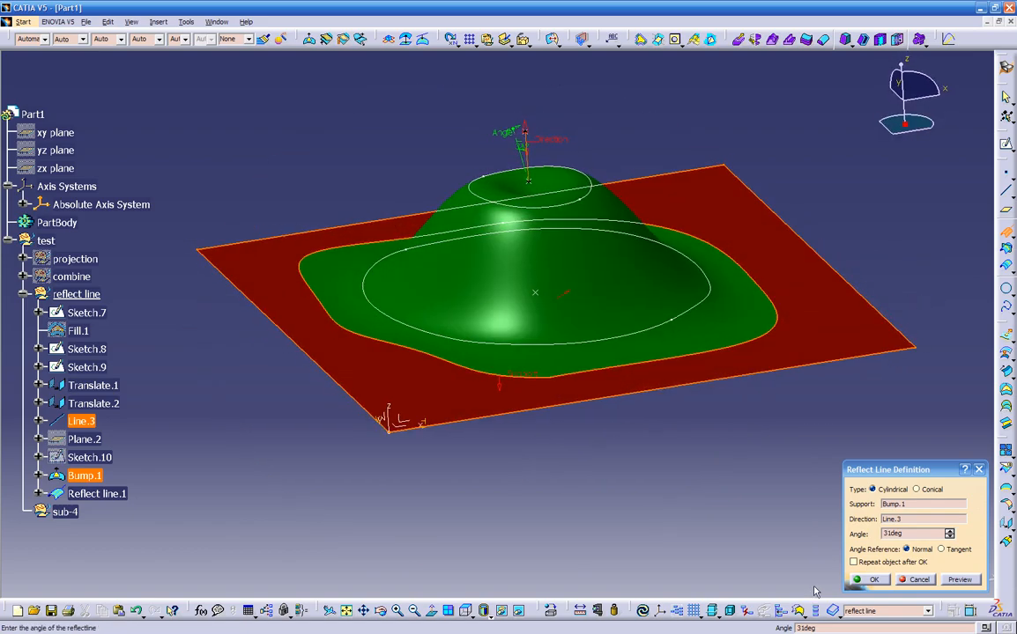
left_click(868, 580)
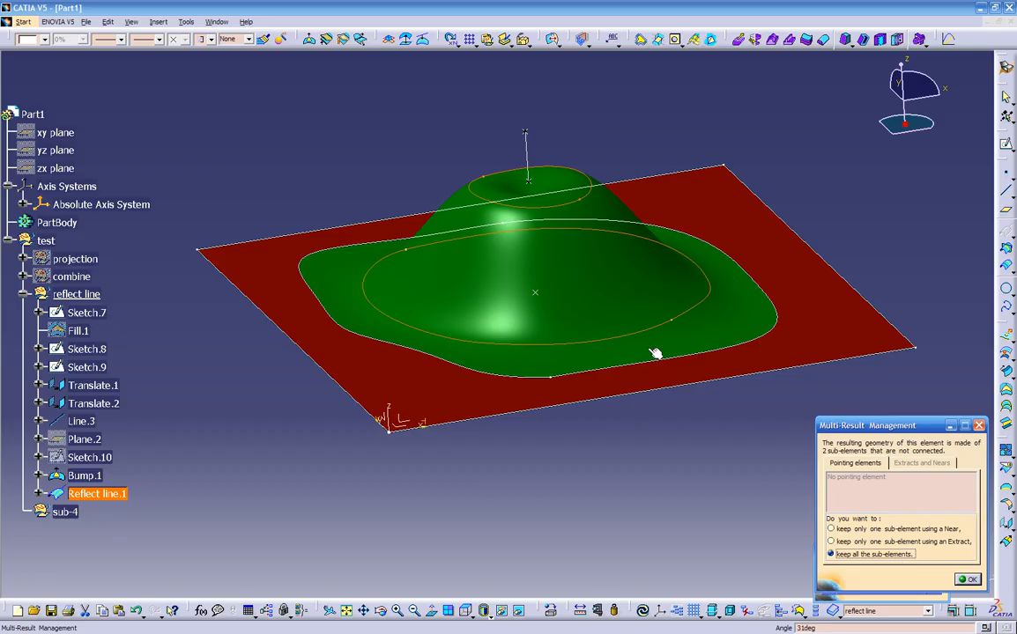
left_click(968, 580)
Colour the new reflect line on the bump black.
middle_click_drag(610, 442, 517, 379)
left_click(73, 495)
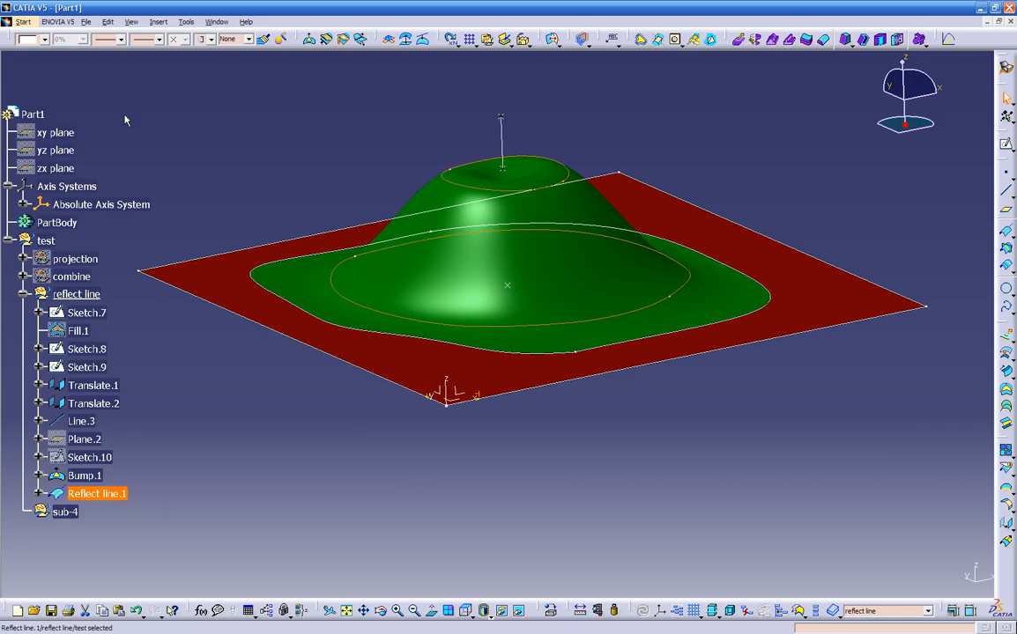
left_click(44, 40)
left_click(41, 227)
left_click(284, 391)
Hide the limit curve sketch that outlines the green bump area.
mouse_move(427, 415)
middle_mouse_down()
mouse_move(613, 401)
mouse_move(622, 422)
mouse_move(622, 354)
middle_mouse_up()
right_click(619, 340)
left_click(647, 374)
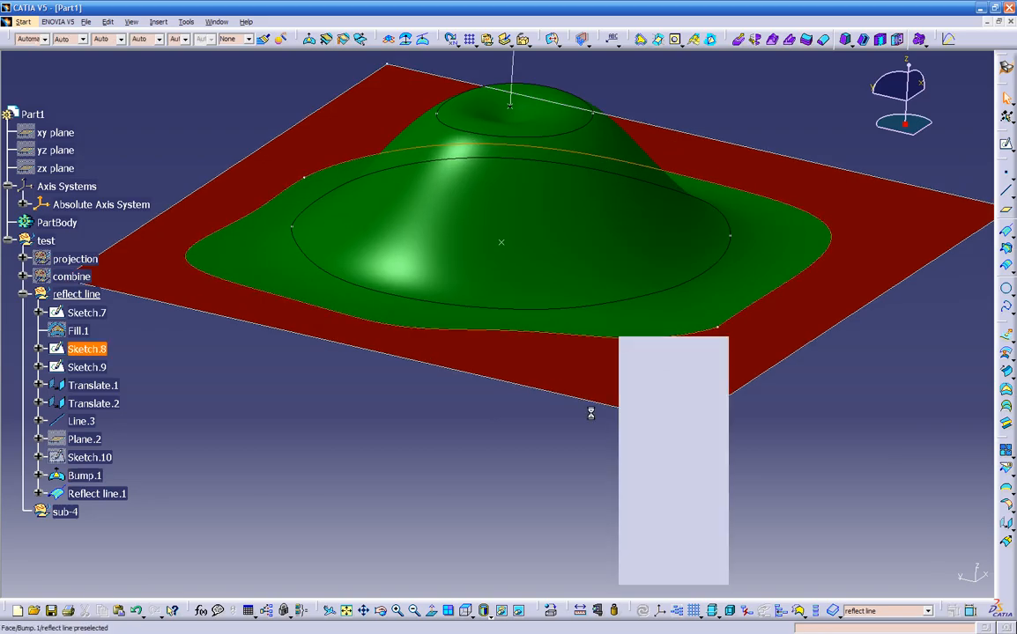
mouse_move(484, 410)
middle_mouse_down()
mouse_move(533, 410)
mouse_move(423, 476)
mouse_move(399, 467)
mouse_move(345, 540)
mouse_move(379, 486)
mouse_move(521, 454)
mouse_move(552, 415)
mouse_move(502, 398)
middle_mouse_up()
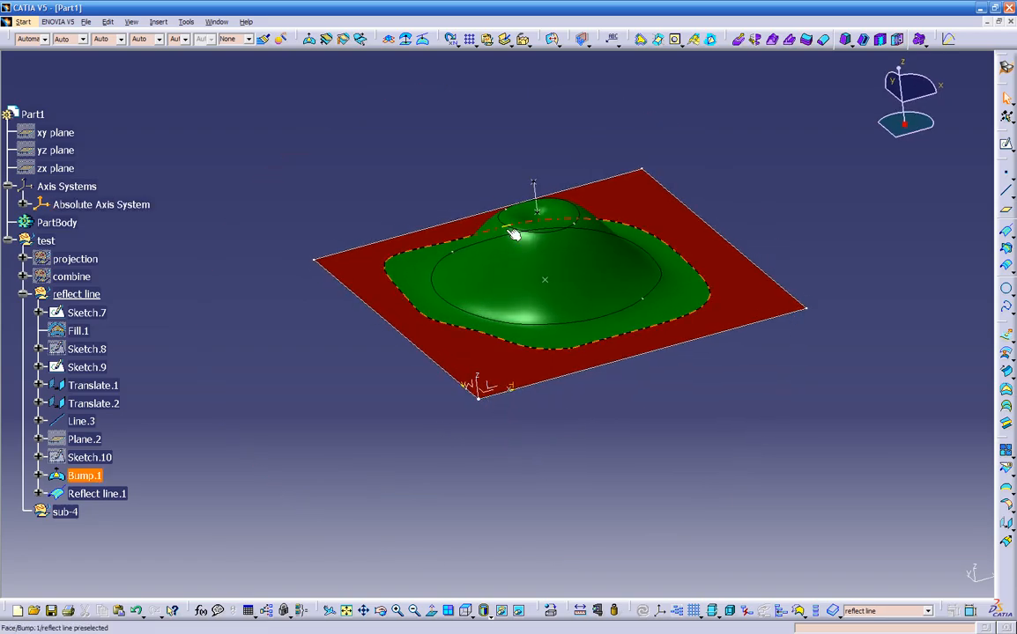
Sketch a slanted line across the bump's side profile on the absolute axis system's zx plane and finish the sketch.
left_click(497, 387)
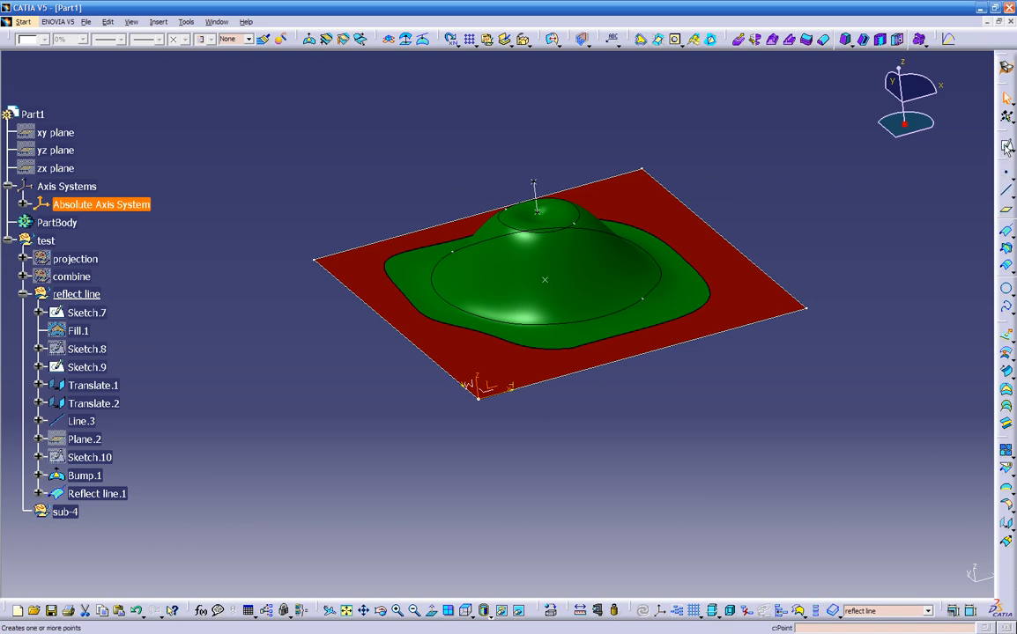
left_click(1005, 143)
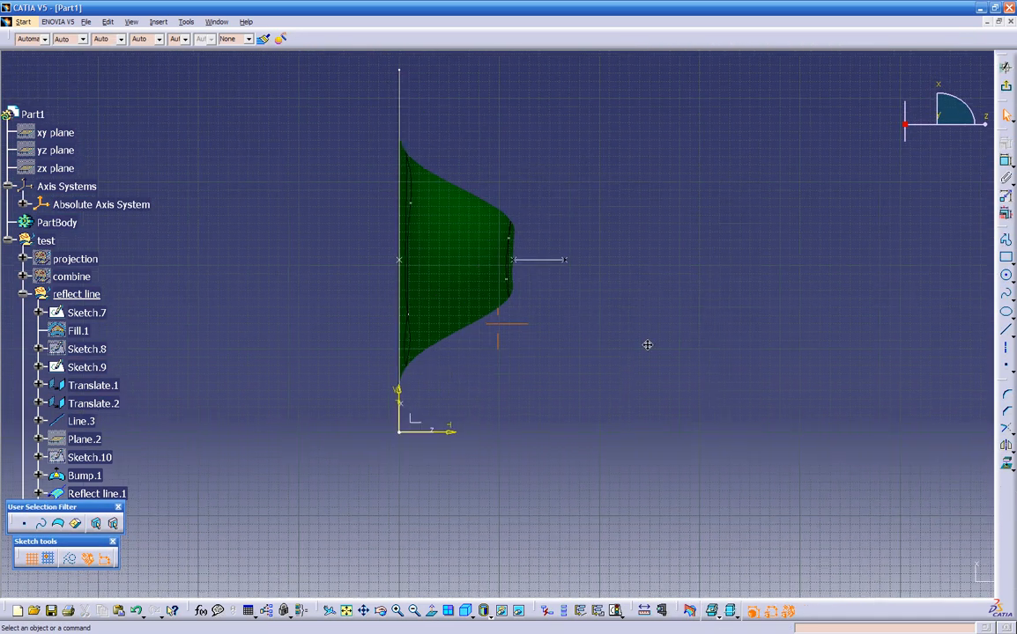
left_click(1005, 330)
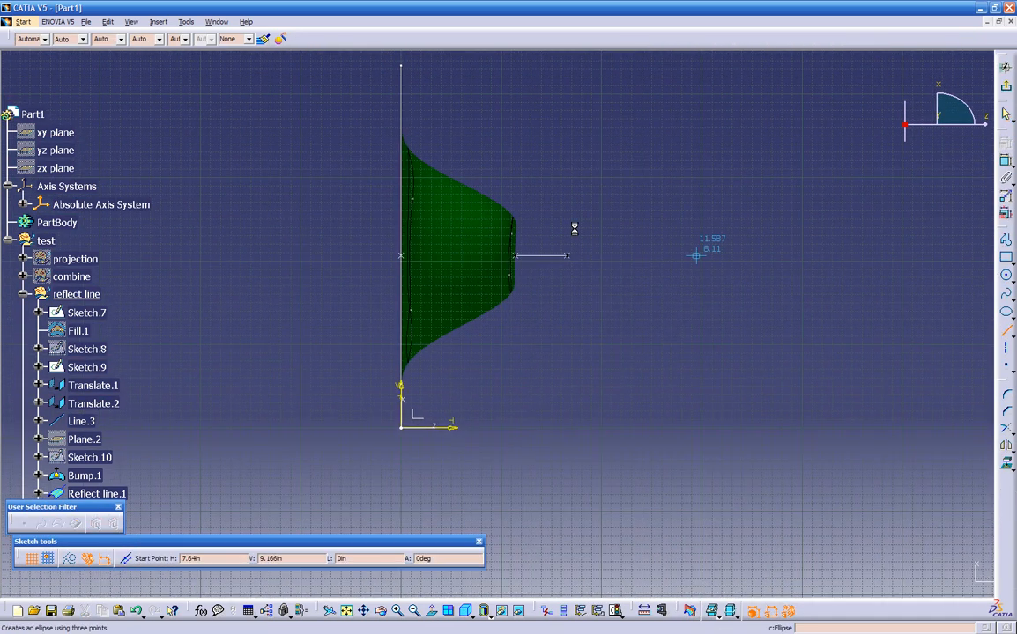
left_click(459, 203)
left_click(596, 291)
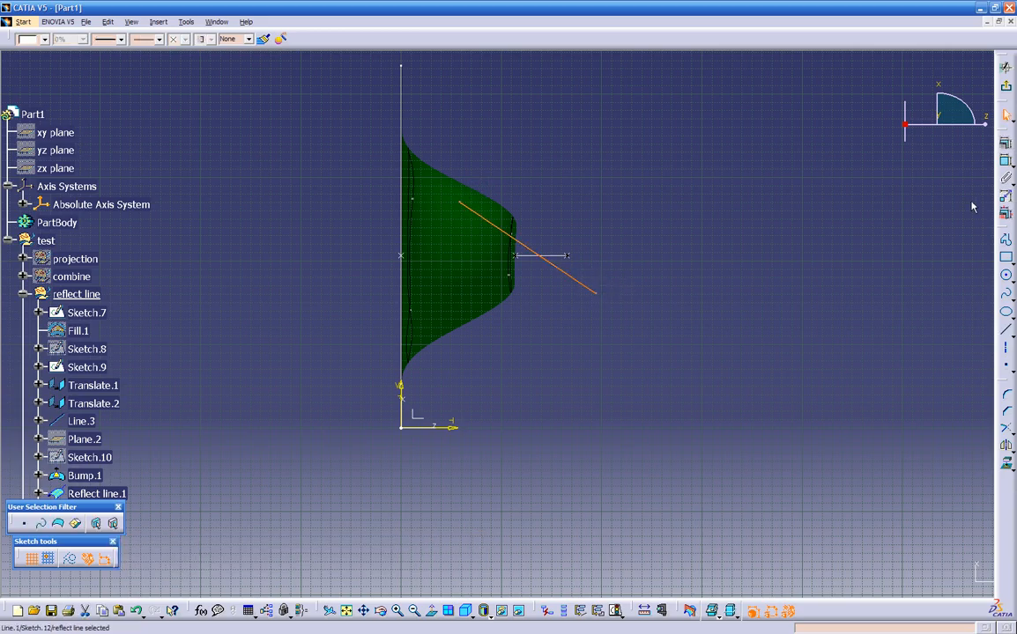
left_click(1005, 90)
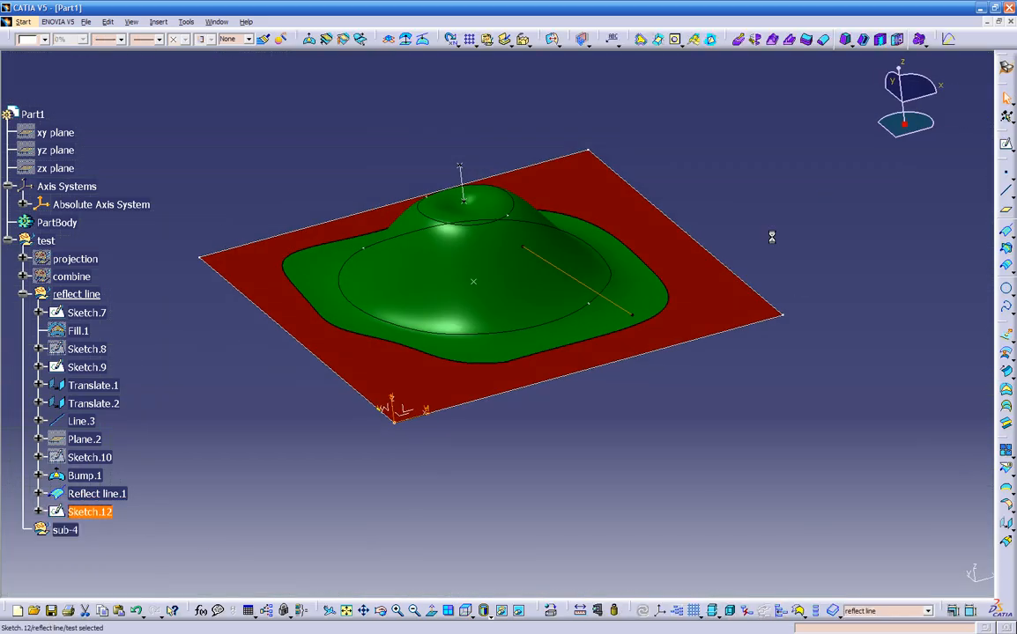
left_click(578, 429)
Start a cylindrical reflect line on Bump.1 using the slanted line of Sketch.12 as its direction.
middle_click_drag(564, 427, 461, 445)
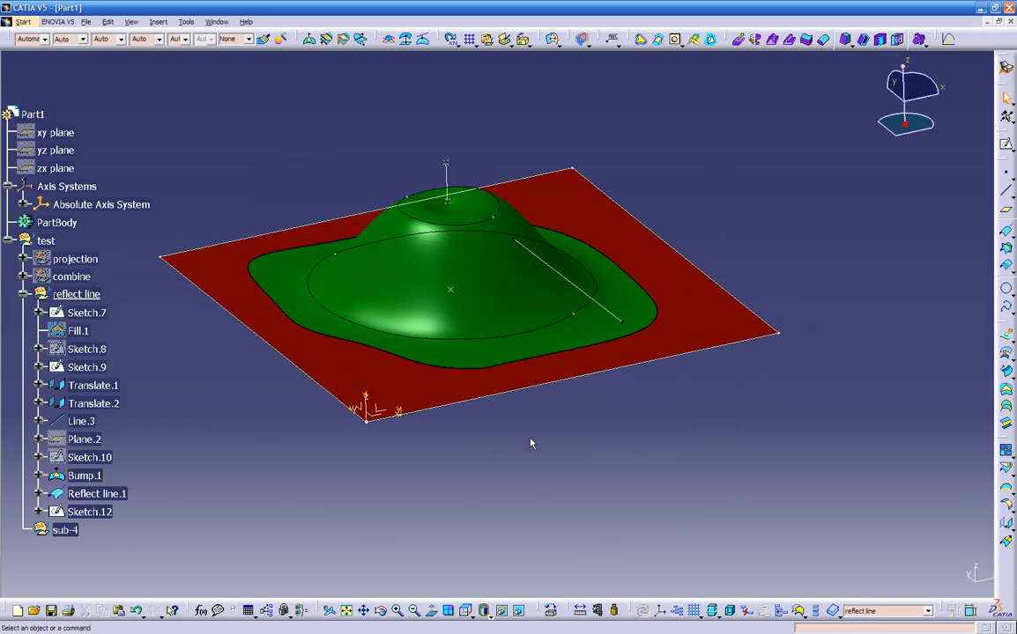
left_click(1006, 244)
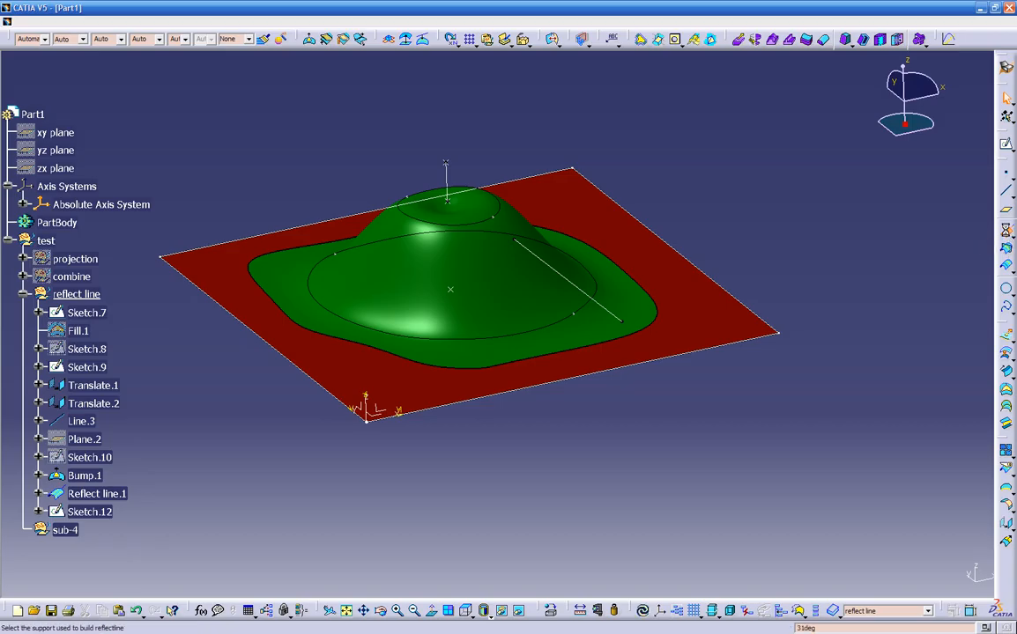
left_click(88, 476)
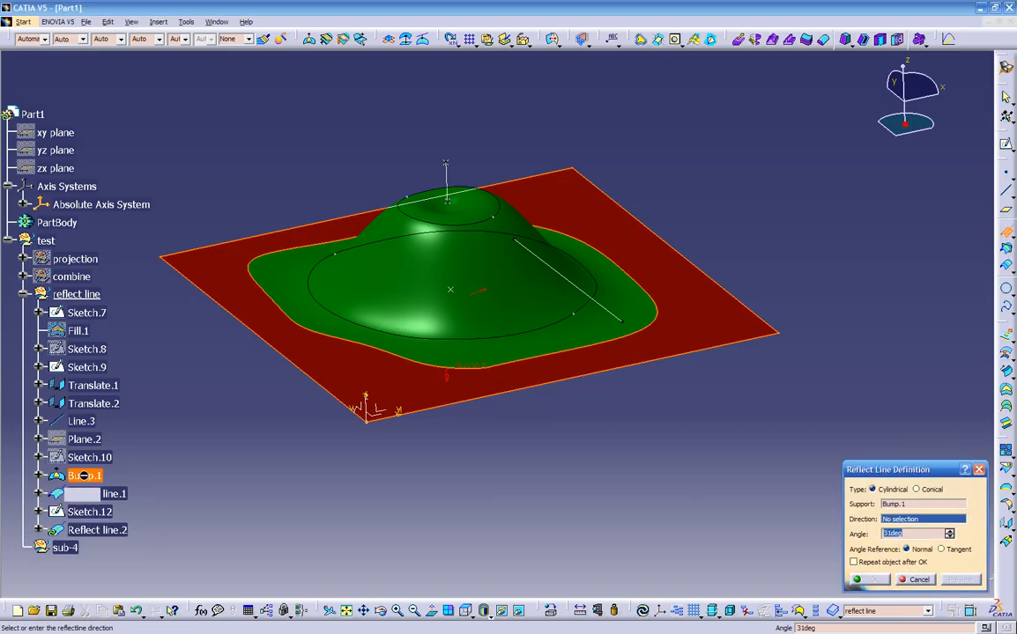
left_click(536, 259)
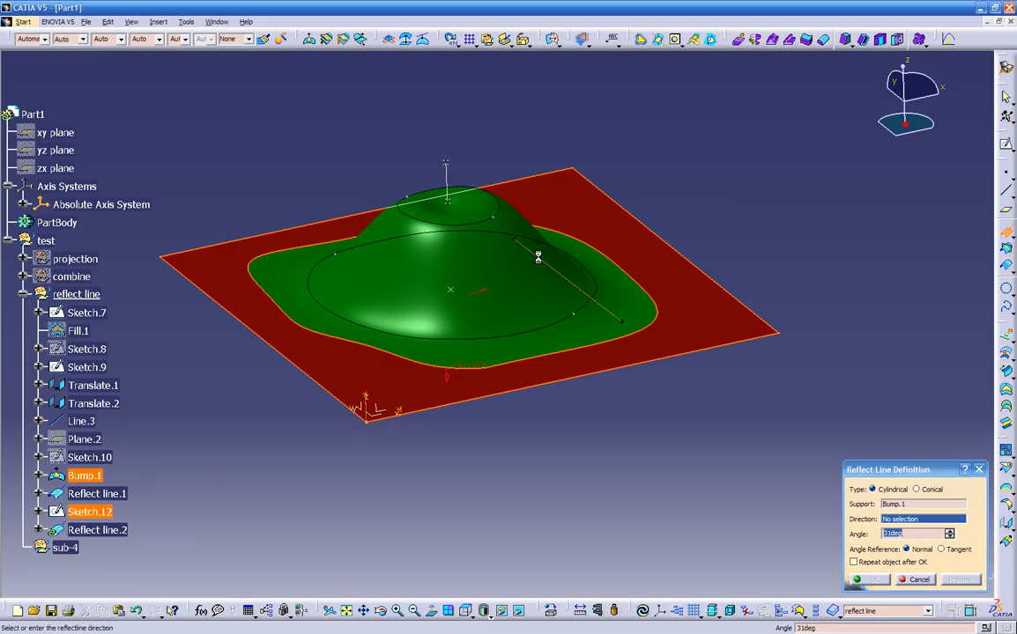
Try larger angles for the reflect line by varying it dynamically through 35 degrees up to 96 degrees.
mouse_move(628, 408)
middle_mouse_down()
mouse_move(488, 339)
mouse_move(513, 333)
mouse_move(488, 299)
middle_mouse_up()
left_click_drag(436, 253, 445, 267)
middle_click_drag(445, 267, 521, 328)
middle_click_drag(547, 264, 499, 249)
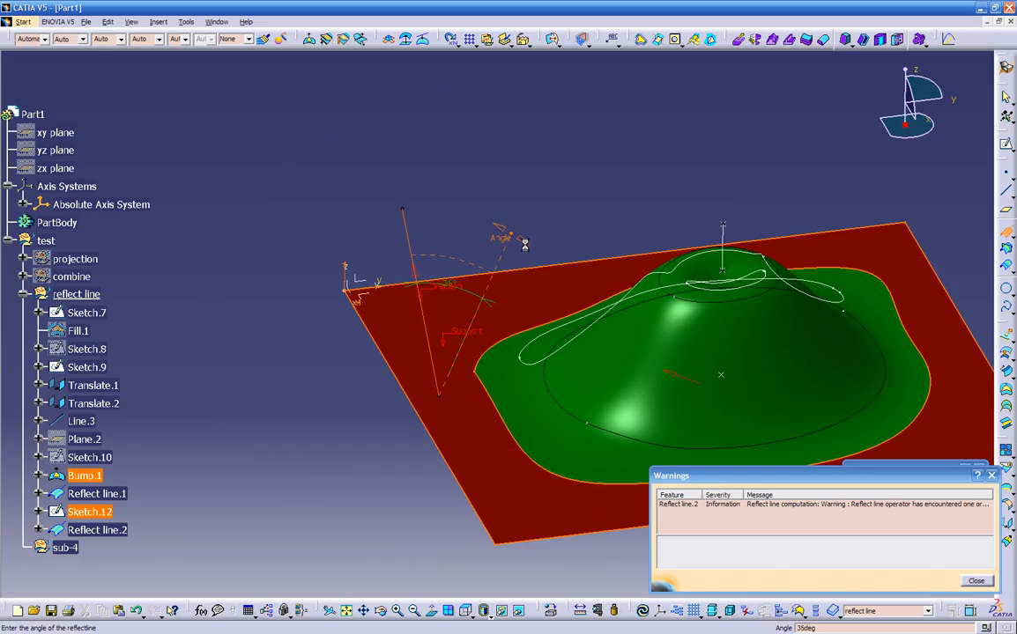
left_click_drag(530, 258, 561, 307)
left_click_drag(569, 321, 724, 378)
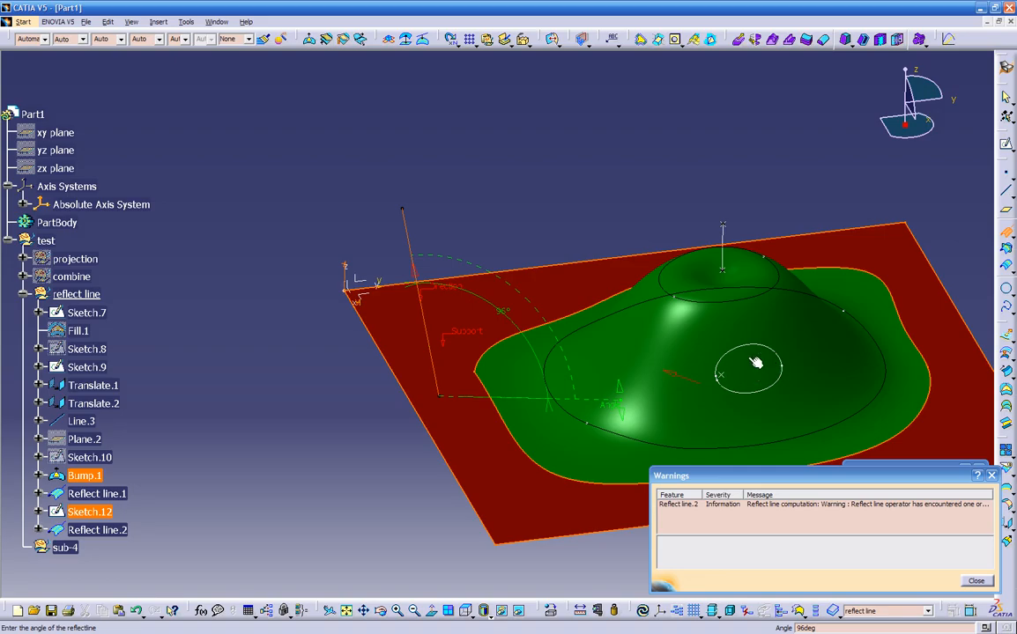
Reduce the reflect line's angle to 30 degrees and dismiss the error and warning messages.
left_click_drag(620, 395, 488, 217)
left_click(498, 340)
middle_click_drag(493, 377, 615, 366)
middle_click_drag(423, 368, 692, 389)
left_click(973, 582)
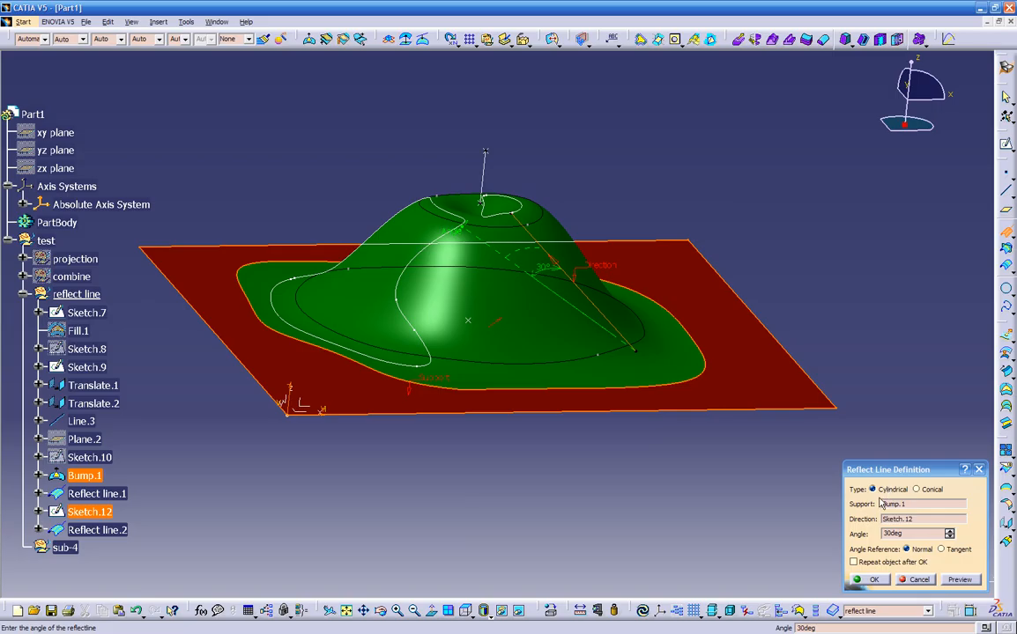
Switch the reflect line to conical with the slanted line's upper endpoint as origin, and try varying its angle dynamically.
left_click(924, 491)
mouse_move(681, 470)
middle_mouse_down()
mouse_move(654, 463)
mouse_move(592, 478)
mouse_move(527, 301)
mouse_move(512, 295)
mouse_move(570, 202)
middle_mouse_up()
left_click(473, 201)
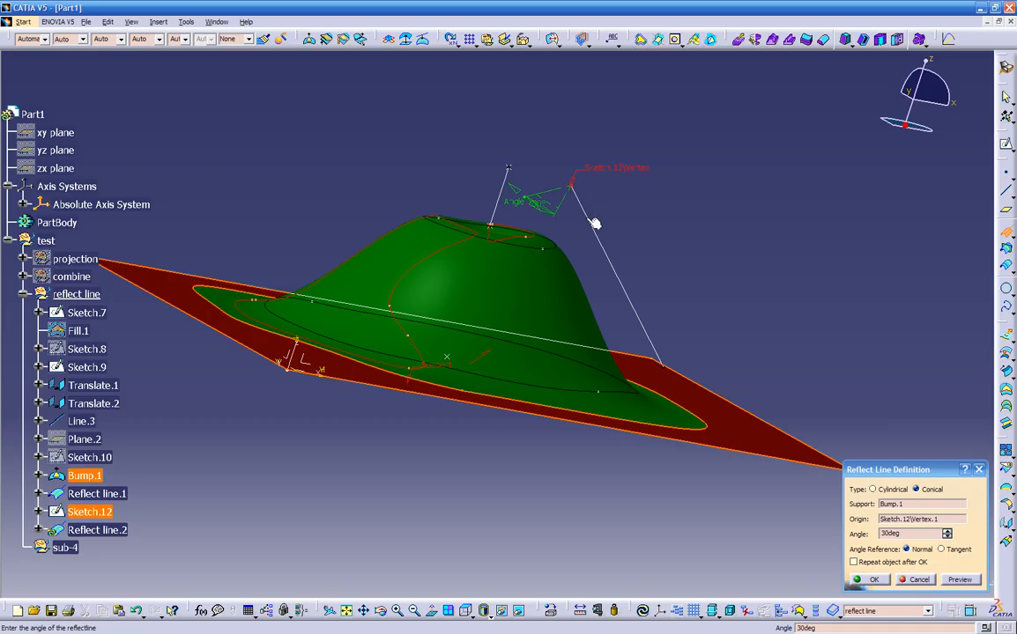
left_click_drag(514, 202, 511, 192)
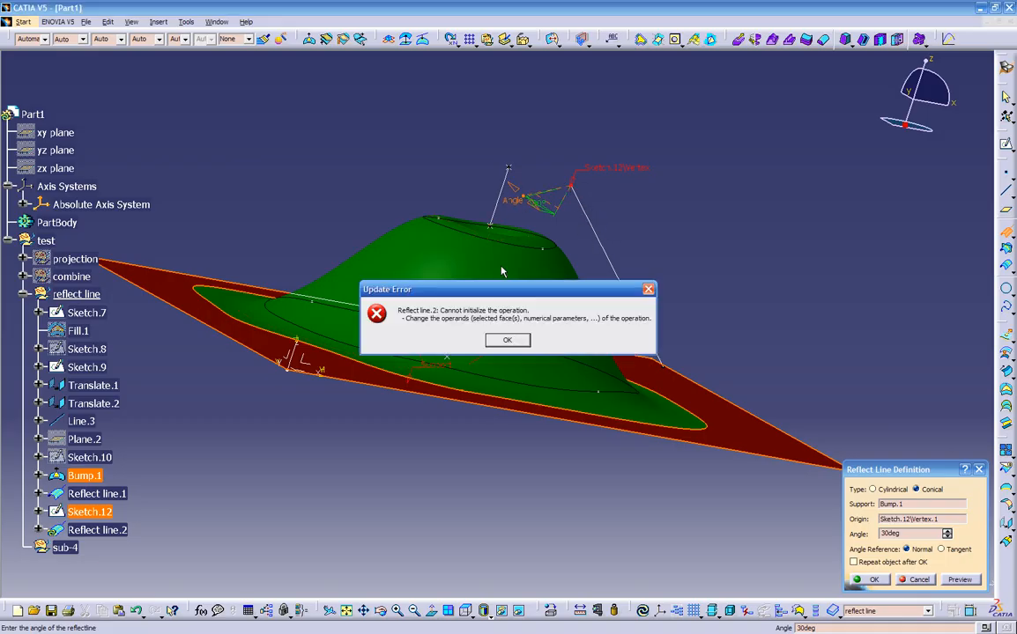
Dismiss the update error and set the conical reflect line's angle on the Bump.1 surface to 88 degrees.
left_click(506, 339)
middle_click_drag(508, 340, 453, 387)
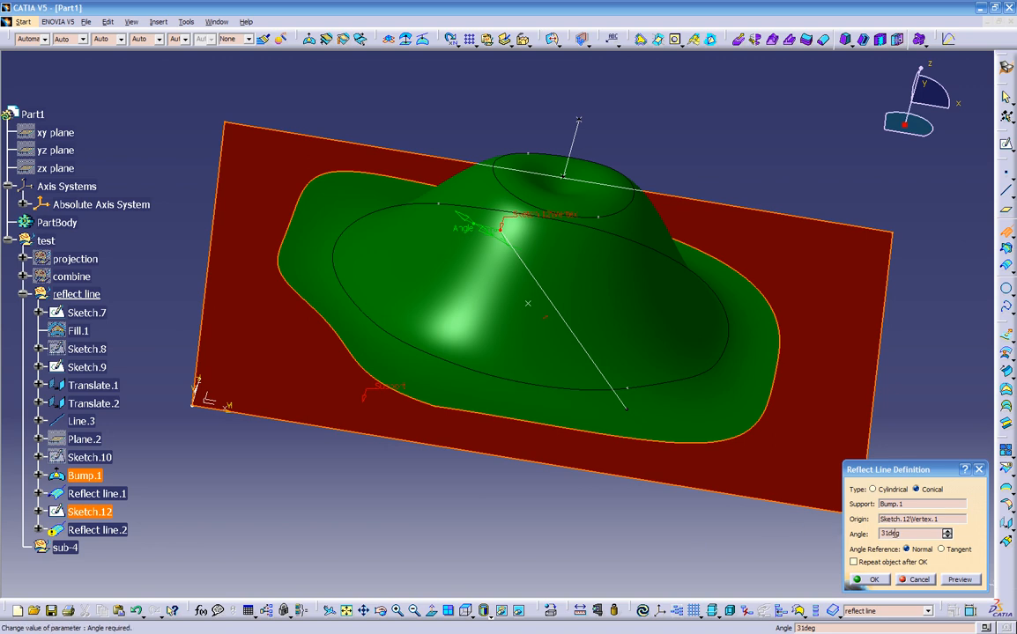
left_click_drag(899, 533, 868, 526)
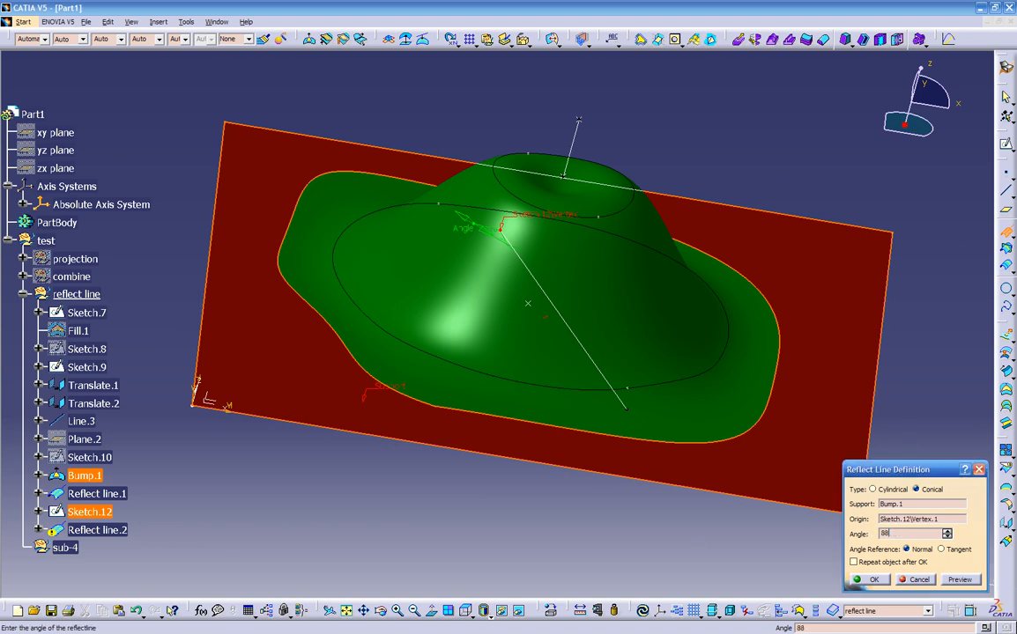
key("Return")
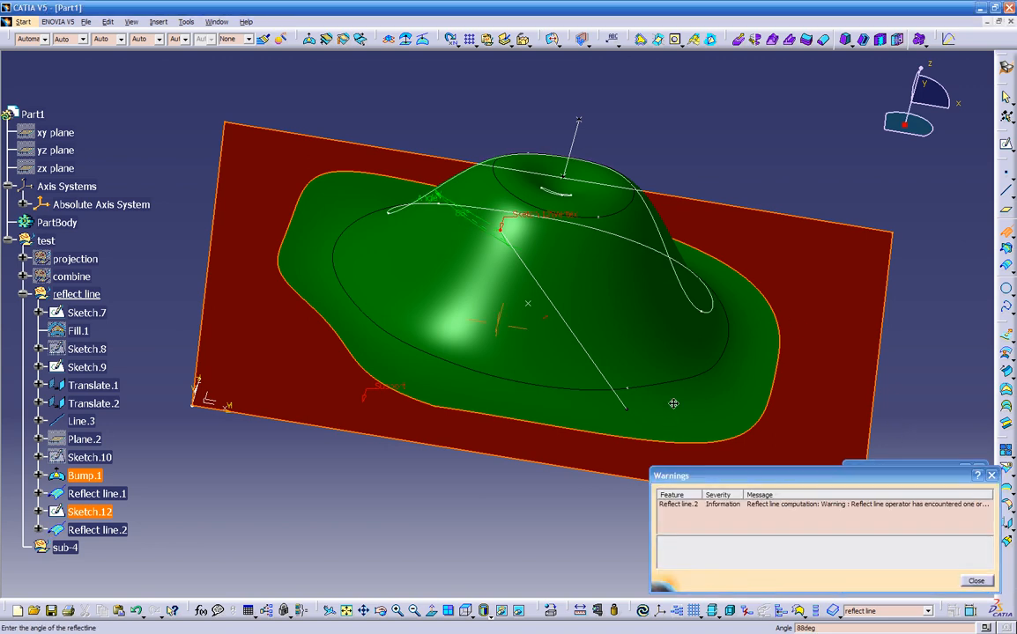
middle_click_drag(548, 299, 476, 287)
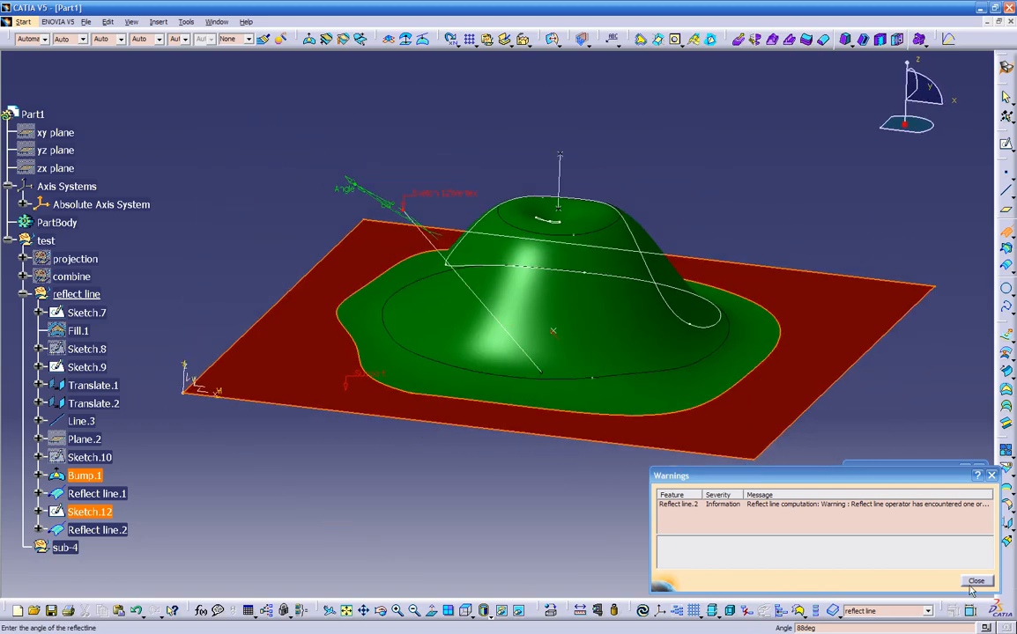
middle_click_drag(375, 306, 468, 215)
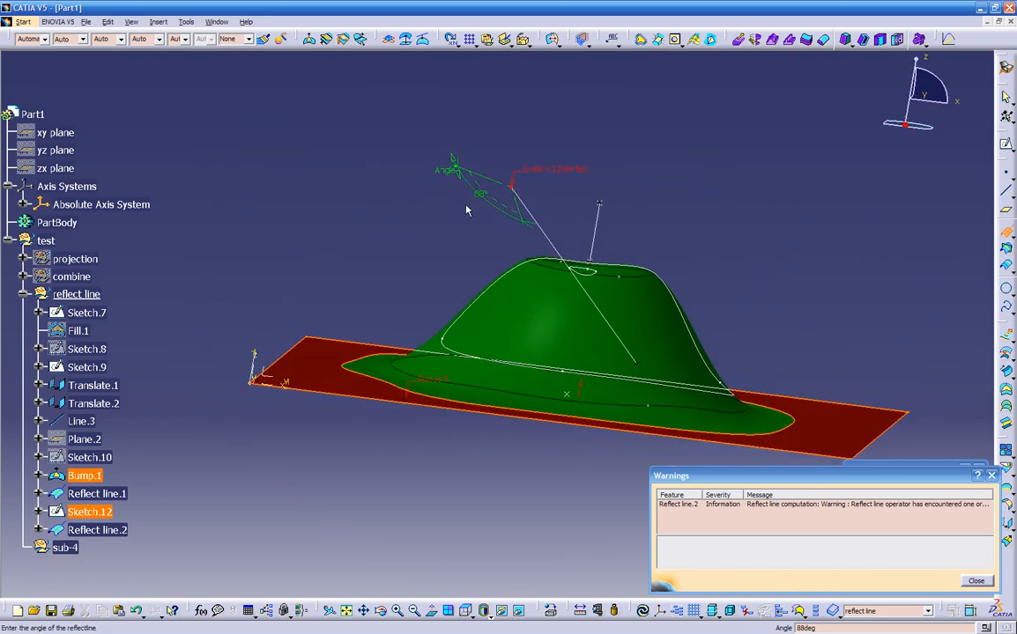
Adjust the conical reflect line's angle to 103 degrees directly in the model and dismiss the computation warning.
left_click_drag(445, 169, 402, 146)
middle_click_drag(520, 273, 475, 410)
left_click(976, 583)
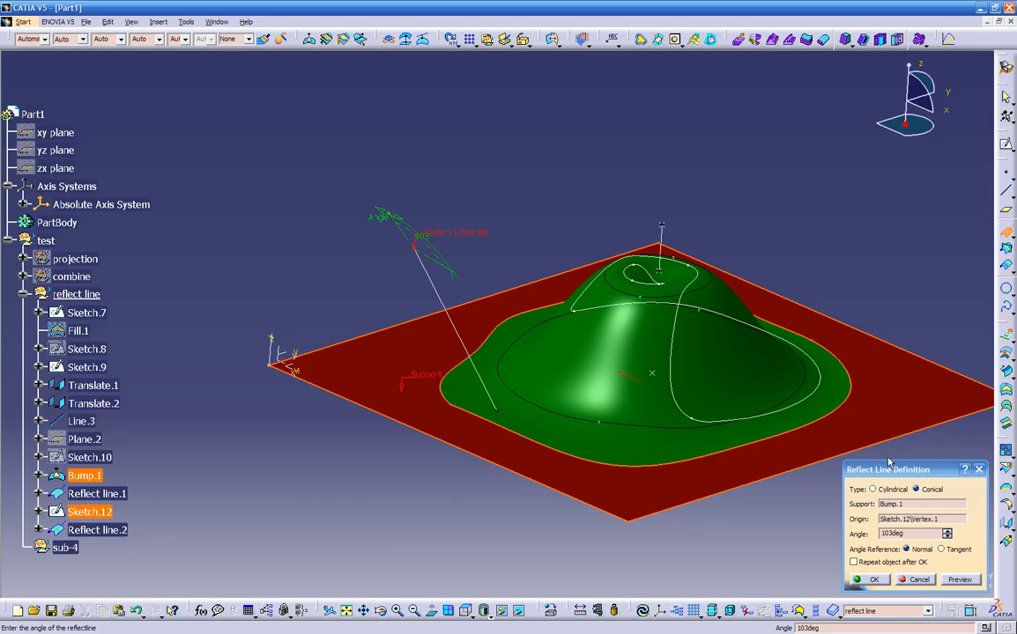
Set the conical reflect line's angle to 132 degrees and create it, keeping all the sub-elements.
left_click_drag(380, 211, 450, 308)
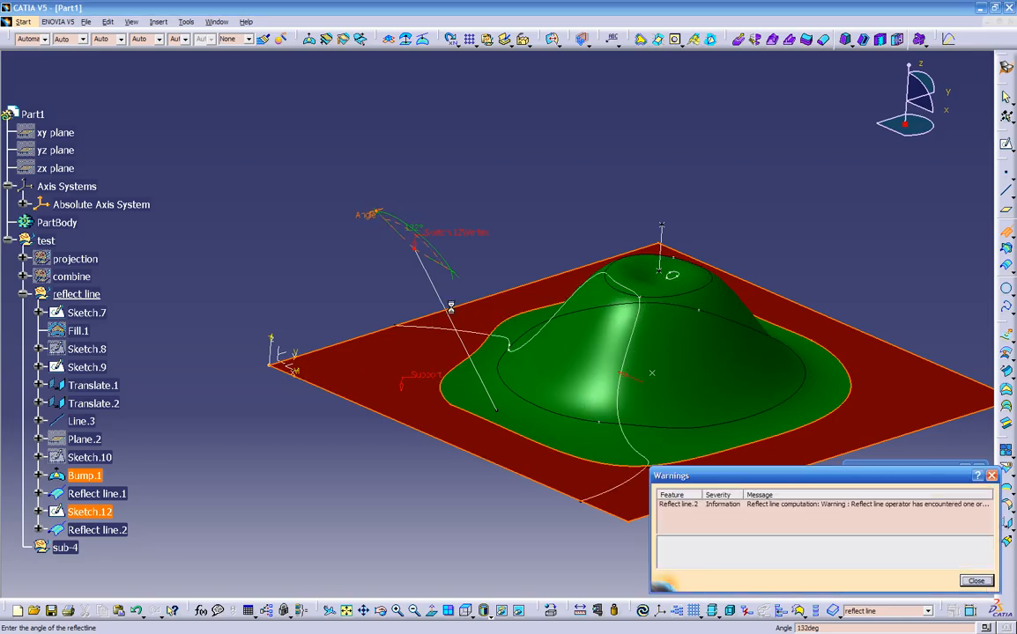
left_click(980, 583)
middle_click_drag(653, 522, 515, 439)
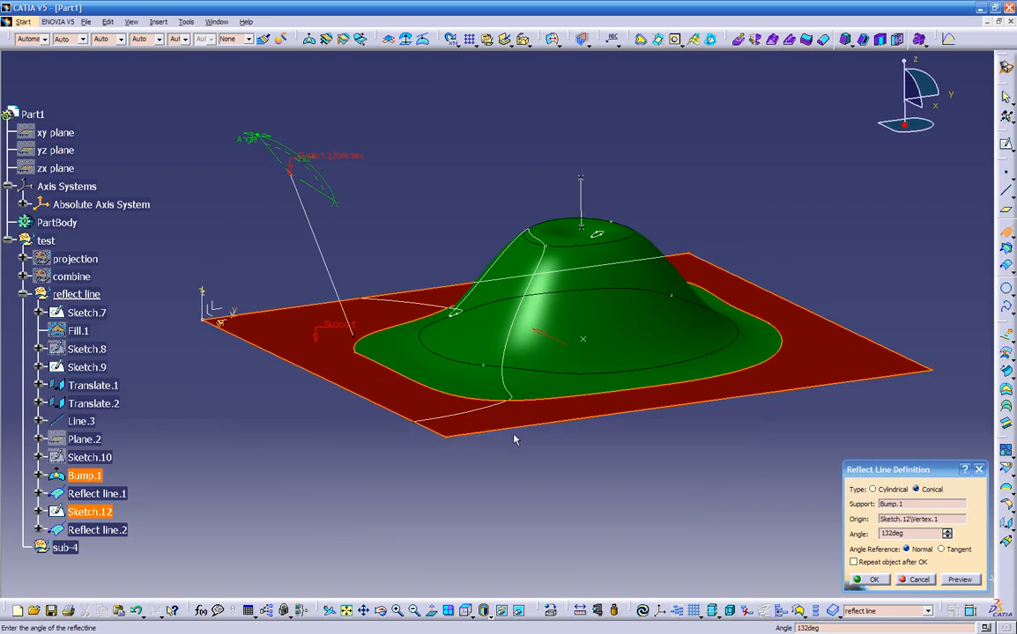
left_click(873, 580)
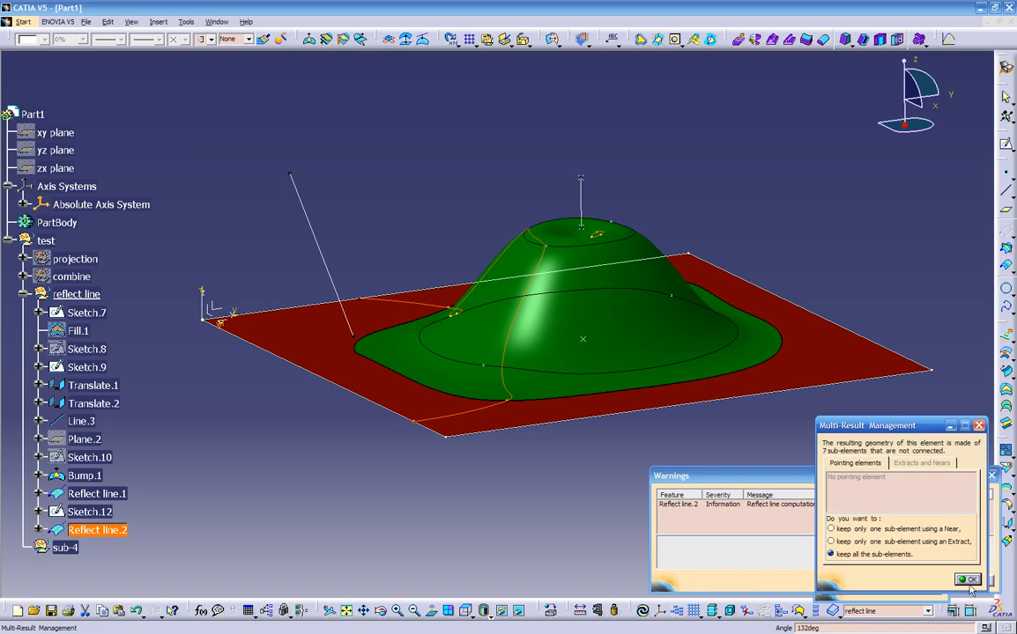
left_click(974, 580)
left_click(877, 532)
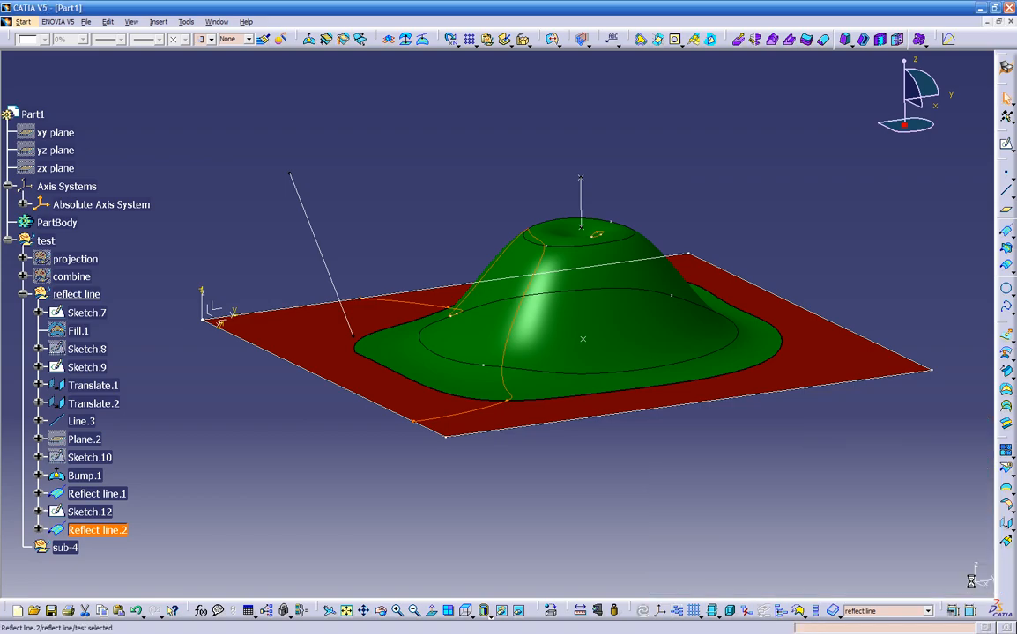
Hide the reflect line geometrical set, check it in the hidden space, return to the visible space and collapse its branch.
middle_click_drag(775, 504, 491, 486)
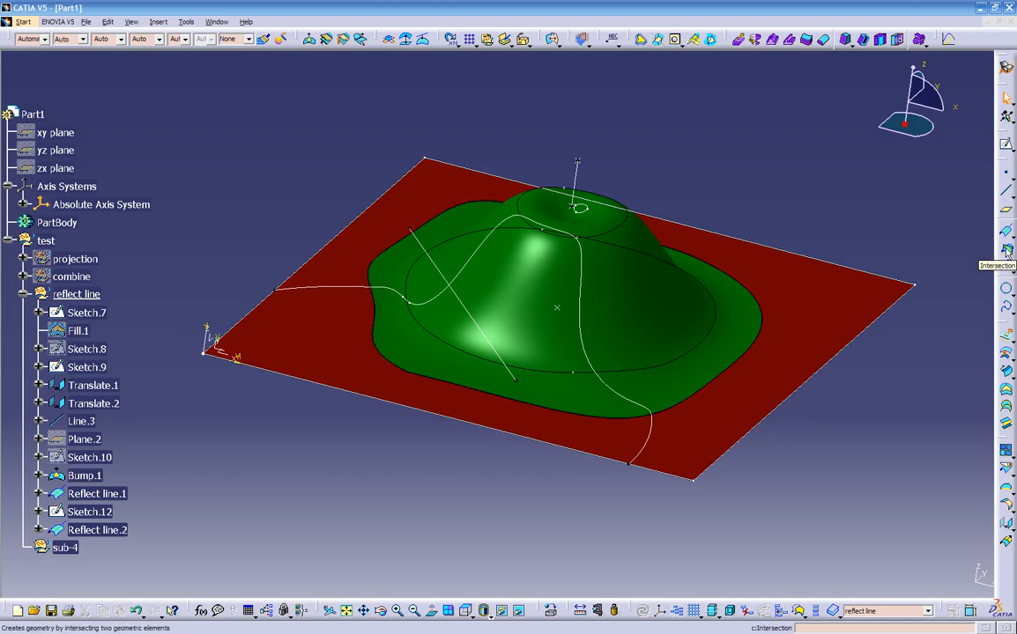
left_click(77, 296)
right_click(78, 299)
left_click(95, 304)
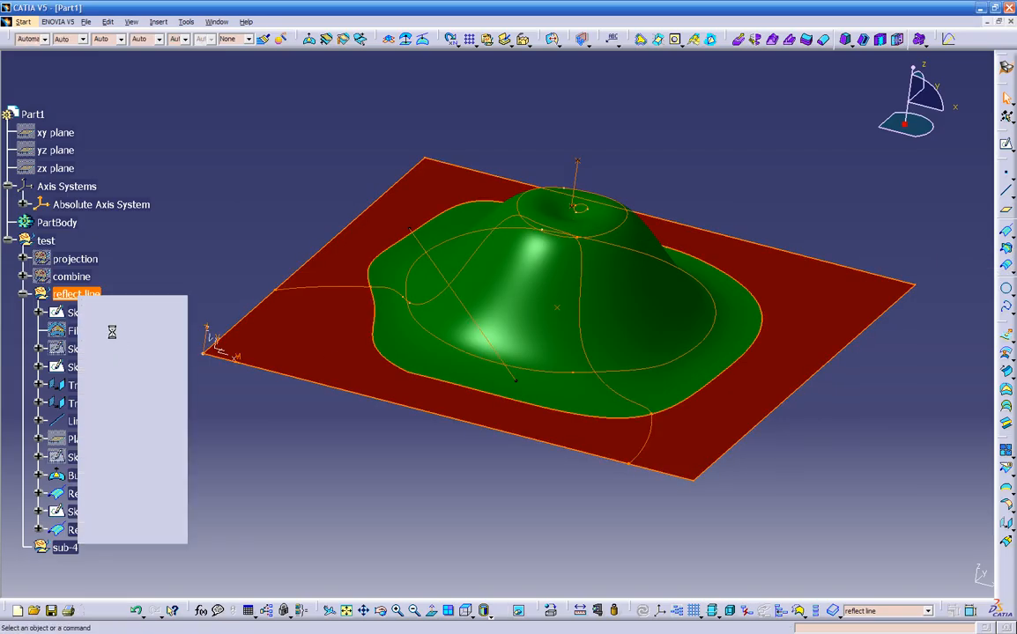
left_click(519, 612)
middle_click_drag(469, 518, 141, 548)
middle_click_drag(295, 408, 414, 474)
left_click(519, 612)
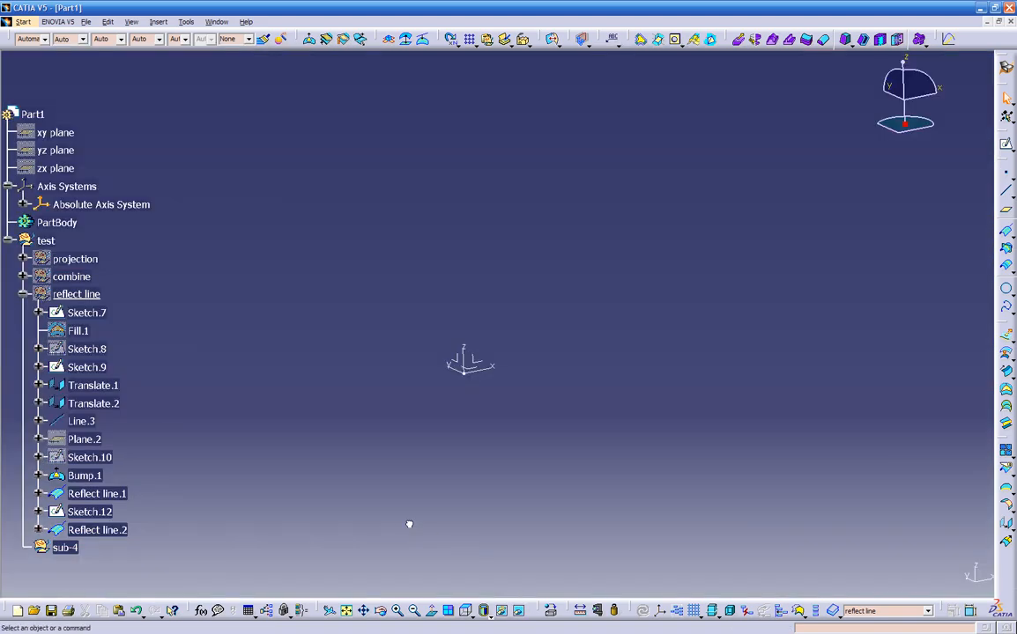
left_click(24, 294)
right_click(48, 314)
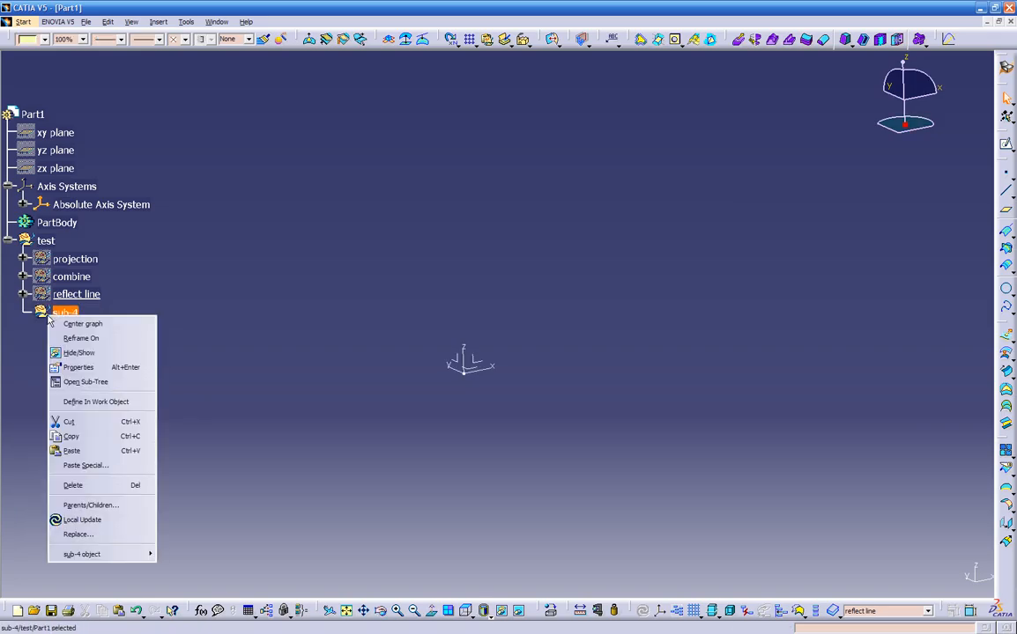
left_click(91, 367)
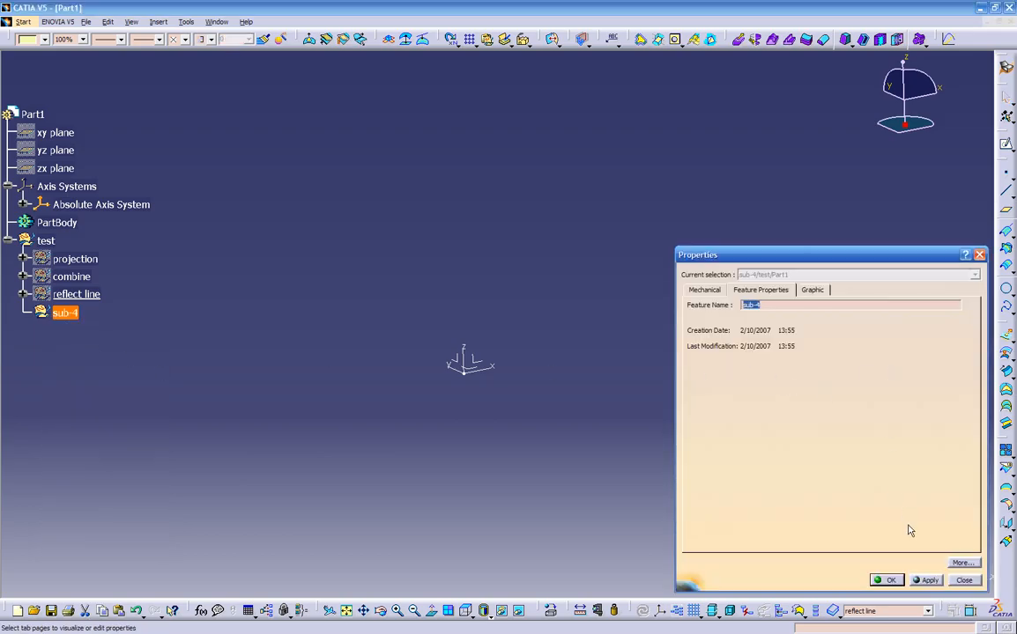
left_click(964, 580)
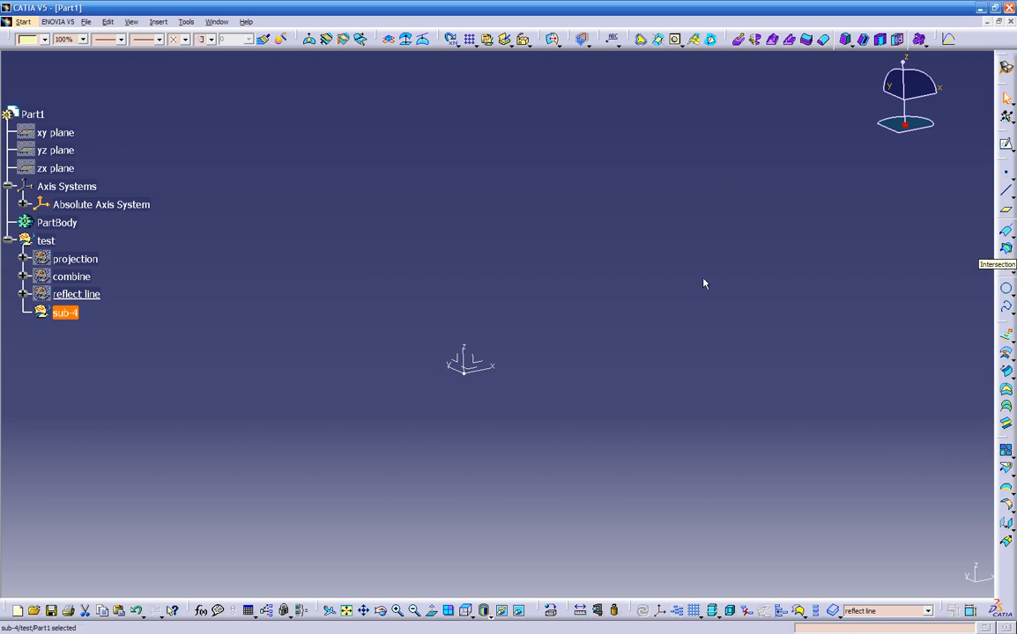
Rename the sub-4 geometrical set as intersection.
right_click(65, 312)
left_click(78, 364)
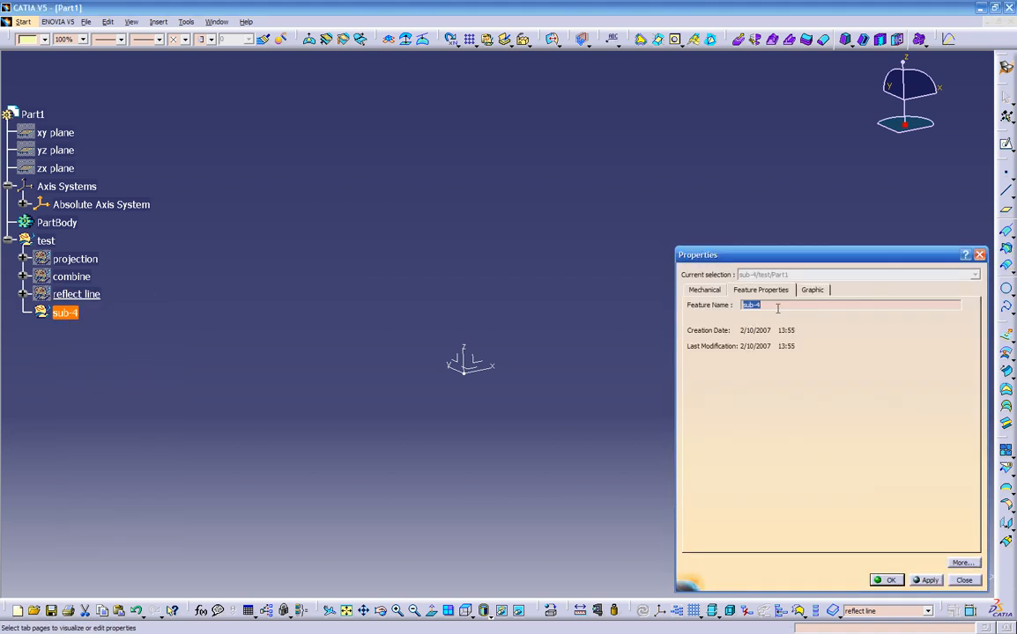
type("intersection")
key("Return")
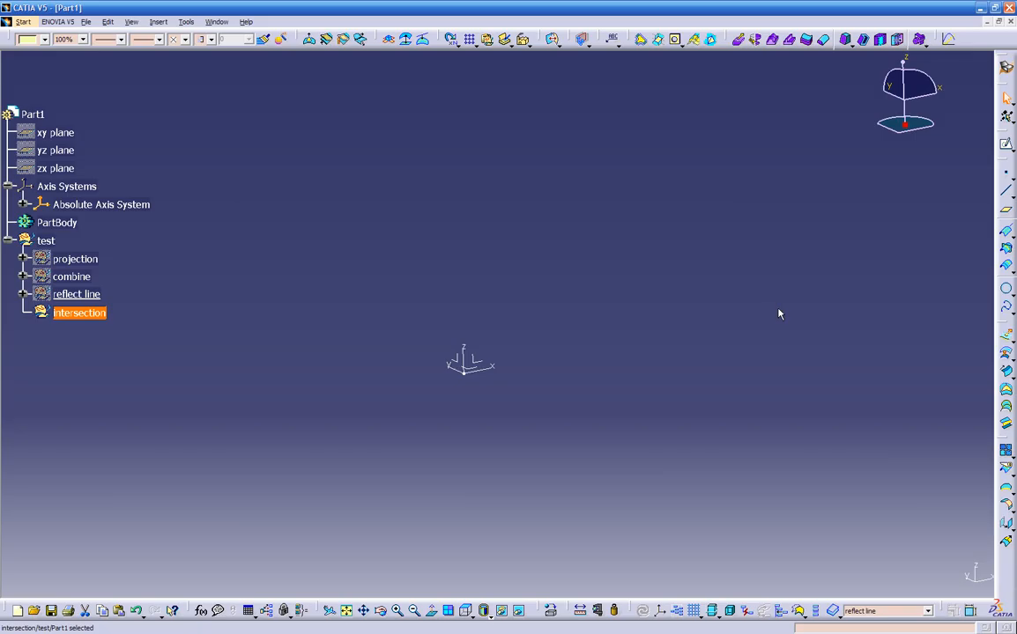
left_click(220, 400)
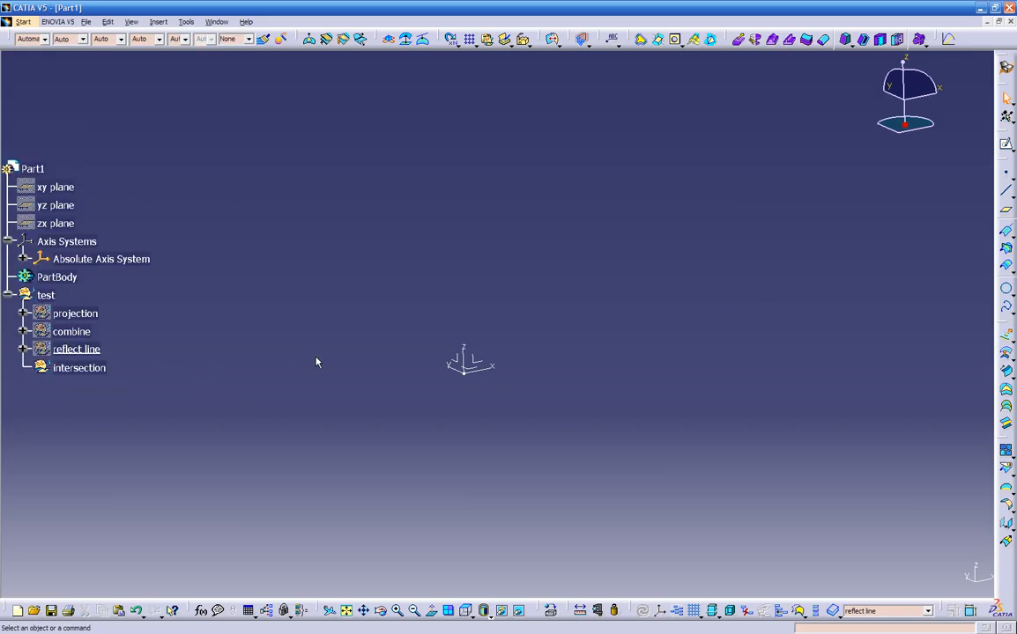
Open a sketch on the zx plane of the axis system and draw a rectangle.
left_click(1005, 144)
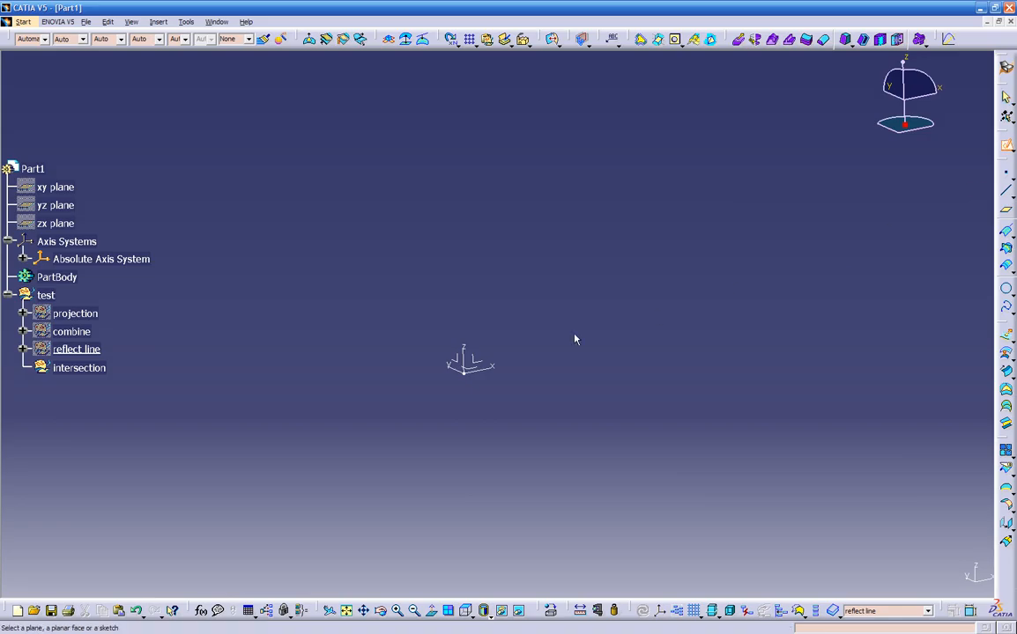
left_click(466, 362)
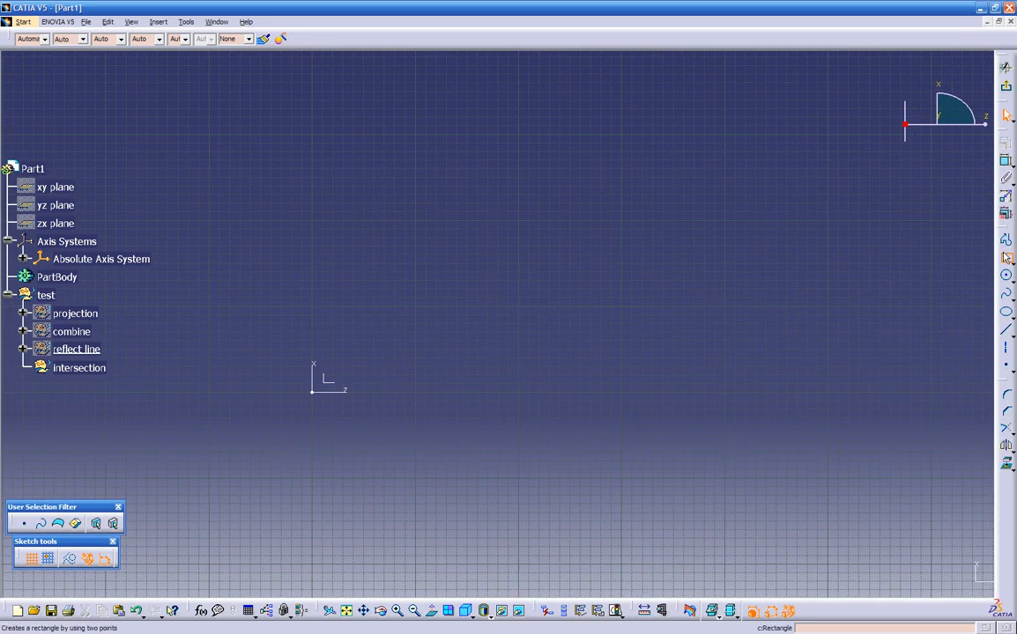
left_click(1005, 257)
left_click(441, 388)
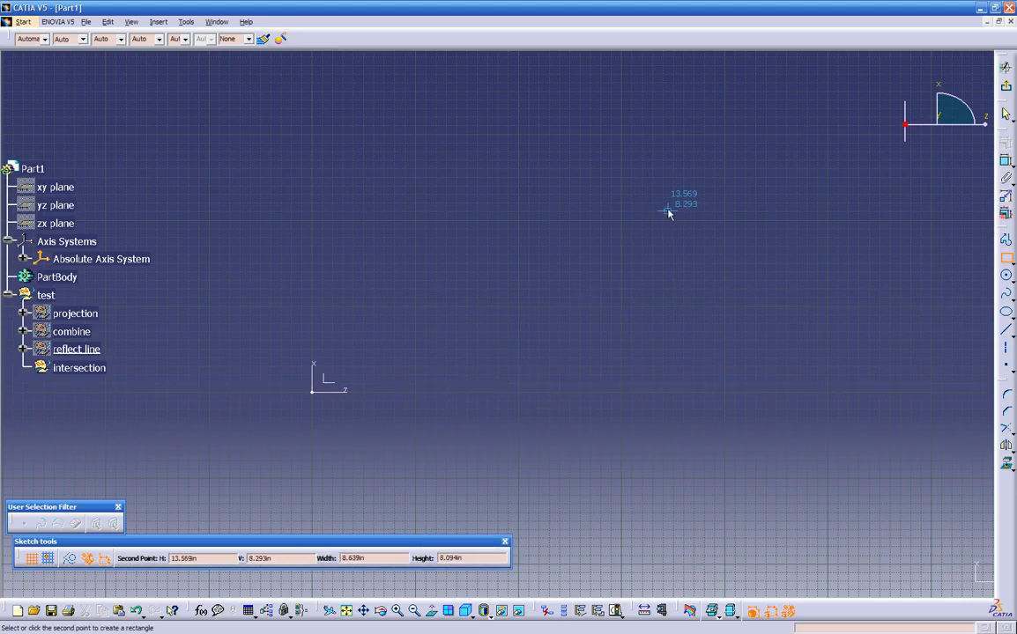
left_click(649, 161)
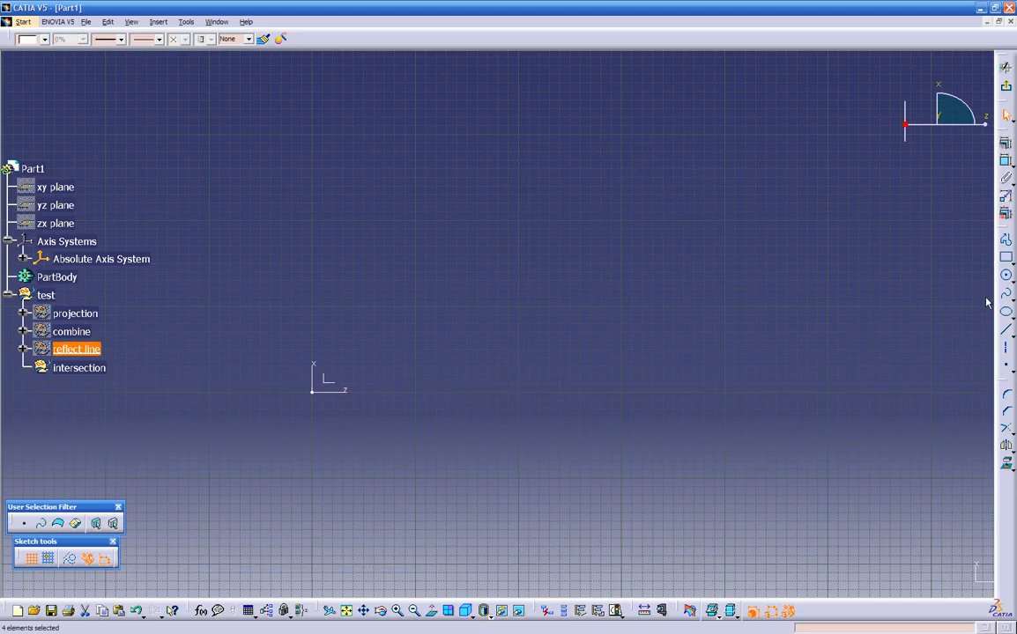
Sketch a freehand profile of connected lines and tangent arcs across and around the rectangle.
left_click(1005, 241)
left_click(782, 296)
left_click_drag(517, 176, 406, 264)
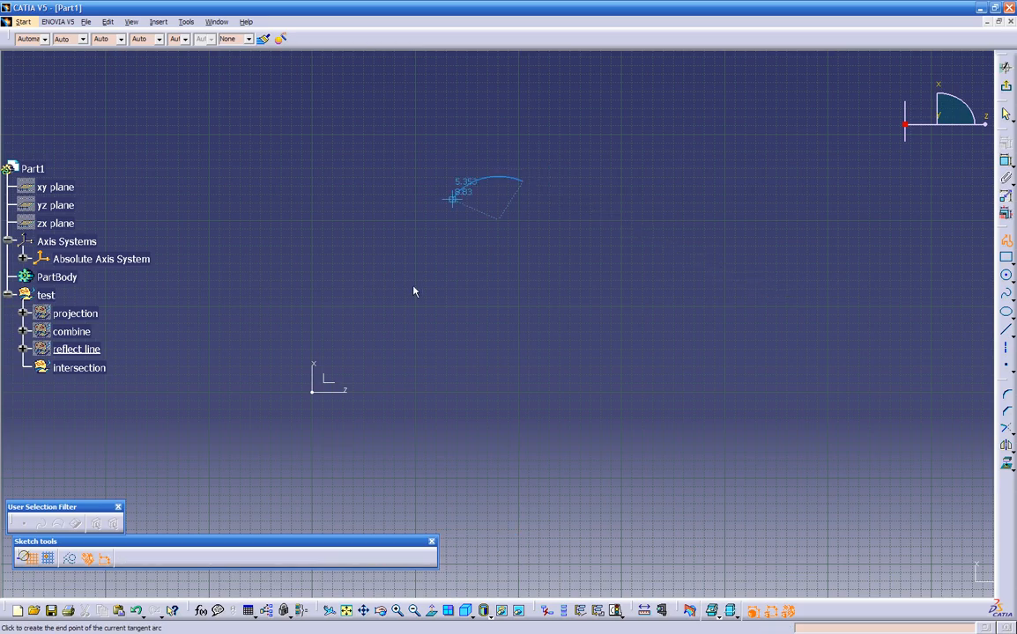
left_click(403, 172)
left_click_drag(333, 197, 291, 258)
left_click(541, 362)
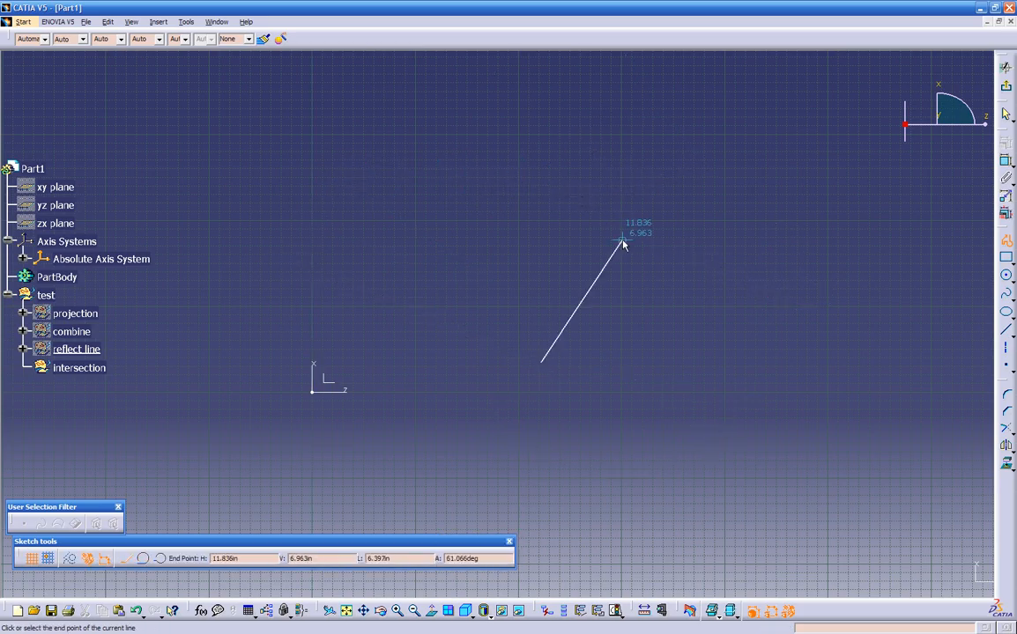
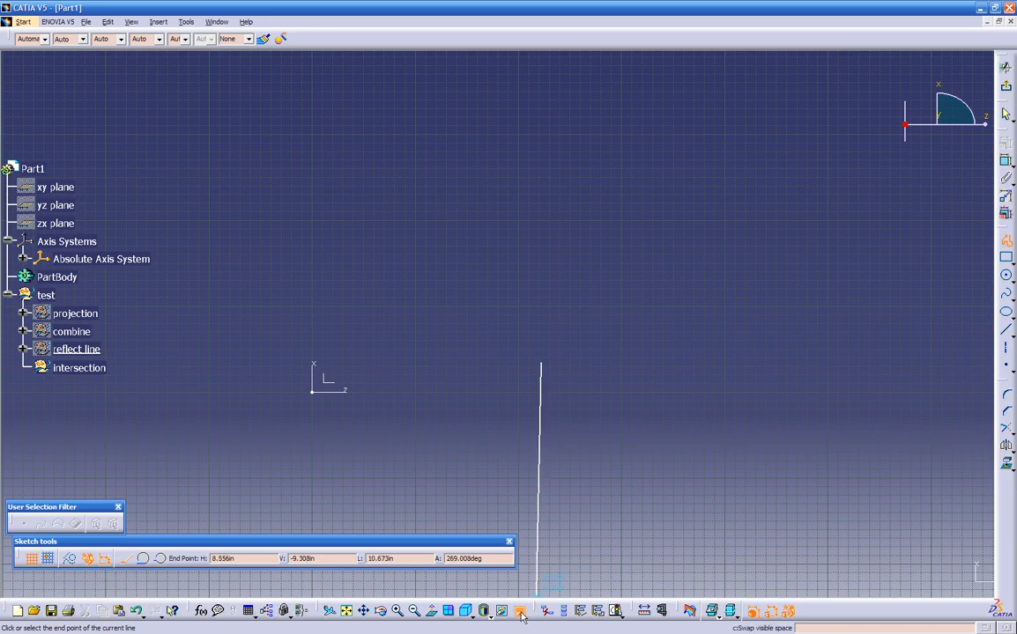
Extend the profile with straight segments in the hidden space, then swap back to the visible space and exit the sketch.
left_click(520, 611)
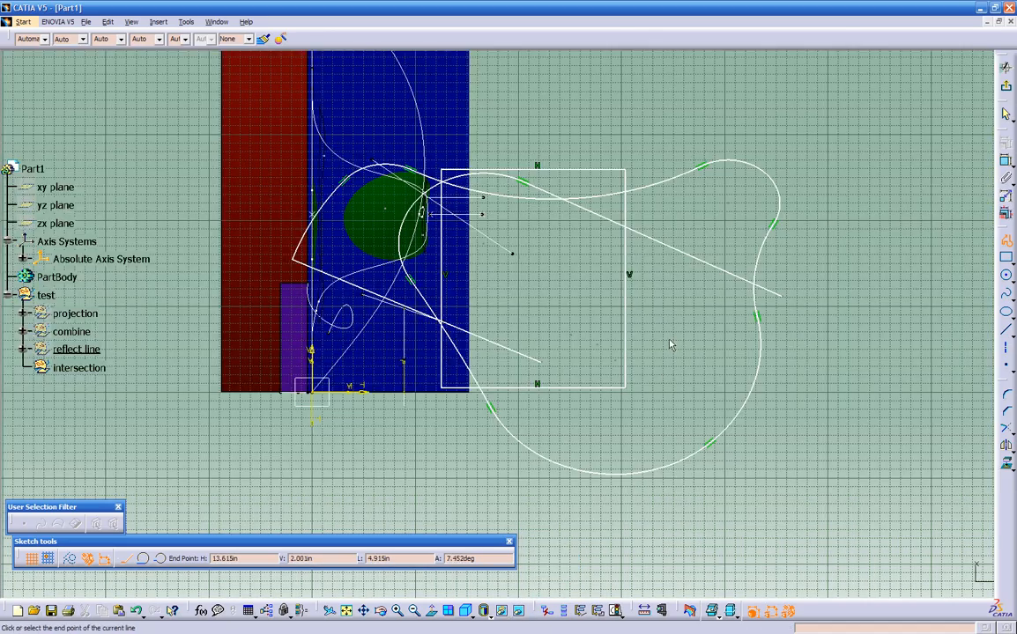
left_click(700, 137)
left_click(710, 465)
left_click(545, 503)
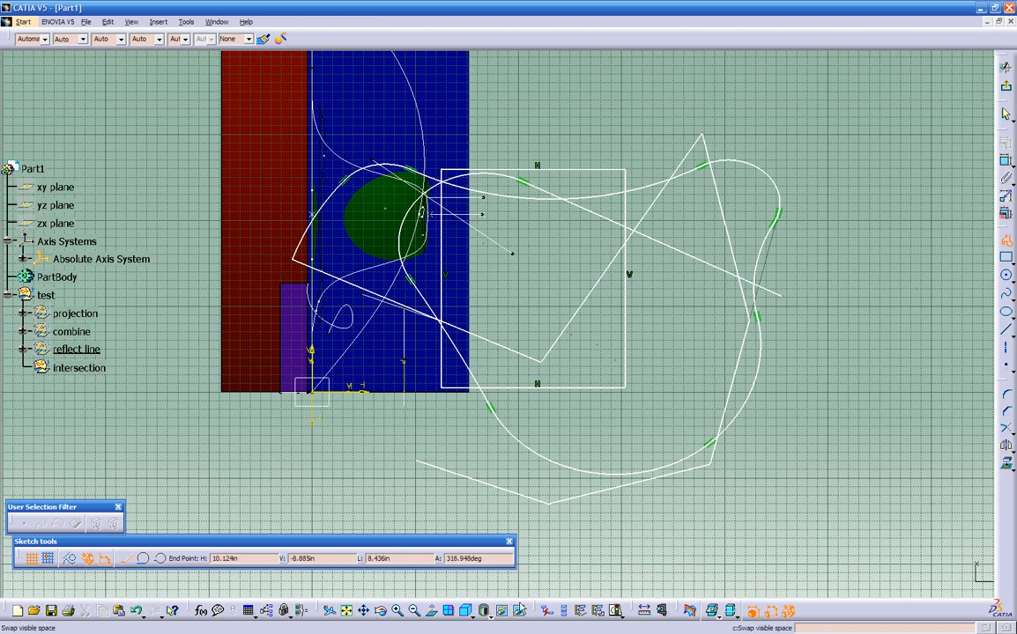
left_click(519, 610)
middle_click_drag(526, 276, 531, 325, "ctrl")
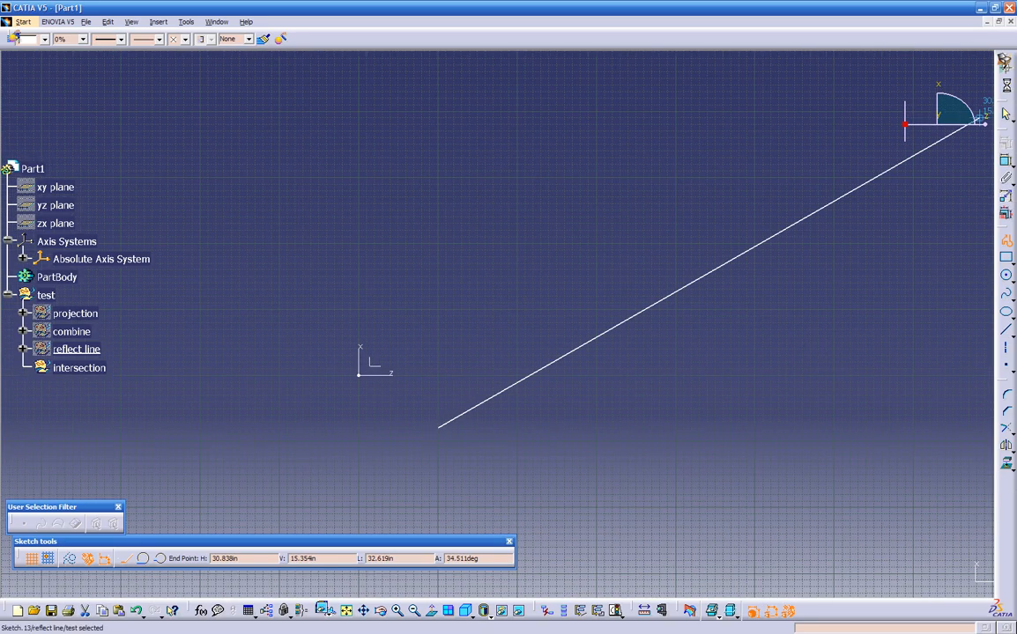
left_click(1007, 86)
Define the intersection geometrical set as the in-work object.
mouse_move(496, 429)
middle_mouse_down()
mouse_move(511, 370)
mouse_move(503, 321)
middle_mouse_up()
middle_click_drag(424, 454, 472, 339)
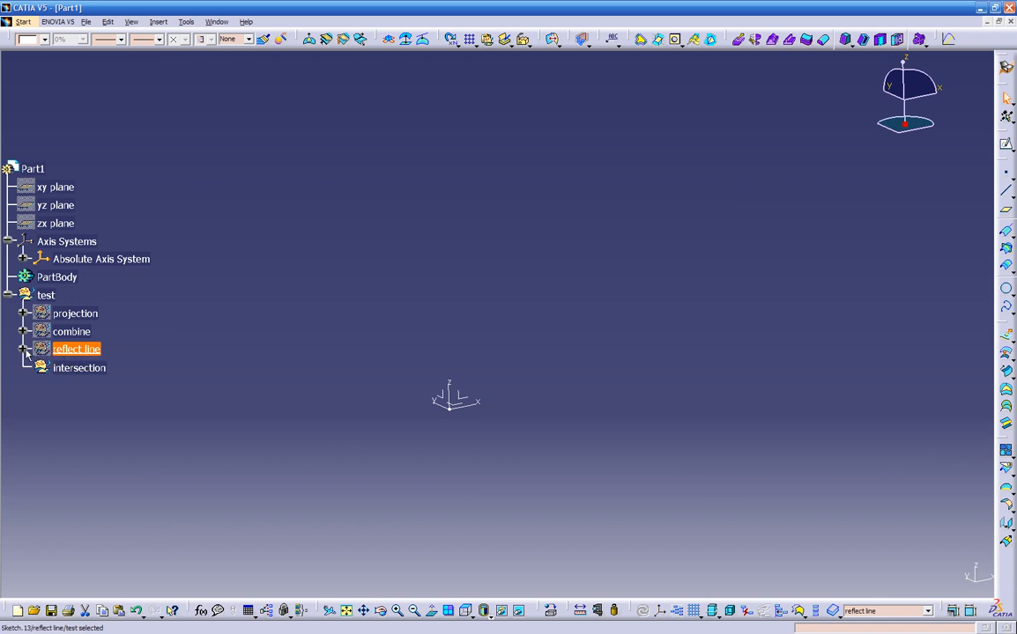
right_click(54, 368)
left_click(105, 456)
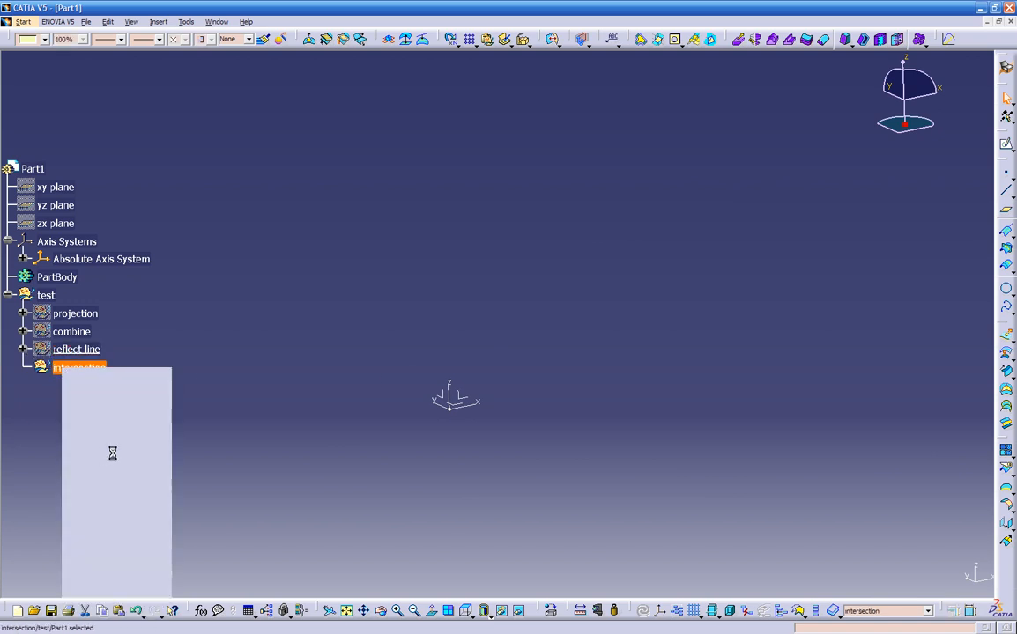
Open a sketch on the xy plane of the axis system, draw a five-point wavy spline starting at the origin, and exit the sketch.
middle_click_drag(409, 412, 400, 383)
left_click(440, 366)
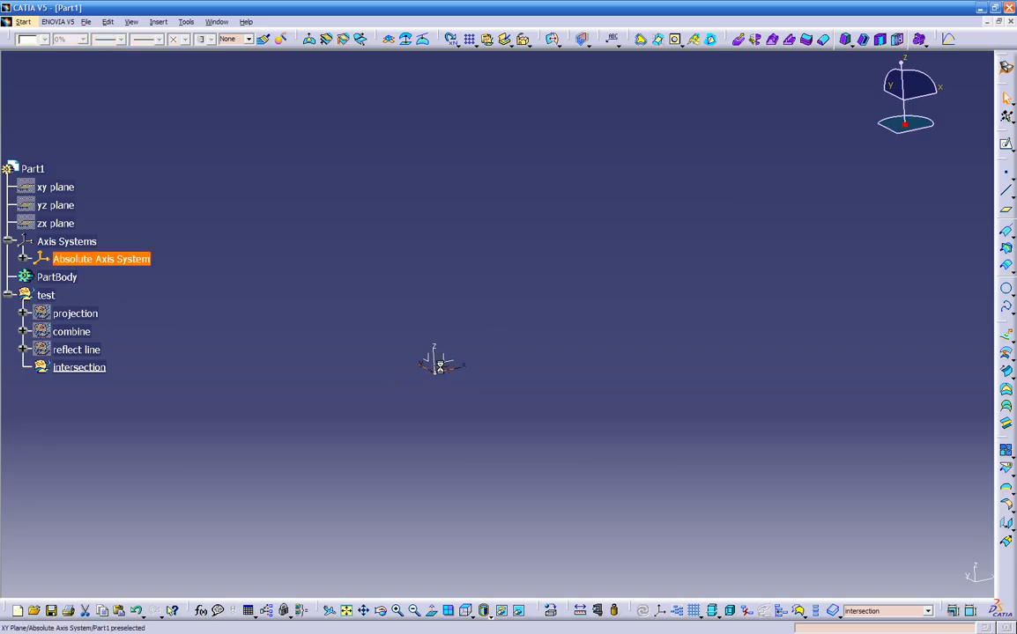
left_click(1006, 147)
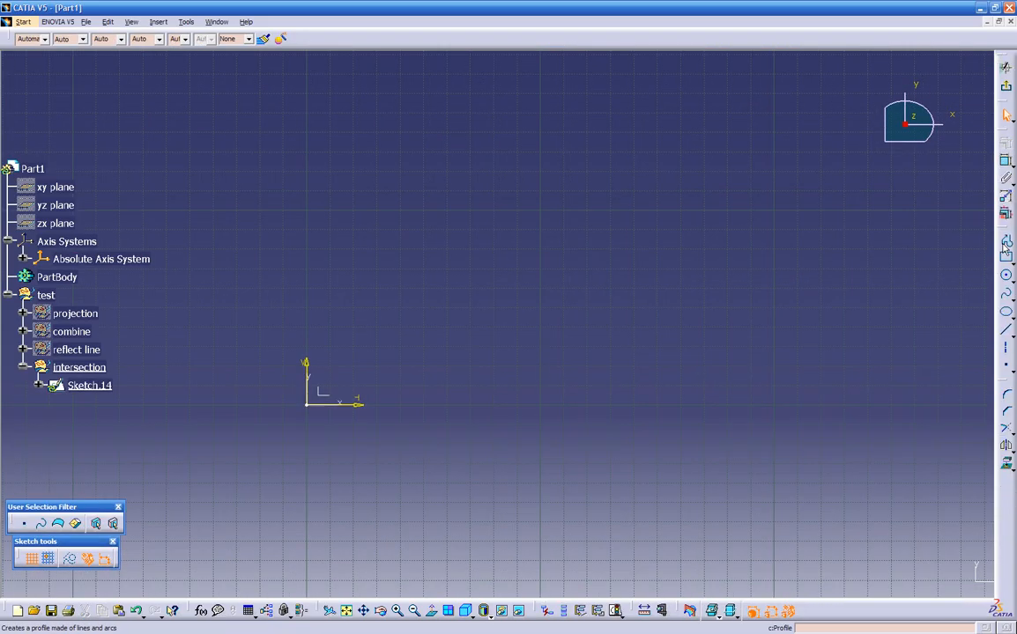
left_click(1007, 289)
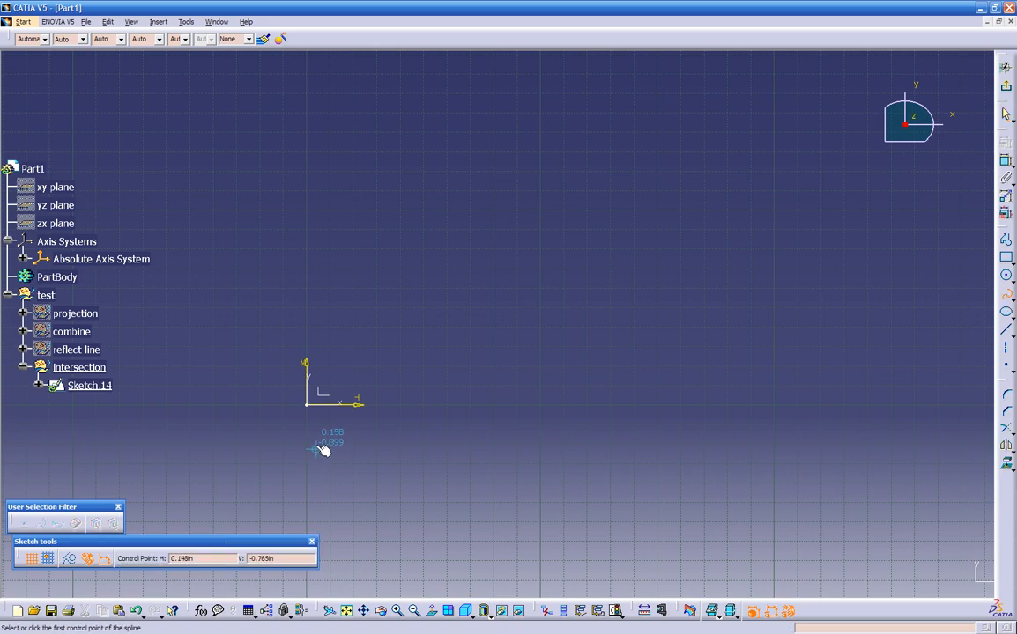
left_click(307, 403)
left_click(357, 300)
left_click(368, 146)
middle_click_drag(352, 86, 332, 264)
left_click(344, 132)
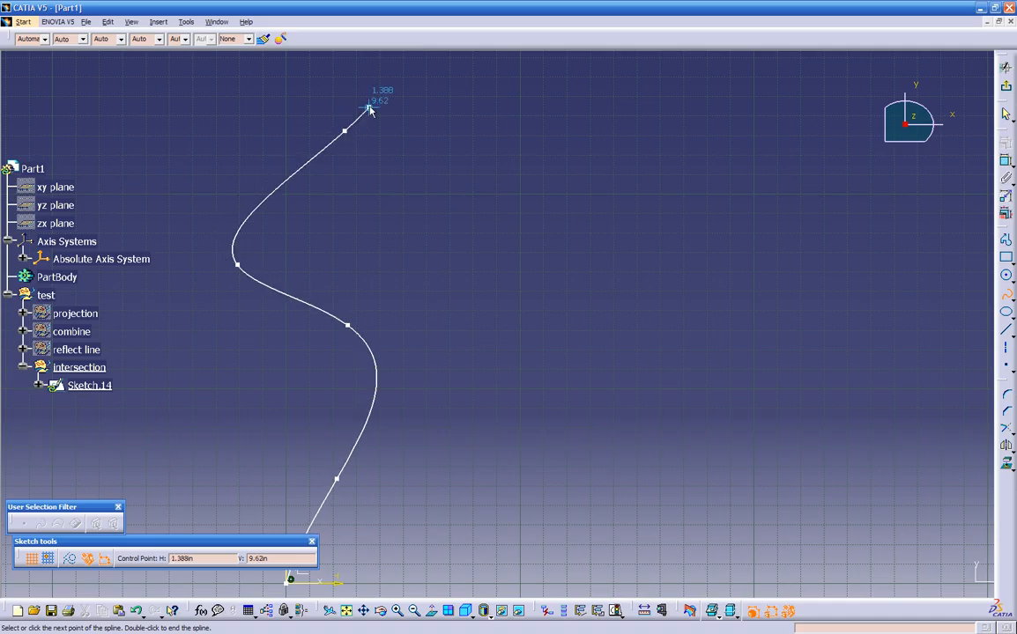
key("Escape")
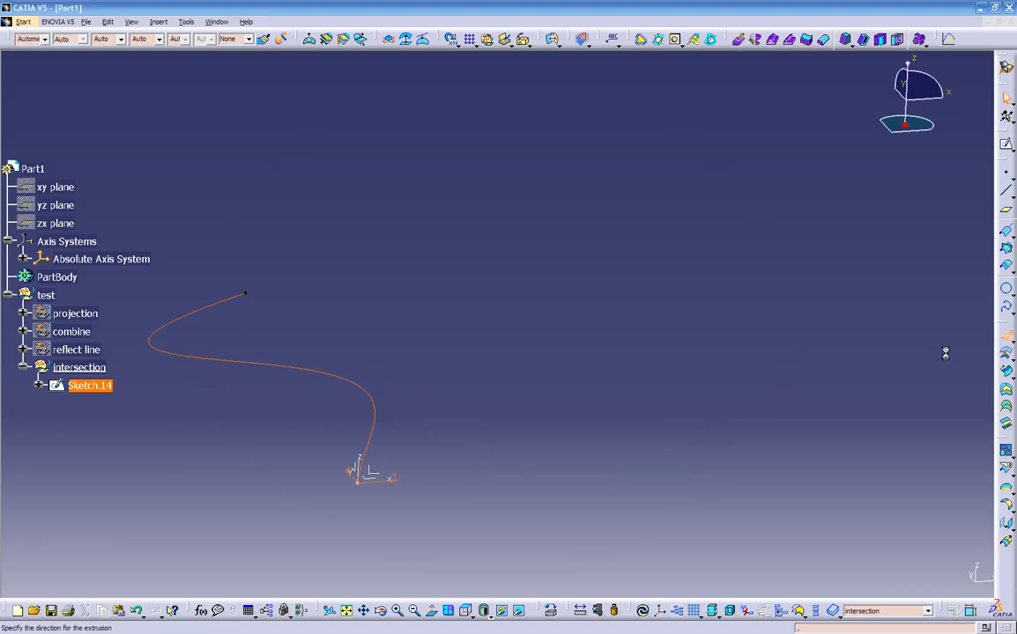
Extrude the spline sketch into a surface with limits of about 1.535 in and 1.22 in on its two sides.
left_click(1007, 340)
middle_click_drag(369, 377, 423, 280)
left_click_drag(379, 107, 360, 242)
middle_click_drag(439, 348, 502, 279)
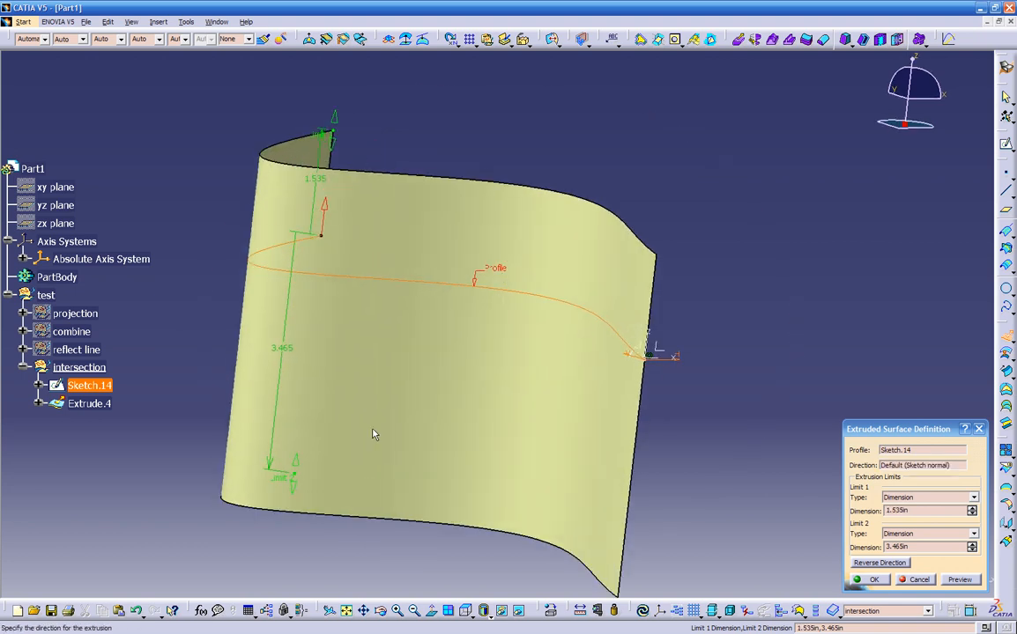
left_click_drag(296, 475, 436, 333)
left_click(868, 579)
Sketch a five-point wavy spline along the extruded surface on the axis system's yz plane and exit the sketch.
middle_click_drag(770, 396, 311, 231)
left_click(626, 354)
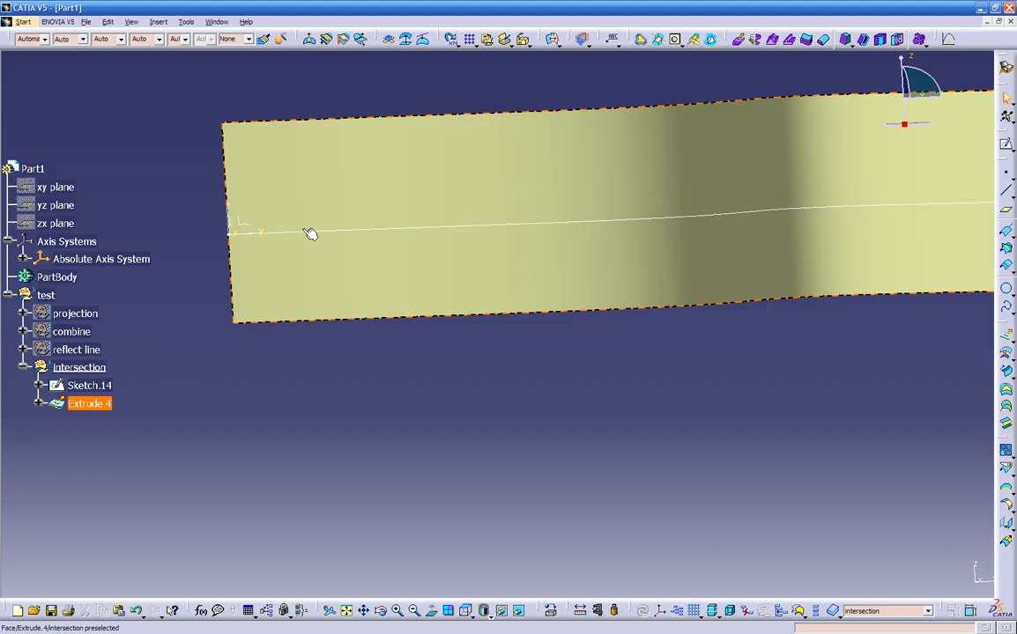
left_click(246, 229, "ctrl")
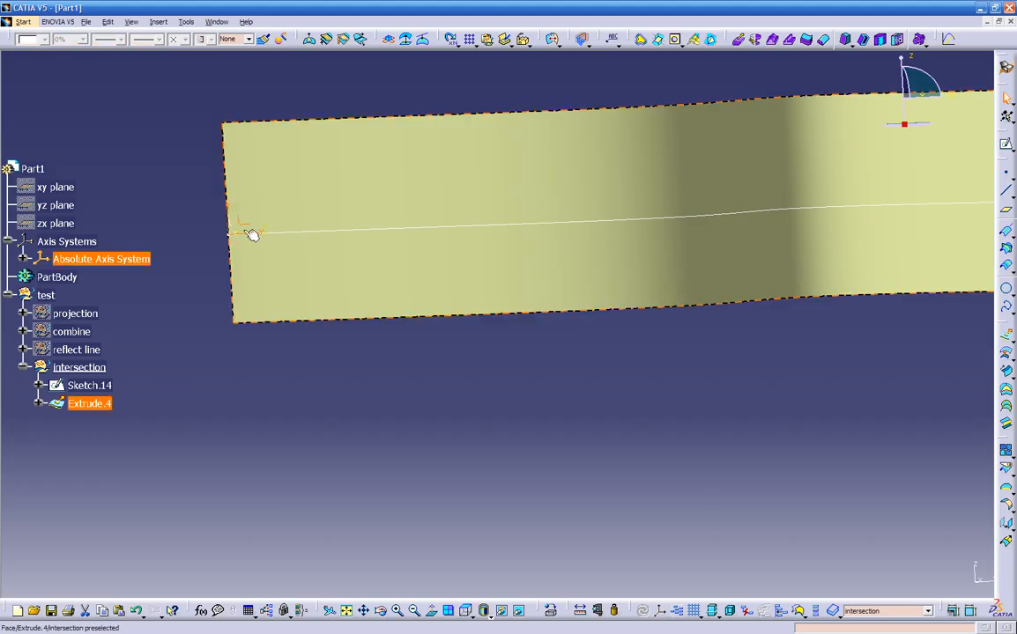
left_click(1005, 144)
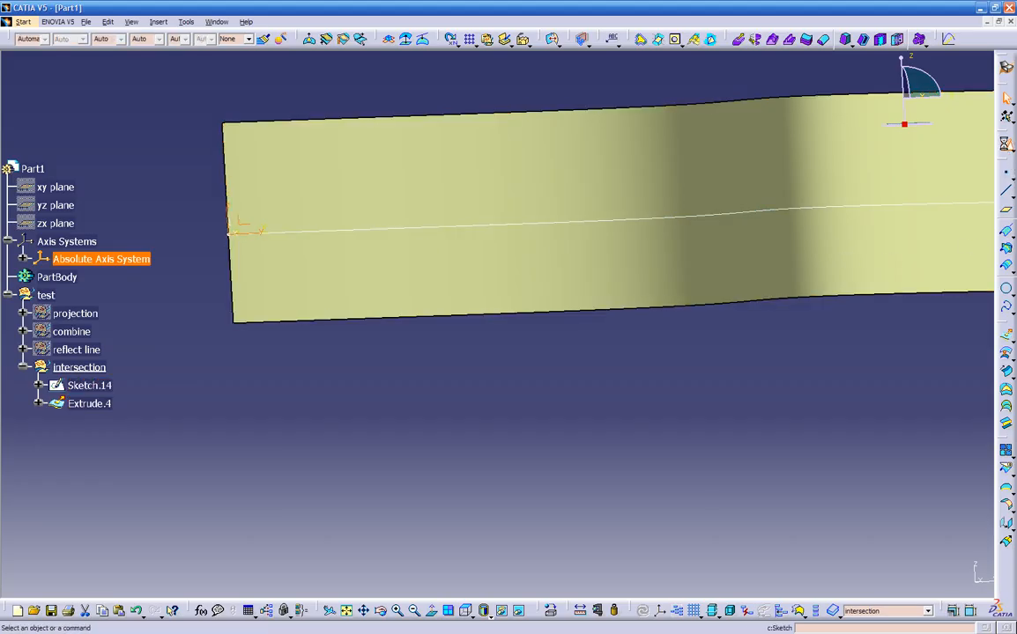
middle_click_drag(721, 279, 657, 337)
left_click(669, 347)
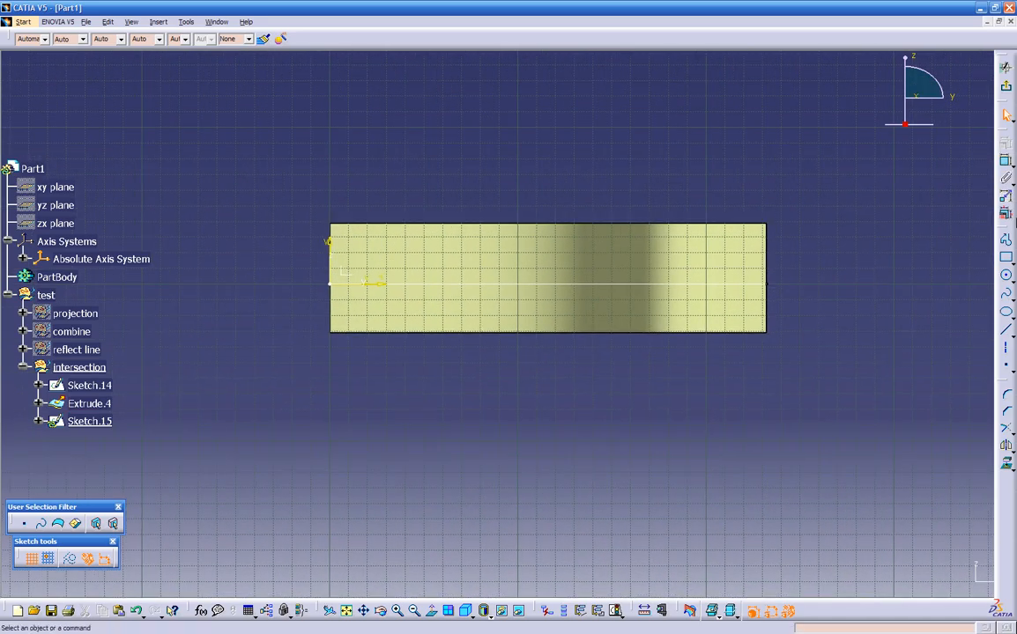
left_click(1005, 296)
left_click(385, 300)
left_click(454, 261)
left_click(608, 282)
left_click(653, 304)
left_click(725, 265)
key("Escape")
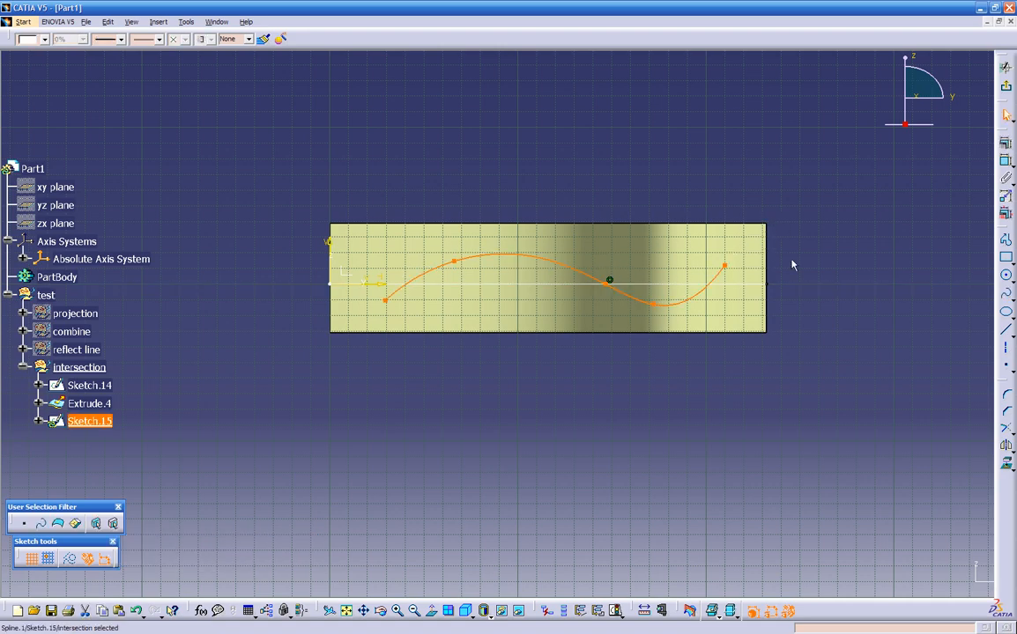
left_click(1005, 86)
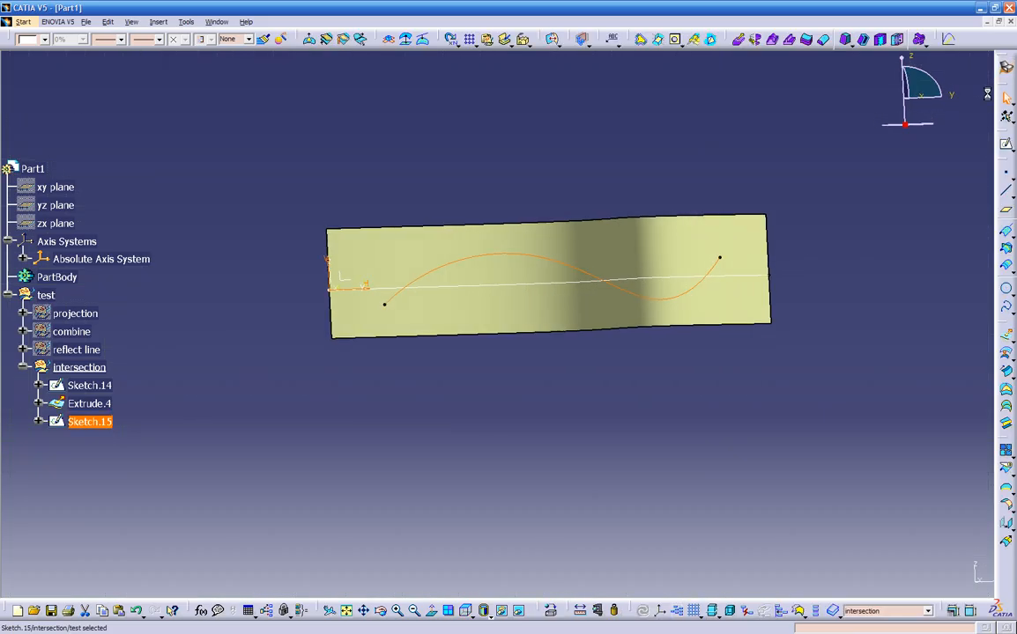
Extrude the second spline sketch through the first surface with limits of about 3.661 in and 2.126 in.
mouse_move(612, 370)
middle_mouse_down()
mouse_move(679, 403)
mouse_move(807, 385)
middle_mouse_up()
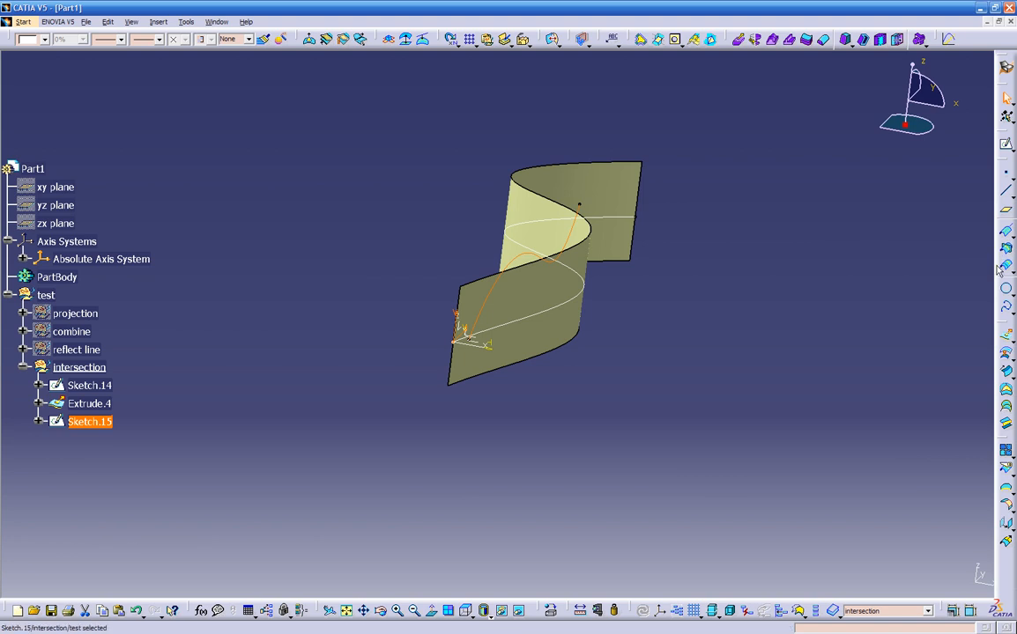
left_click(1007, 338)
middle_click_drag(652, 345, 677, 303)
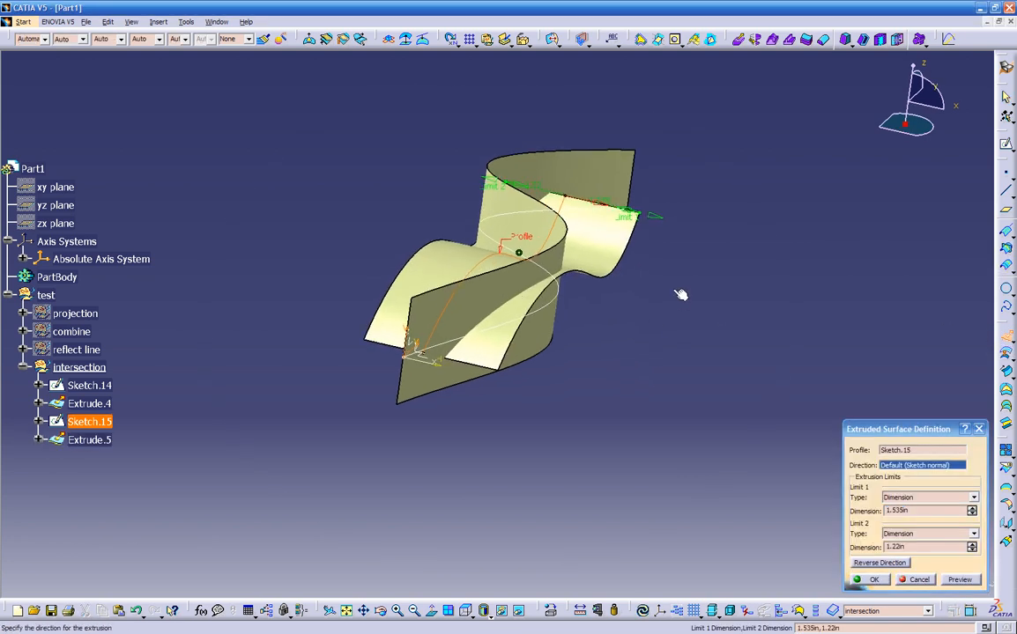
left_click_drag(656, 220, 760, 269)
middle_click_drag(517, 345, 207, 253)
left_click_drag(207, 231, 185, 246)
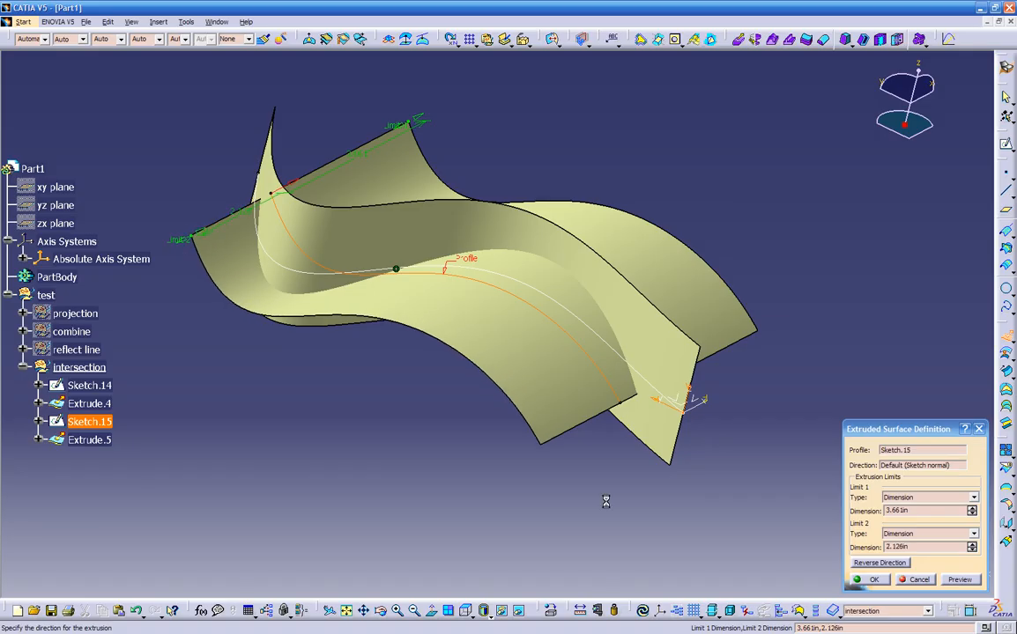
left_click(872, 579)
middle_click_drag(678, 431, 550, 451)
left_click(502, 439)
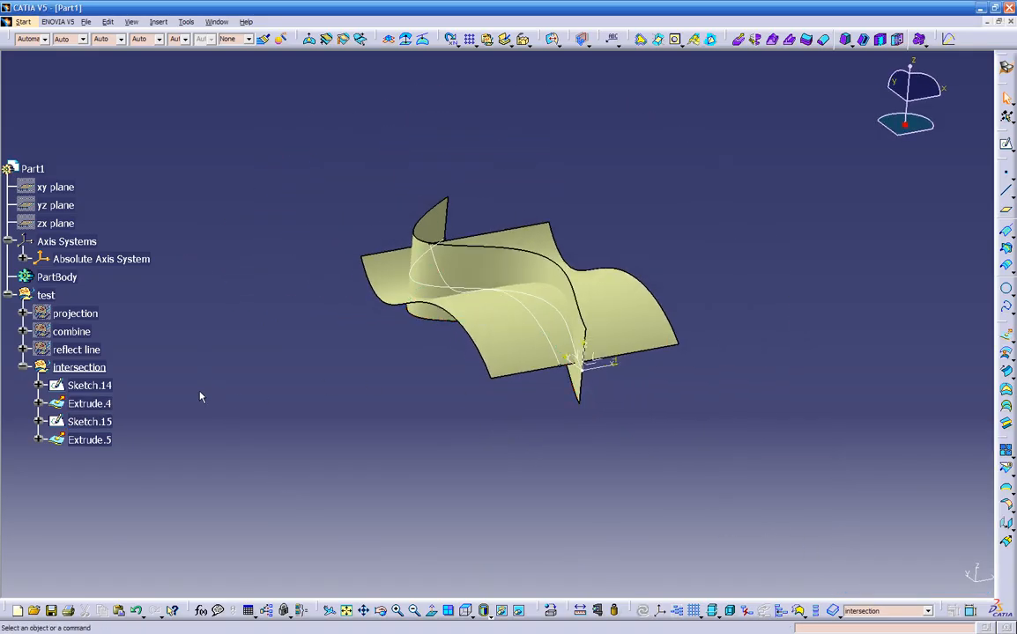
Hide both spline sketches, Sketch.15 and Sketch.14.
left_click(431, 291)
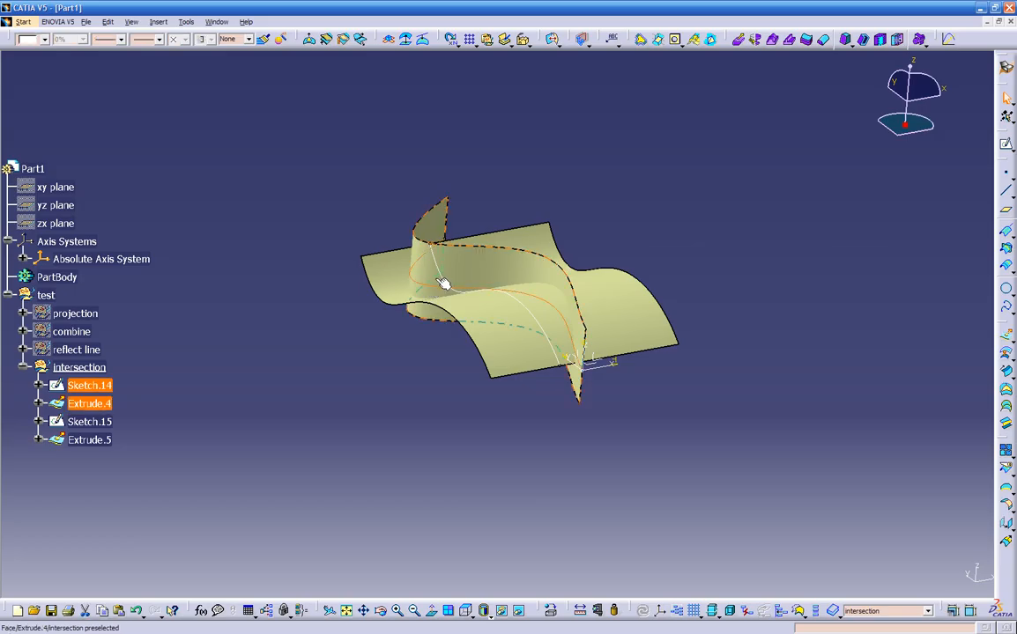
right_click(443, 271)
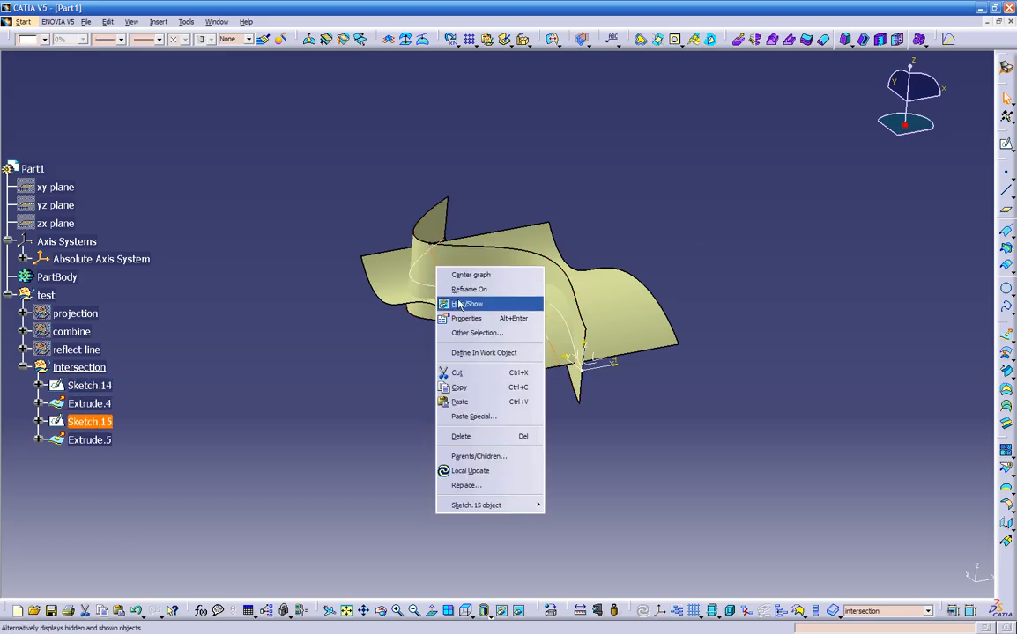
left_click(454, 304)
right_click(429, 289)
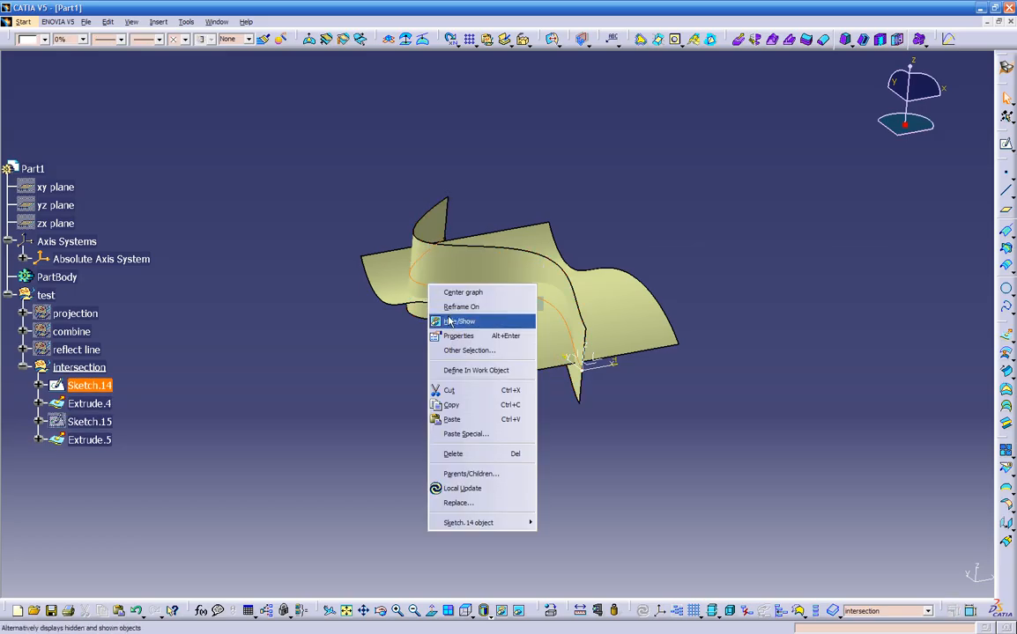
left_click(440, 322)
Colour the wide surface Extrude.5 brown and the narrow upright surface Extrude.4 dark green.
left_click(397, 283)
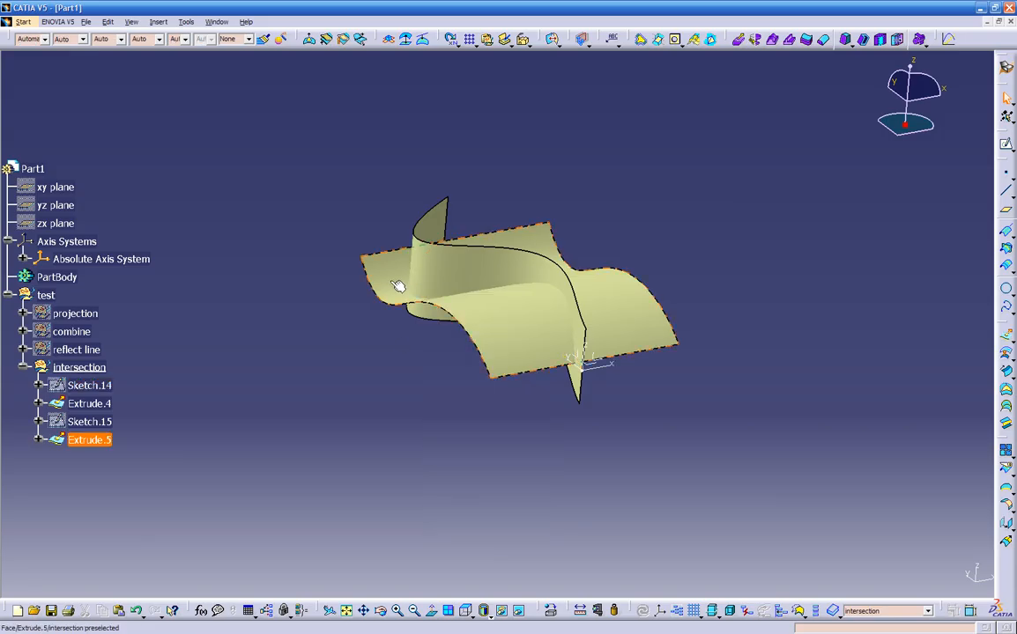
left_click(44, 40)
left_click(38, 213)
left_click(429, 281)
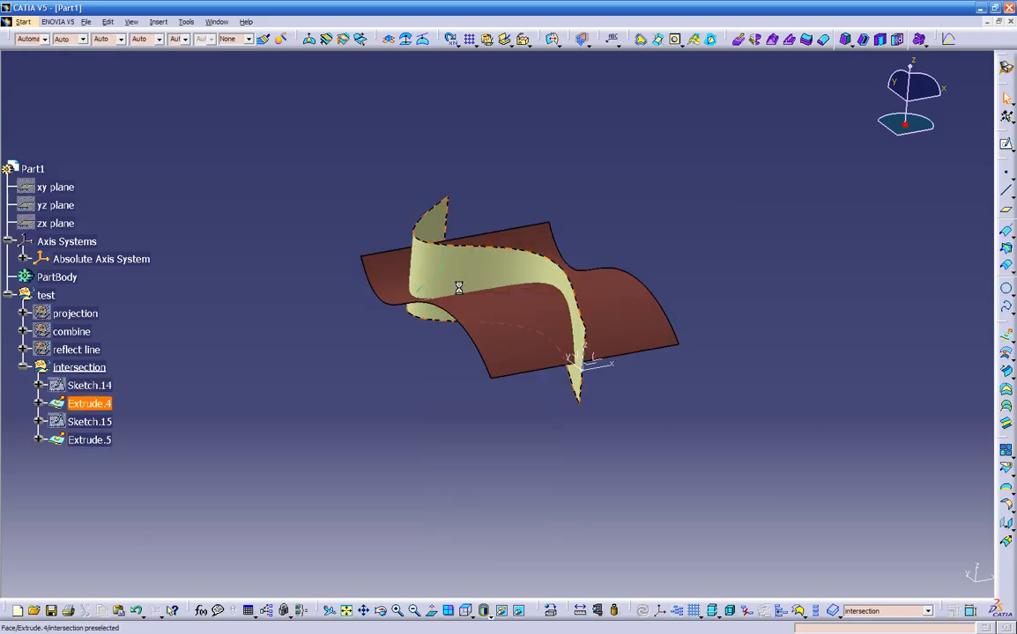
left_click(19, 40)
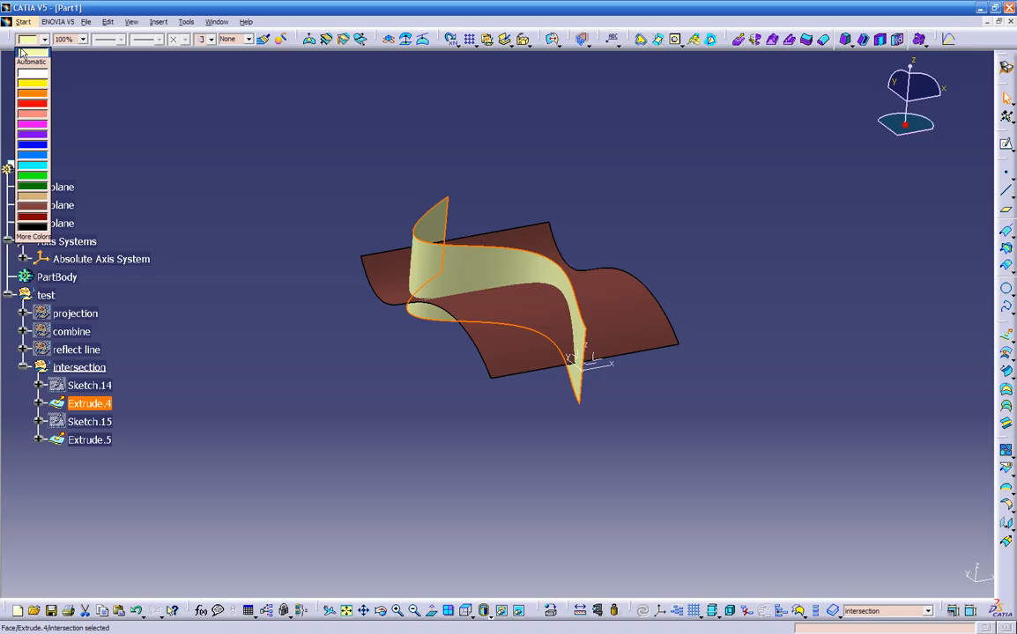
left_click(33, 187)
left_click(536, 552)
Switch to the Part Design workbench.
middle_click_drag(536, 552, 445, 294)
middle_click_drag(559, 368, 545, 456)
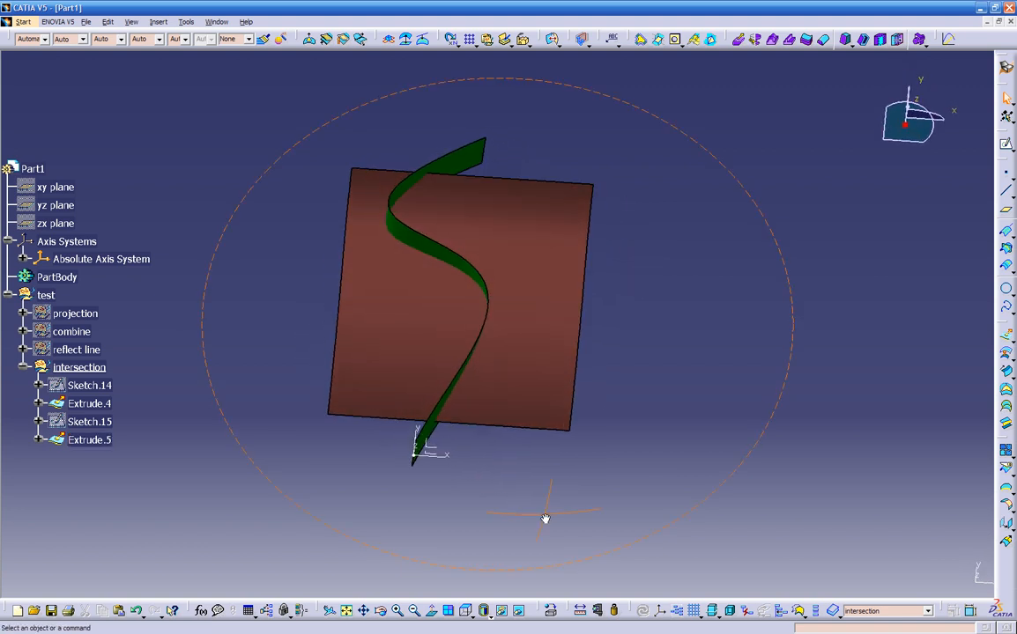
middle_click_drag(472, 426, 474, 379)
left_click(454, 392)
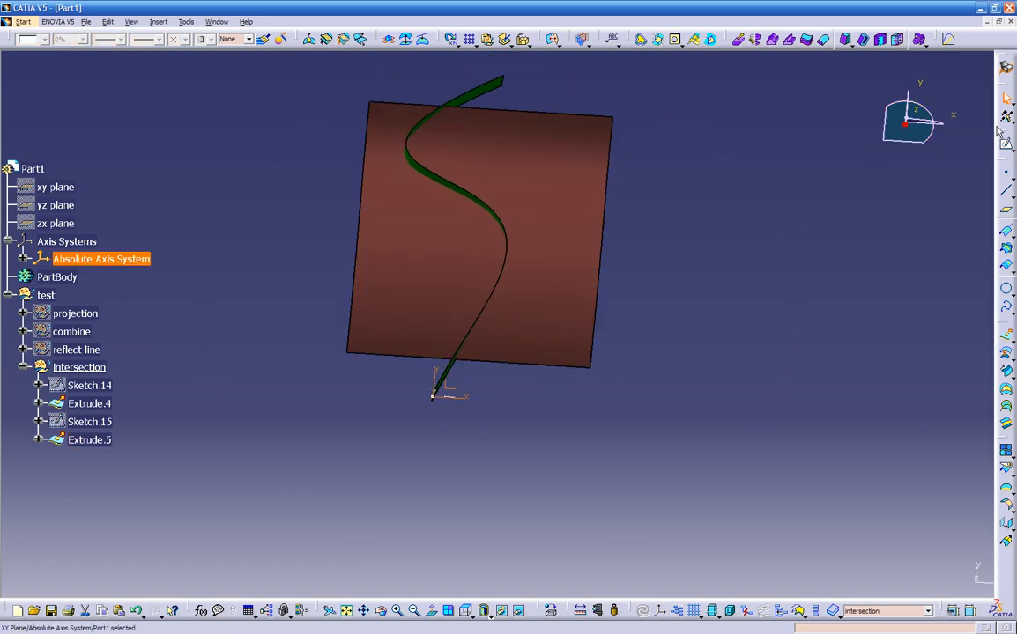
left_click(1005, 69)
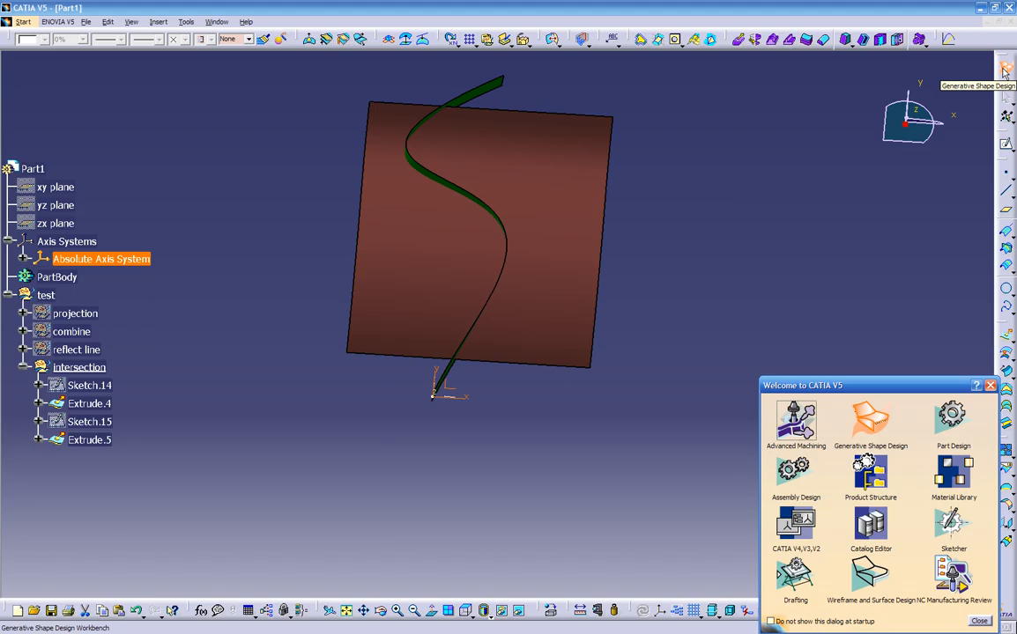
left_click(953, 416)
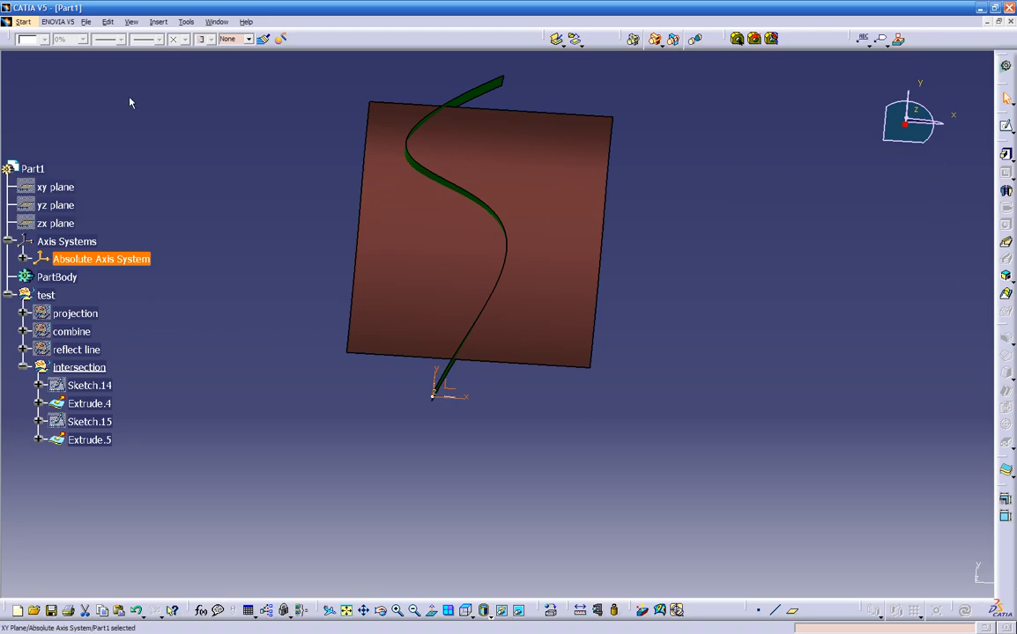
left_click(23, 22)
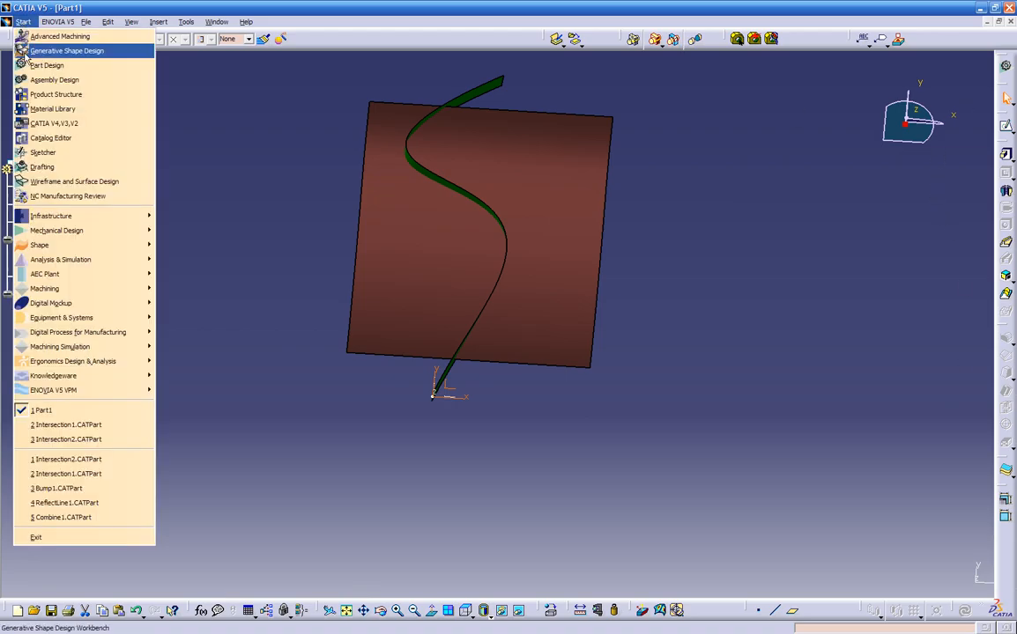
left_click(264, 79)
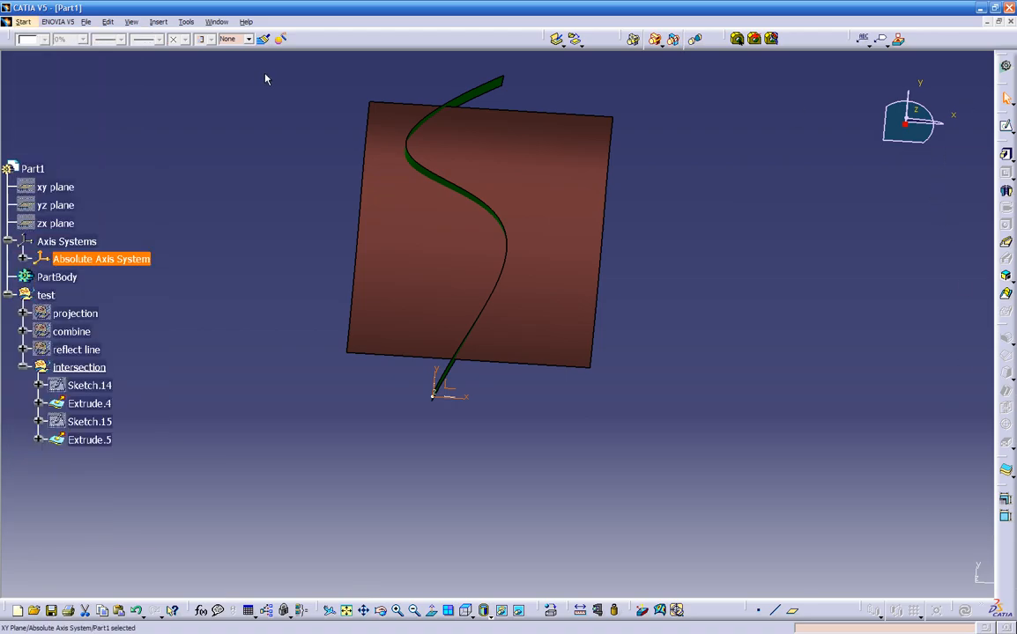
left_click(1006, 155)
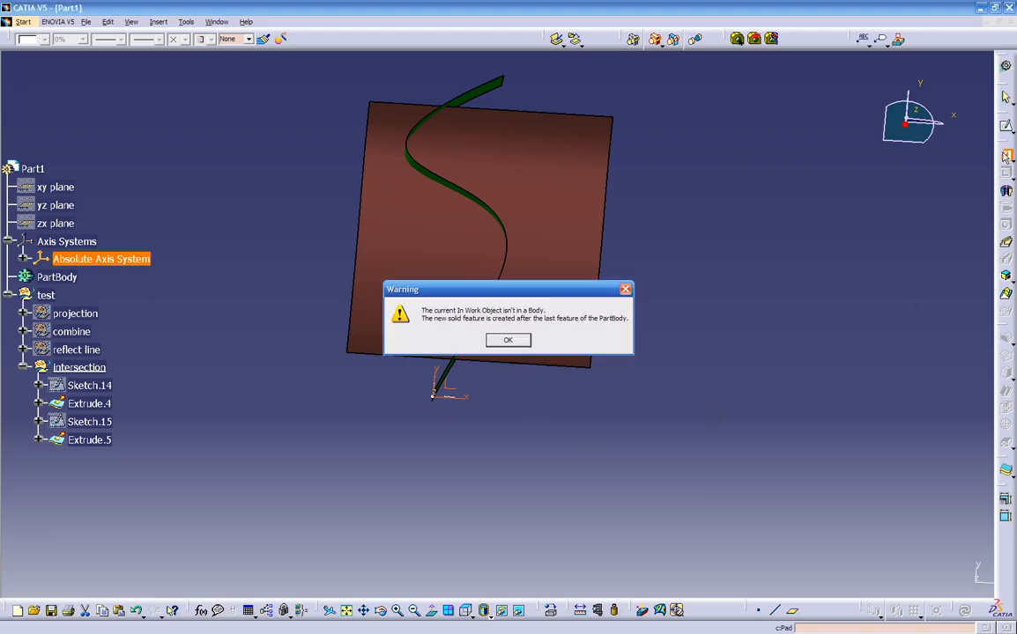
left_click(628, 290)
left_click(511, 341)
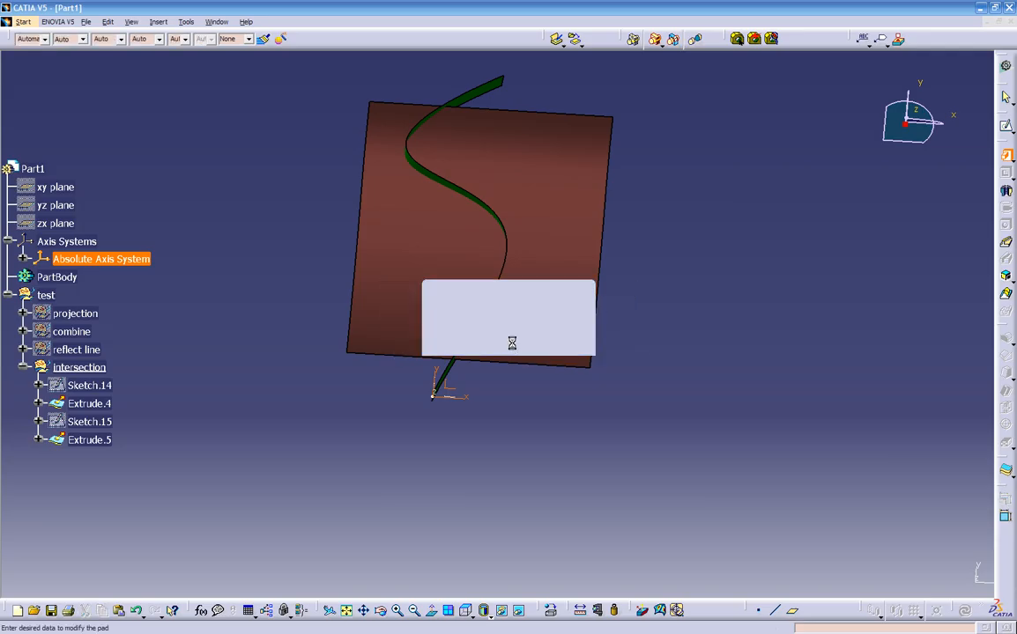
left_click(908, 578)
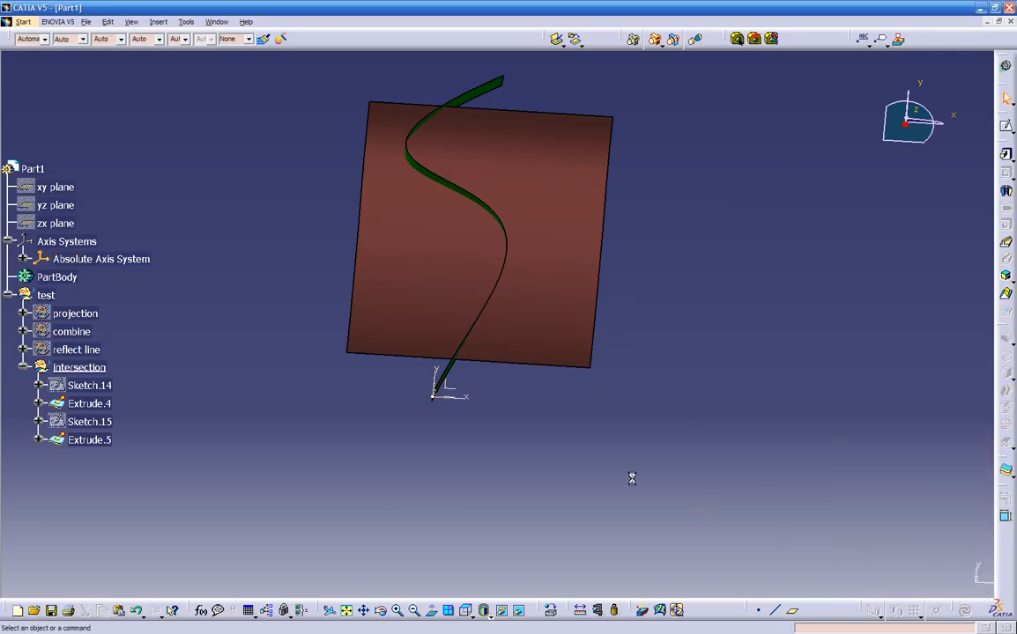
Make PartBody the active work object and start a pad with a new profile sketch on the xy plane.
right_click(56, 277)
left_click(136, 421)
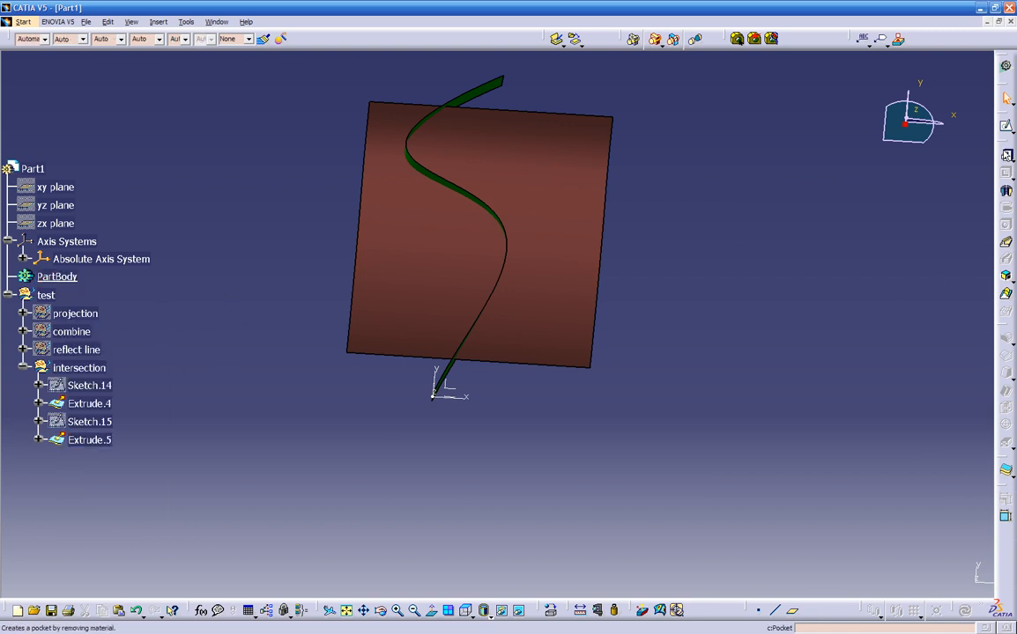
left_click(1006, 155)
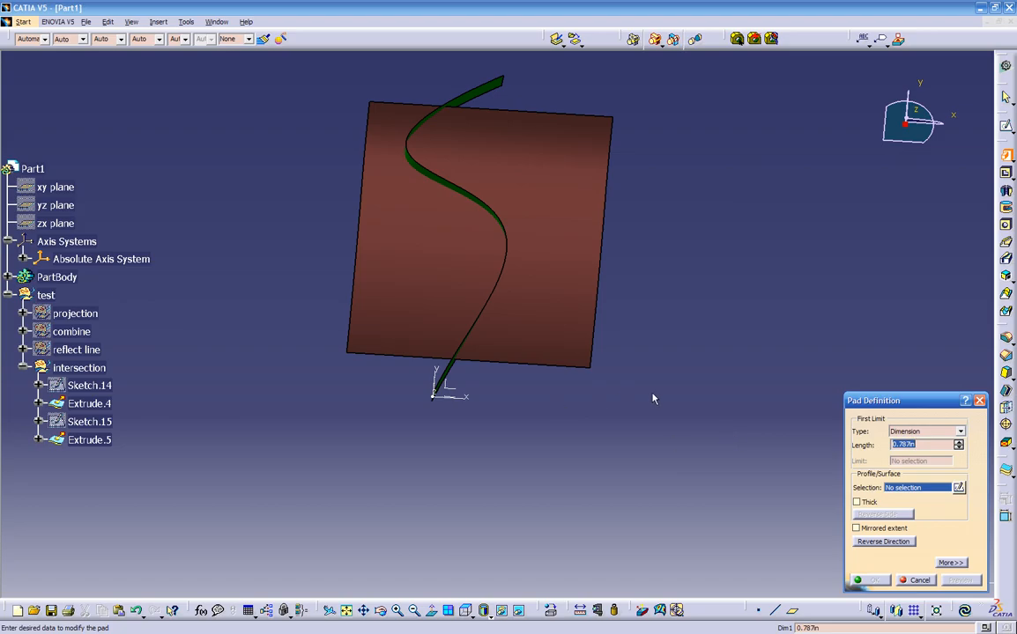
left_click(957, 488)
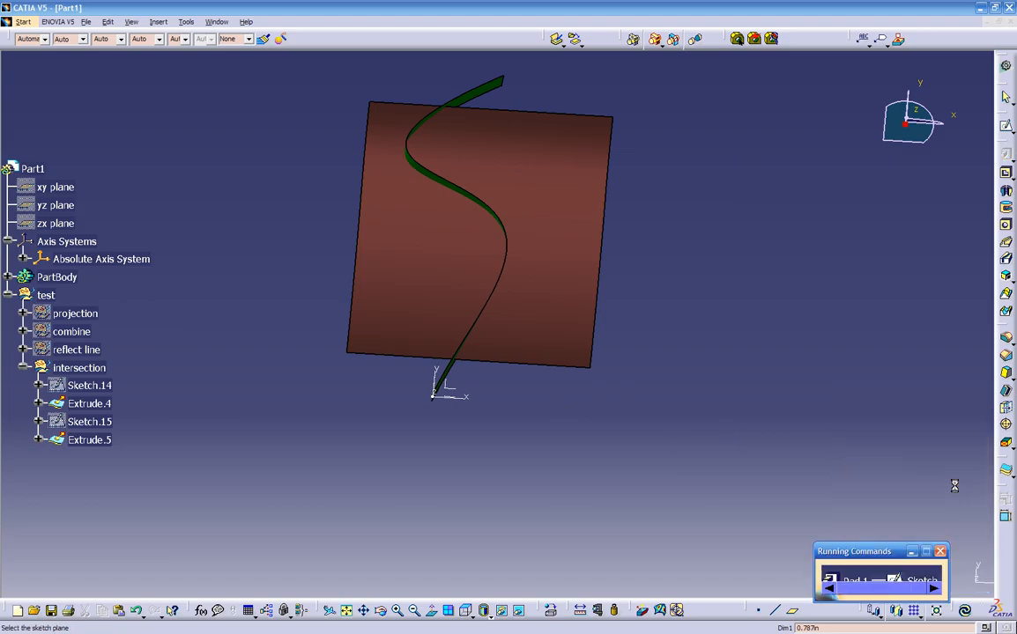
left_click(445, 388)
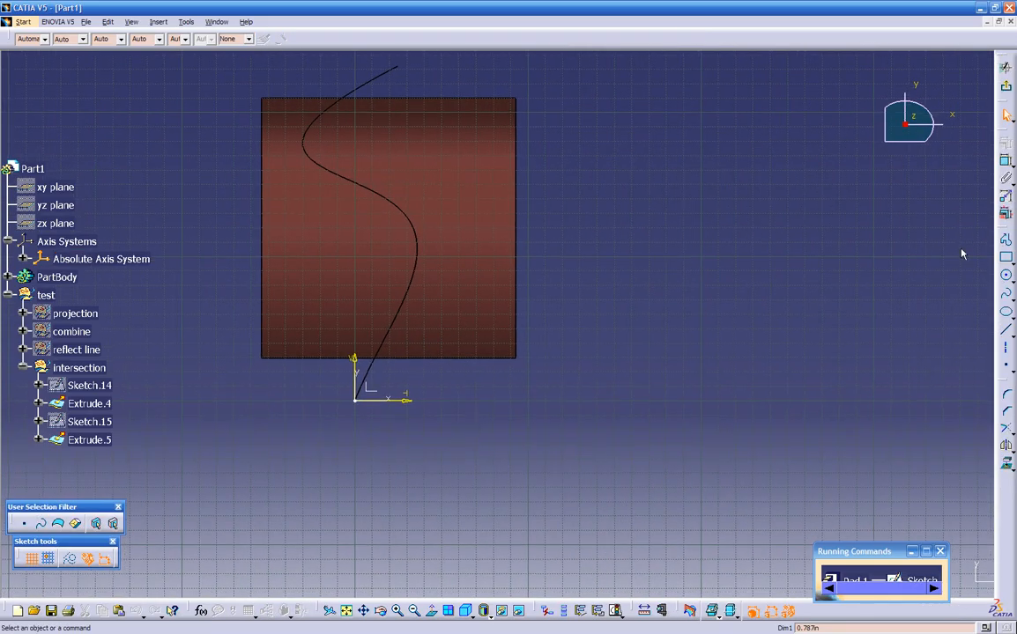
Sketch a narrow upright ellipse with radii of about 1.322 in and 0.176 in, then move its centre to about H 2.516 in, V 1.428 in.
left_click(1005, 259)
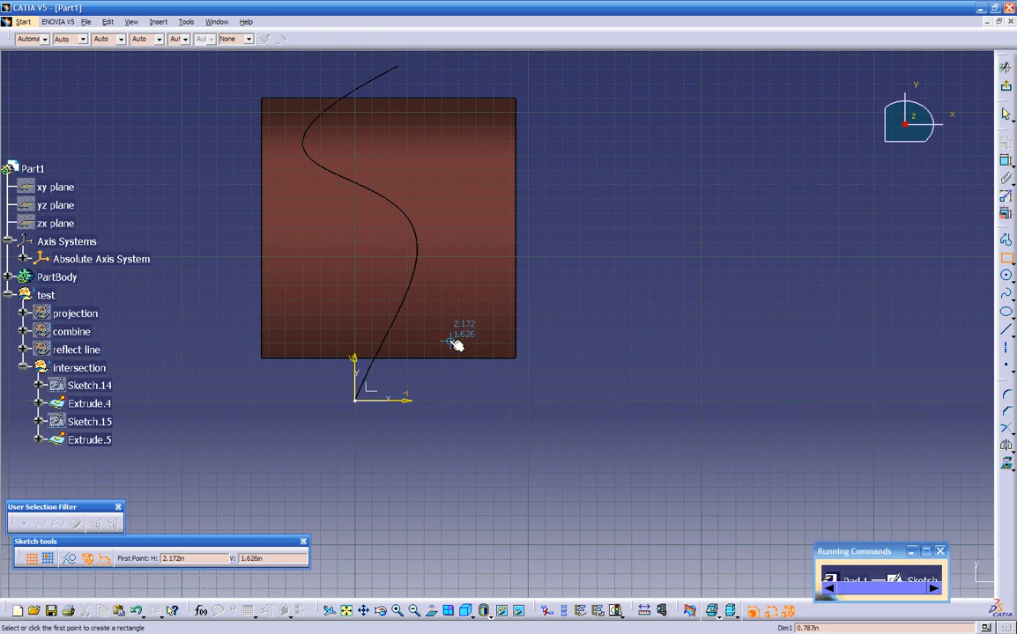
left_click(1006, 312)
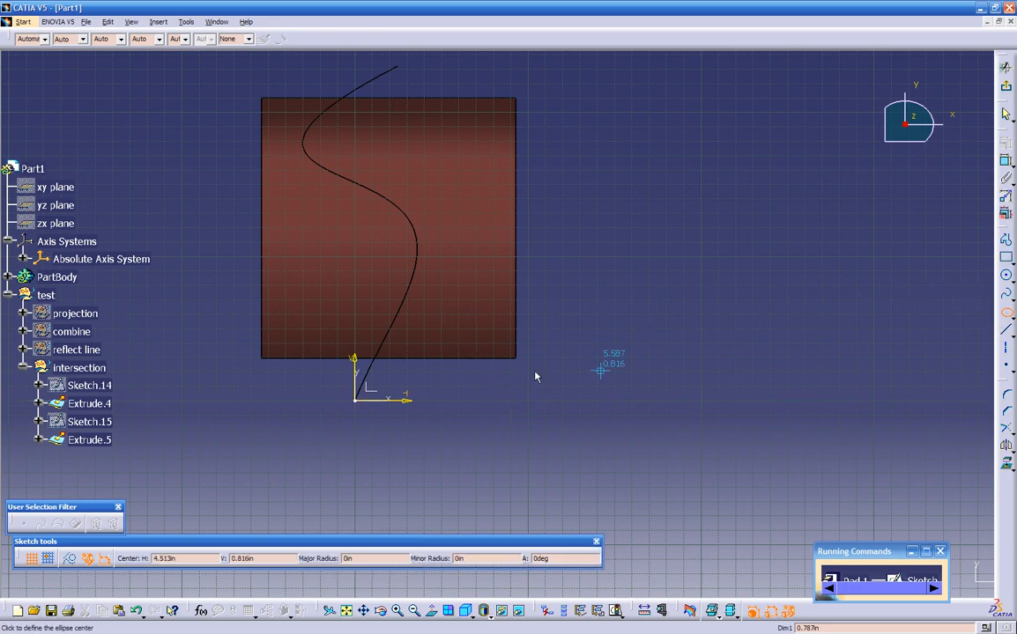
left_click(471, 401)
left_click(472, 349)
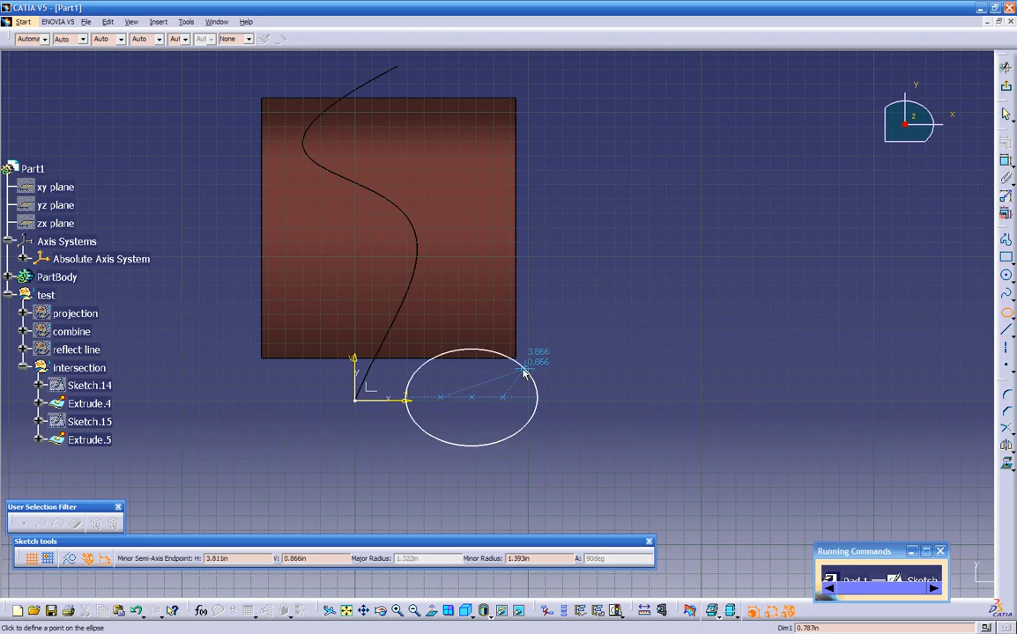
left_click(478, 379)
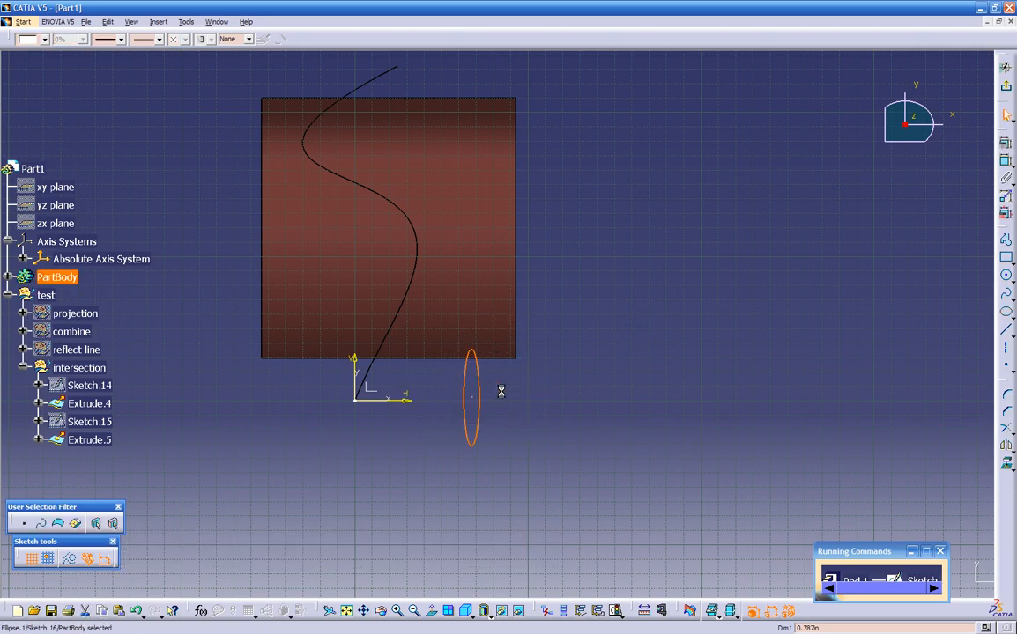
left_click_drag(476, 402, 465, 352)
Set the ellipse's major radius to 1.5 in and increase its minor radius to widen it.
double_click(458, 348)
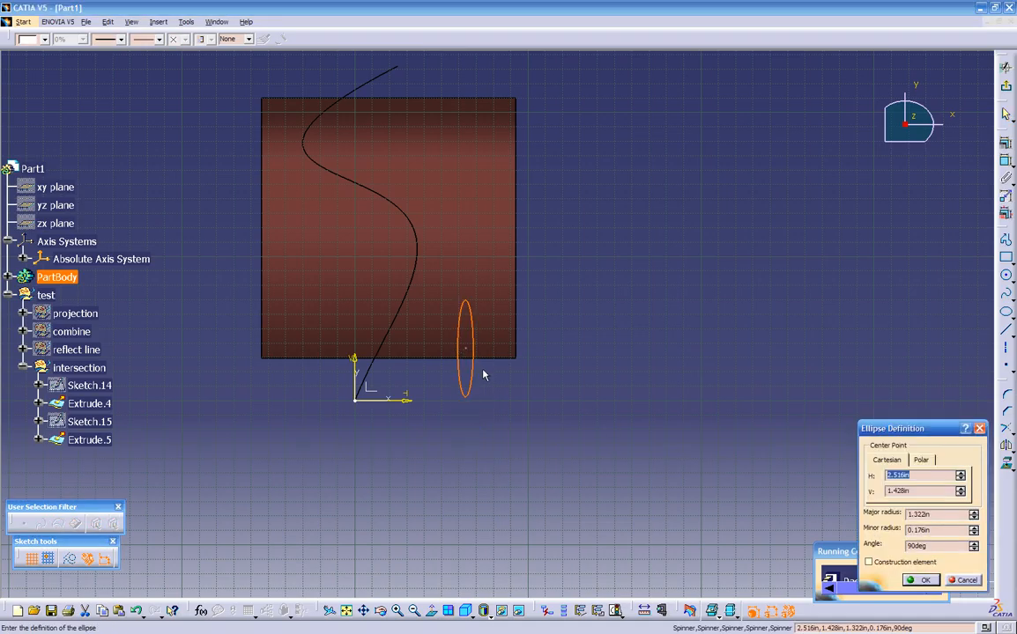
key("Return")
type("1.5in")
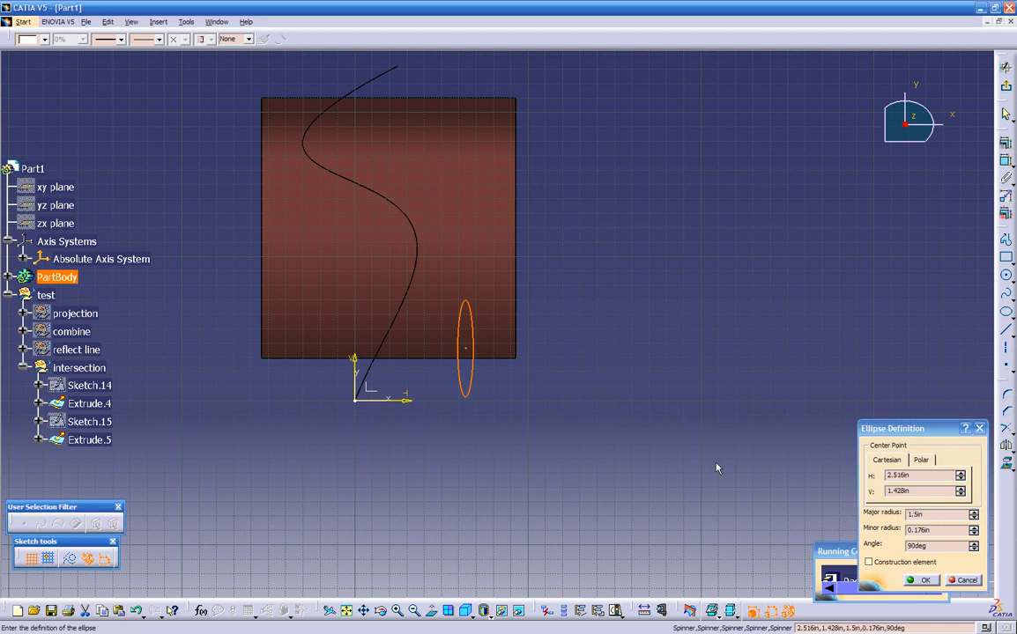
left_click(912, 582)
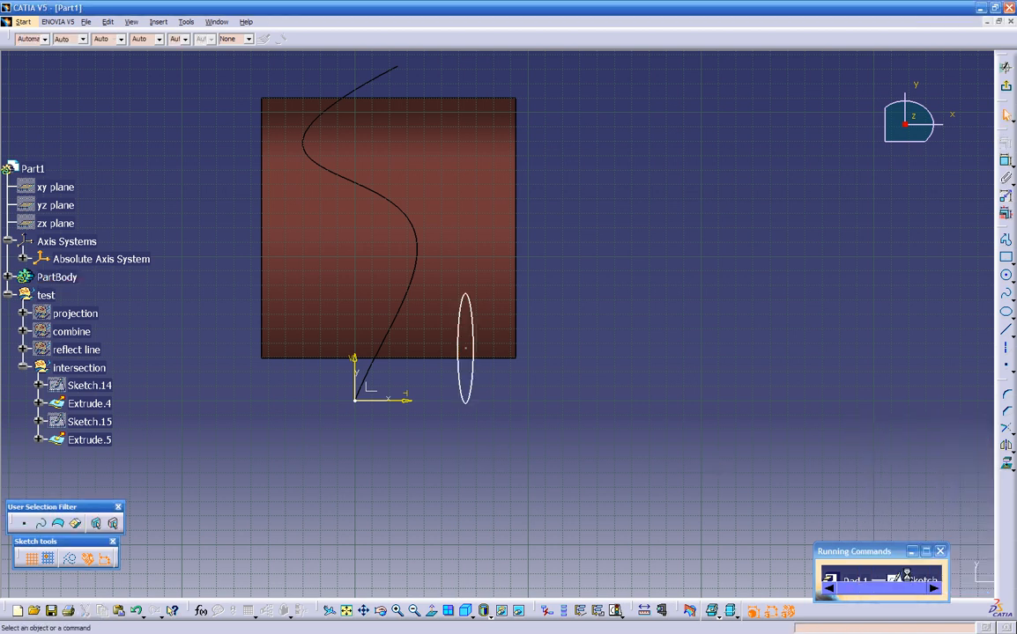
double_click(458, 335)
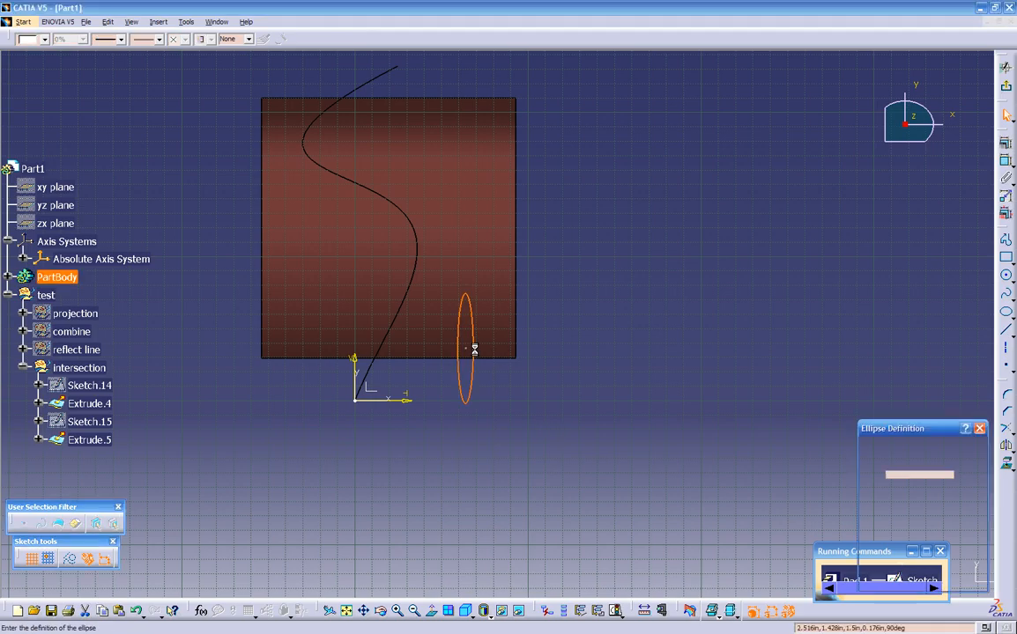
double_click(935, 527)
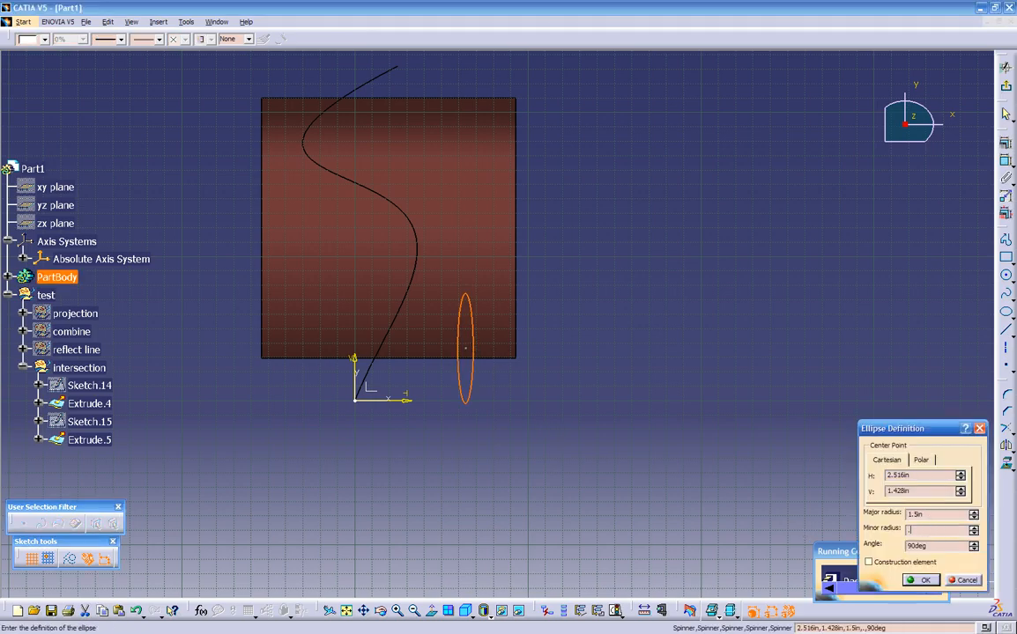
left_click(922, 581)
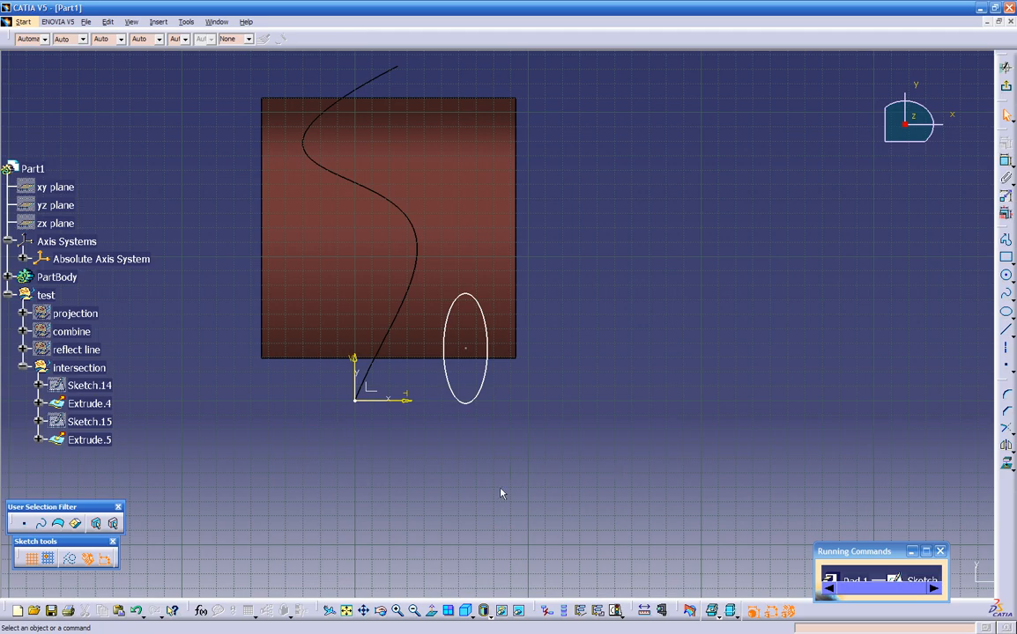
Finish the ellipse sketch and pad it with a first limit of 1 in and a second limit of 1 in.
left_click(1005, 67)
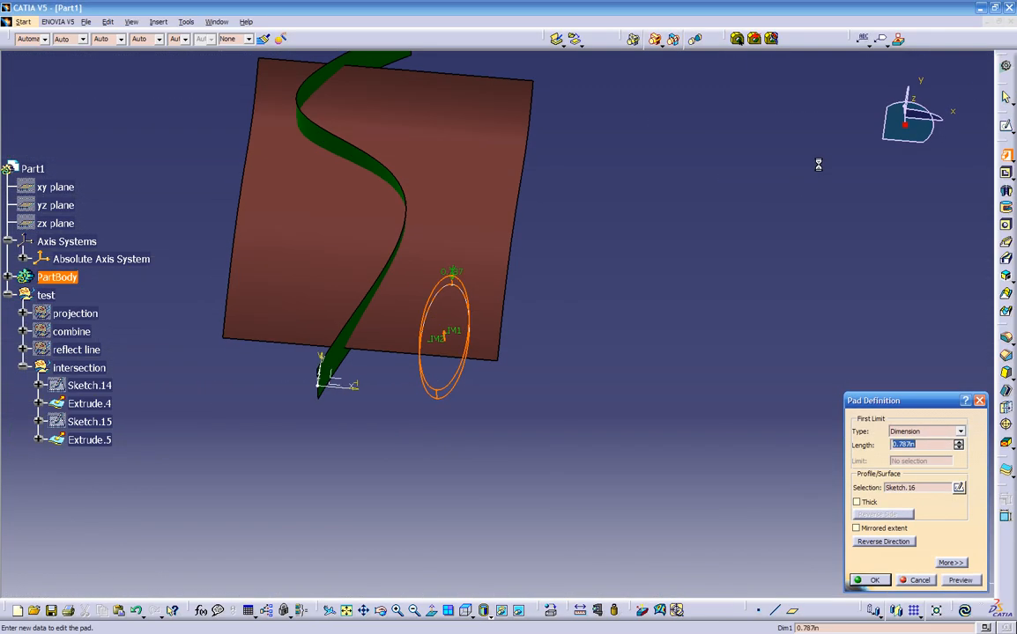
middle_click_drag(681, 476, 568, 410)
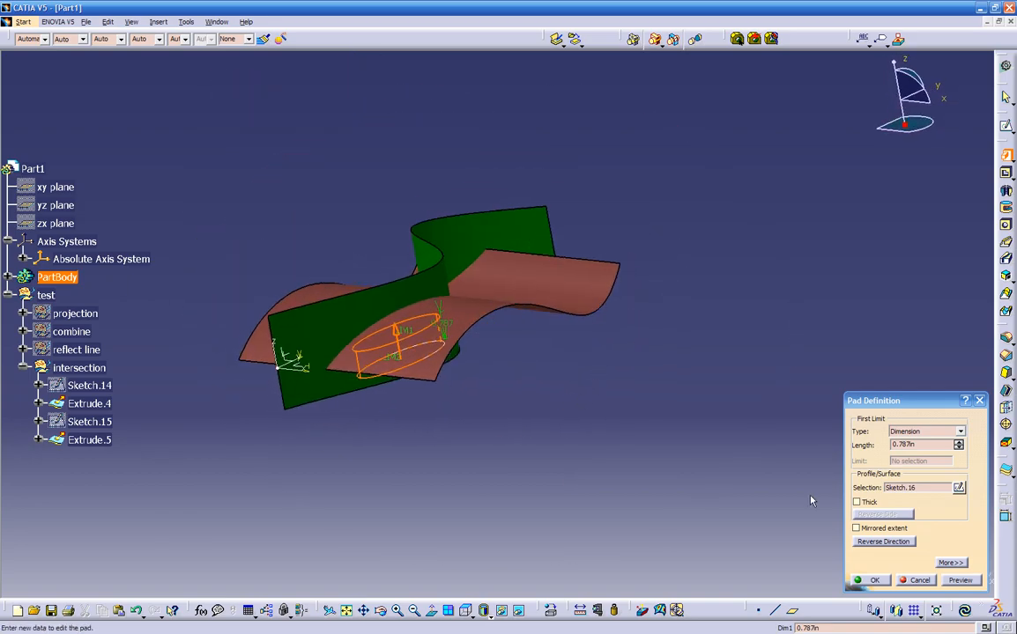
left_click(948, 563)
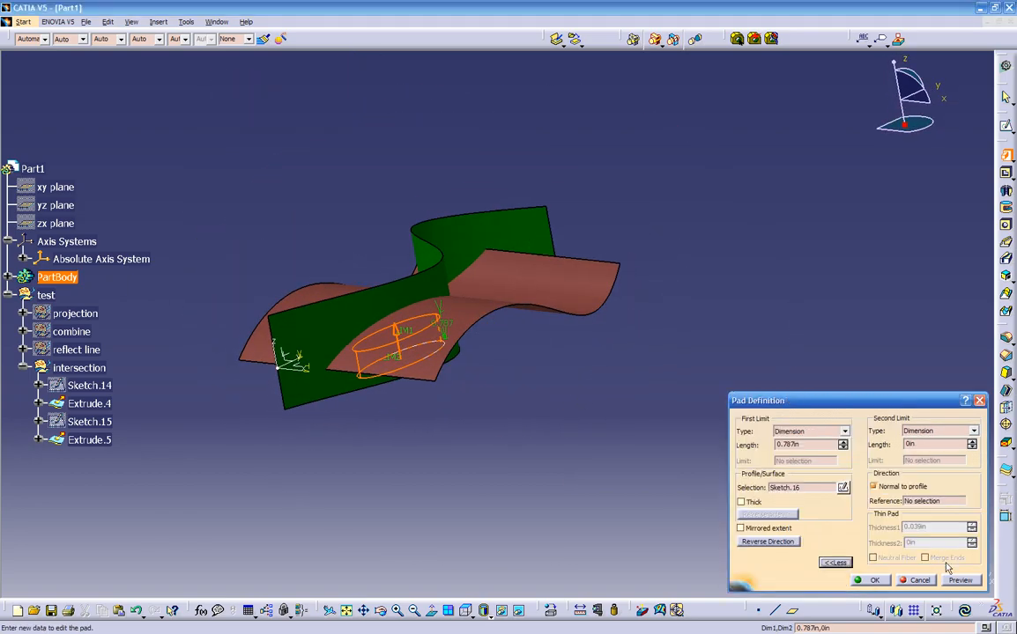
double_click(819, 447)
type("1")
left_click_drag(924, 445, 748, 447)
type("1in, ")
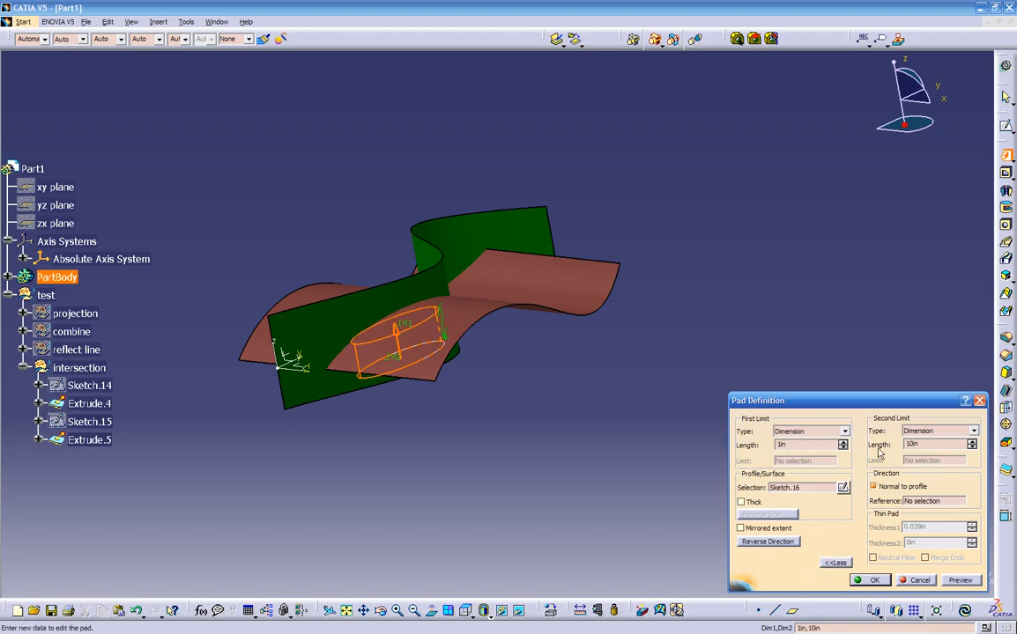
type("1")
middle_click_drag(583, 449, 483, 494)
left_click(874, 580)
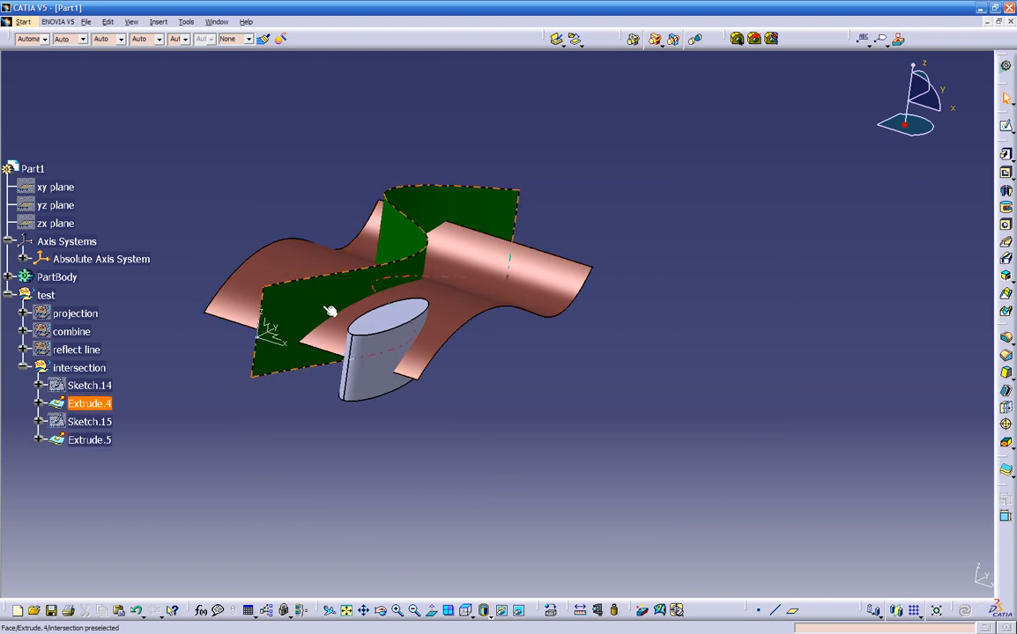
Switch to the Generative Shape Design workbench.
middle_click_drag(553, 418, 576, 423)
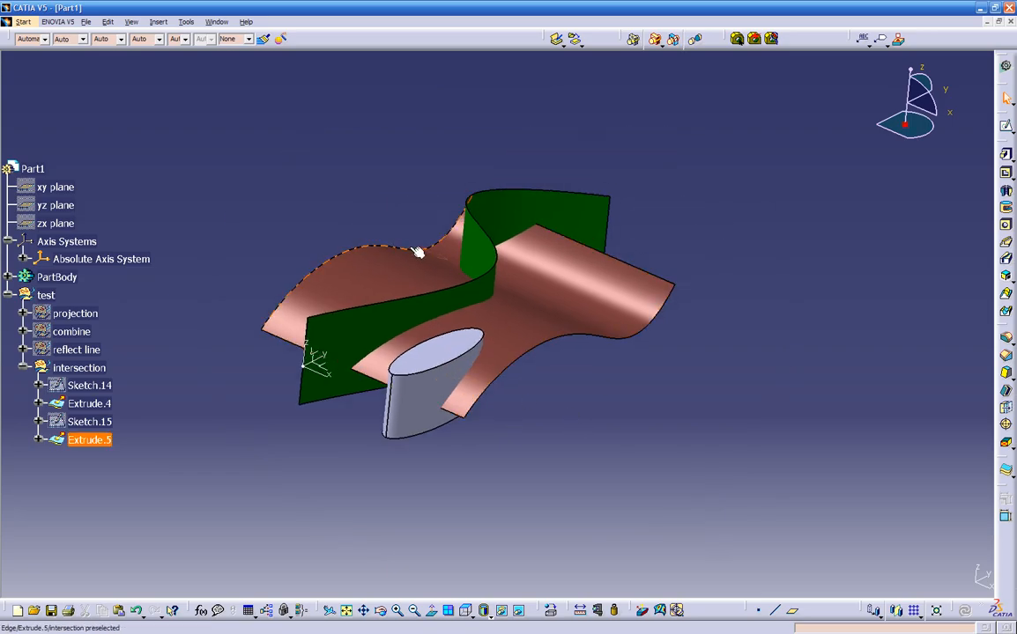
left_click(1005, 70)
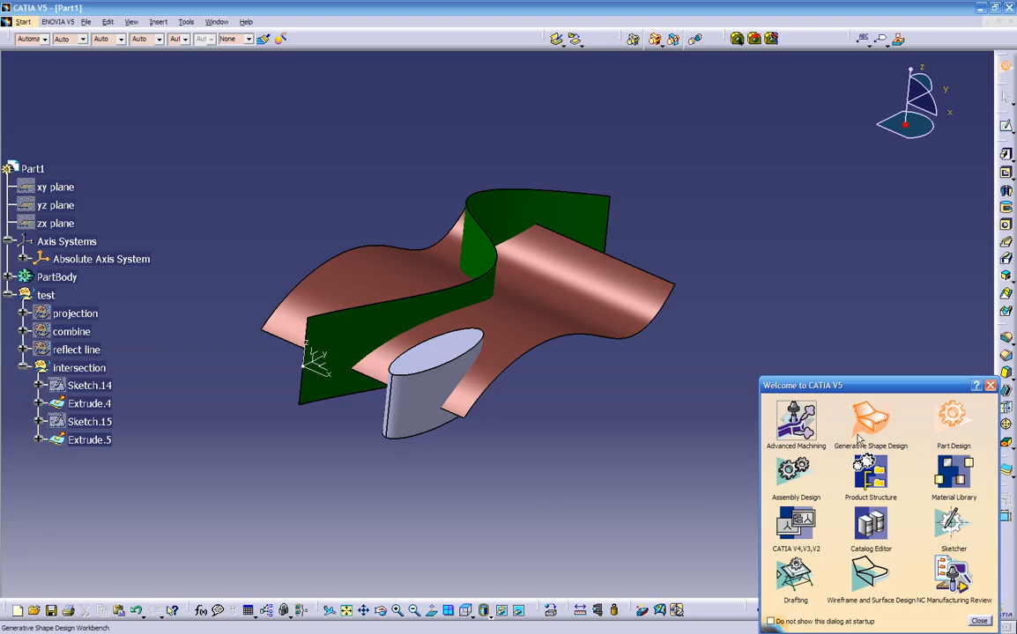
left_click(864, 427)
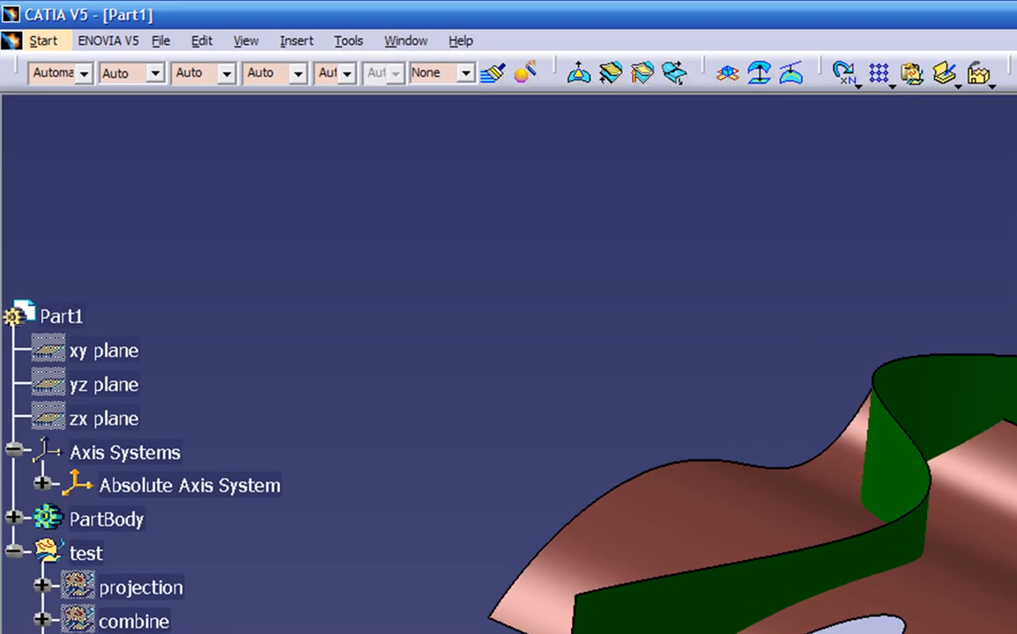
Change to the Part Design workbench and return to Generative Shape Design.
left_click(63, 58)
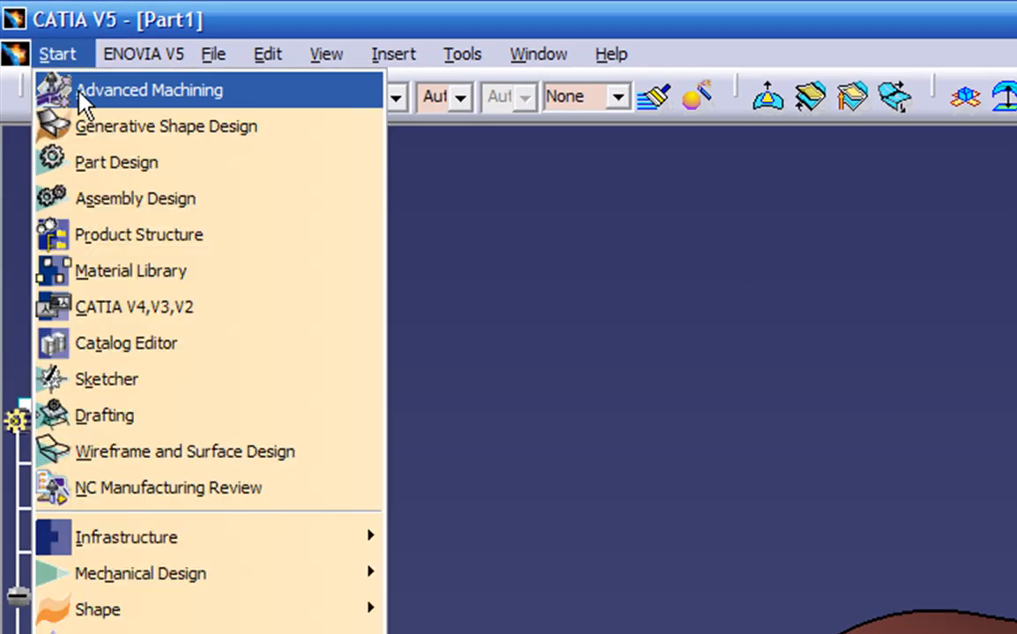
left_click(101, 155)
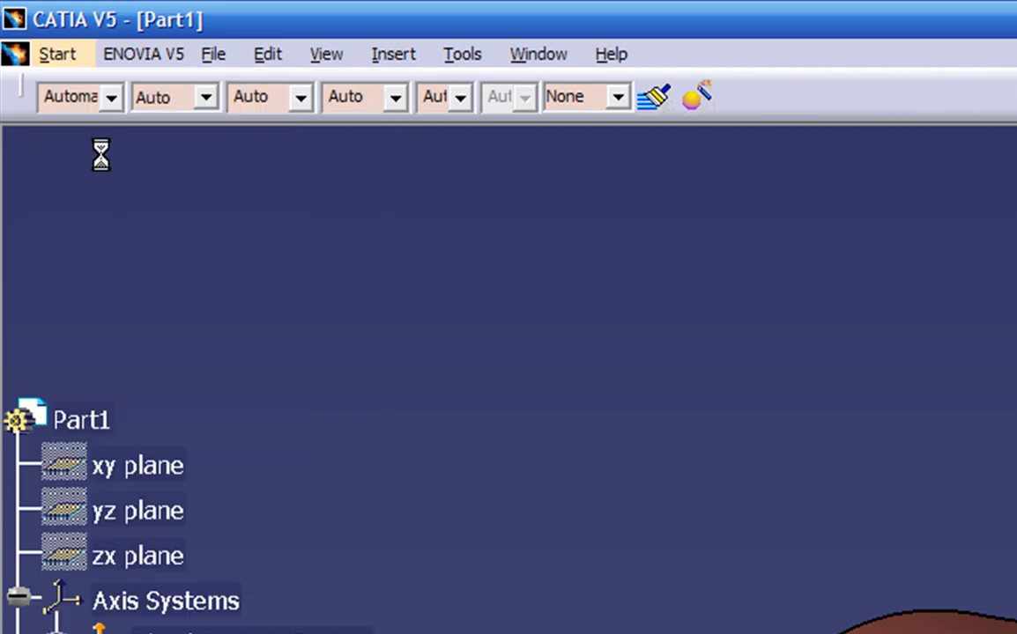
left_click(66, 56)
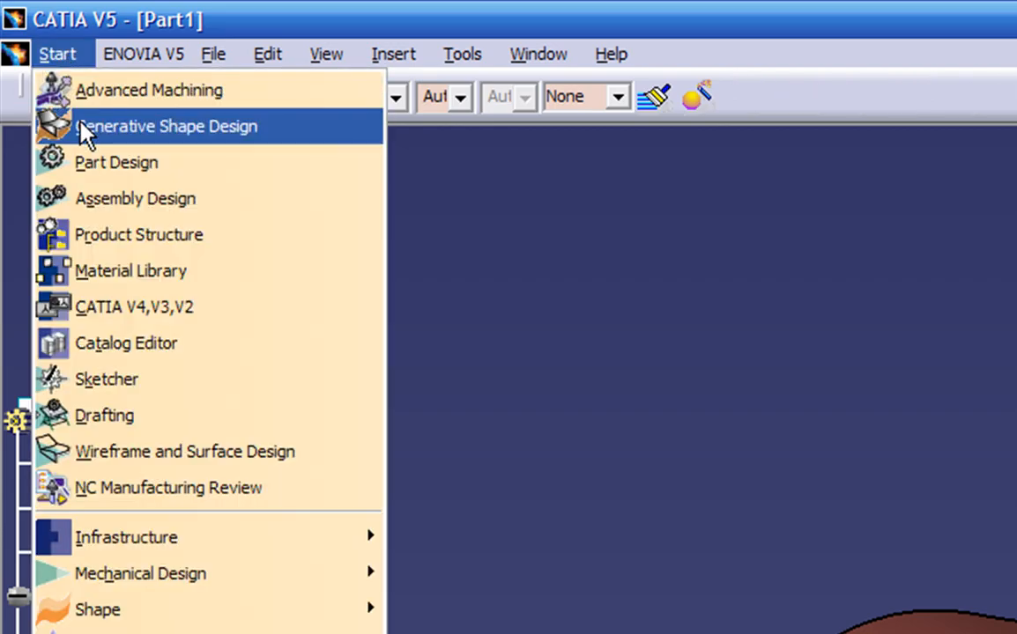
left_click(77, 124)
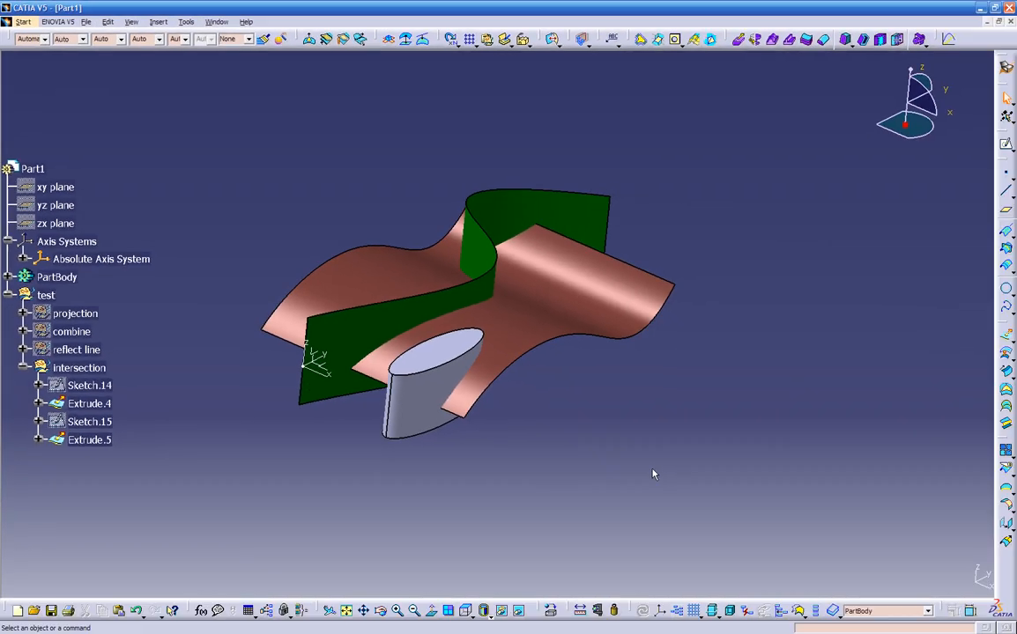
Set up an intersection with Extrude.5 as the first element and Extrude.4 as the second, and preview the curve.
middle_click_drag(636, 433, 568, 382)
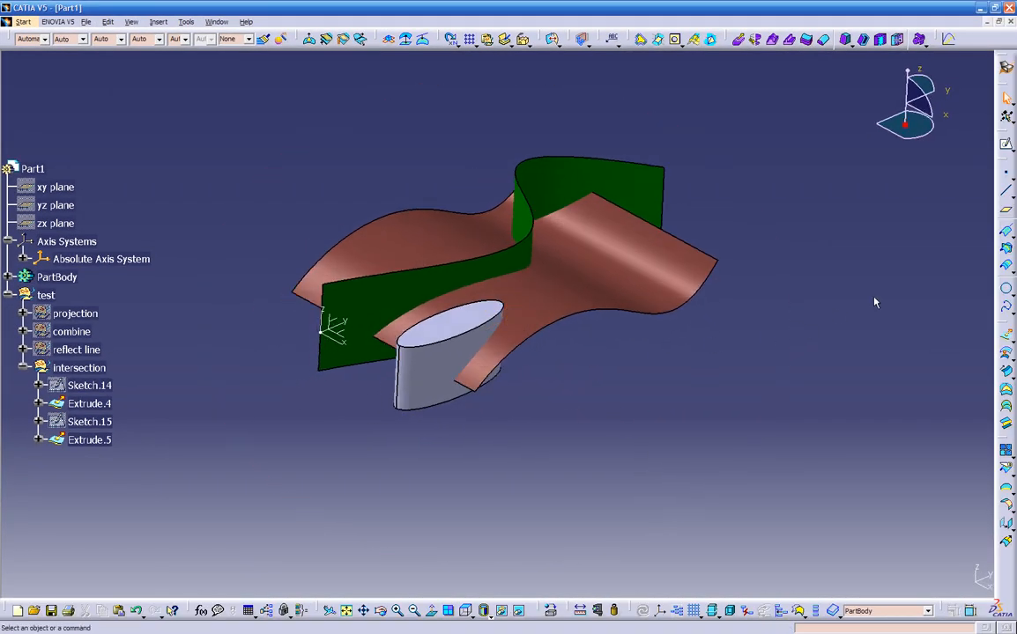
left_click(1006, 252)
middle_click_drag(614, 377, 588, 396)
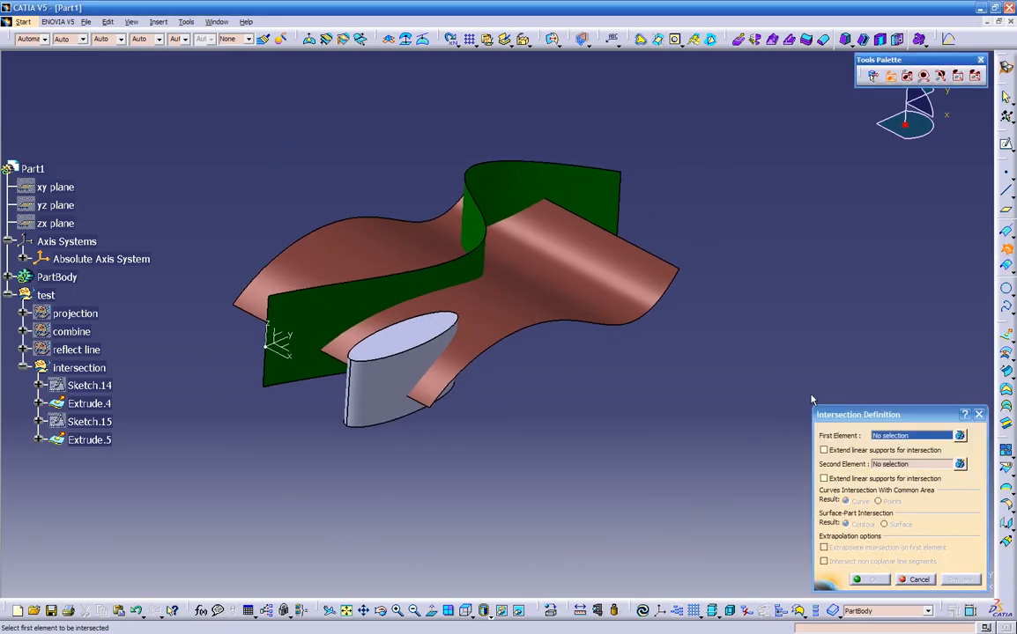
left_click(540, 280)
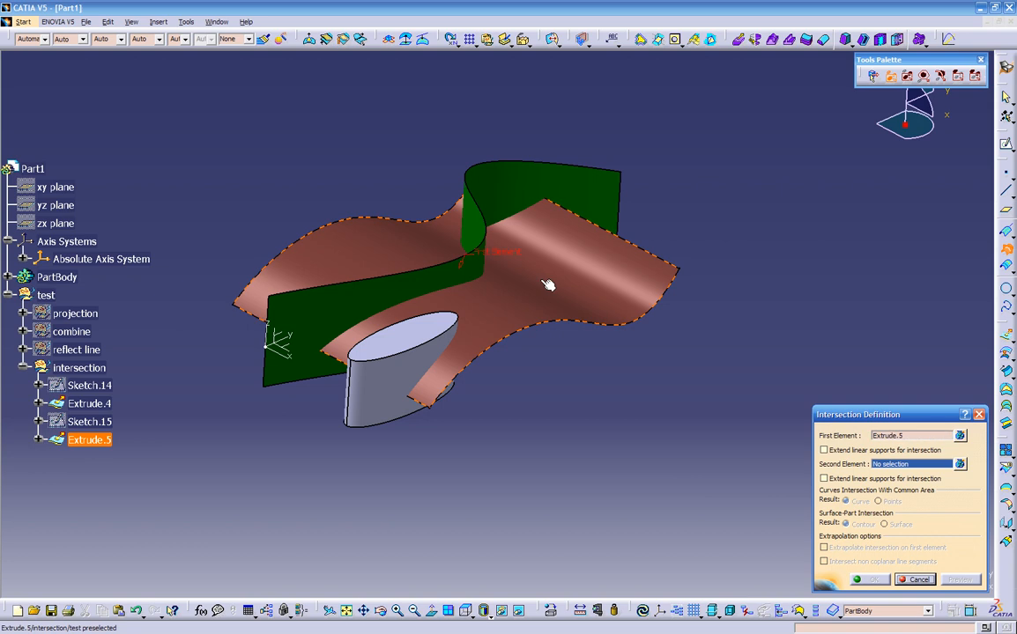
left_click(547, 186)
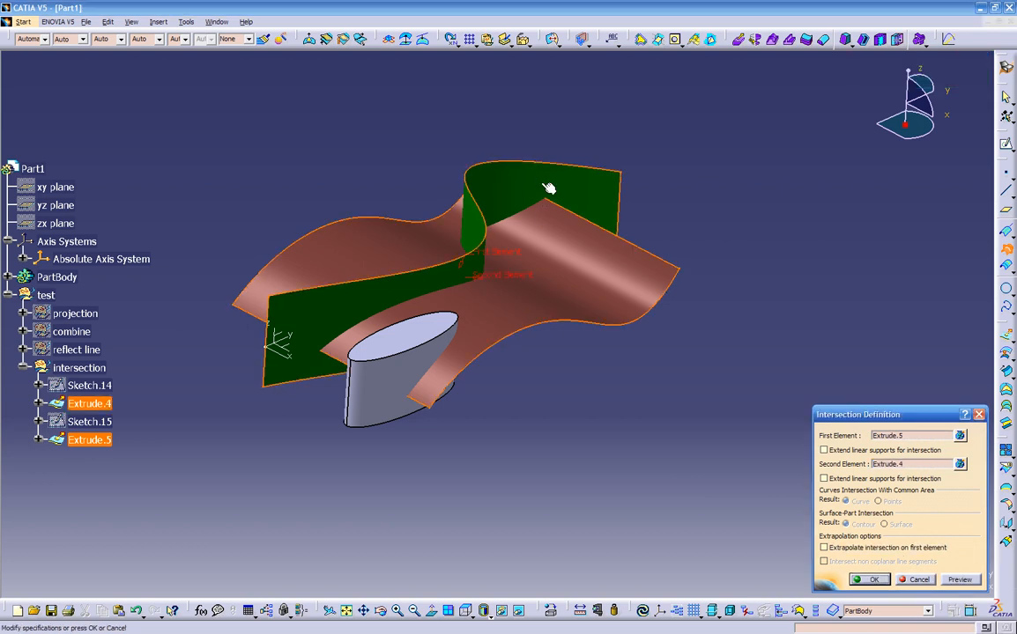
mouse_move(575, 381)
middle_mouse_down()
mouse_move(584, 370)
mouse_move(591, 377)
middle_mouse_up()
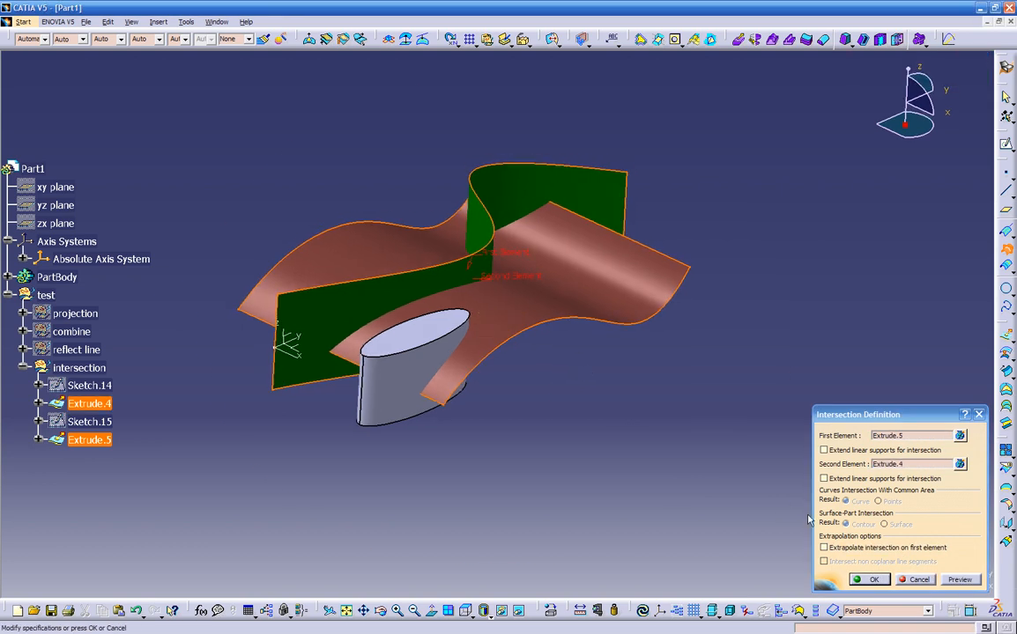
left_click(958, 581)
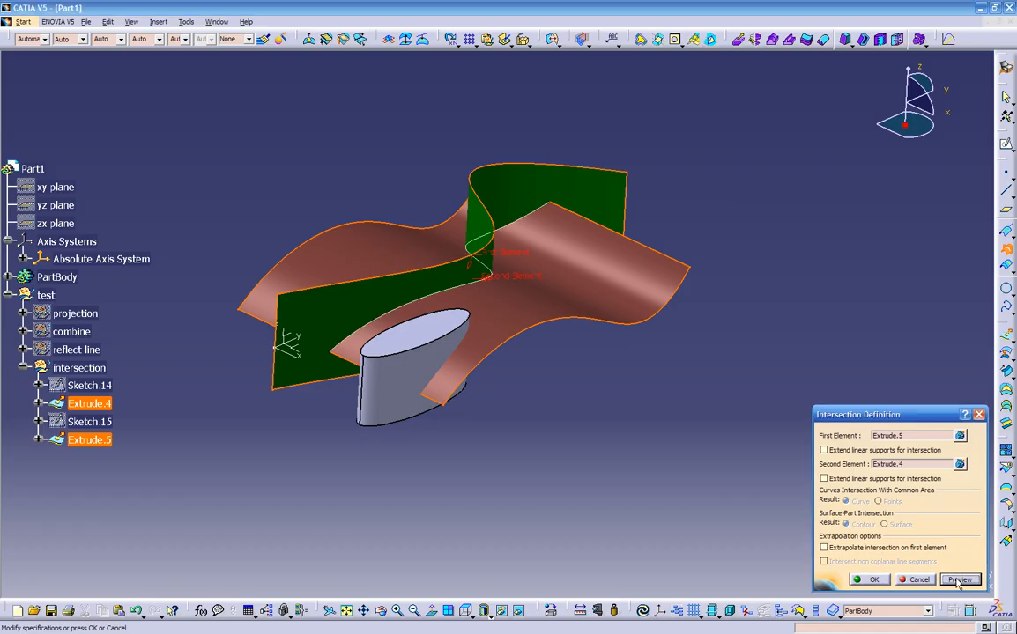
Enable extrapolation of the intersection on the first element and preview the result.
middle_click_drag(648, 507, 586, 476)
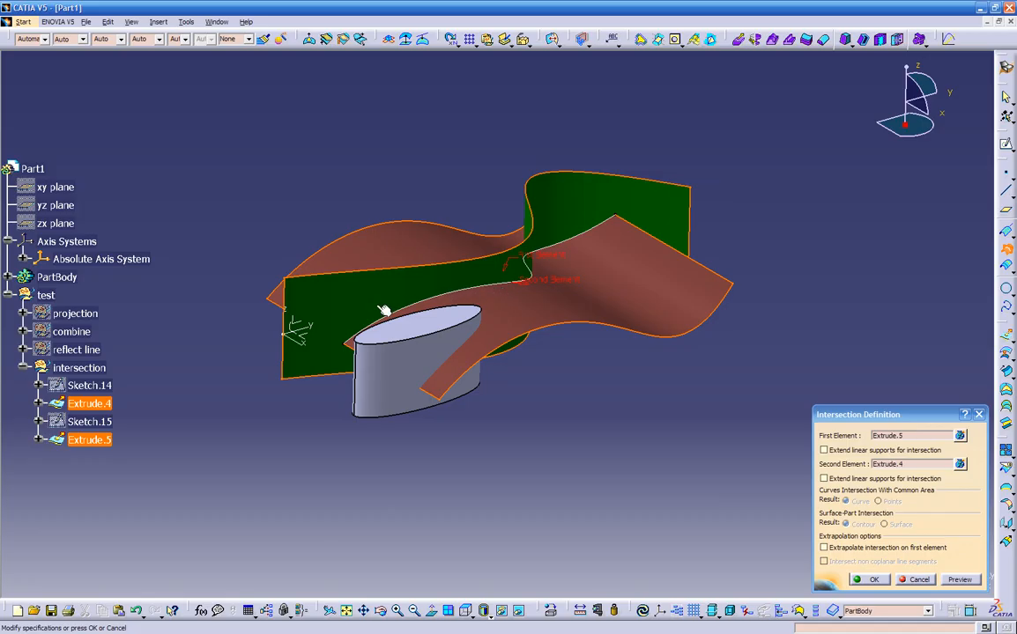
middle_click_drag(382, 335, 750, 529)
left_click(835, 548)
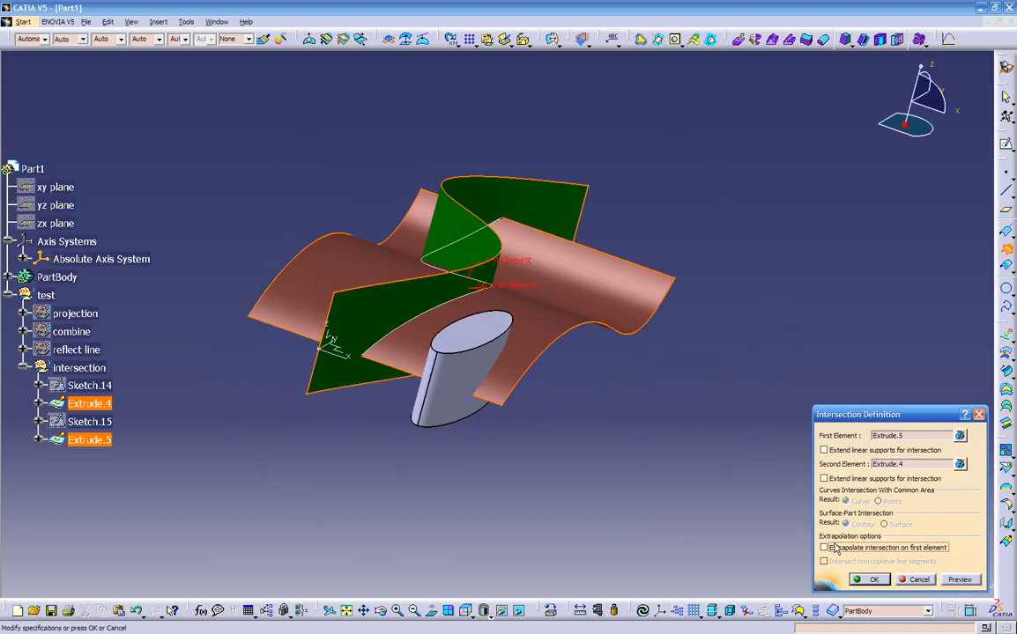
left_click(951, 580)
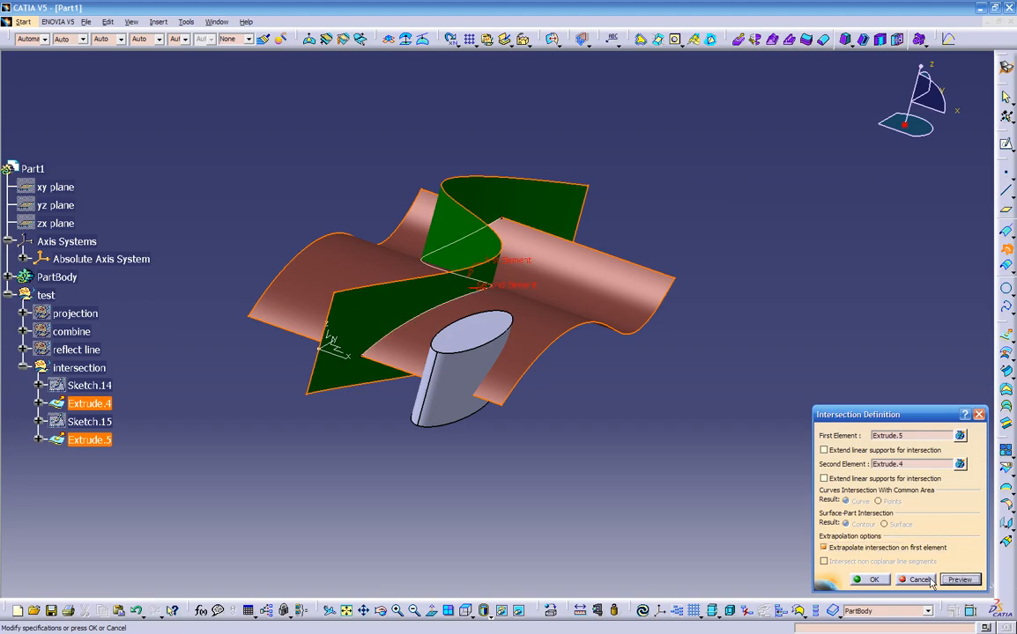
Discard the current intersection and set up a new one with Extrude.4 as first element and Extrude.5 as second, previewing the curve.
left_click(919, 580)
middle_click_drag(710, 425, 643, 358)
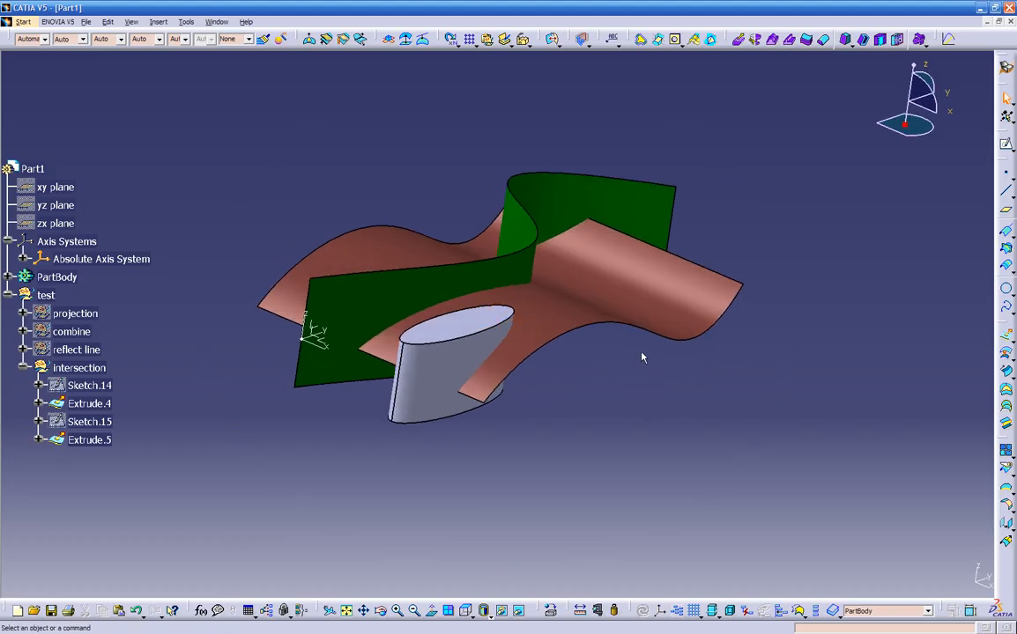
left_click(1006, 251)
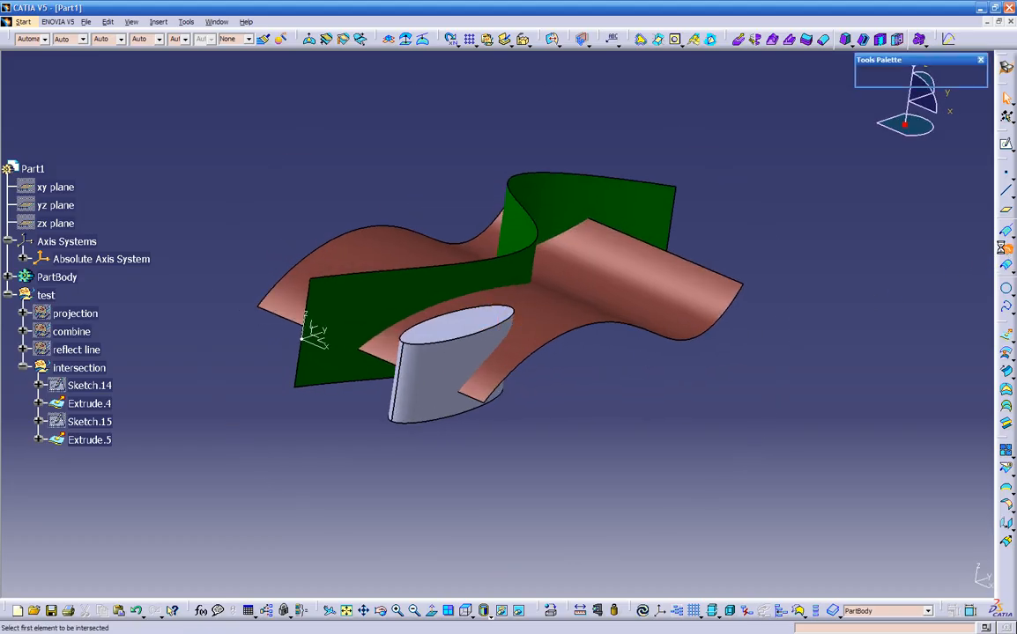
left_click(636, 216)
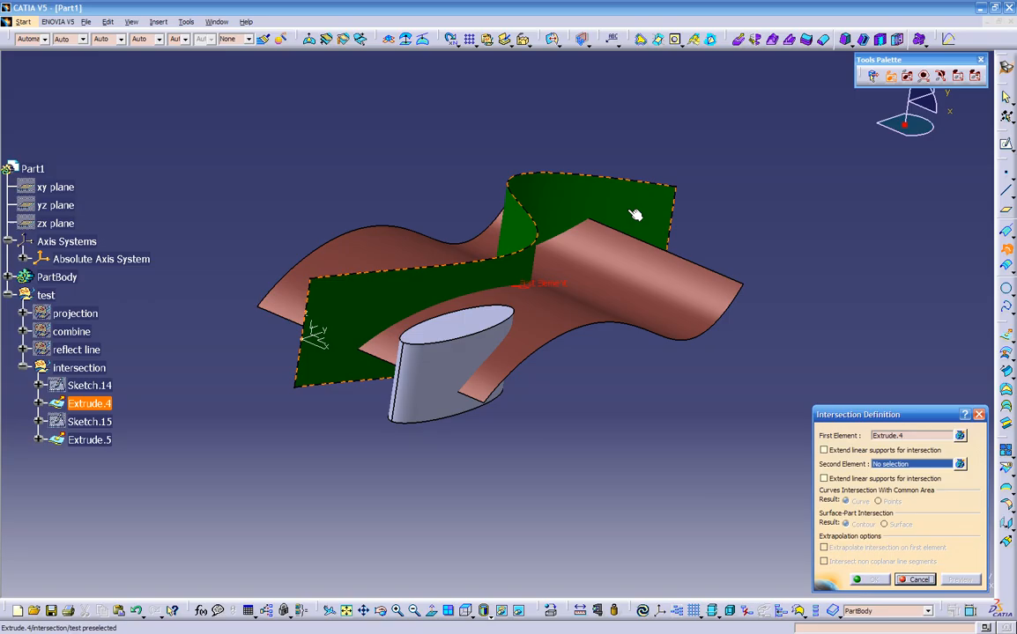
left_click(626, 259)
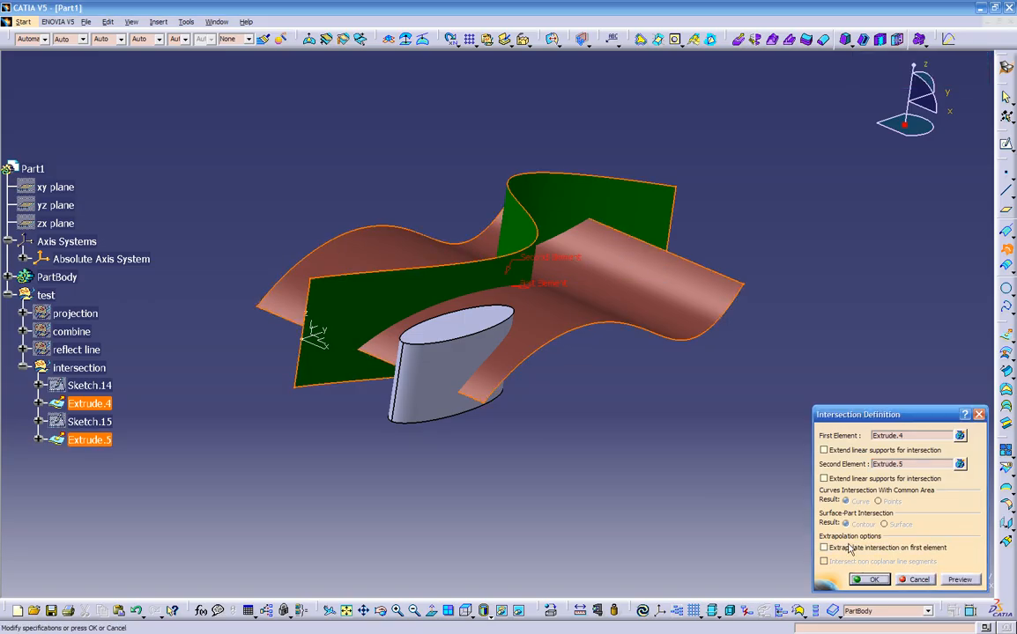
left_click(959, 580)
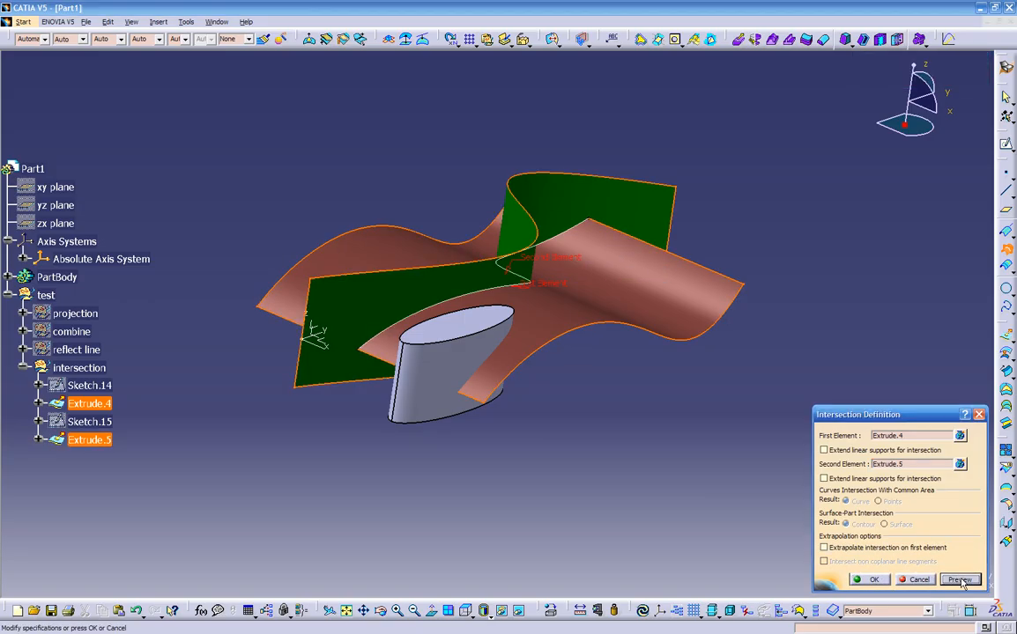
Extrapolate the intersection on the first element, preview it, and examine the extended curve against both surfaces.
left_click(869, 547)
left_click(957, 579)
middle_click_drag(669, 422, 634, 406)
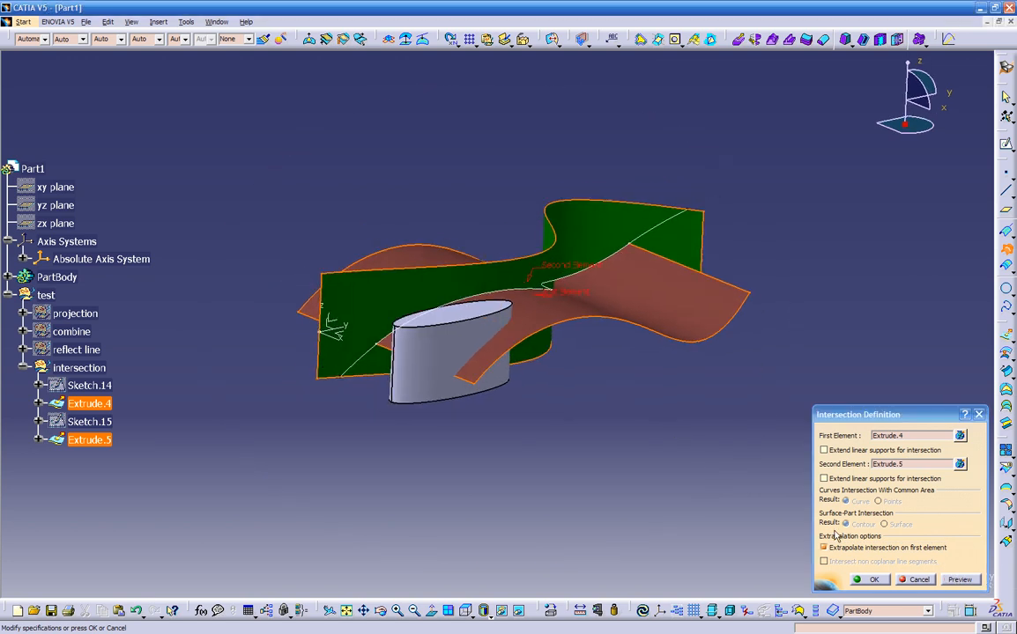
middle_click_drag(713, 483, 441, 339)
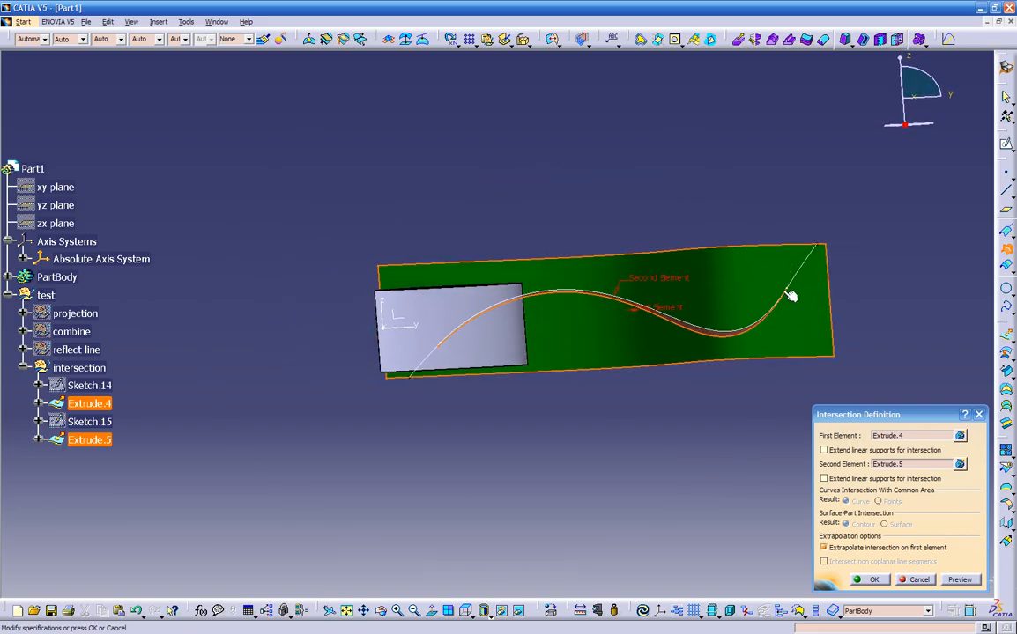
middle_click_drag(713, 343, 693, 464)
Turn off extrapolation on the first element and preview the plain intersection curve.
left_click(822, 547)
left_click(954, 581)
middle_click_drag(539, 386, 553, 314)
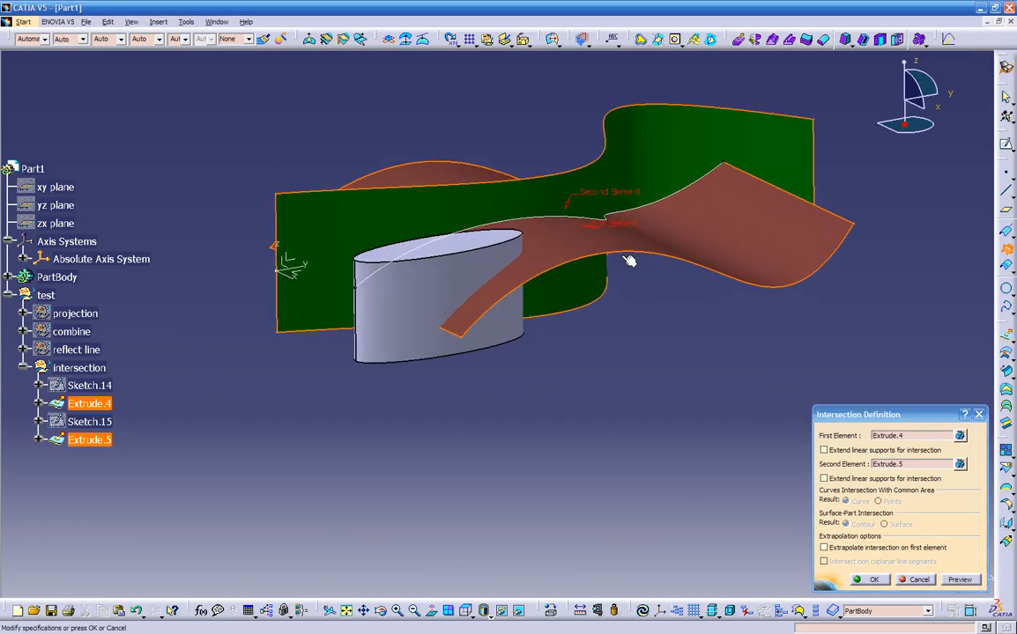
Turn extrapolation on the first element back on and create the intersection of Extrude.4 and Extrude.5.
left_click(892, 549)
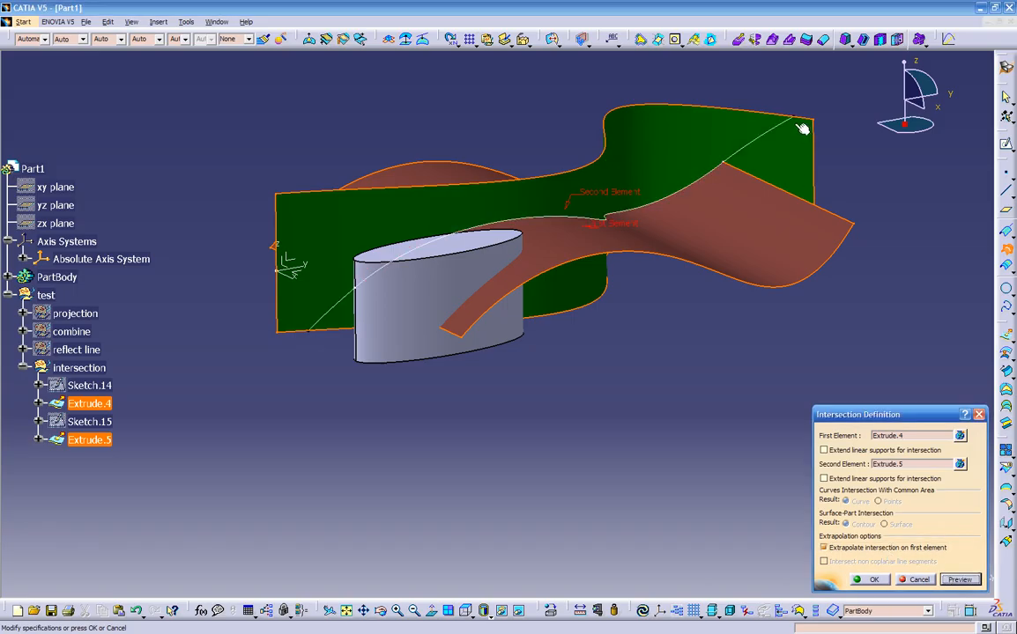
left_click(868, 581)
middle_click_drag(680, 462, 749, 310)
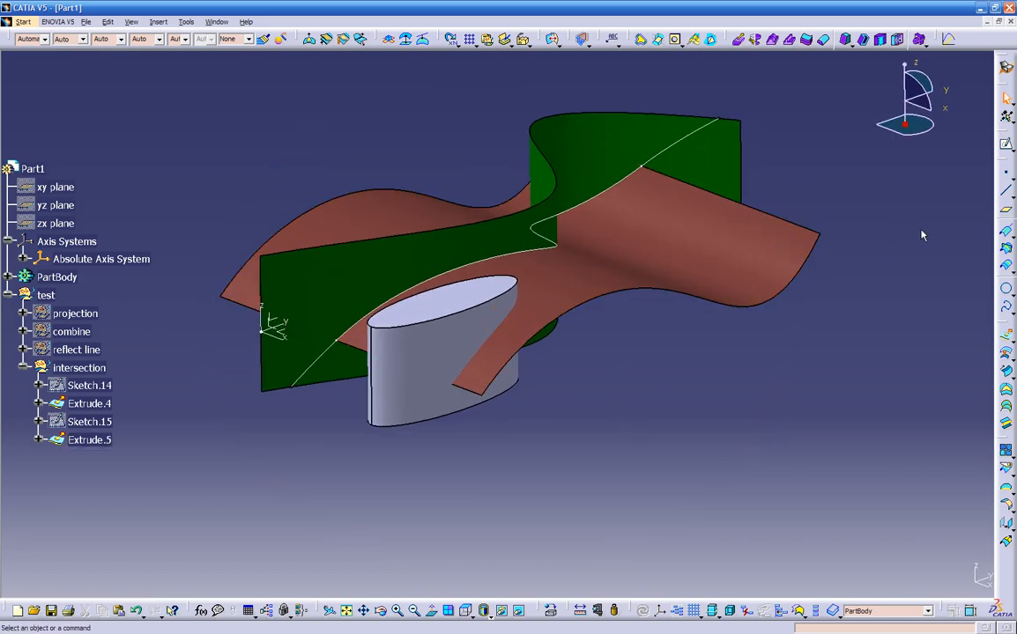
Set up an intersection between Extrude.5 as first element and Pad.1 as second, and preview its contour.
left_click(1006, 252)
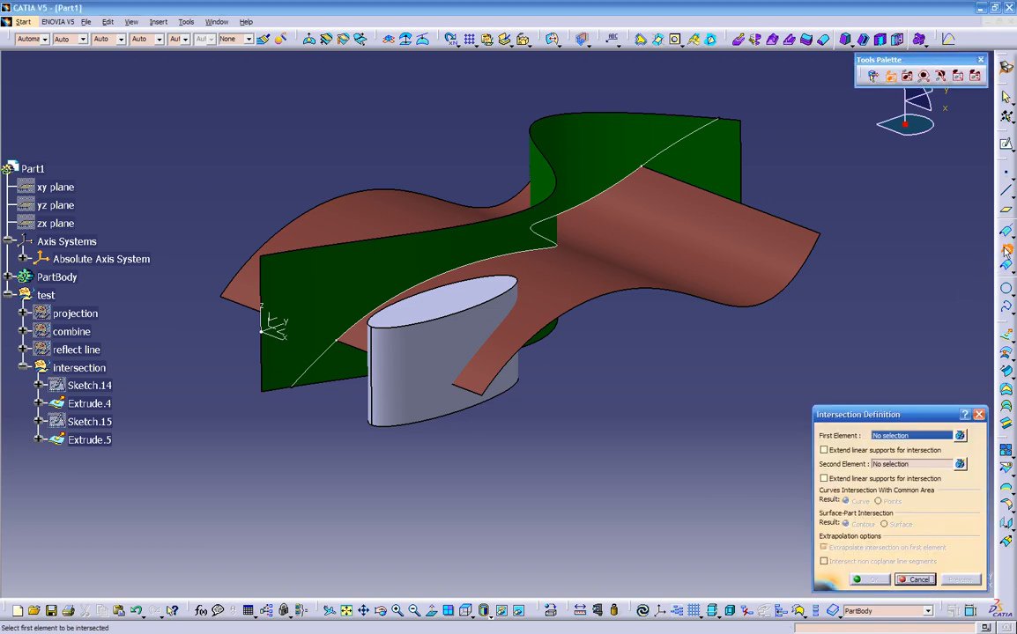
left_click(550, 279)
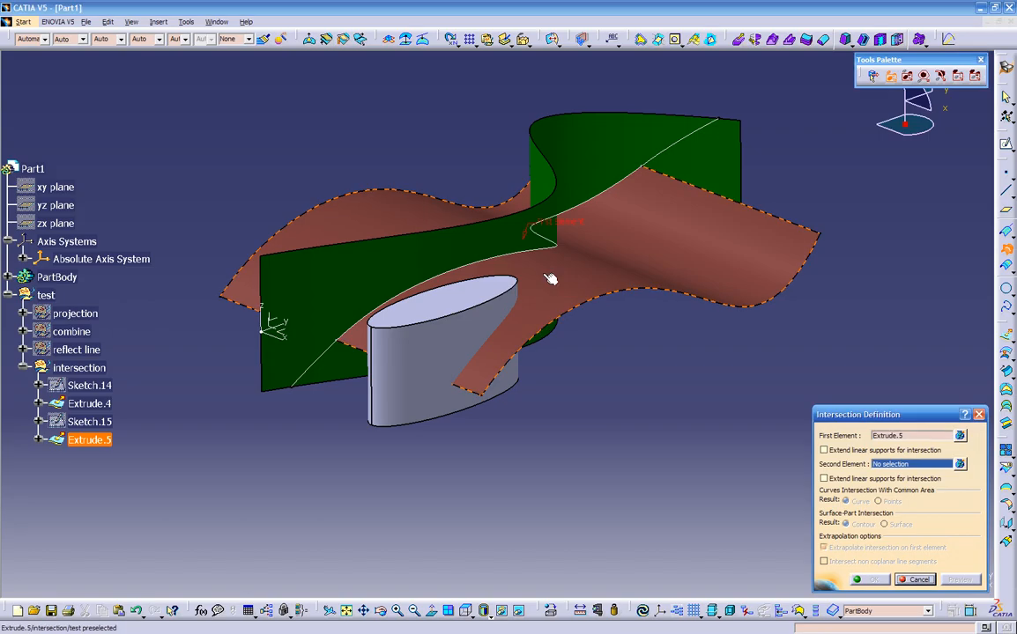
left_click(450, 305)
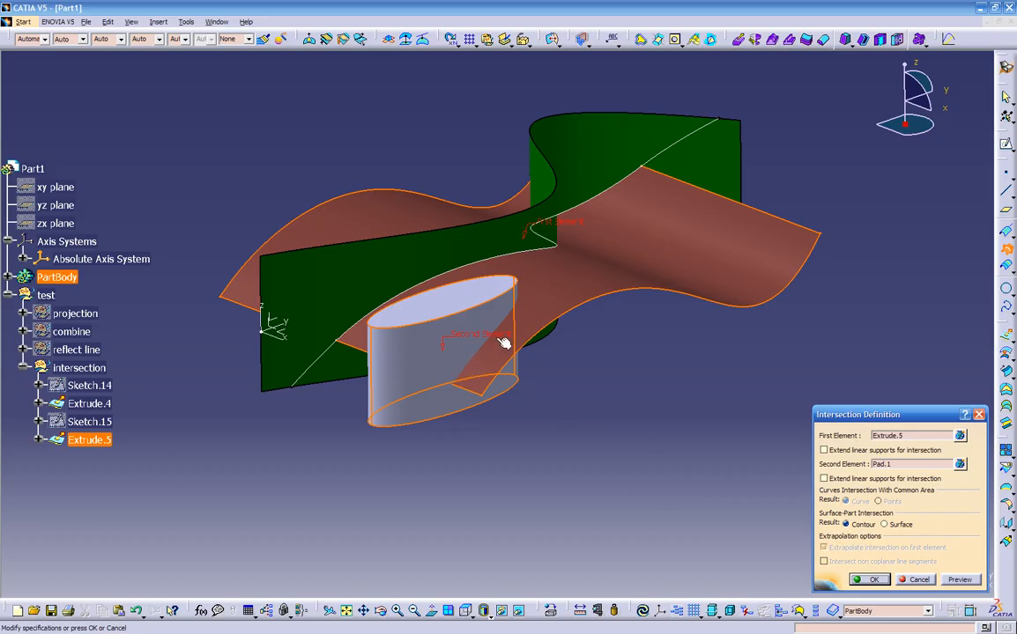
middle_click_drag(395, 389, 710, 404)
middle_click_drag(404, 303, 332, 406)
left_click(962, 585)
middle_click_drag(624, 471, 486, 392)
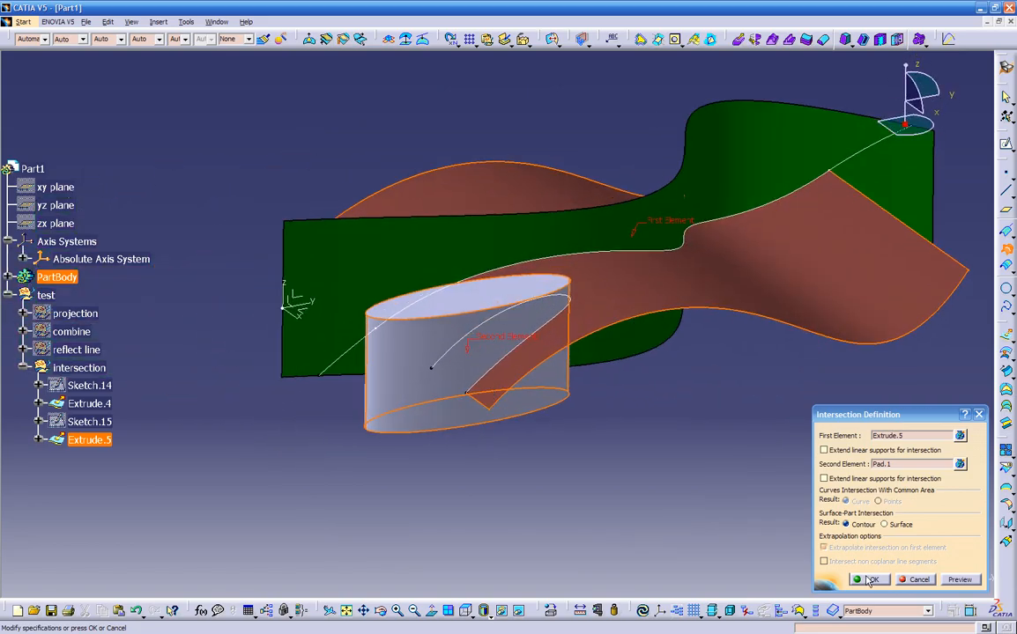
Change the surface-part intersection result to Surface, preview it, and create the intersection.
left_click(885, 525)
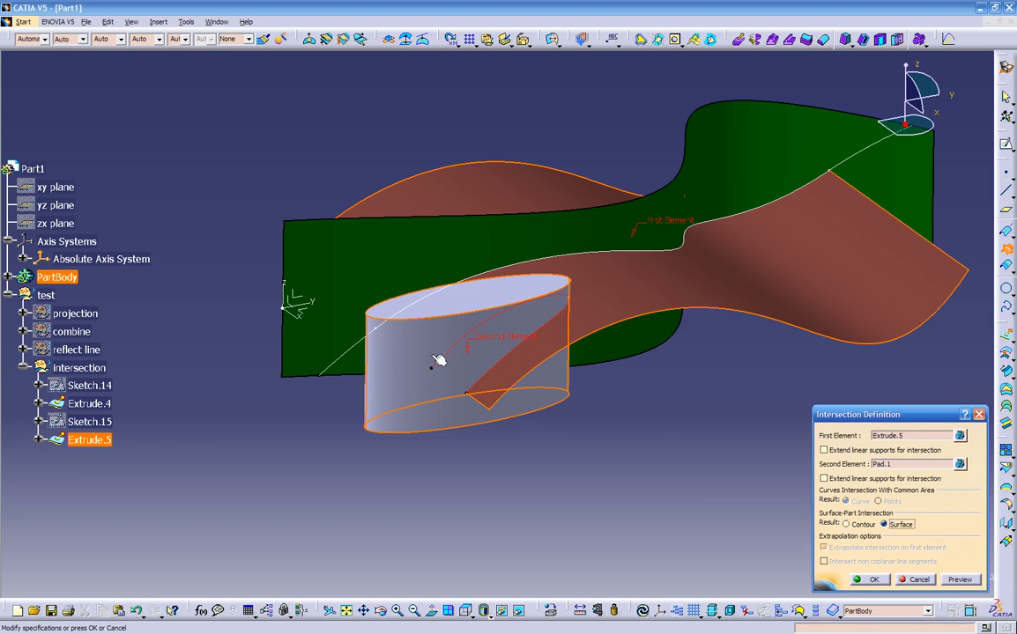
left_click(962, 579)
middle_click_drag(608, 492, 646, 476)
left_click(864, 580)
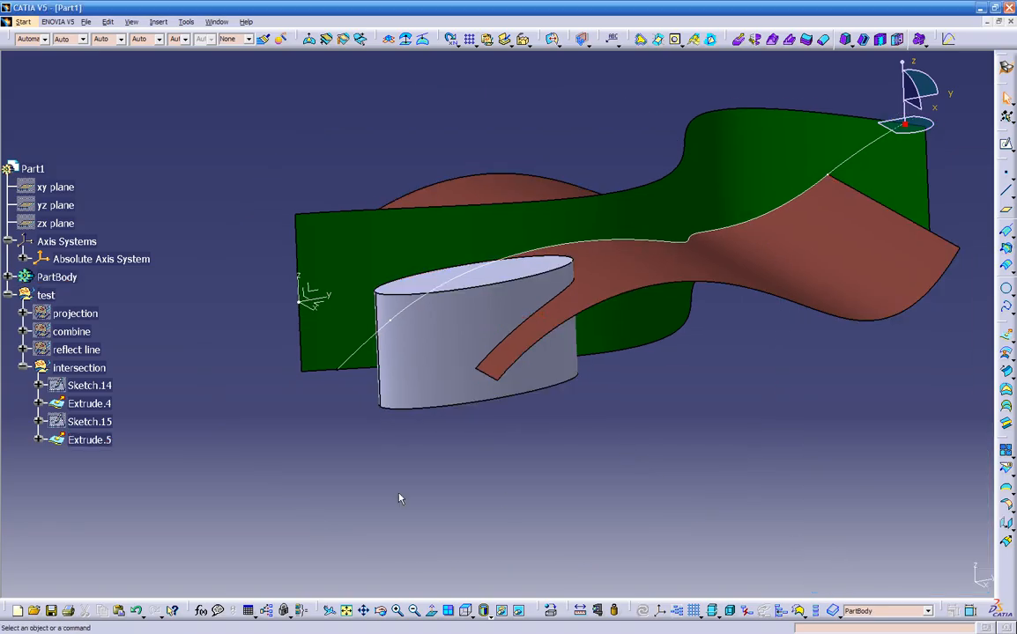
Try to define the intersection geometrical set as the in-work object.
left_click(97, 440)
middle_click_drag(297, 445, 564, 453)
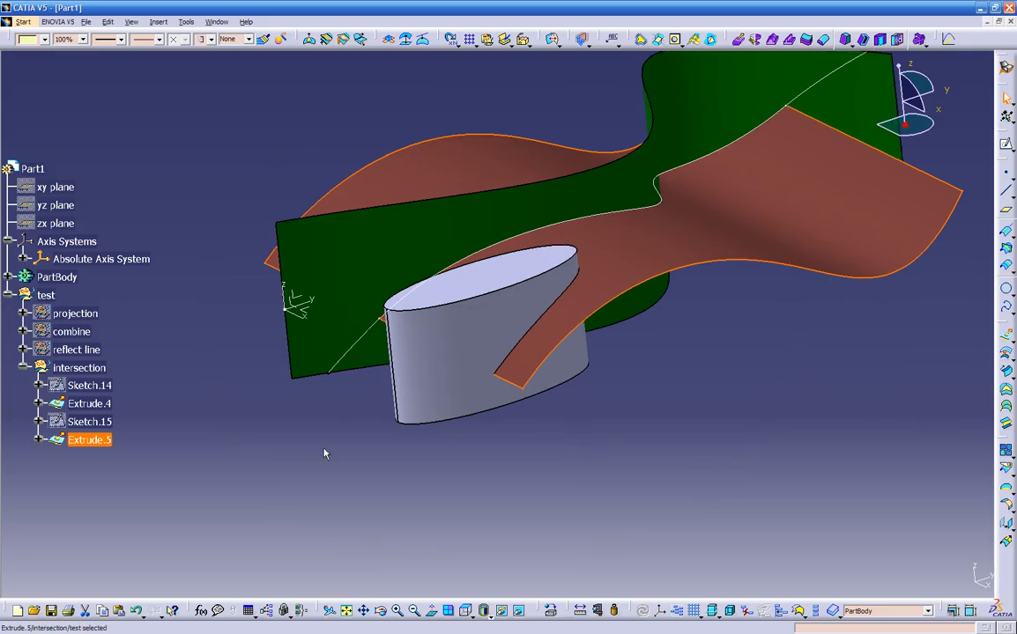
right_click(85, 372)
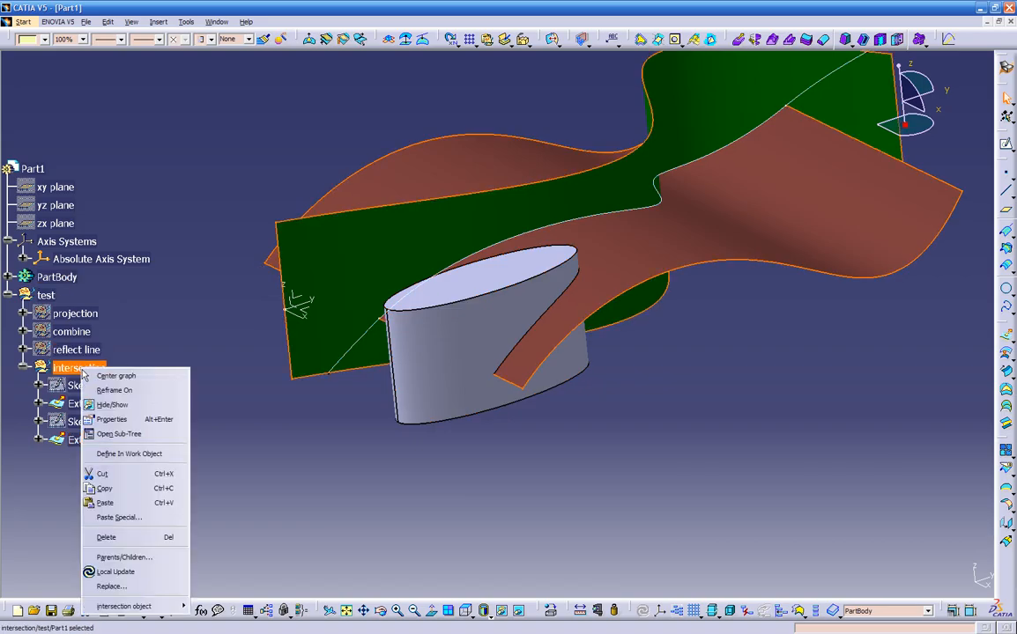
left_click(134, 456)
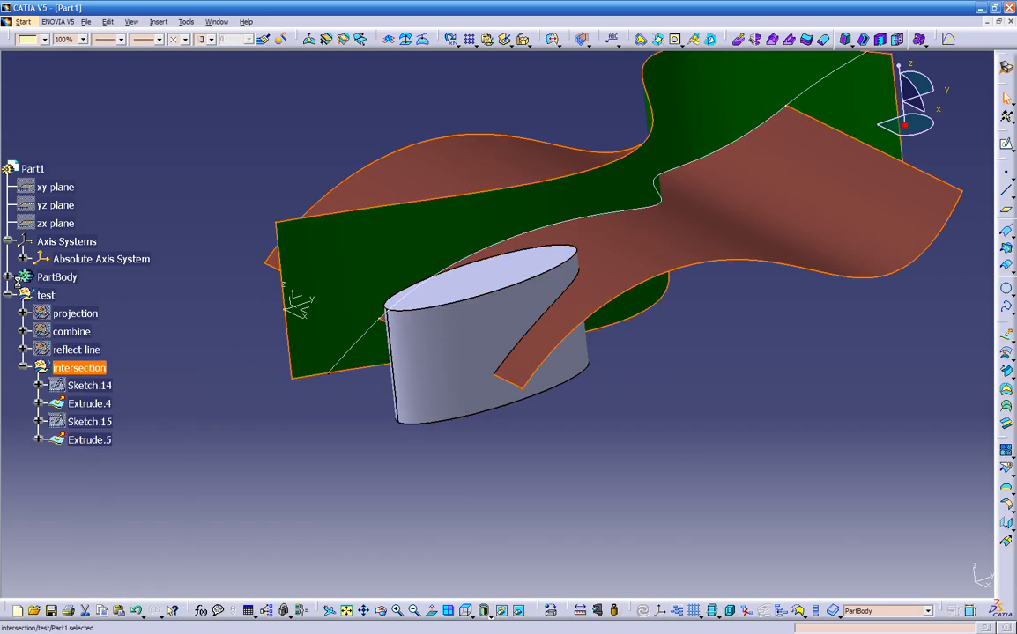
Expand PartBody and examine the object options of Intersect.2.
left_click(7, 277)
left_click(79, 351)
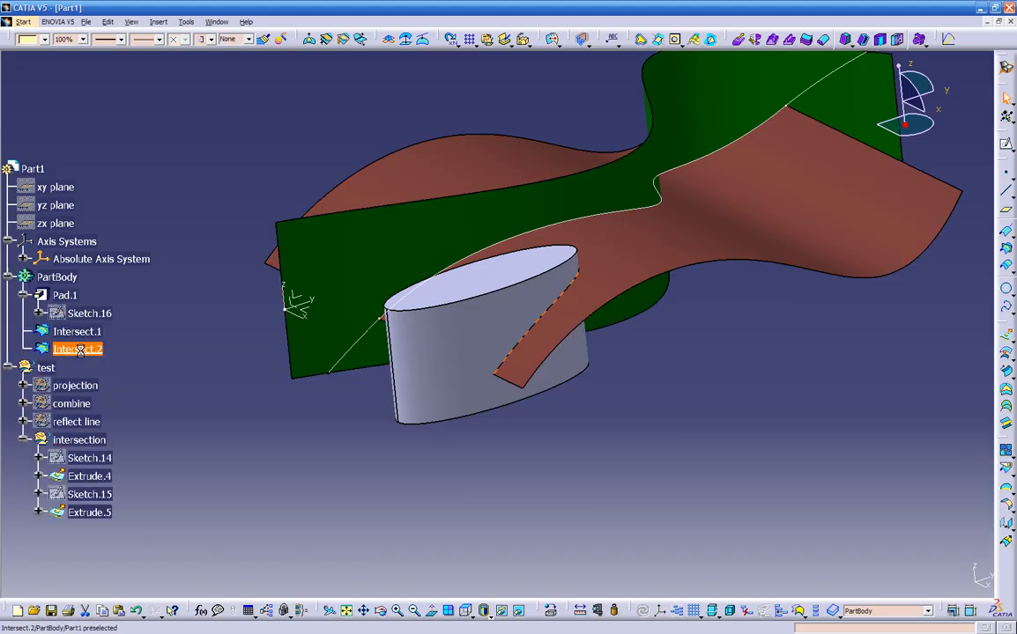
right_click(95, 349)
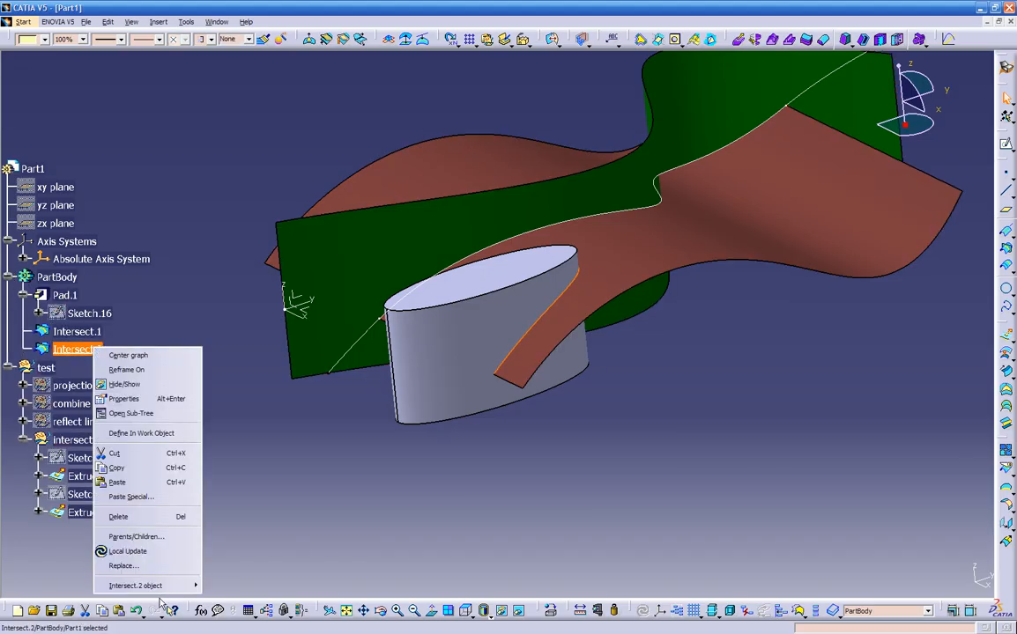
mouse_move(163, 586)
left_click(251, 454)
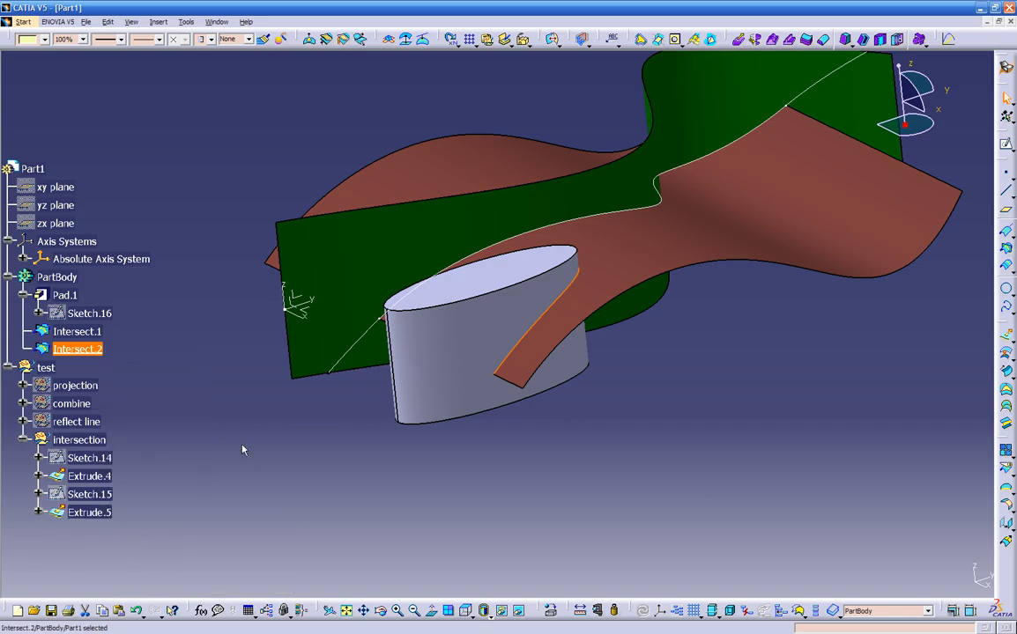
Define the geometrical set named intersection as the in-work object and clear the selection.
right_click(96, 443)
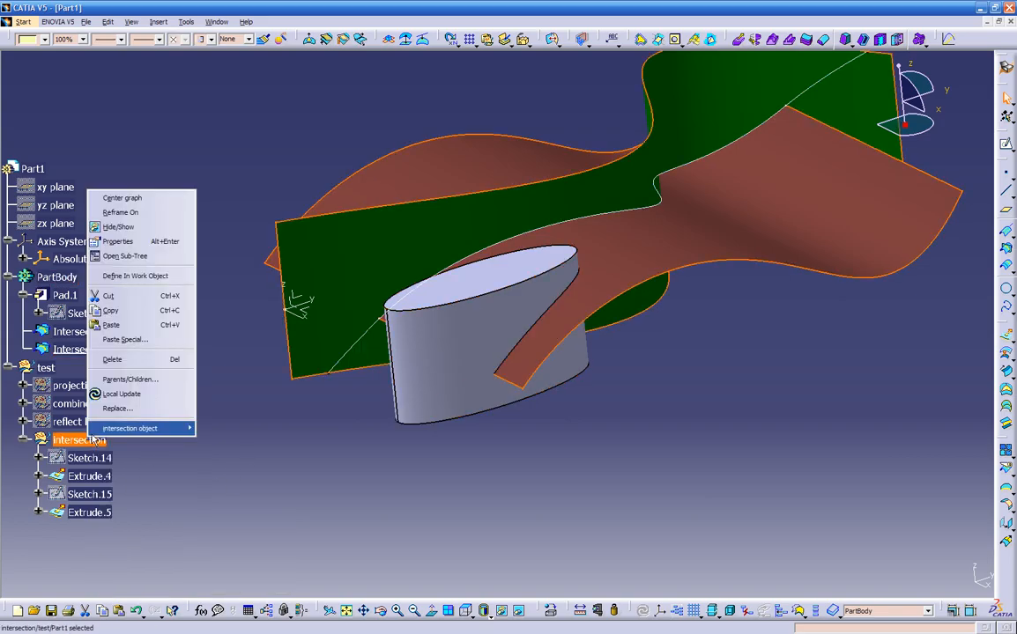
left_click(138, 279)
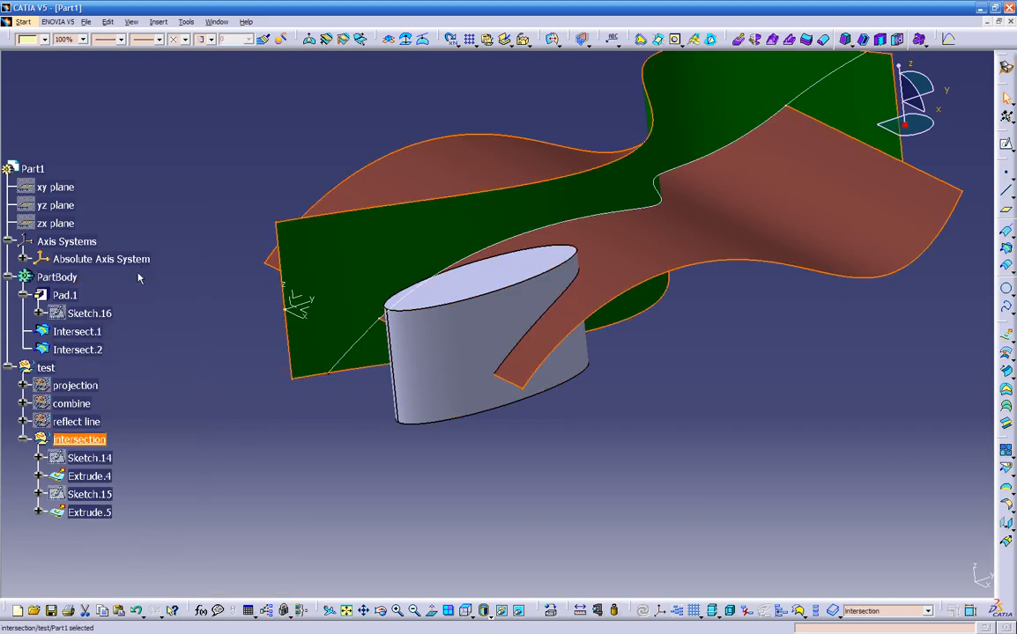
left_click(213, 378)
middle_click_drag(670, 460, 652, 498)
left_click(78, 331)
left_click(99, 349, "ctrl")
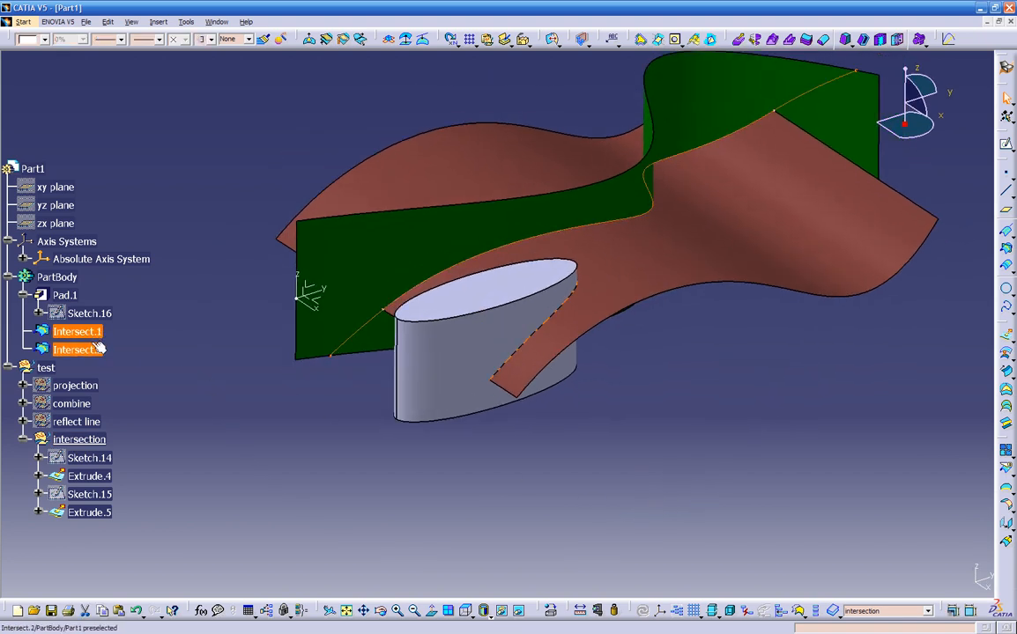
left_click(97, 351)
left_click(32, 366, "ctrl")
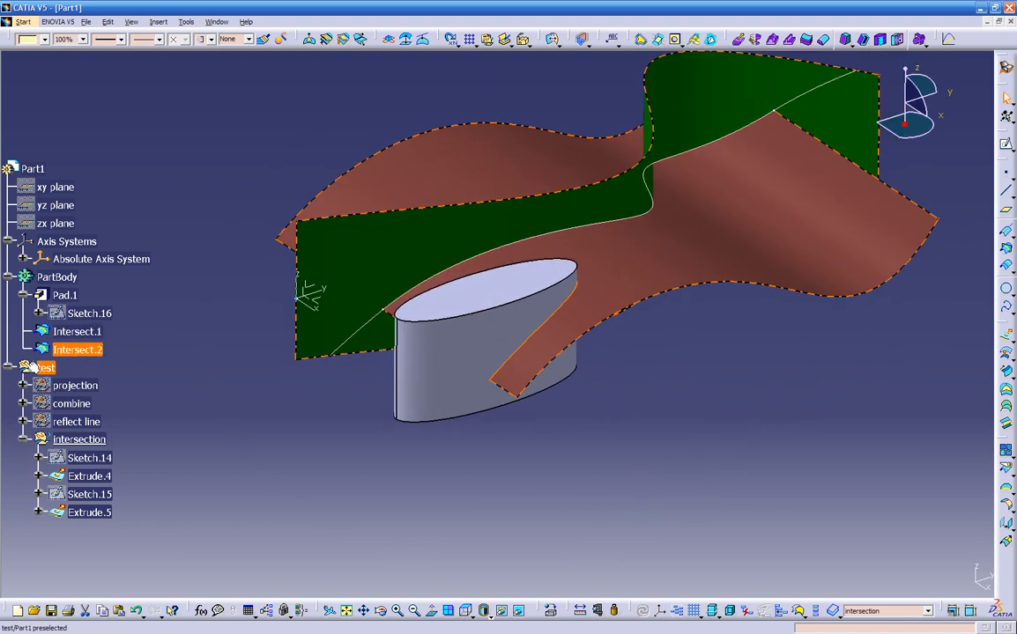
left_click(48, 368, "ctrl")
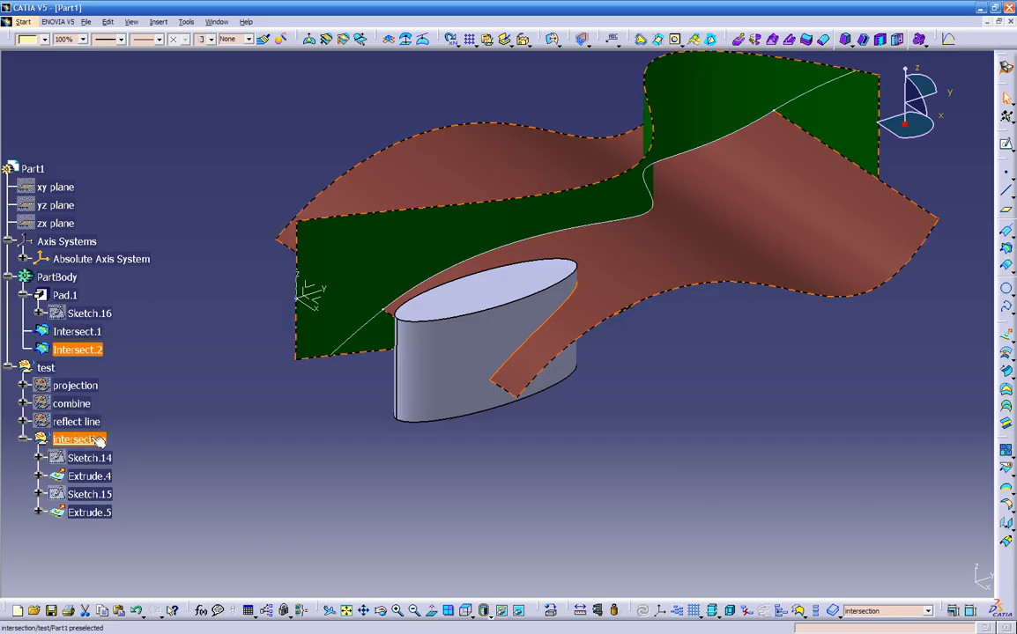
left_click(243, 429)
middle_click_drag(513, 471, 843, 287)
Compare the object options available for Intersect.2 in PartBody and Extrude.5 in the intersection set.
left_click(82, 350)
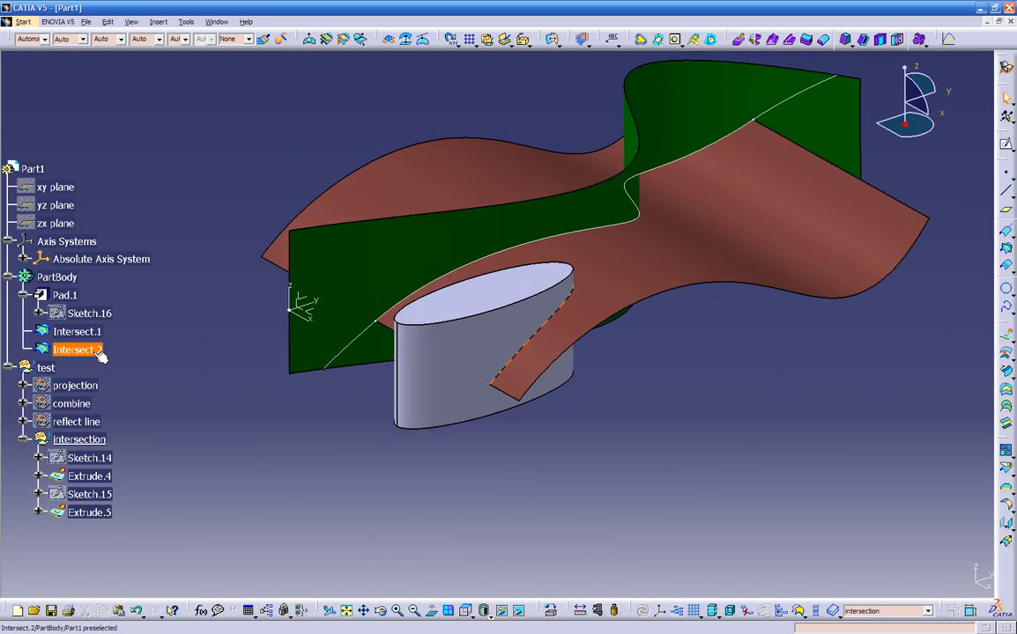
right_click(93, 351)
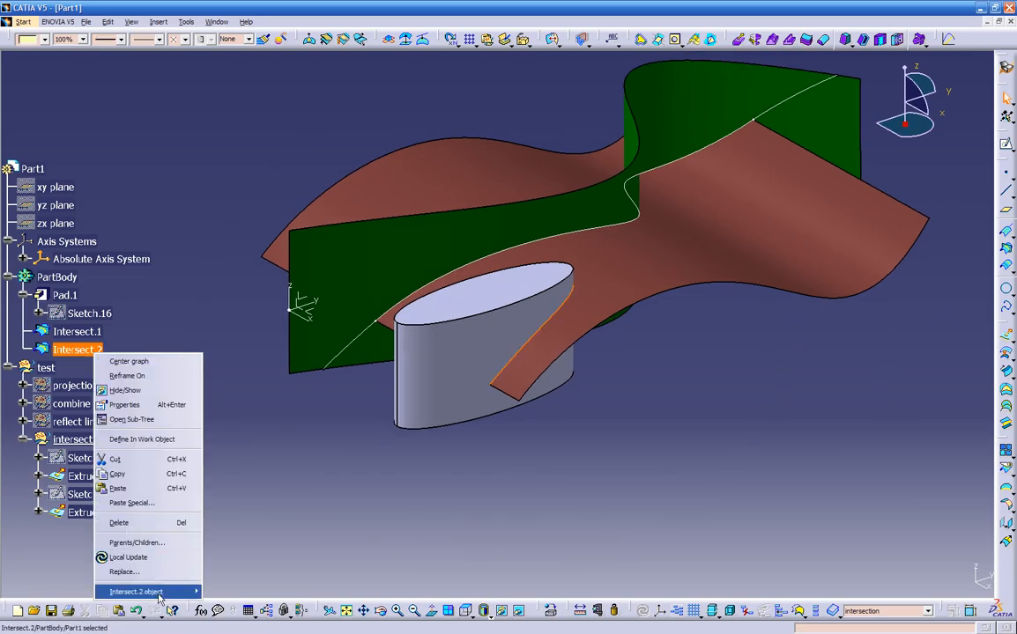
mouse_move(148, 589)
left_click(256, 318)
left_click(91, 513)
right_click(98, 520)
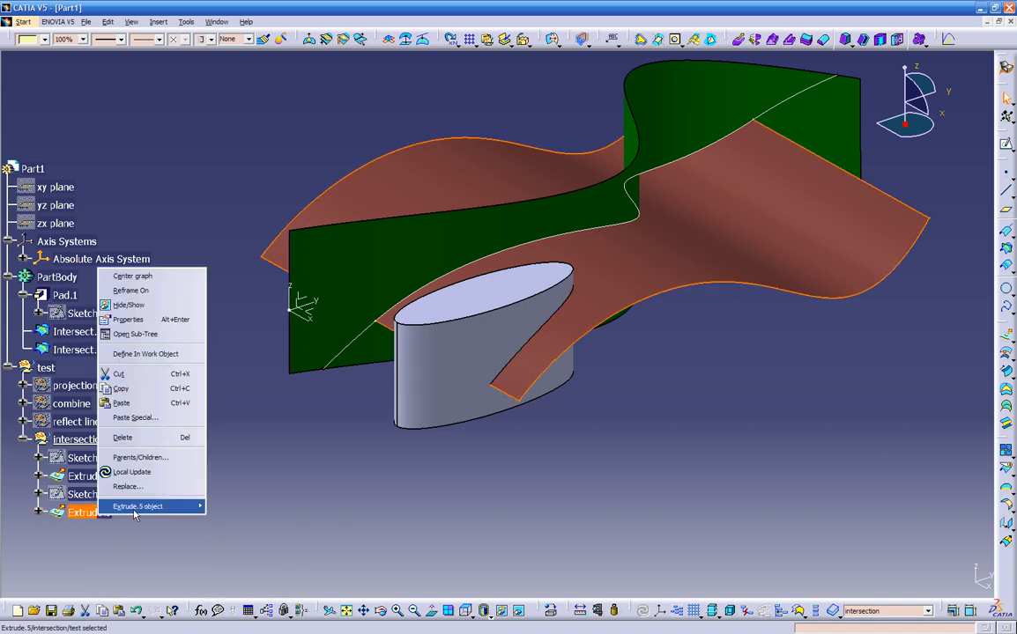
mouse_move(135, 511)
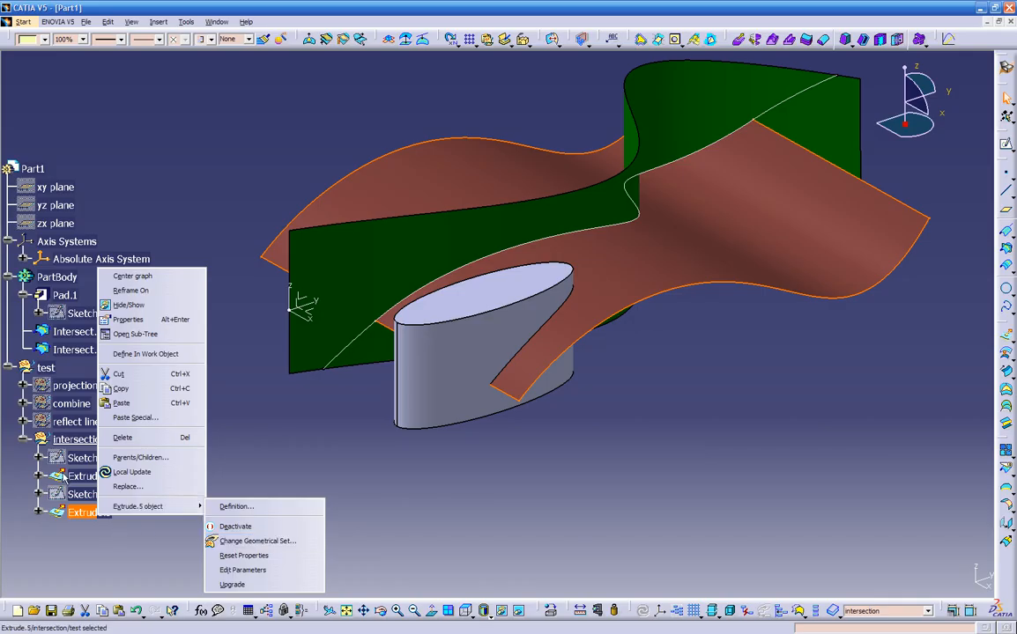
left_click(271, 445)
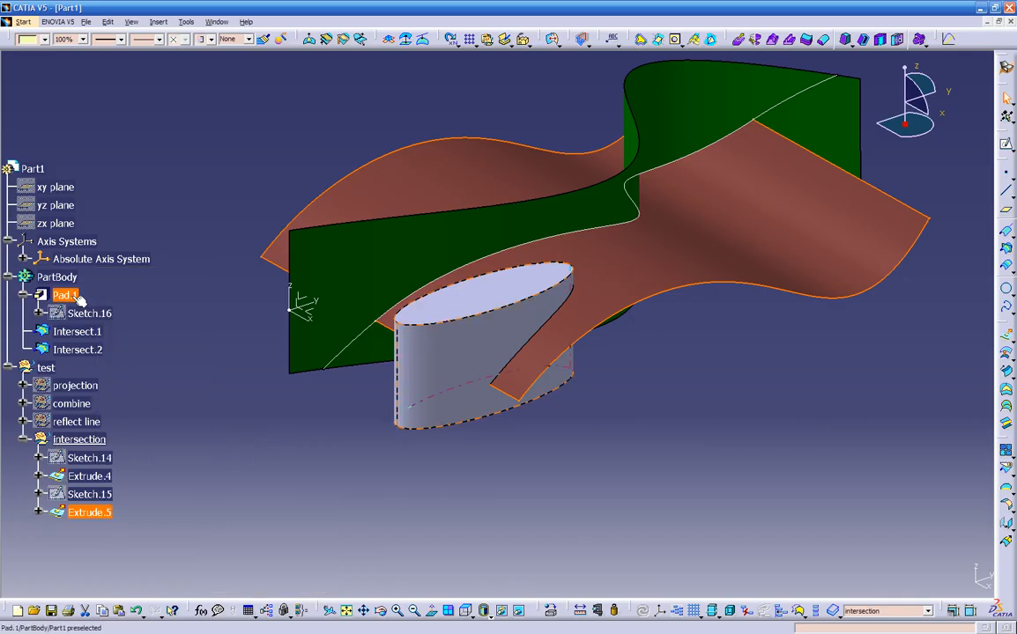
Move Extrude.4 to the last position in the reflect line geometrical set and undo the move.
left_click(99, 475)
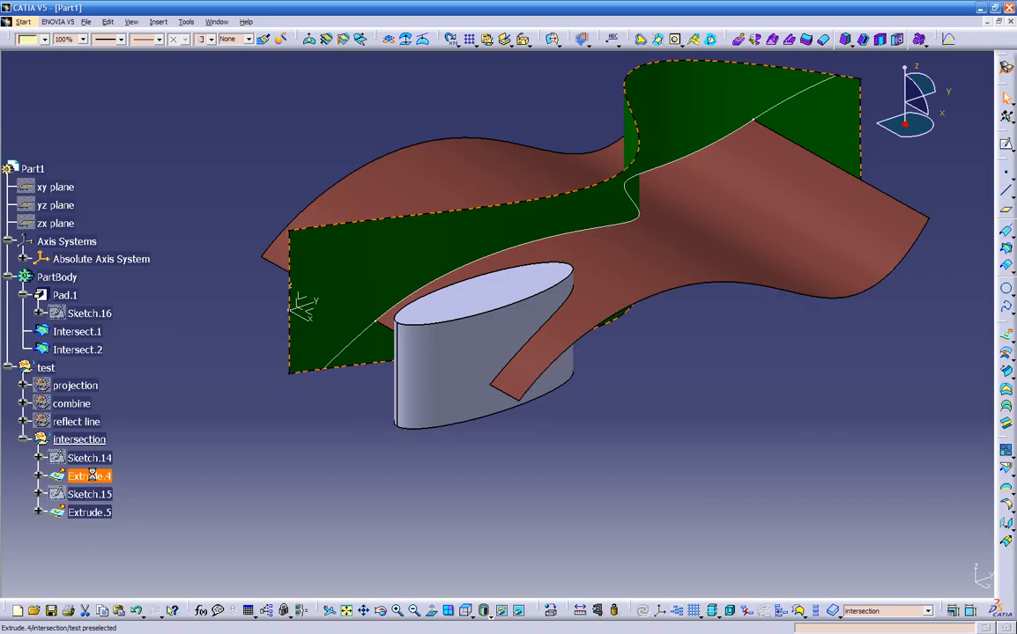
right_click(98, 476)
mouse_move(168, 464)
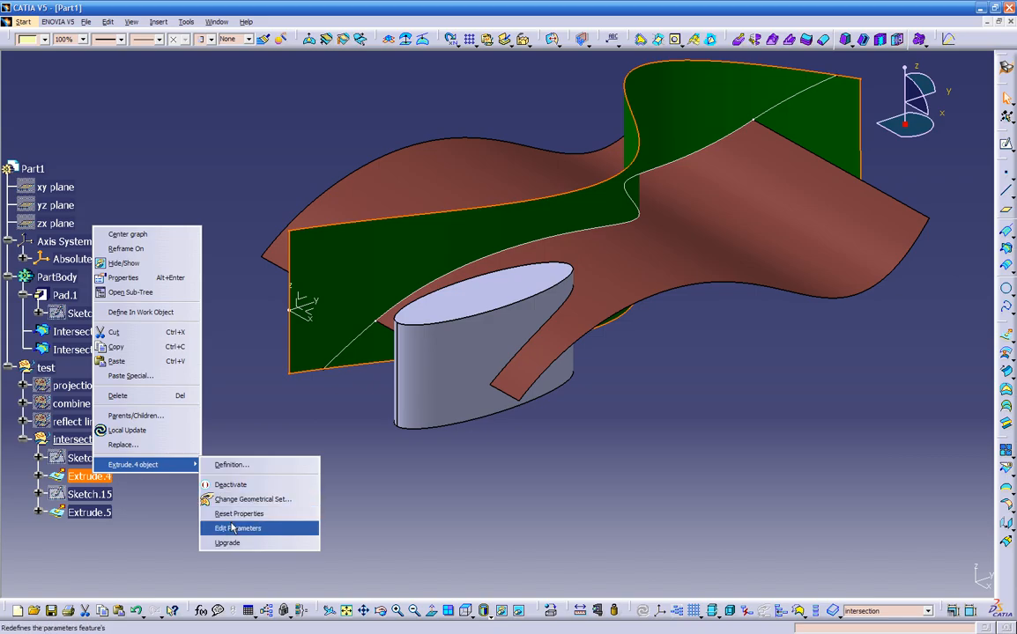
left_click(251, 499)
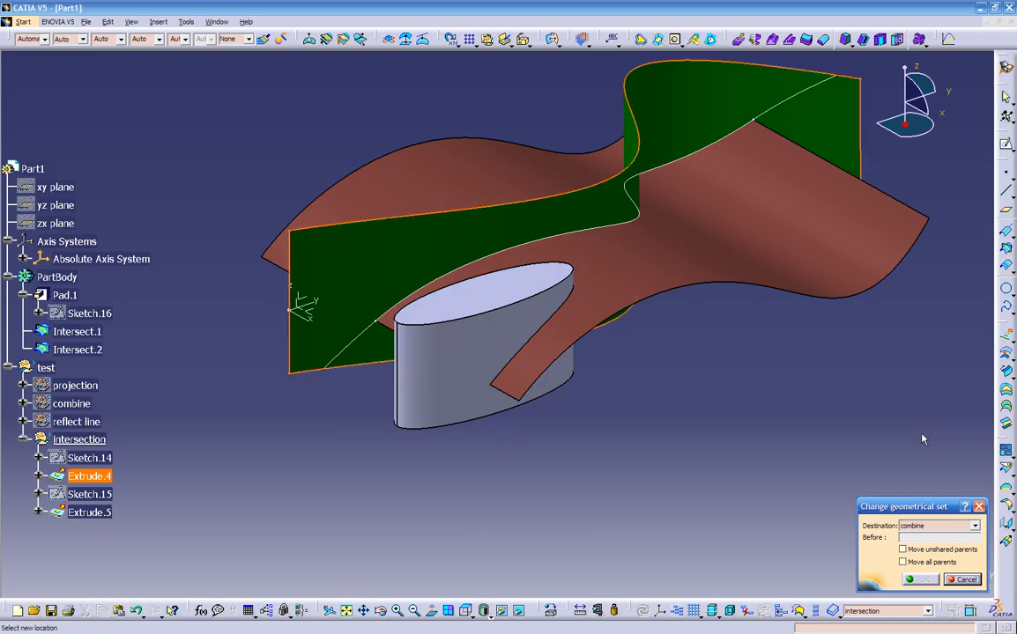
left_click(932, 528)
left_click(925, 563)
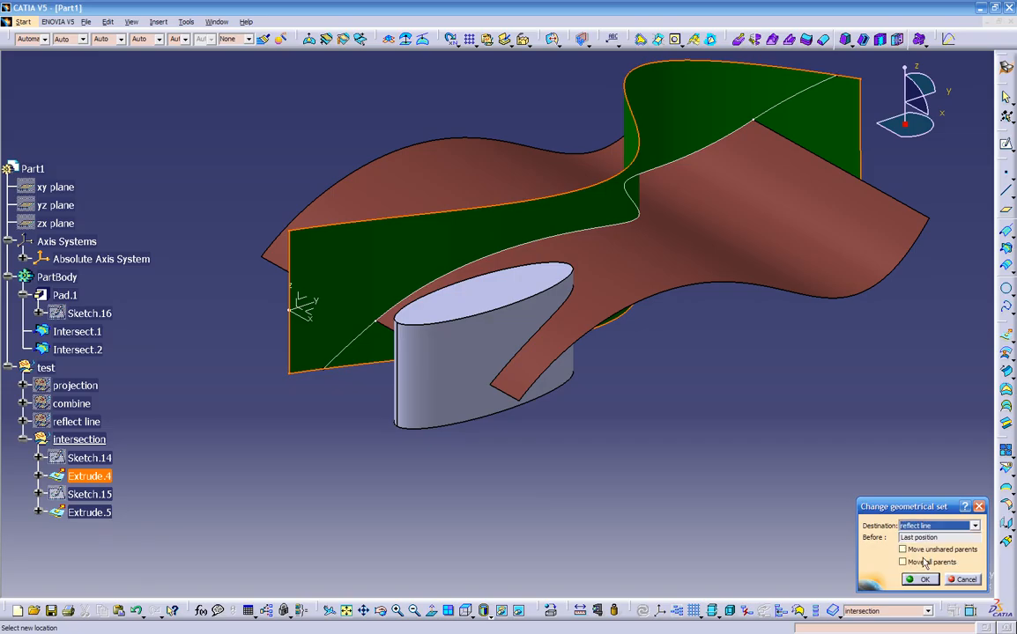
left_click(921, 581)
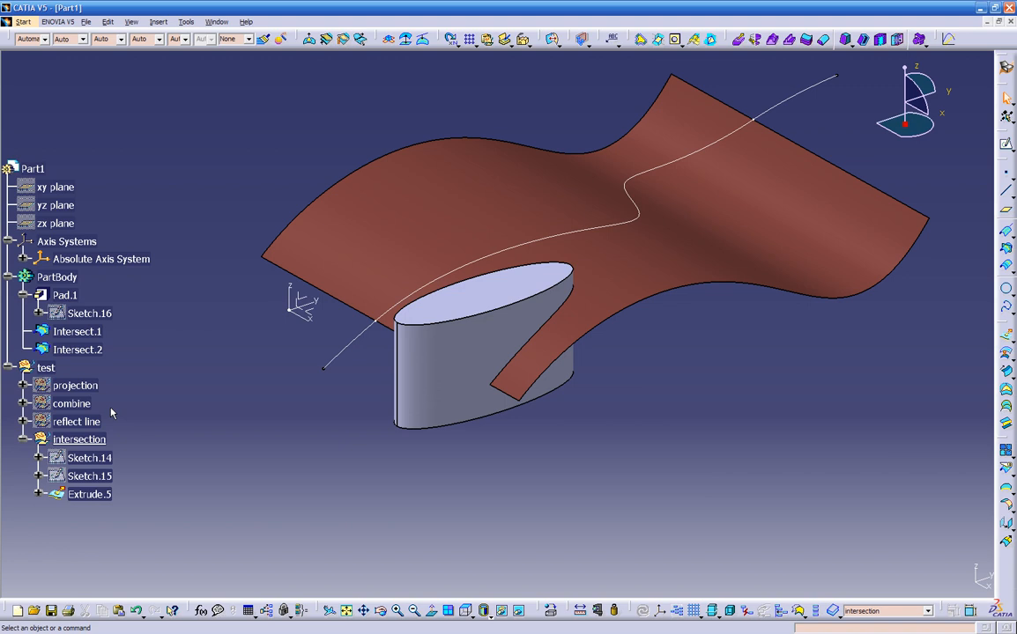
key("ctrl+z")
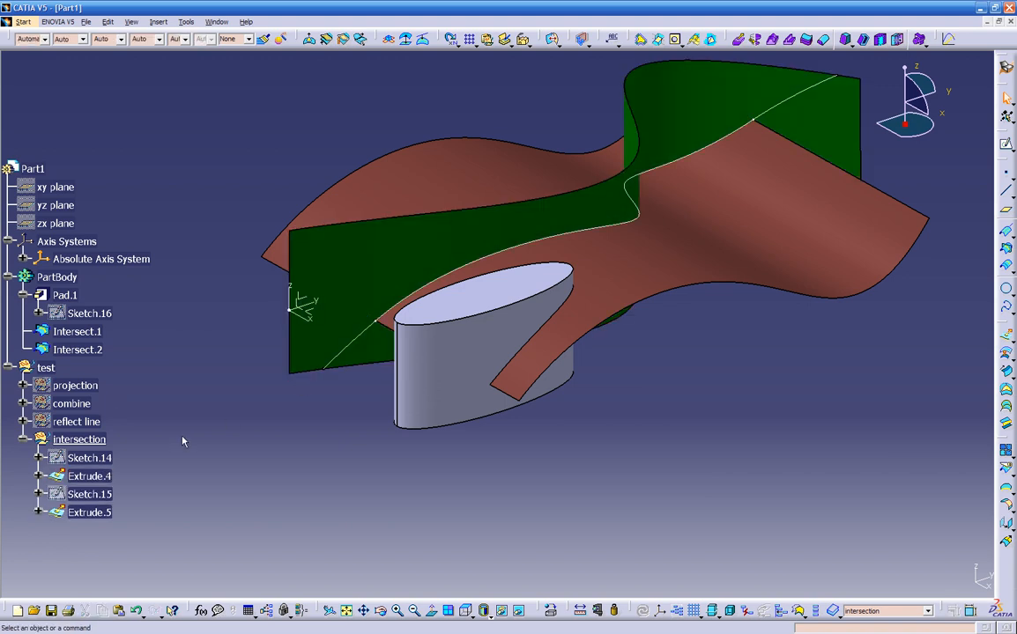
Create an intersection between Extrude.5 and Pad.1 in the intersection set, with Contour as the surface-part result.
scroll(190, 378, "down", 3)
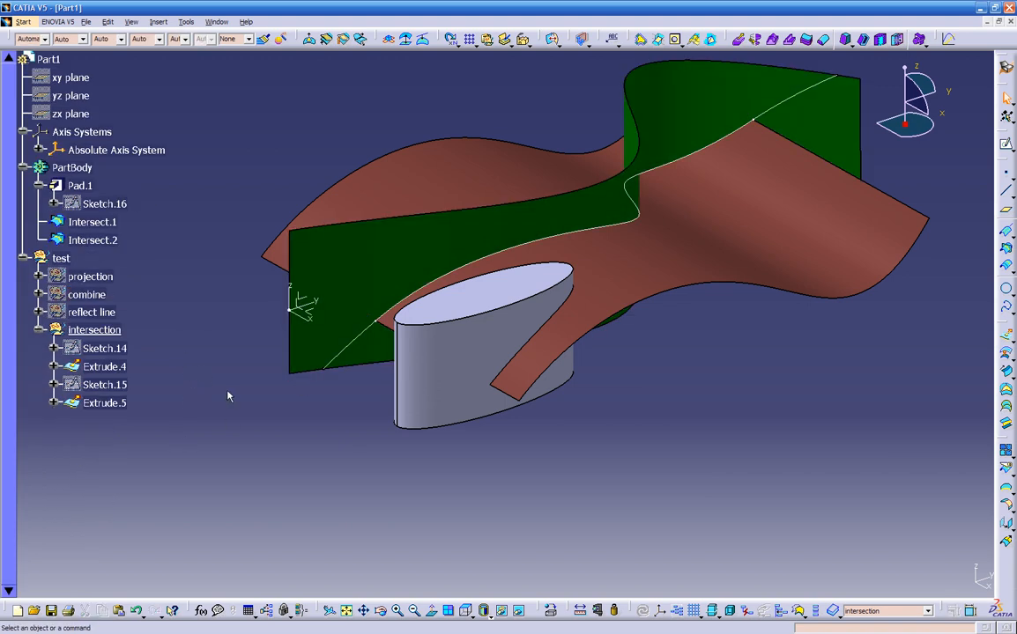
left_click(1006, 248)
left_click(623, 255)
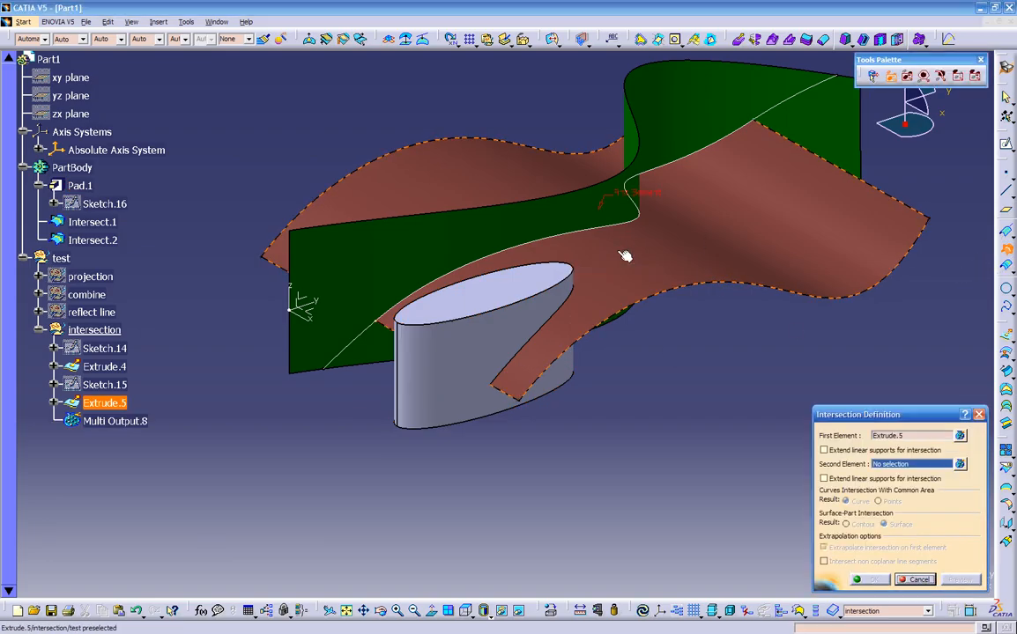
left_click(498, 284)
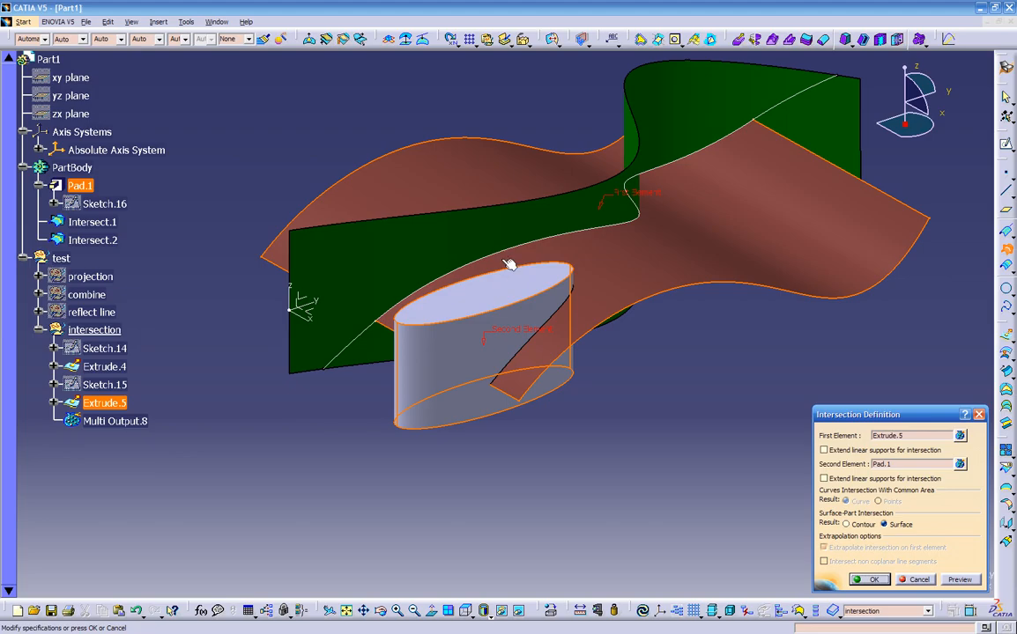
left_click(863, 525)
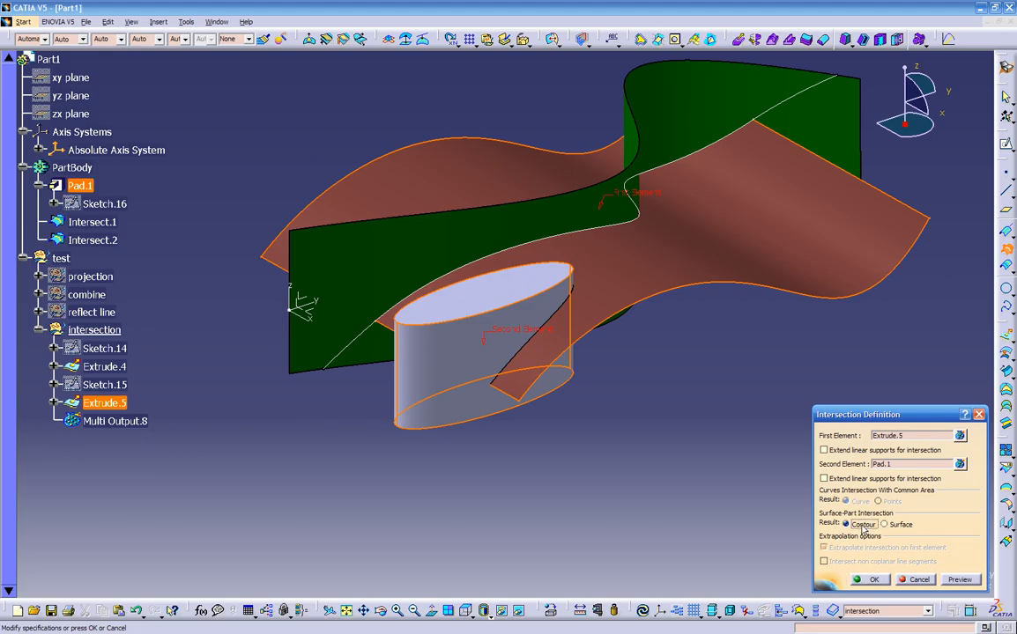
left_click(959, 580)
left_click(870, 580)
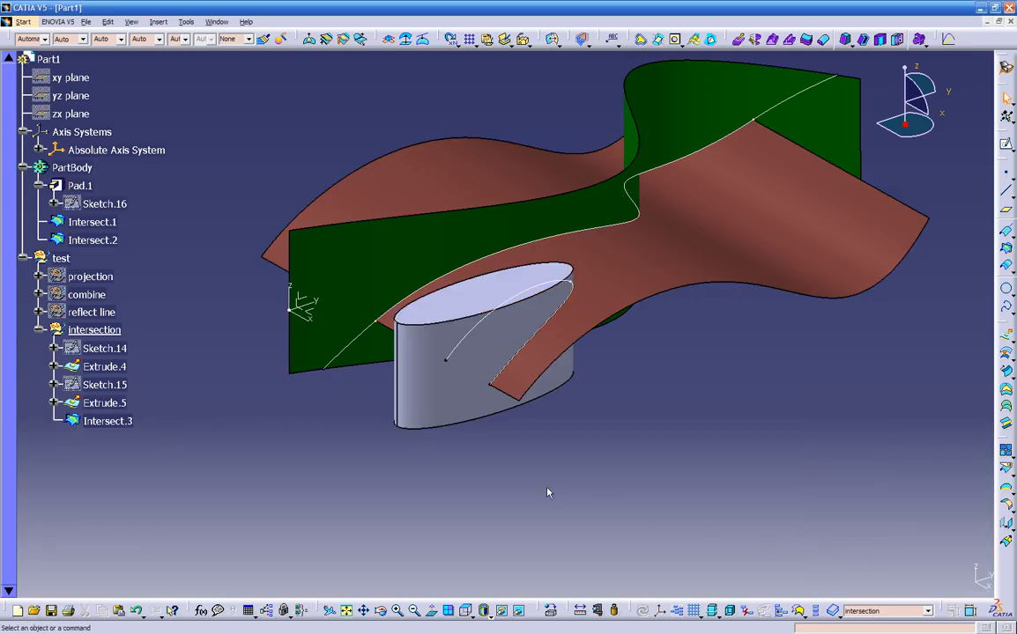
left_click(123, 421)
left_click(219, 435)
Create another intersection between Extrude.5 and Pad.1, with Surface as the surface-part result.
left_click(1005, 250)
left_click(921, 253)
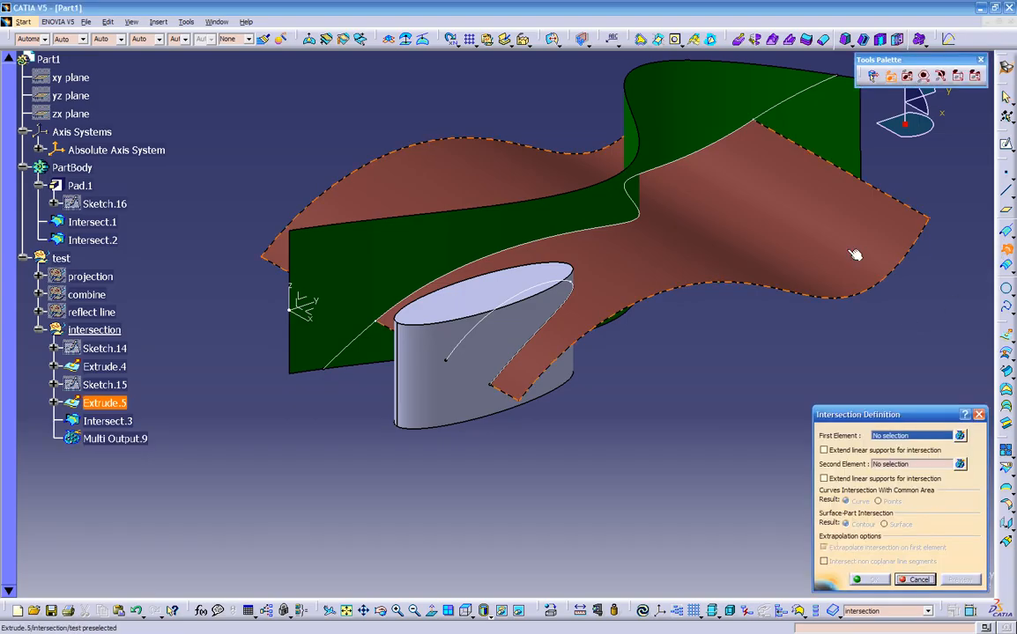
left_click(493, 357)
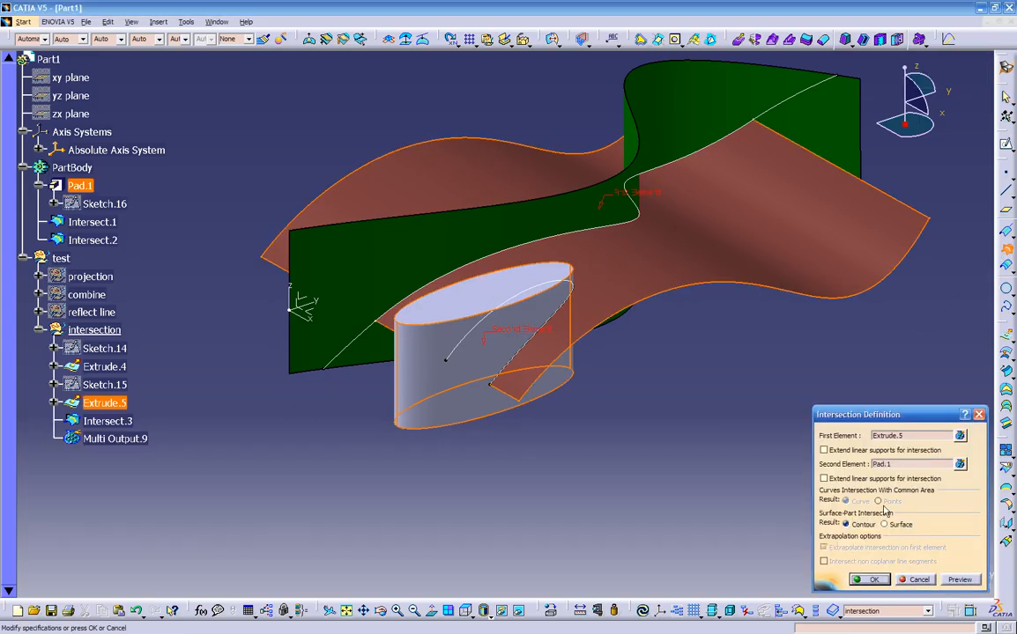
left_click(896, 525)
left_click(956, 580)
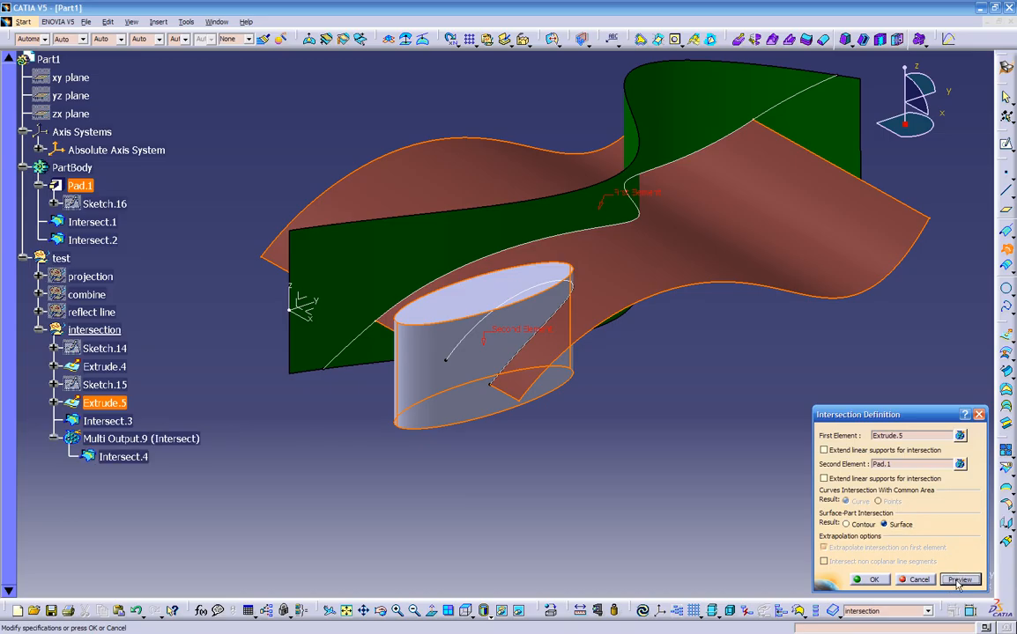
left_click(868, 580)
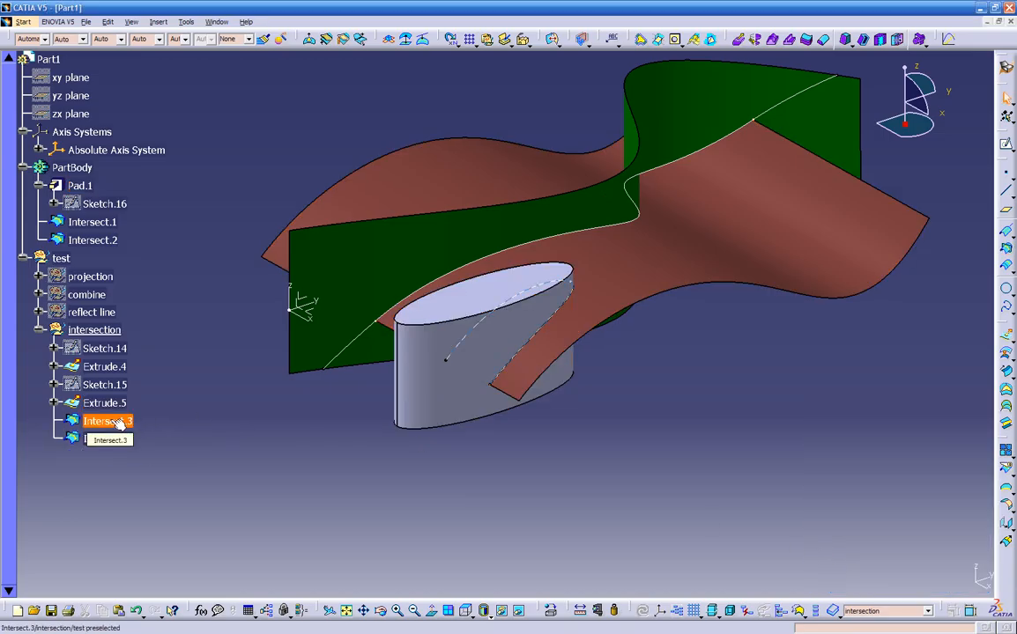
Hide PartBody and Extrude.5.
right_click(72, 167)
left_click(105, 206)
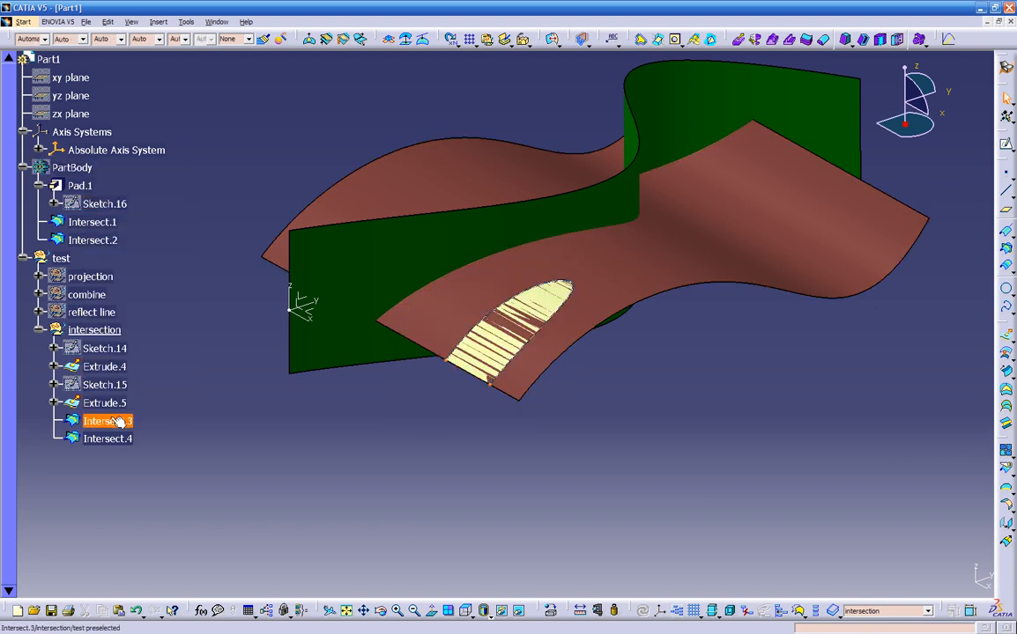
left_click(119, 403)
right_click(123, 403)
left_click(146, 176)
Inspect the Intersect.4 surface and its intersection definition without changing it.
middle_click_drag(543, 435, 533, 318)
left_click(522, 305)
left_click(523, 306)
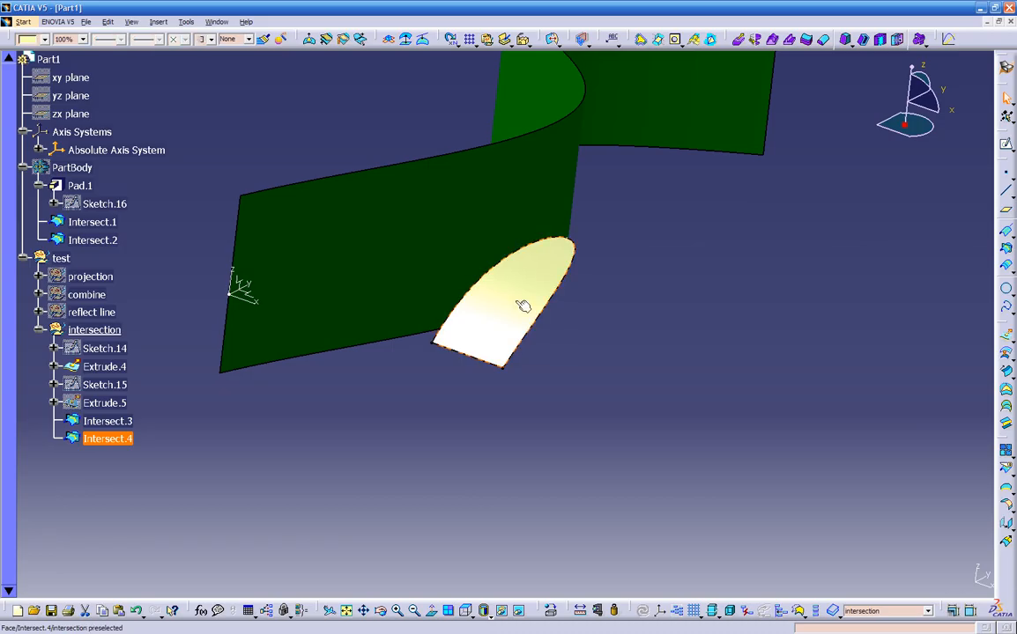
left_click(535, 319)
double_click(517, 315)
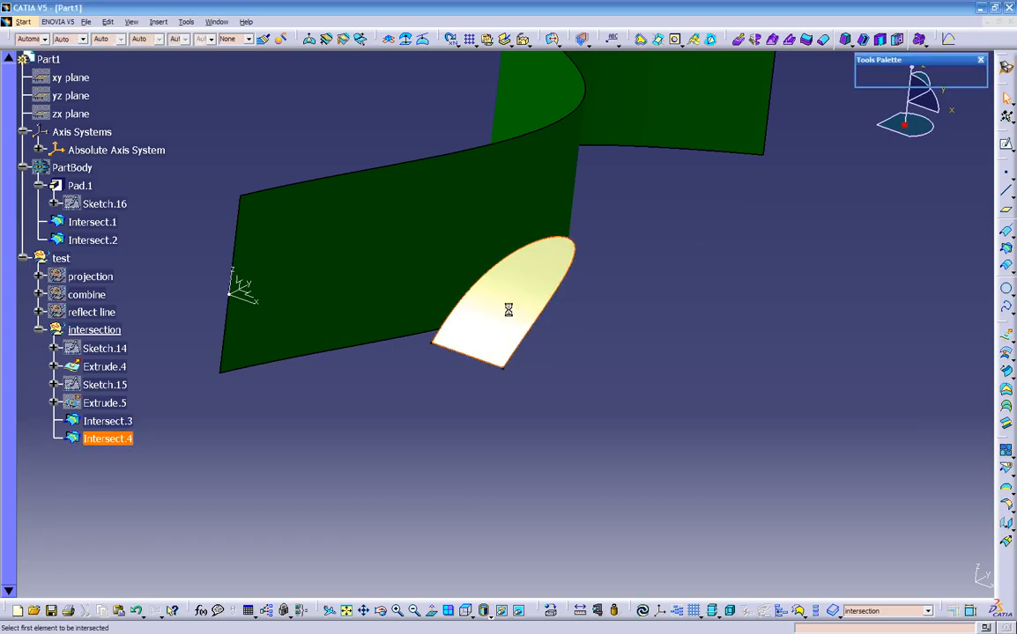
middle_click_drag(572, 403, 797, 530)
left_click(922, 582)
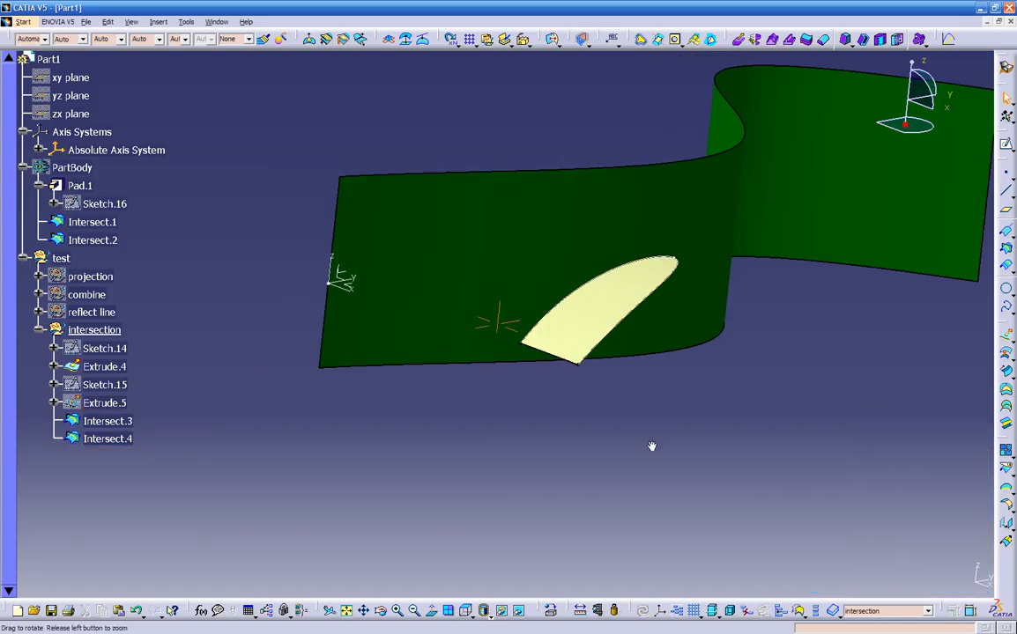
Show Extrude.5 and PartBody again.
right_click(139, 406)
left_click(172, 196)
middle_click_drag(412, 372, 507, 485)
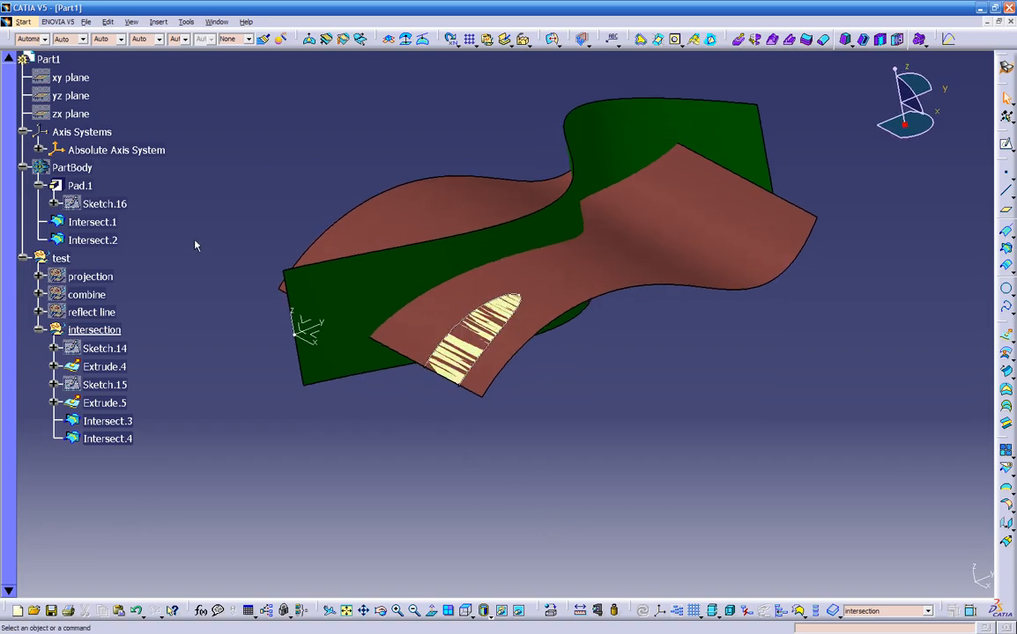
right_click(84, 168)
left_click(114, 202)
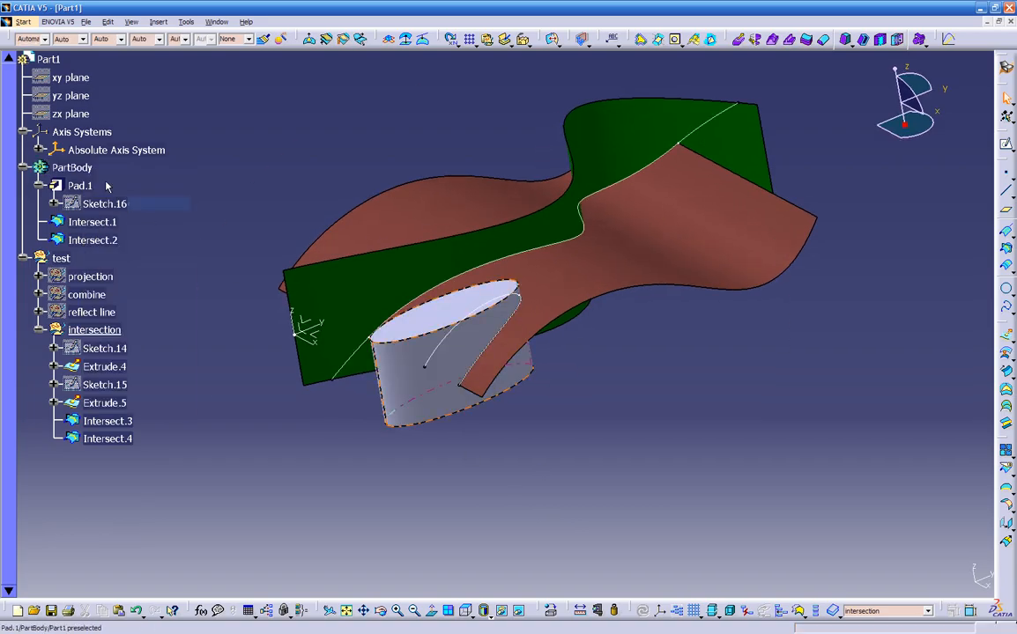
Hide PartBody so only the extruded surfaces and the intersection results are displayed.
right_click(84, 169)
left_click(88, 204)
middle_click_drag(440, 437, 427, 428)
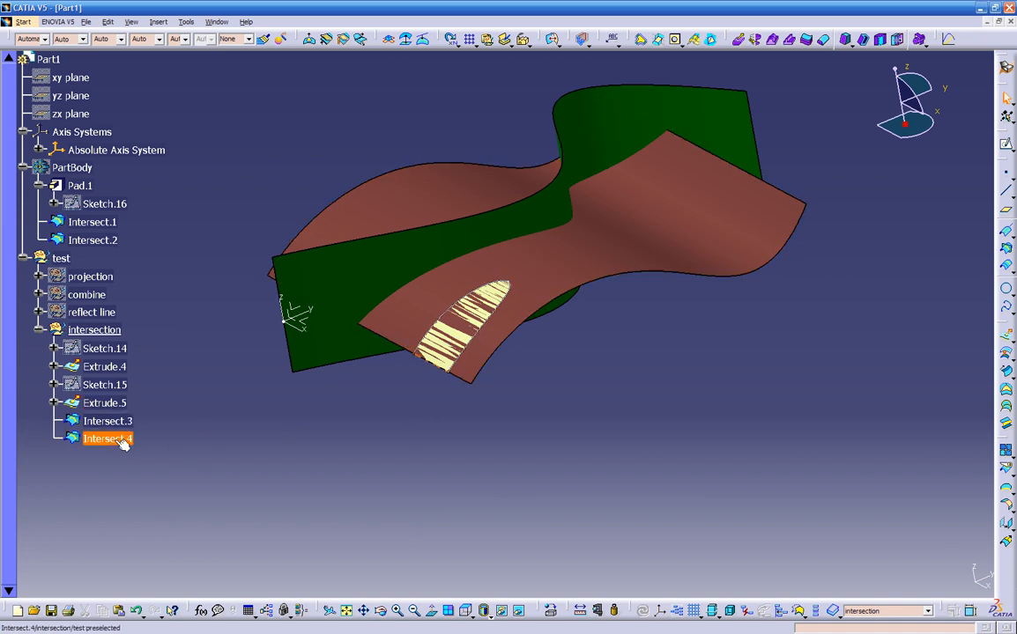
Insert a new geometrical set with Part1 as its father, leaving the name blank.
left_click(158, 23)
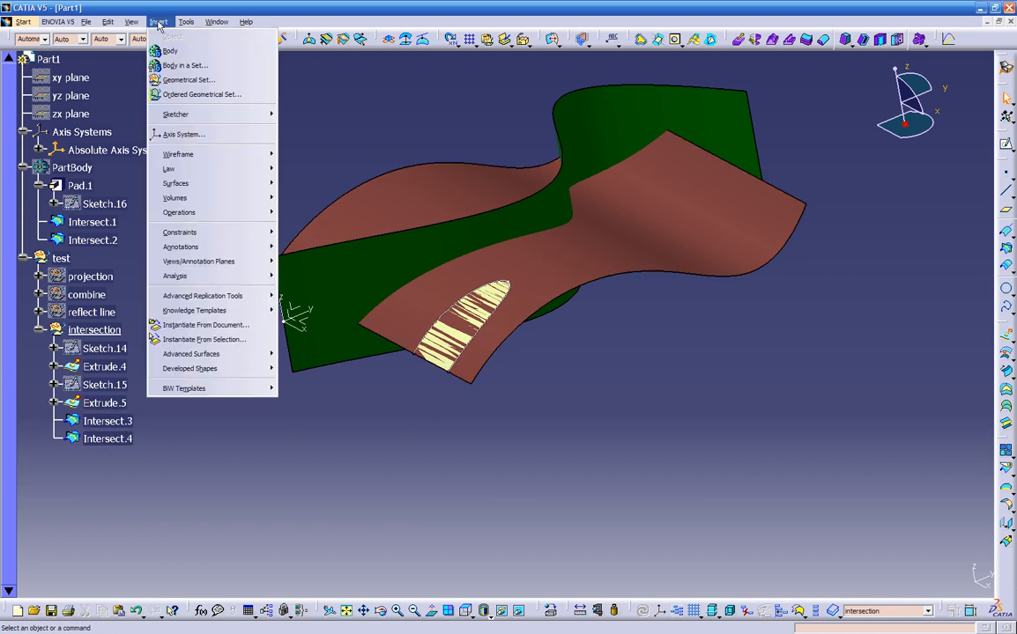
left_click(185, 81)
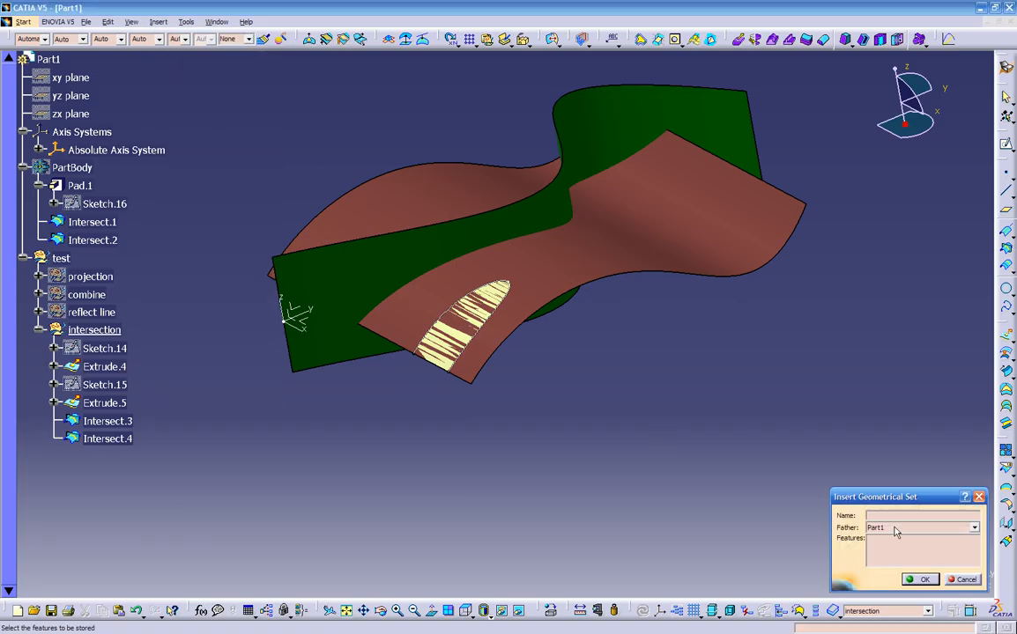
left_click(921, 579)
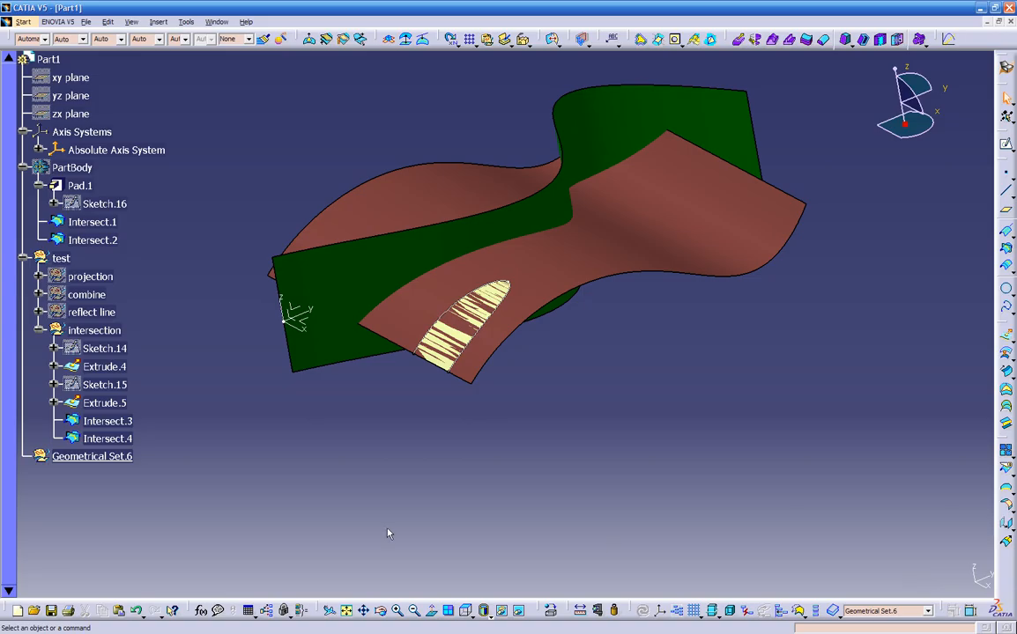
Move Intersect.4 to the last position in Geometrical Set.6.
right_click(99, 440)
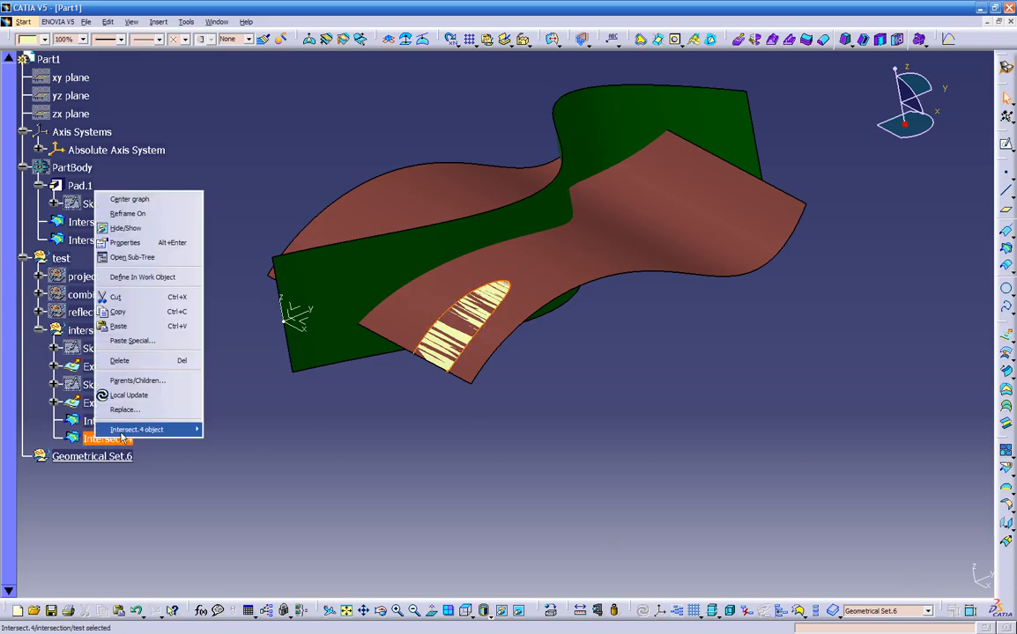
mouse_move(132, 430)
left_click(218, 465)
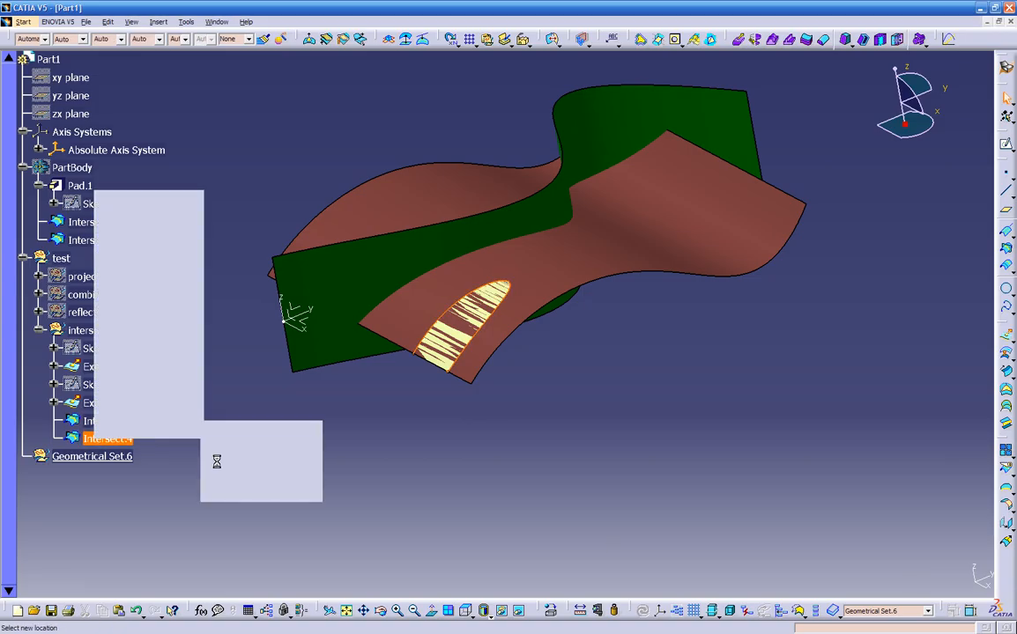
left_click(115, 457)
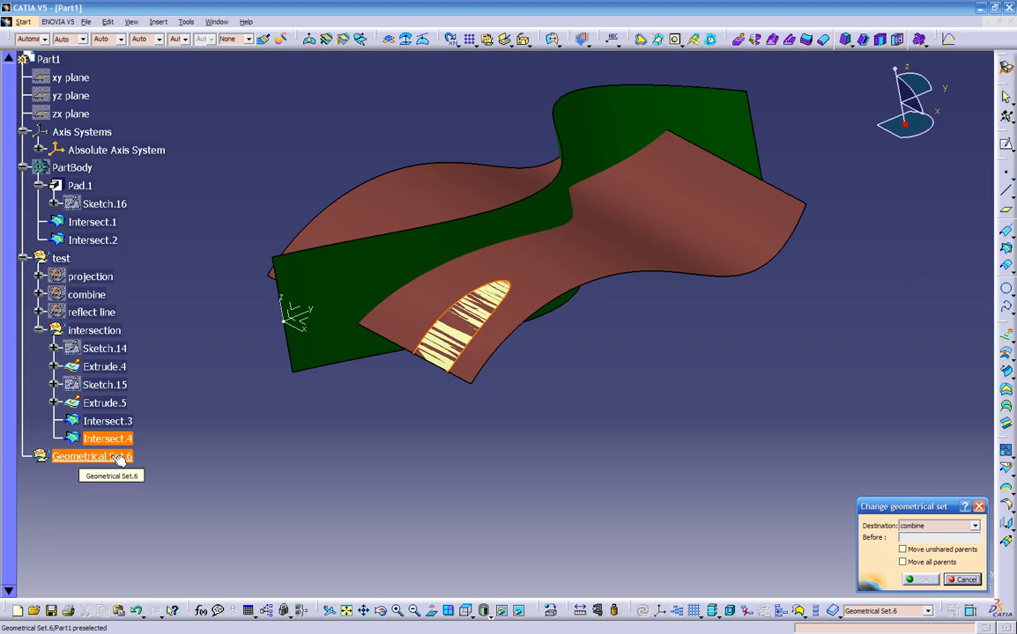
left_click(119, 458)
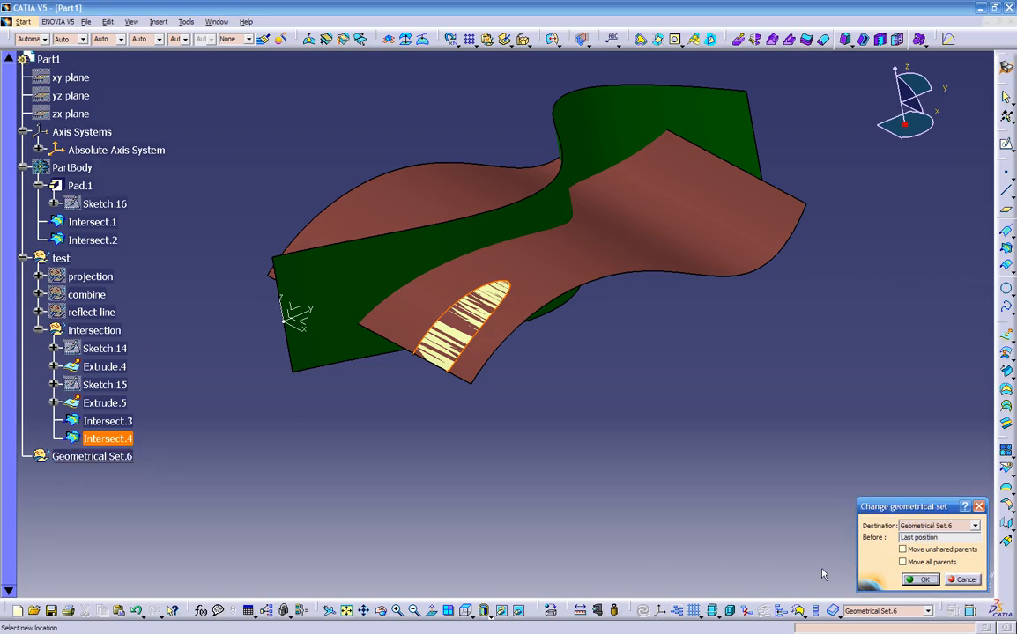
left_click(920, 580)
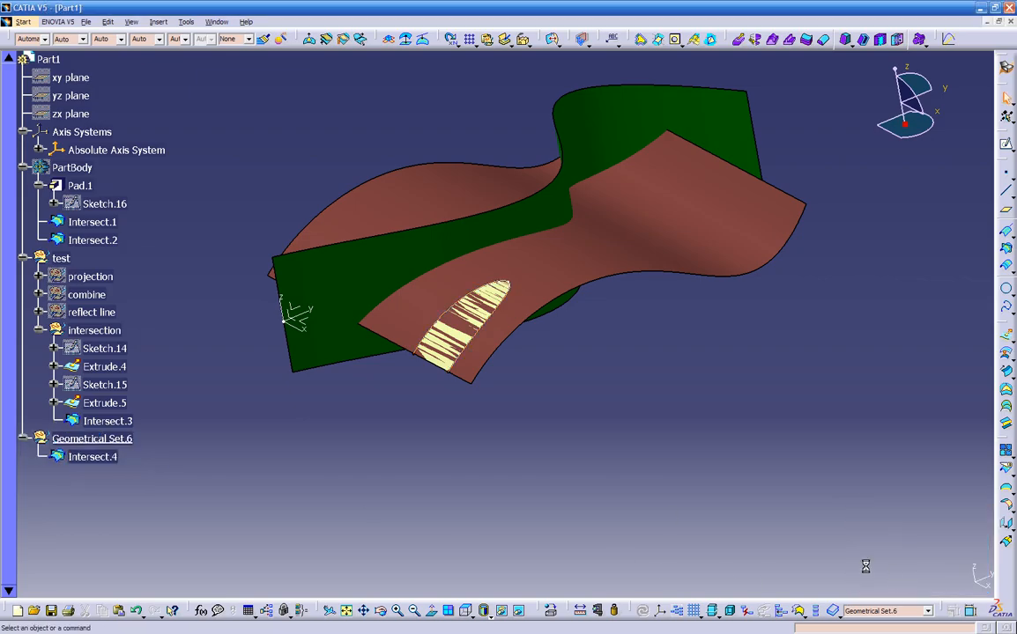
Collapse the intersection, PartBody, Axis Systems and test branches, and hide the test set to isolate the Intersect.4 surface.
left_click(40, 330)
left_click(23, 167)
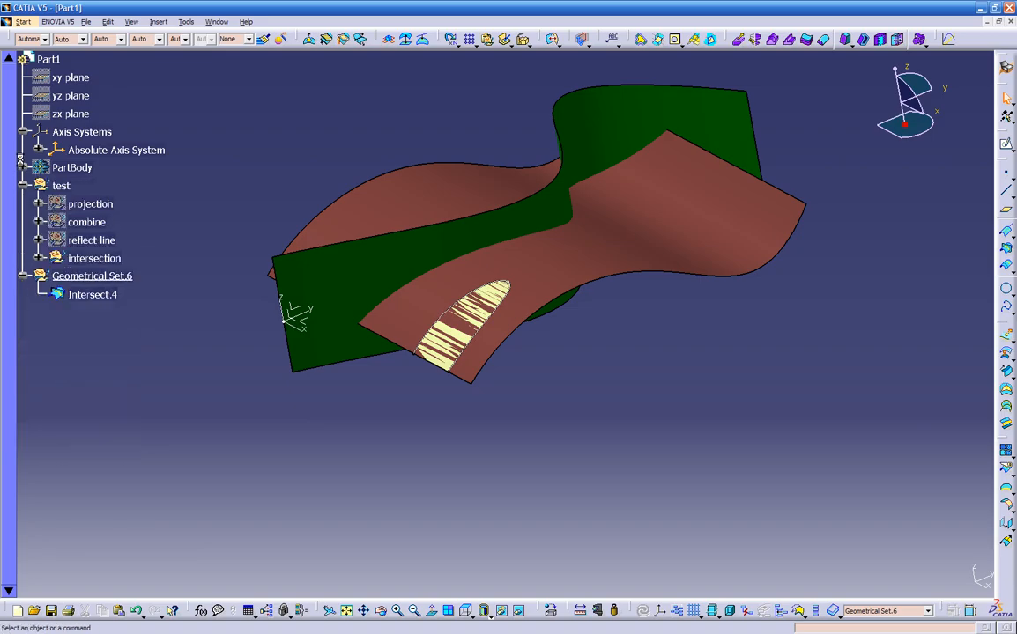
left_click(23, 133)
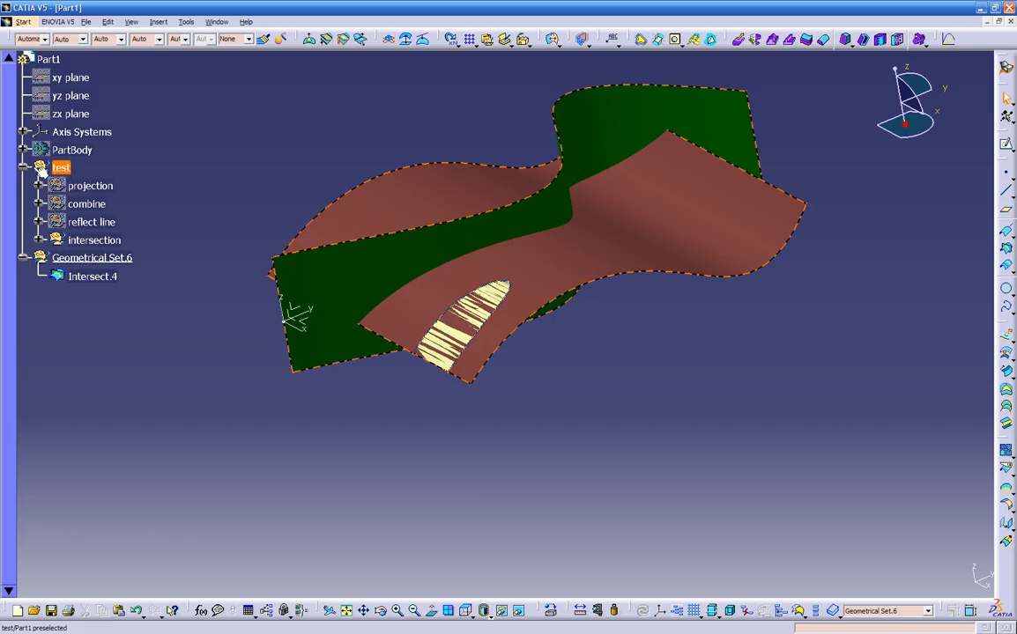
left_click(23, 168)
right_click(60, 168)
left_click(91, 201)
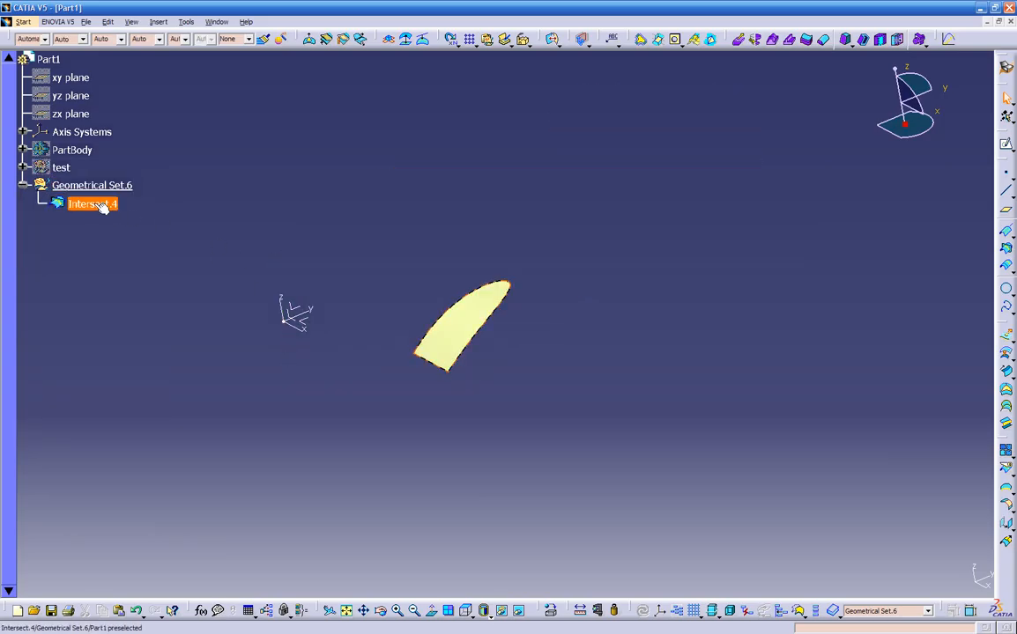
middle_click_drag(451, 455, 487, 348)
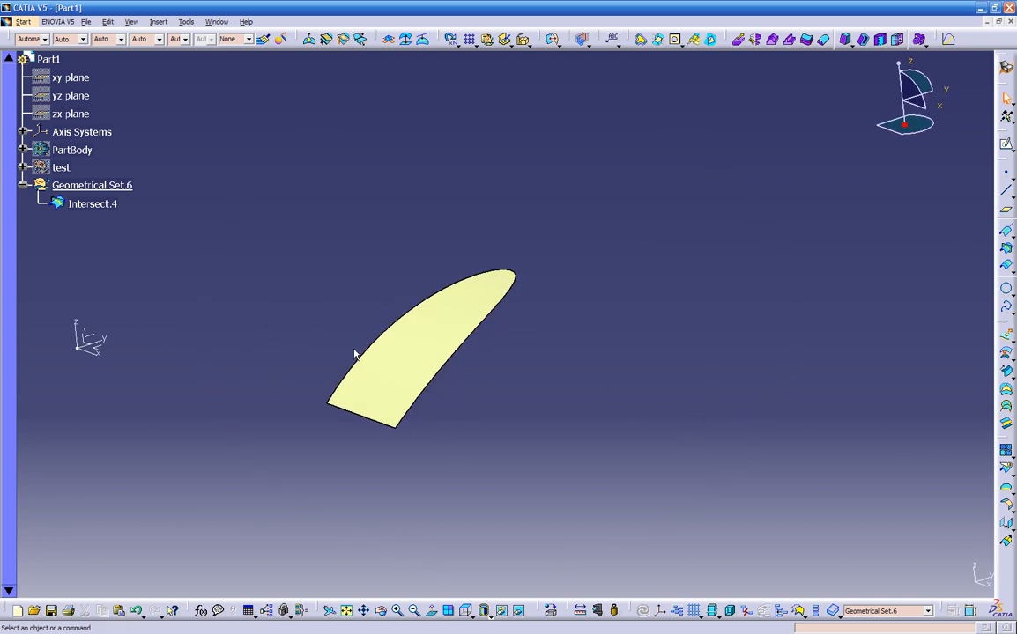
Expand the test set and inspect the geometry held in the hidden space.
left_click(23, 168)
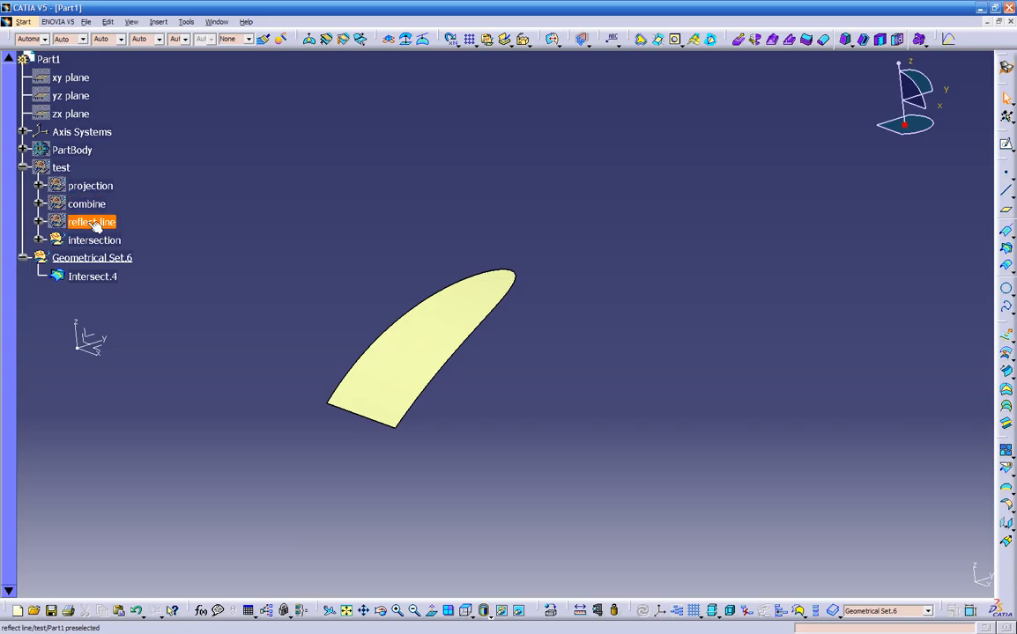
middle_click_drag(249, 331, 523, 529)
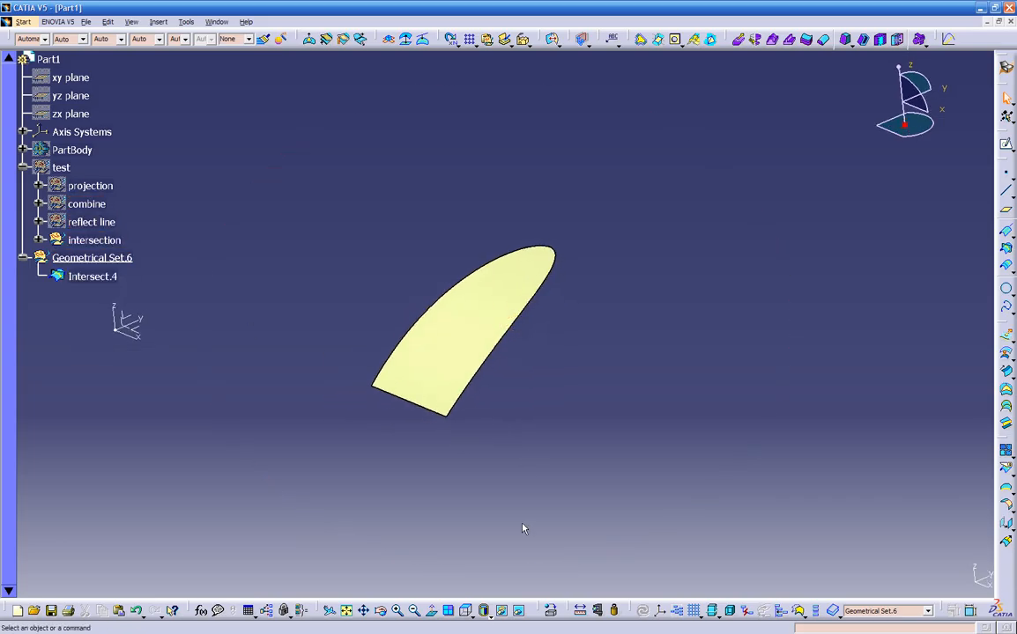
left_click(518, 610)
middle_click_drag(500, 375, 168, 370)
left_click(82, 206)
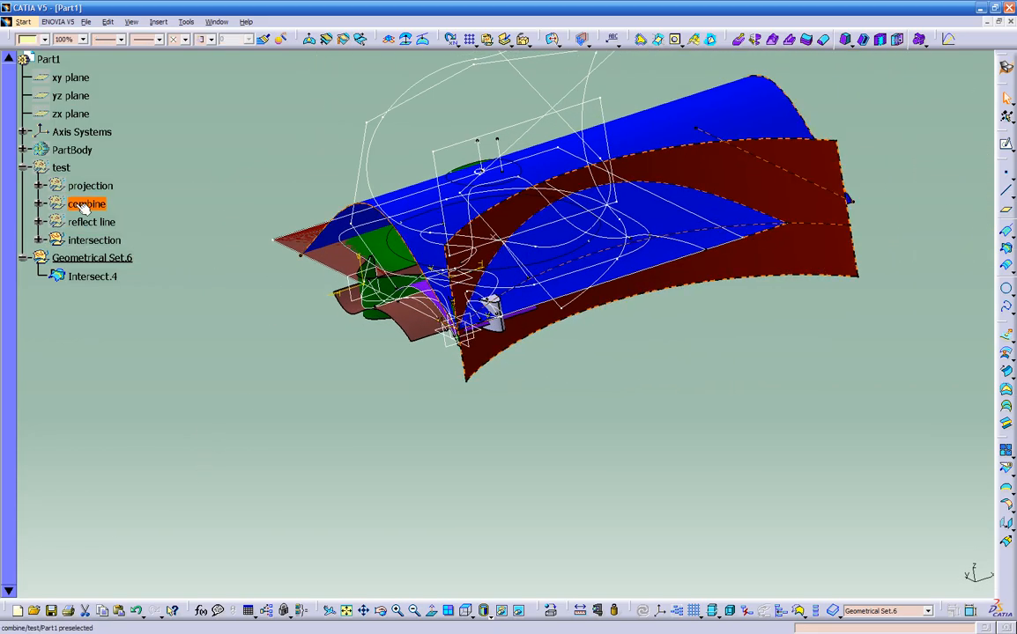
left_click(523, 612)
Show the combine set and its parent test set.
right_click(80, 203)
left_click(117, 240)
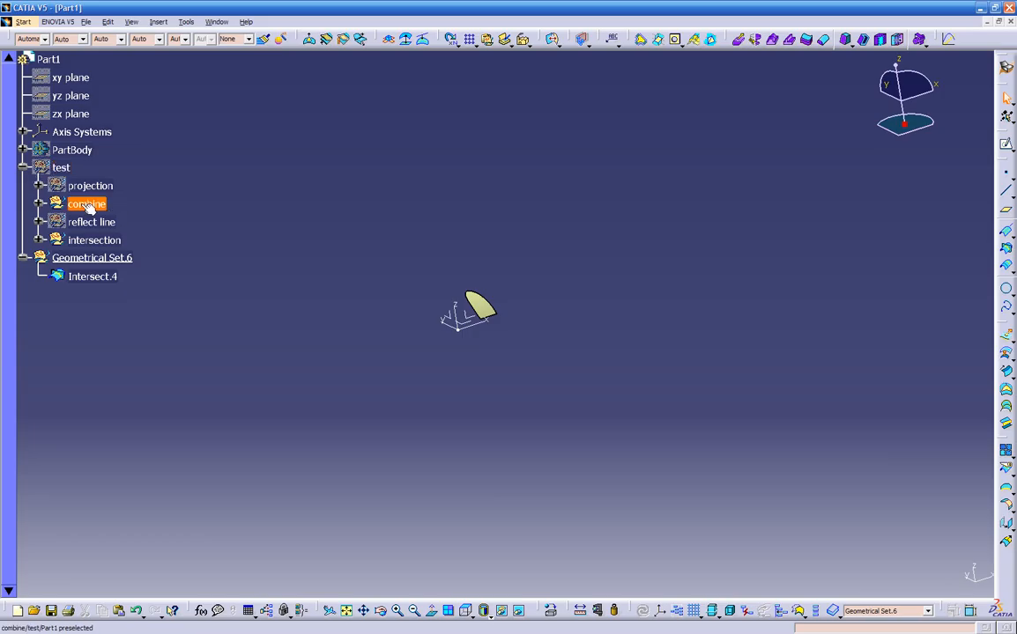
right_click(61, 168)
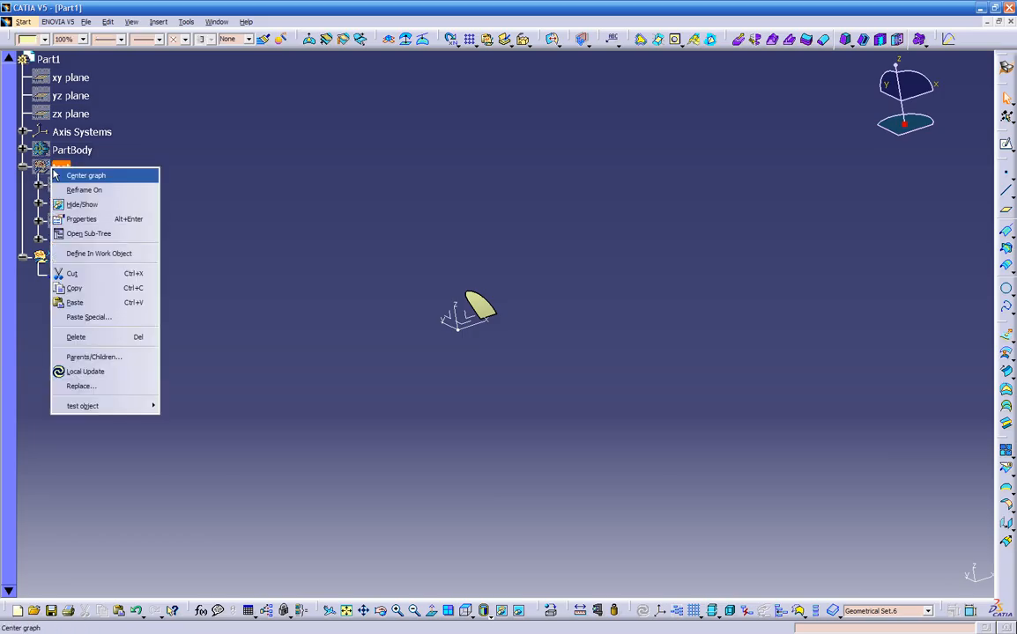
left_click(88, 199)
middle_click_drag(399, 378, 581, 355)
Hide the combine set so only the intersection set's surfaces and the Intersect.4 patch are displayed.
right_click(72, 203)
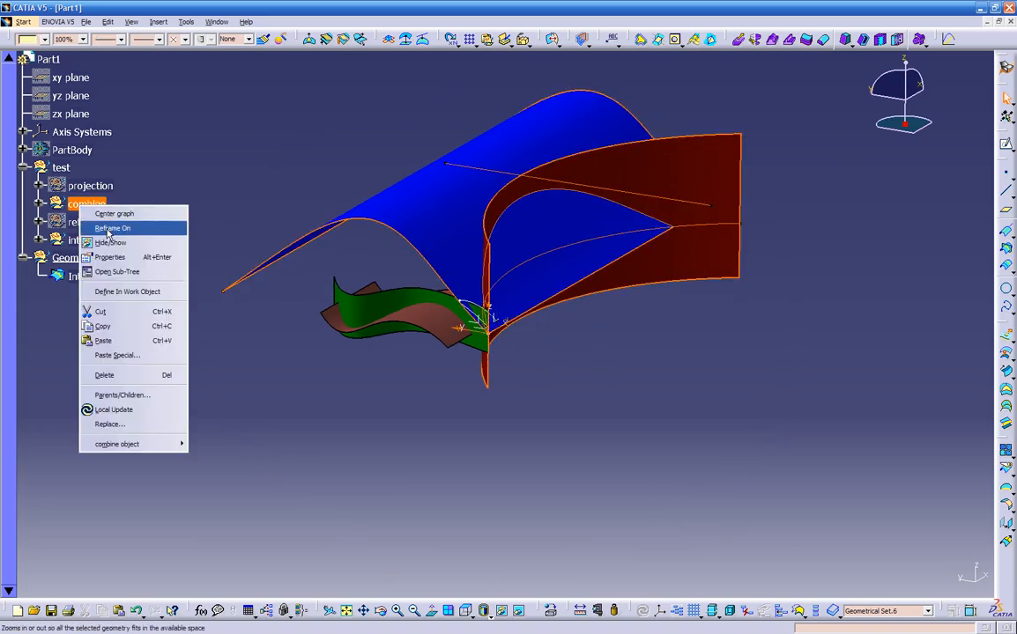
left_click(107, 240)
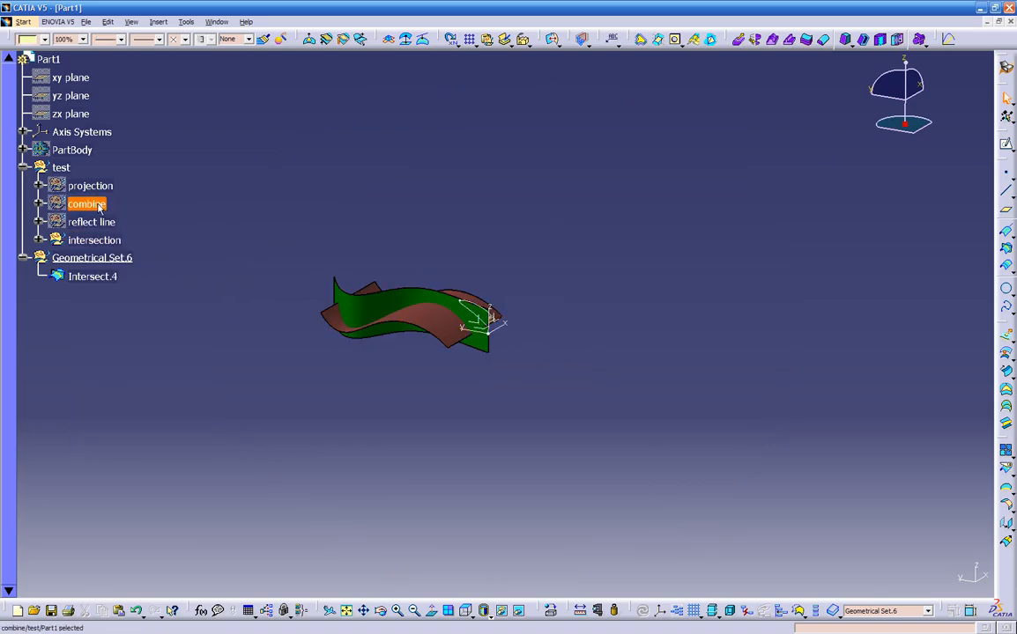
right_click(88, 204)
left_click(126, 239)
right_click(88, 203)
left_click(127, 238)
middle_click_drag(357, 353, 333, 440)
middle_click_drag(155, 307, 377, 396)
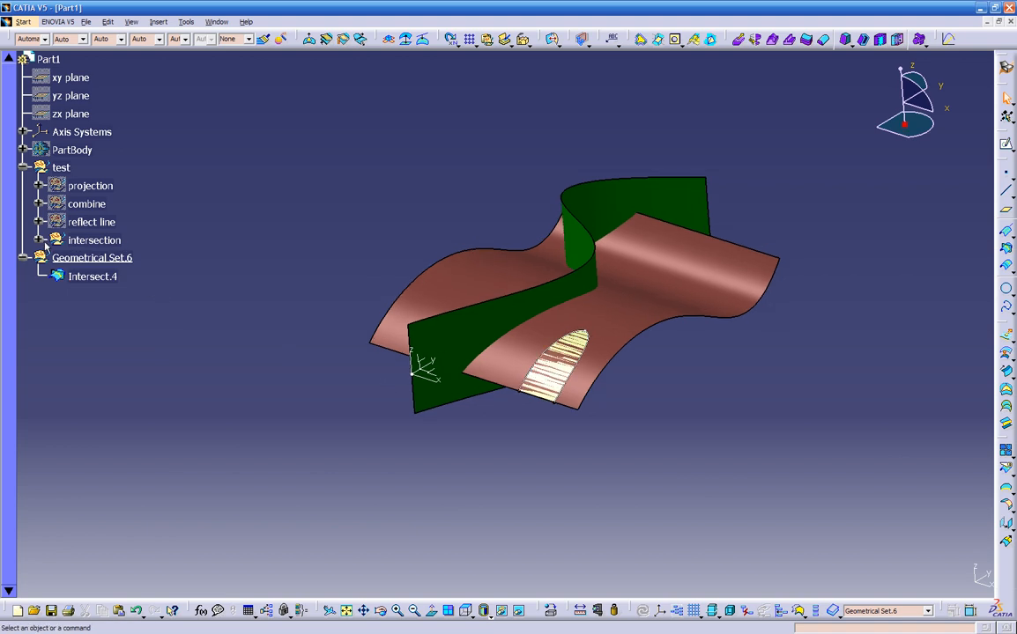
Expand the intersection set and delete Geometrical Set.6 together with its Intersect.4 surface.
left_click(40, 241)
left_click(82, 367)
left_click(93, 350)
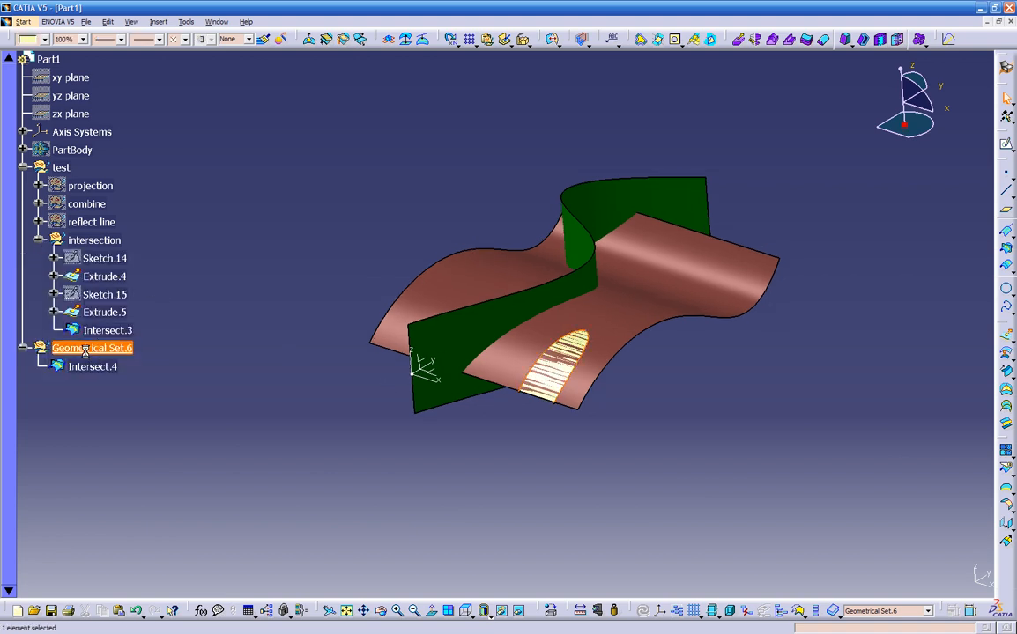
key("Delete")
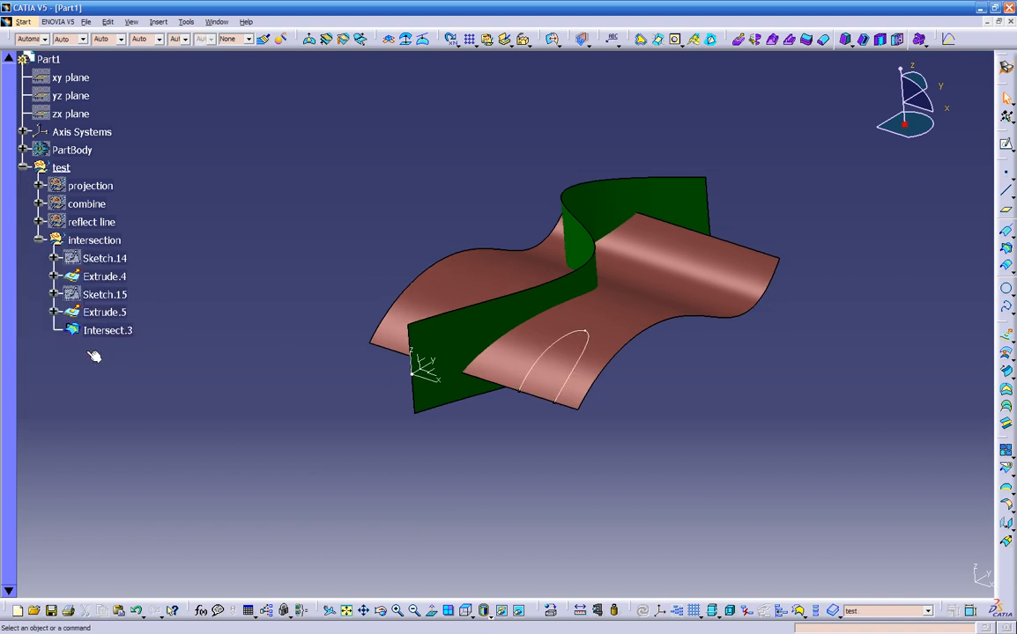
Define the intersection set as the in-work object.
middle_click_drag(319, 438, 366, 409)
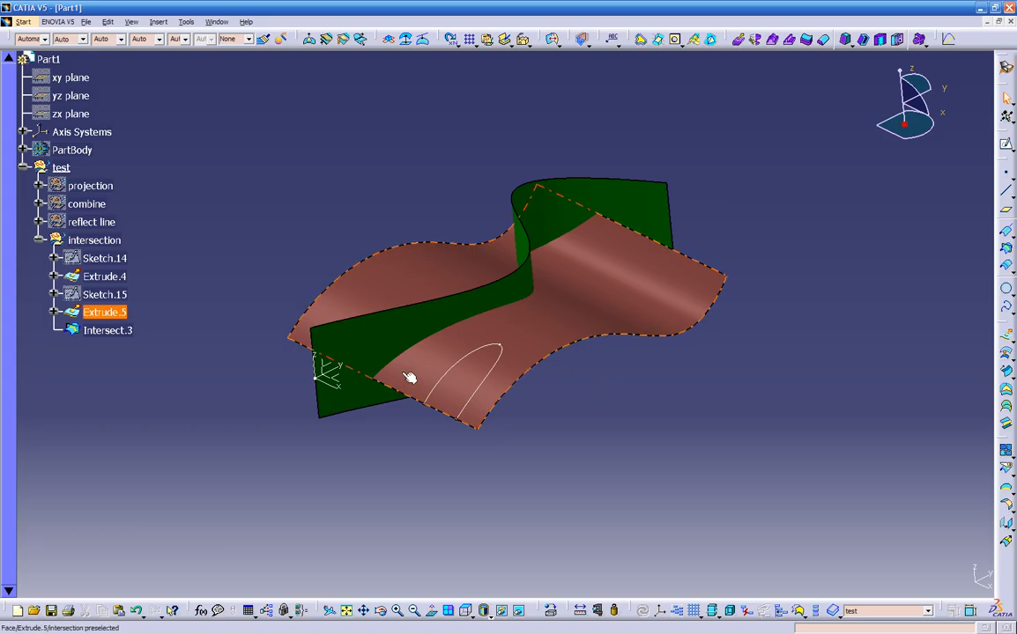
middle_click_drag(470, 450, 405, 395)
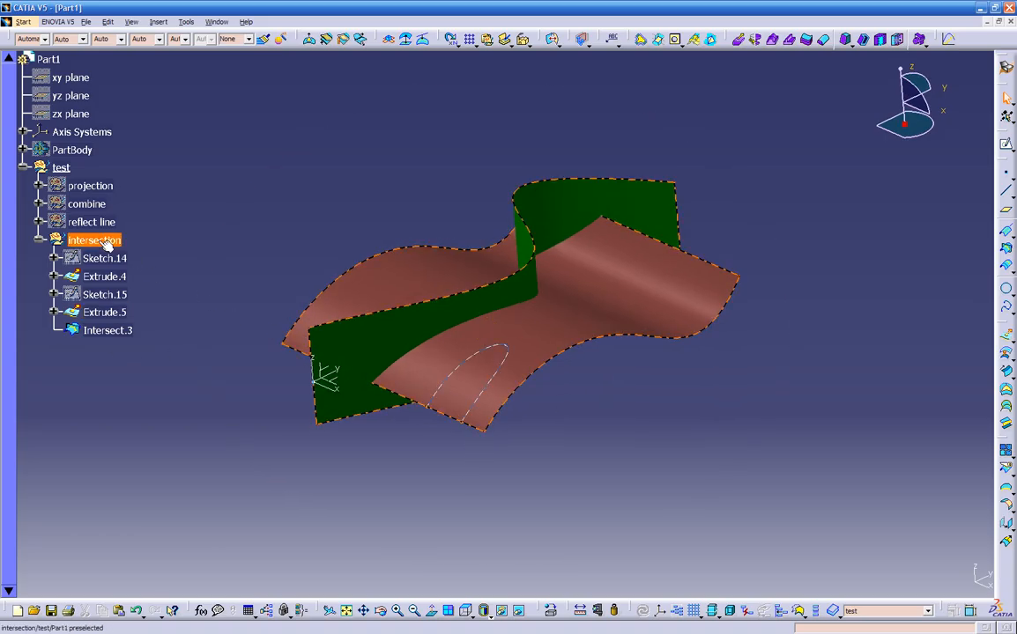
right_click(89, 241)
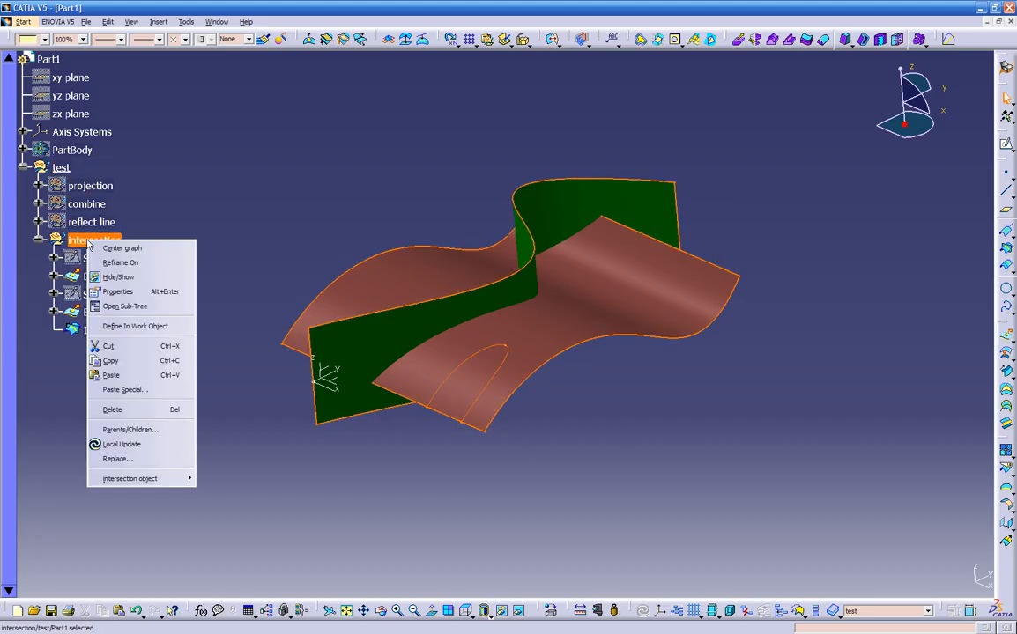
left_click(130, 327)
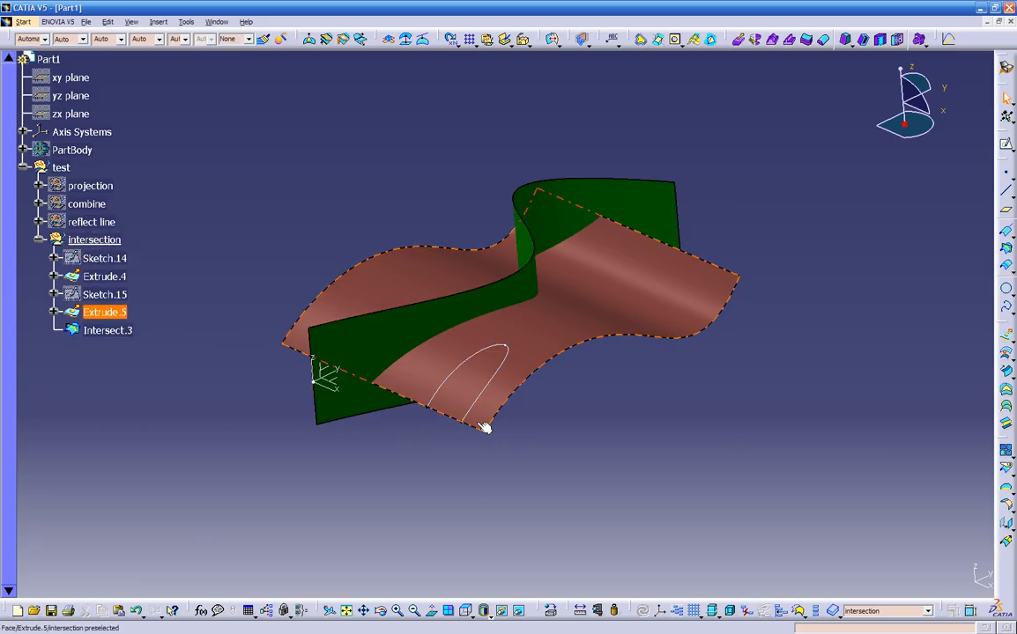
Start a sketch on the axis system's xy plane and draw a steep slanted line beside the extruded surfaces.
middle_click_drag(427, 425, 429, 456)
left_click(338, 428)
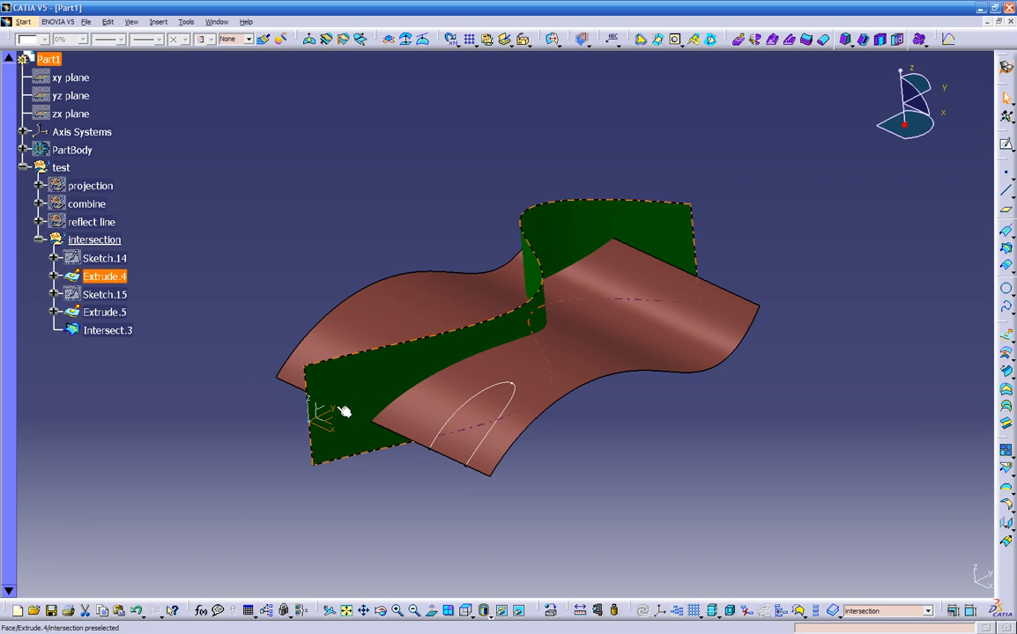
left_click(1005, 143)
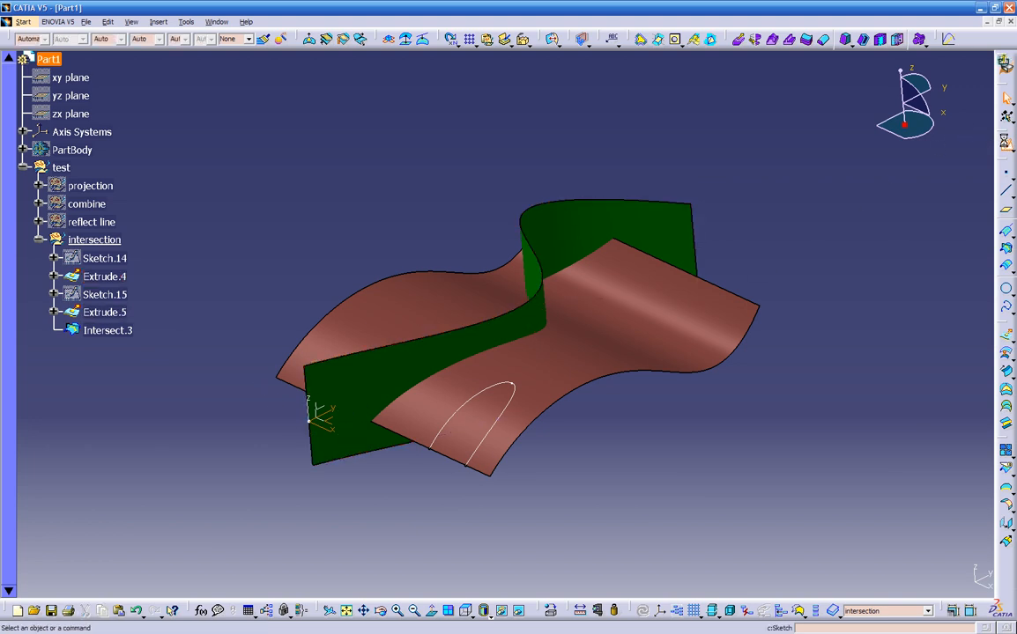
middle_click(845, 305)
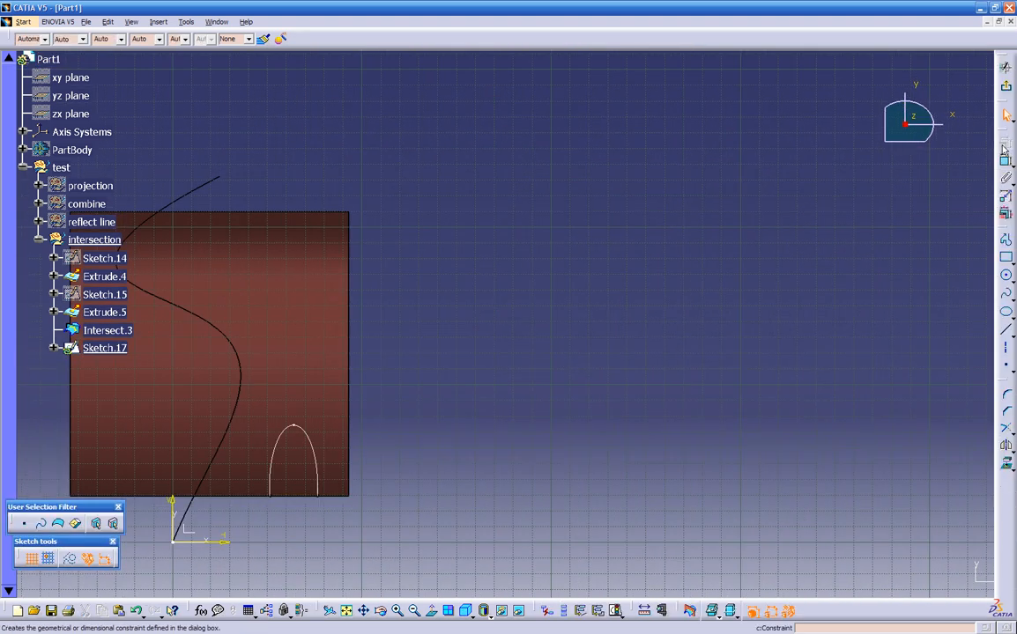
left_click(1005, 328)
left_click(410, 468)
left_click(513, 257)
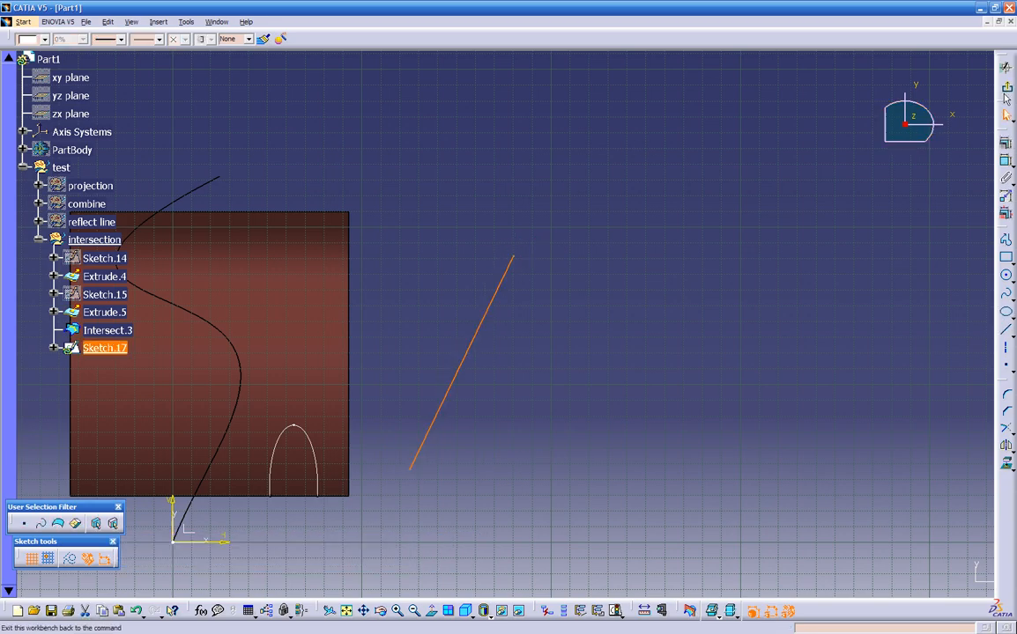
Draw a second line slanting the opposite way without touching the first, and exit the sketch.
left_click(1006, 330)
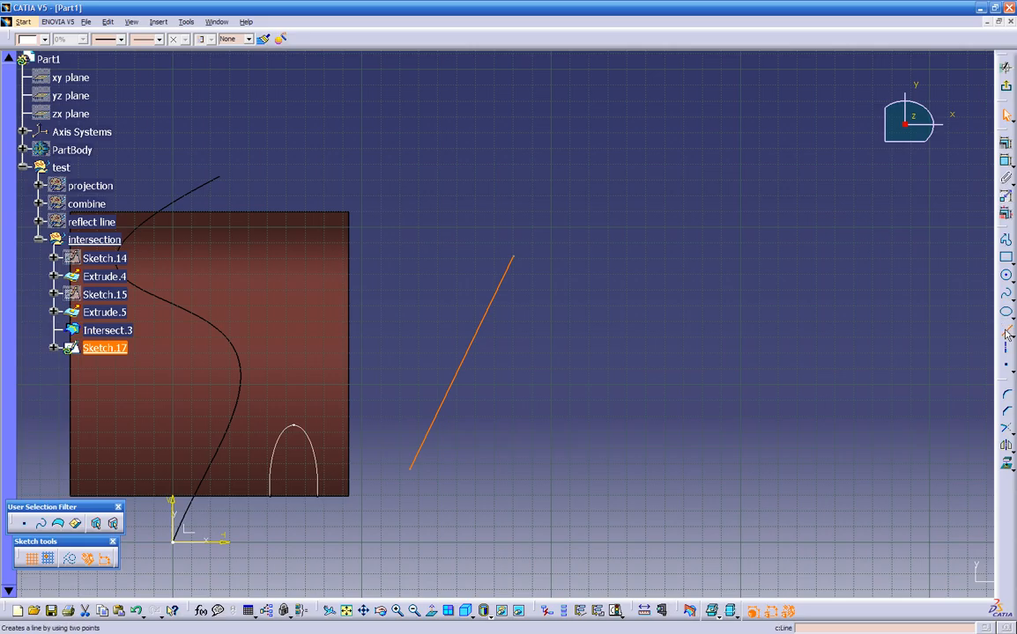
left_click(548, 258)
left_click(608, 481)
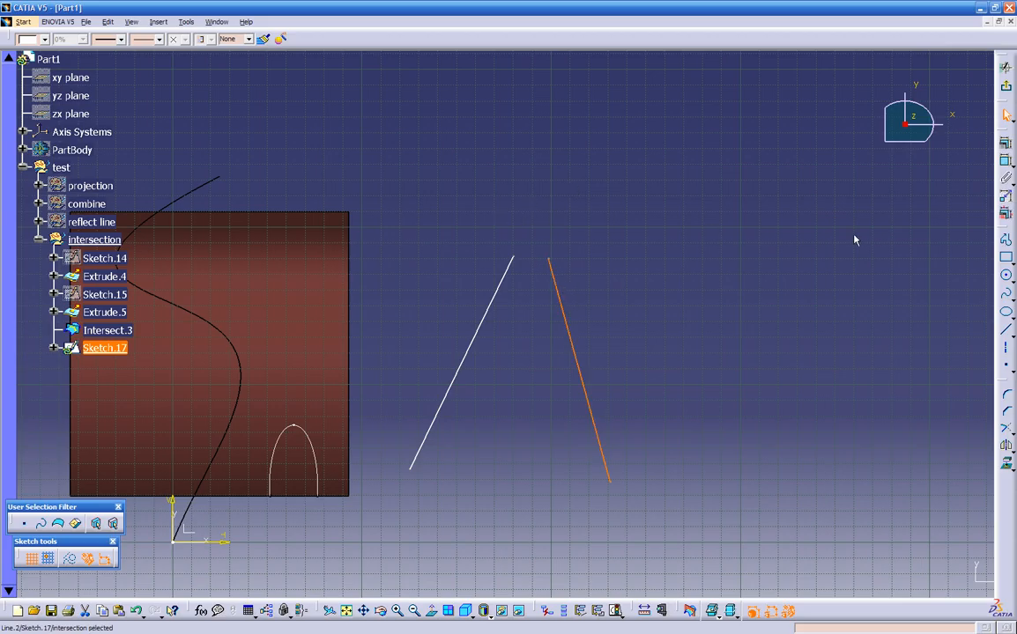
left_click(1005, 86)
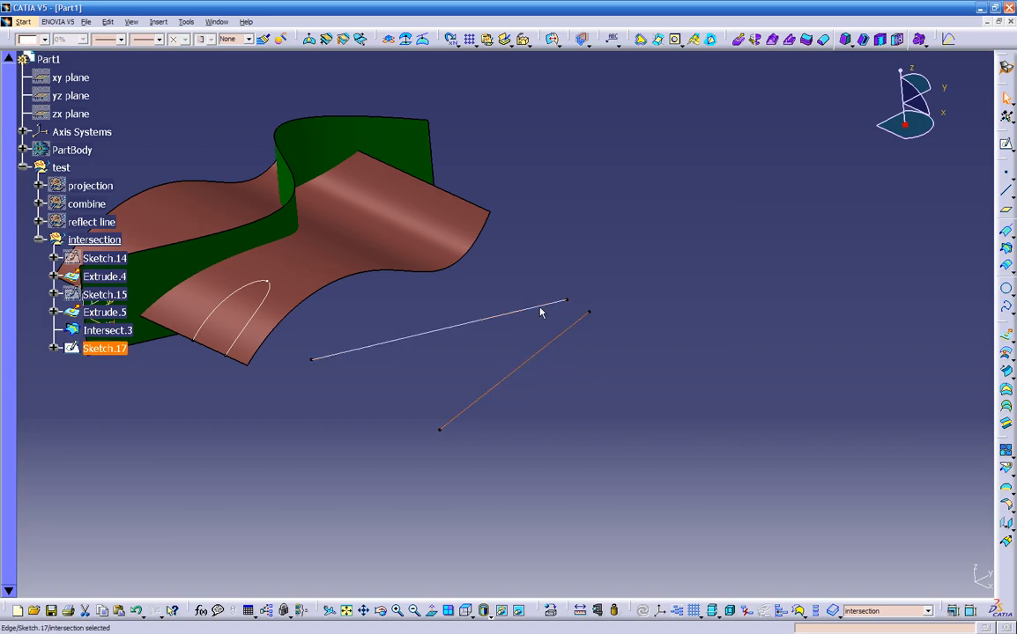
left_click(715, 341)
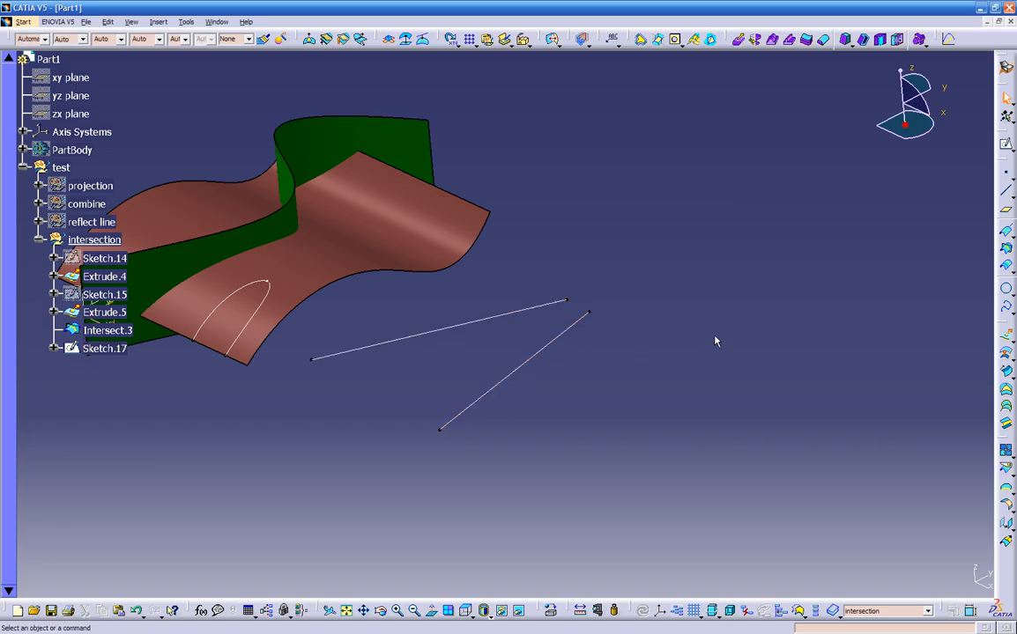
left_click(1003, 251)
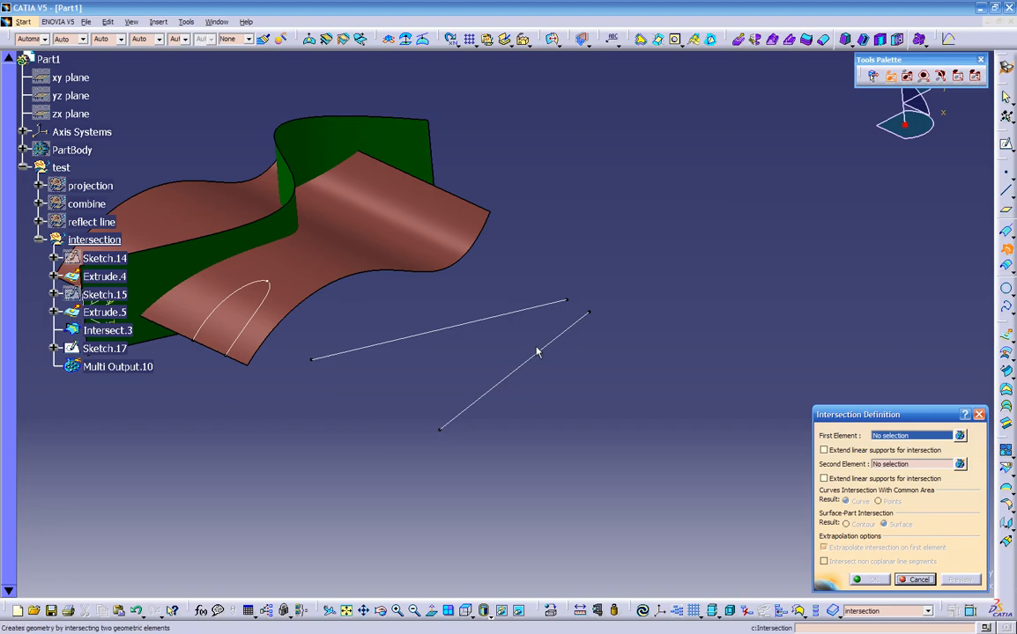
left_click(537, 352)
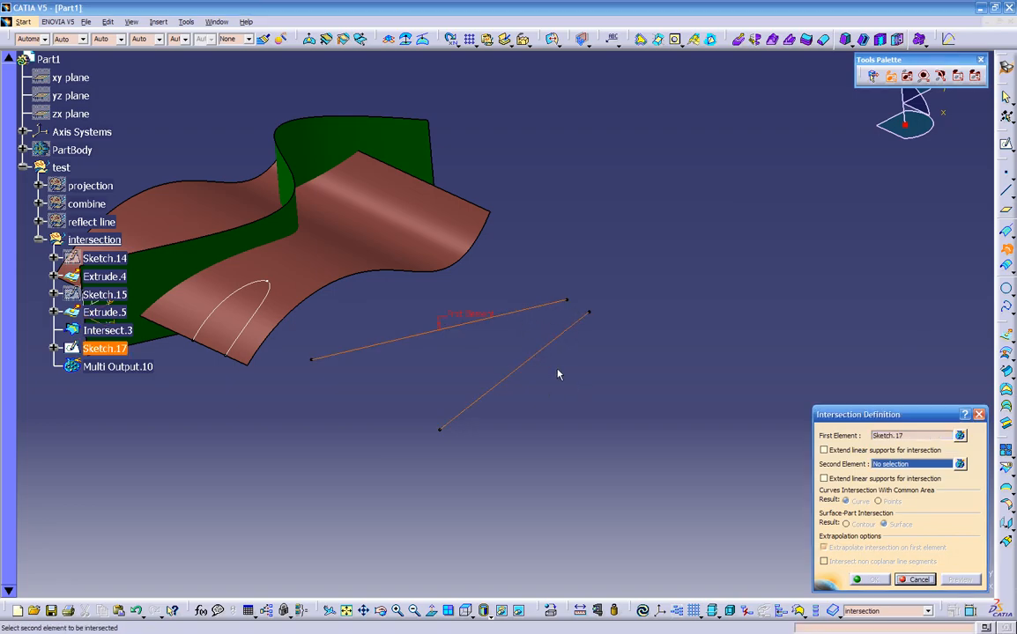
left_click(916, 580)
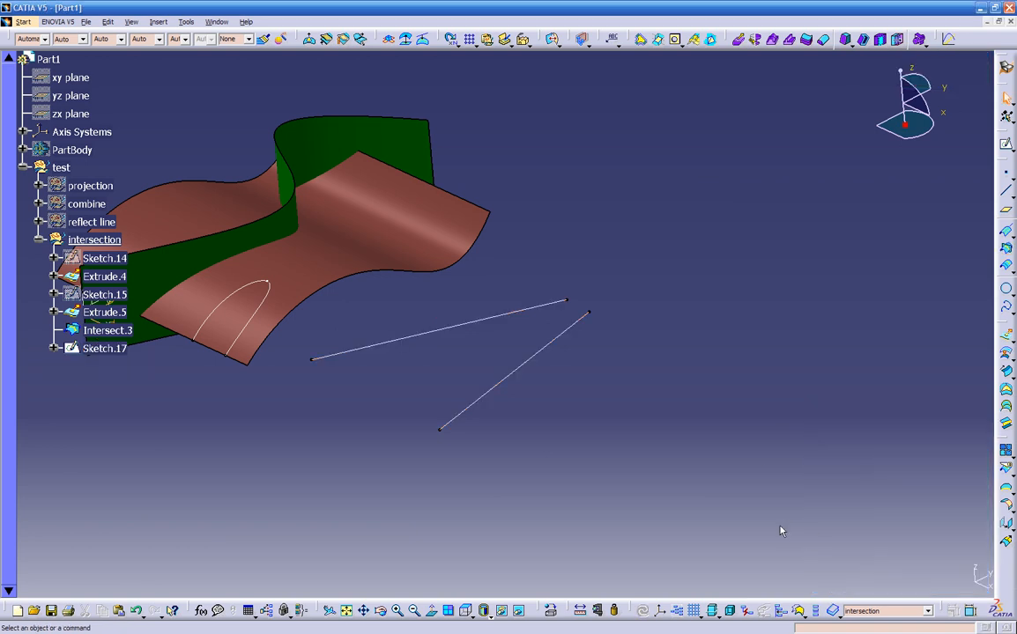
Disassemble Sketch.17 into separate curves using the Domains Only mode.
middle_click_drag(180, 387, 317, 336)
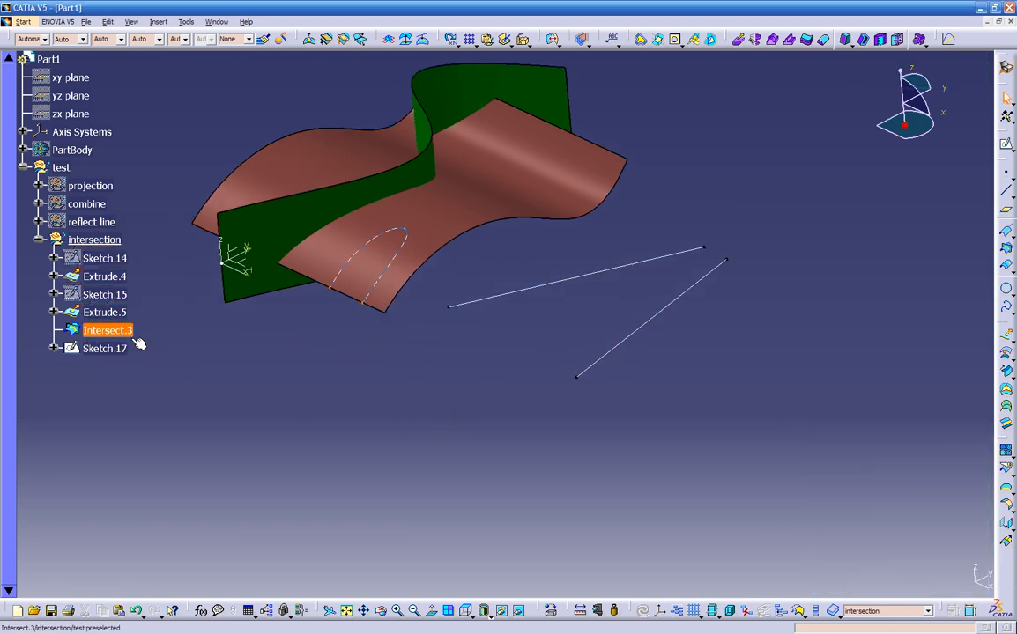
left_click(123, 349)
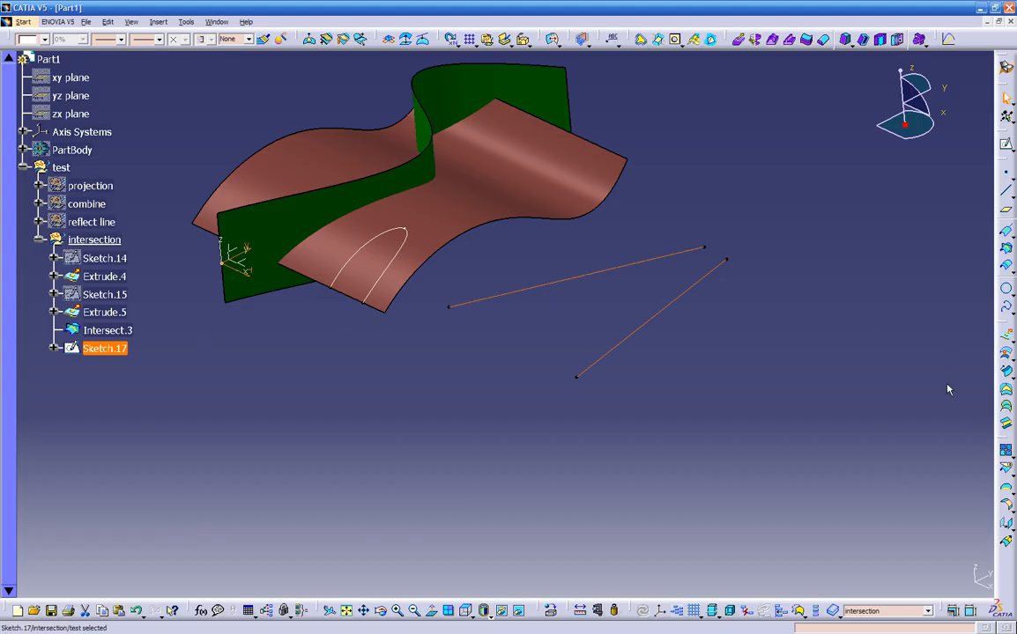
left_click(1012, 458)
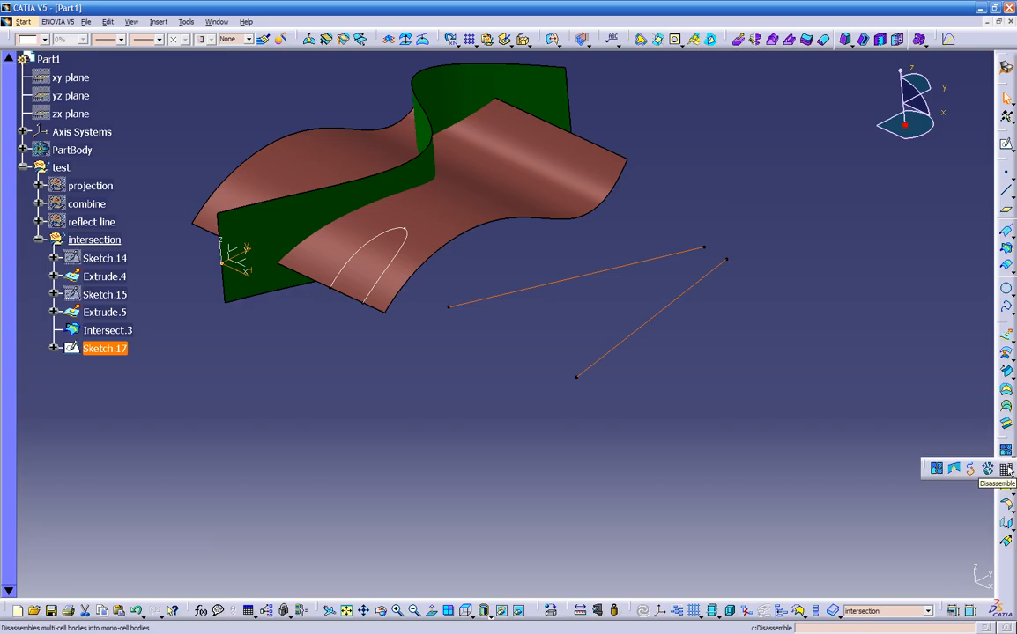
left_click(1007, 469)
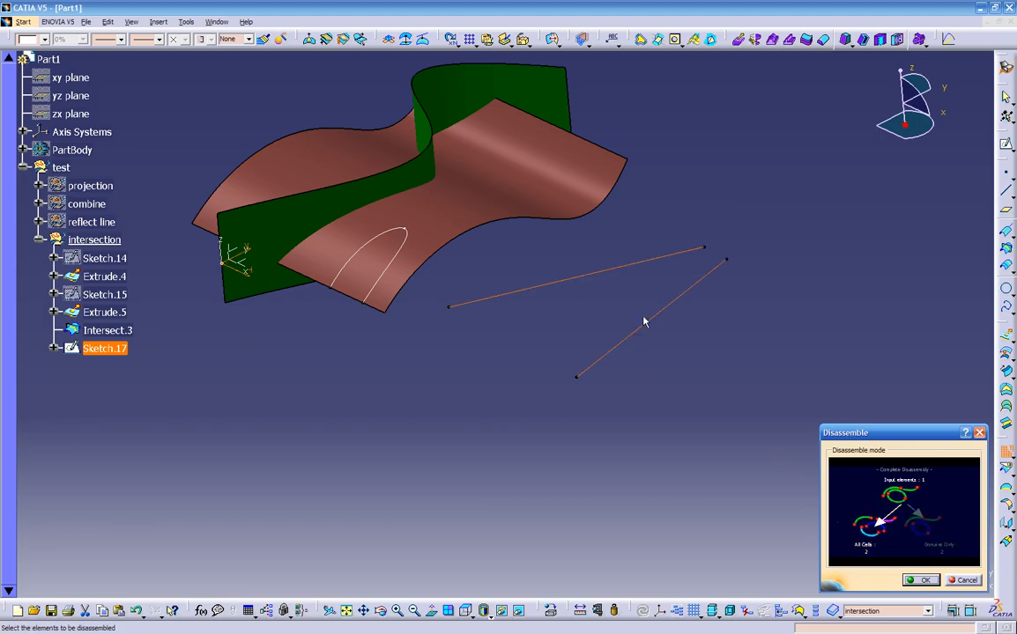
left_click(922, 533)
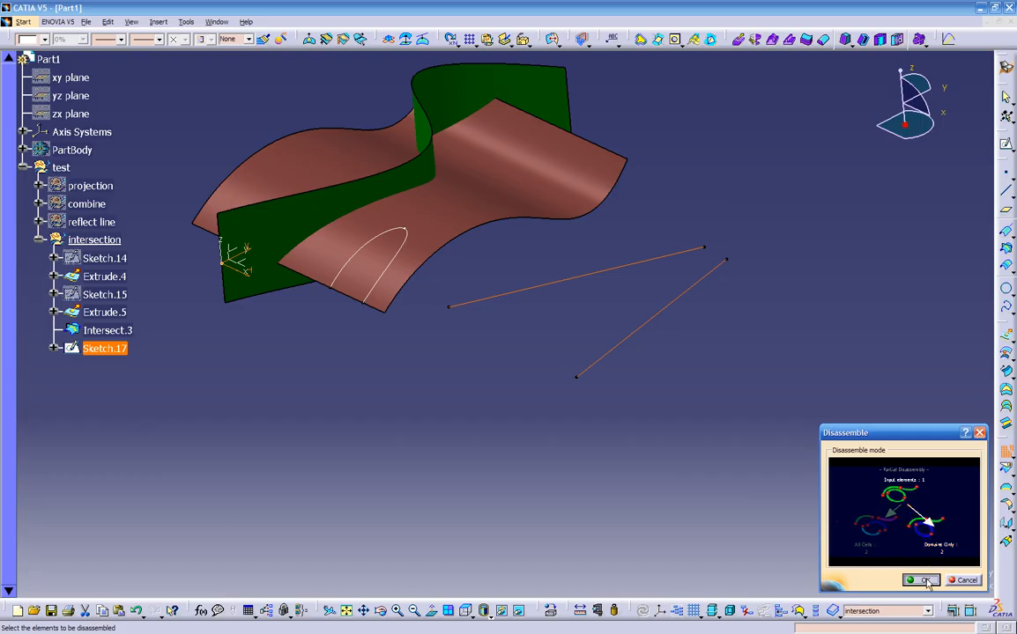
left_click(921, 580)
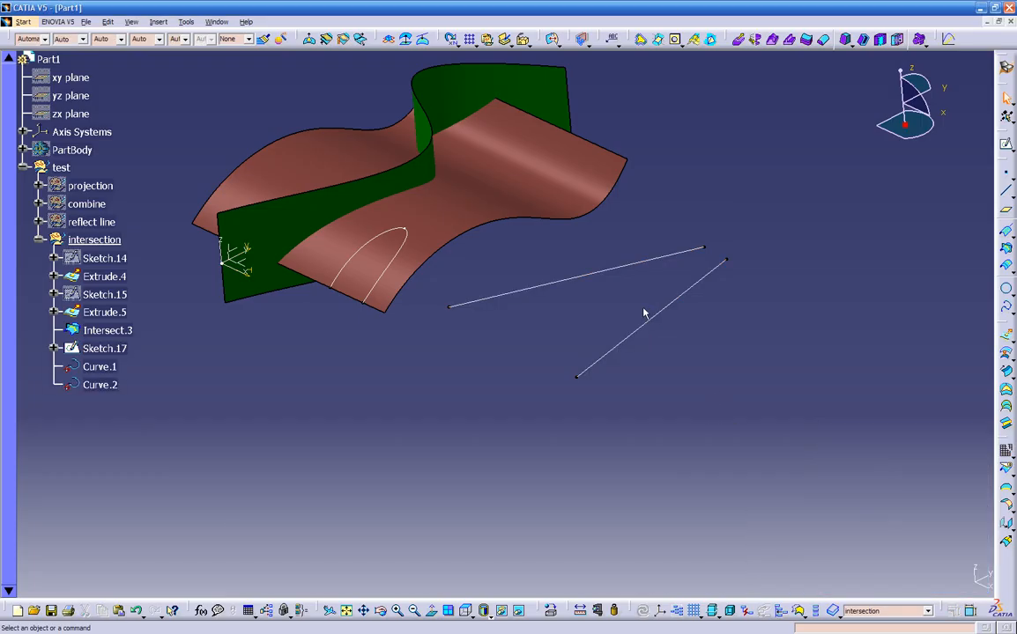
Check which line each of Curve.1 and Curve.2 represents, and hide the source Sketch.17.
left_click(100, 367)
left_click(99, 385, "ctrl")
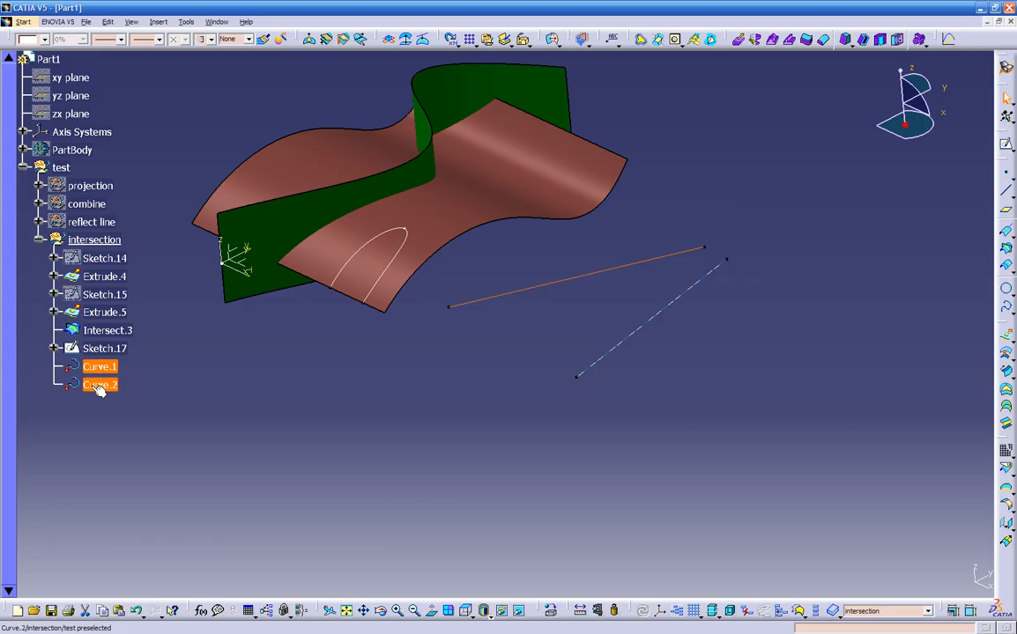
left_click(98, 385)
left_click(101, 350)
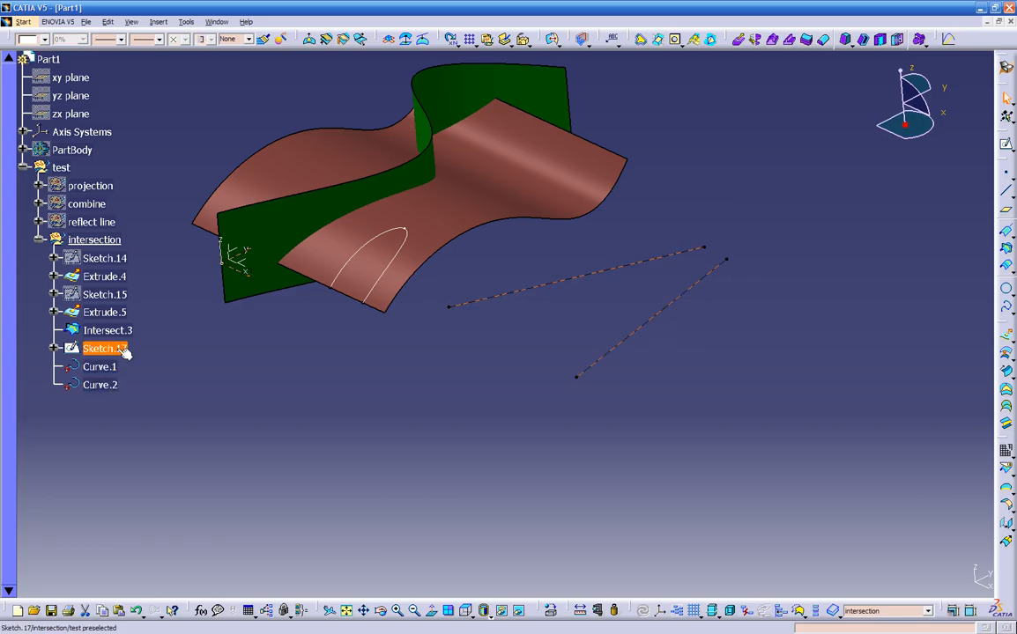
right_click(117, 349)
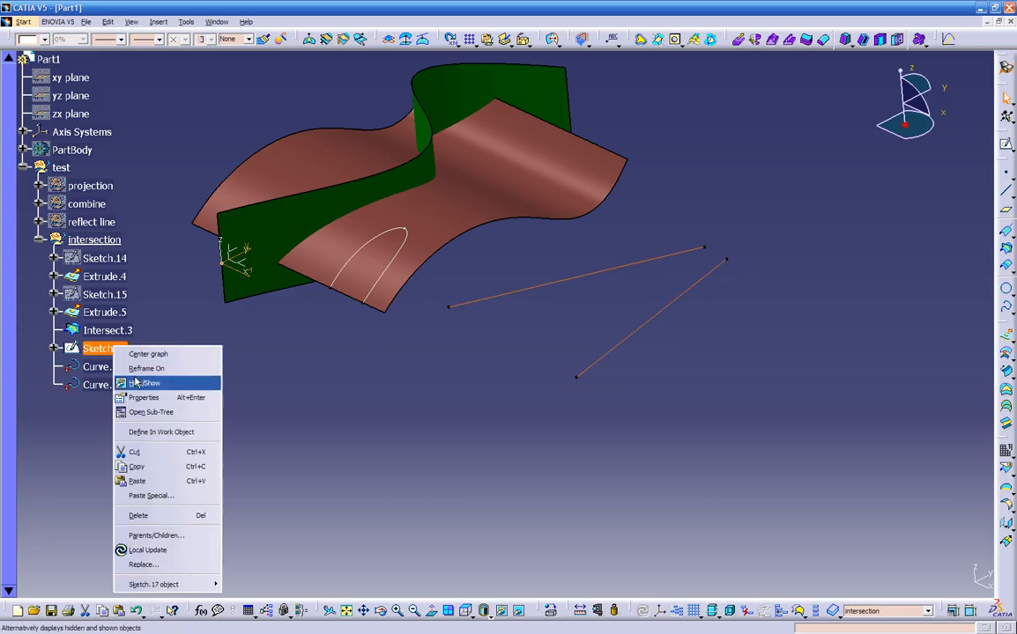
left_click(134, 370)
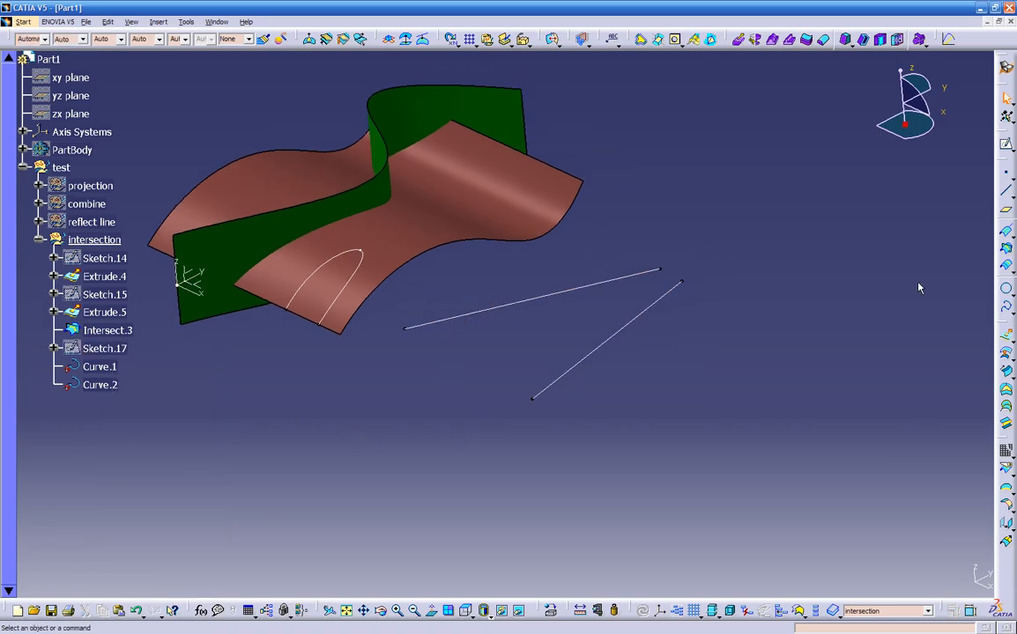
Set up an Intersection of Curve.2 with Curve.1 and try previewing it with the Curve result and the Points result.
left_click(1007, 251)
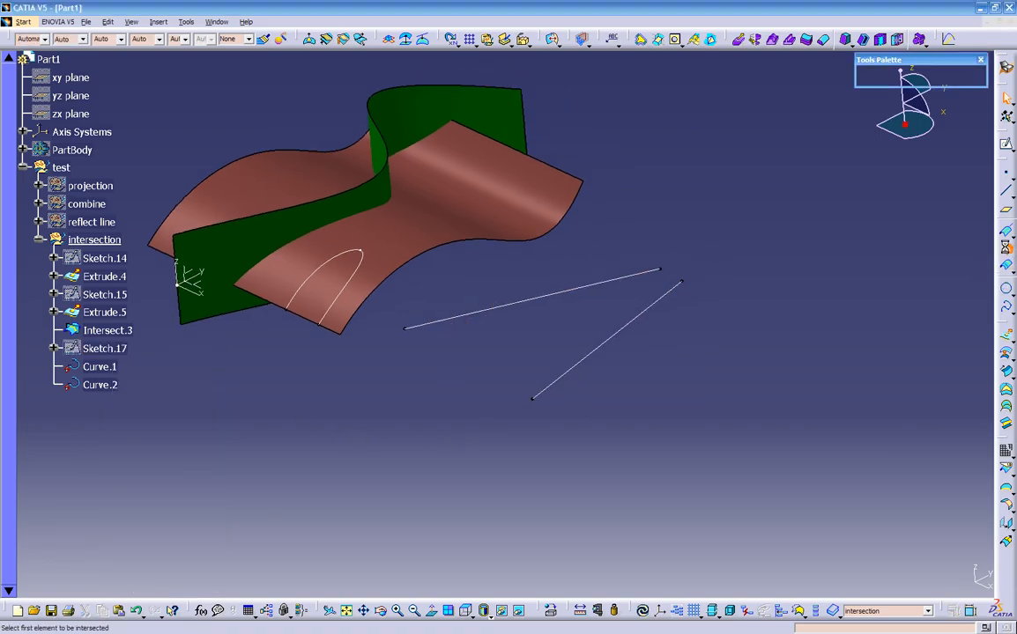
left_click(656, 302)
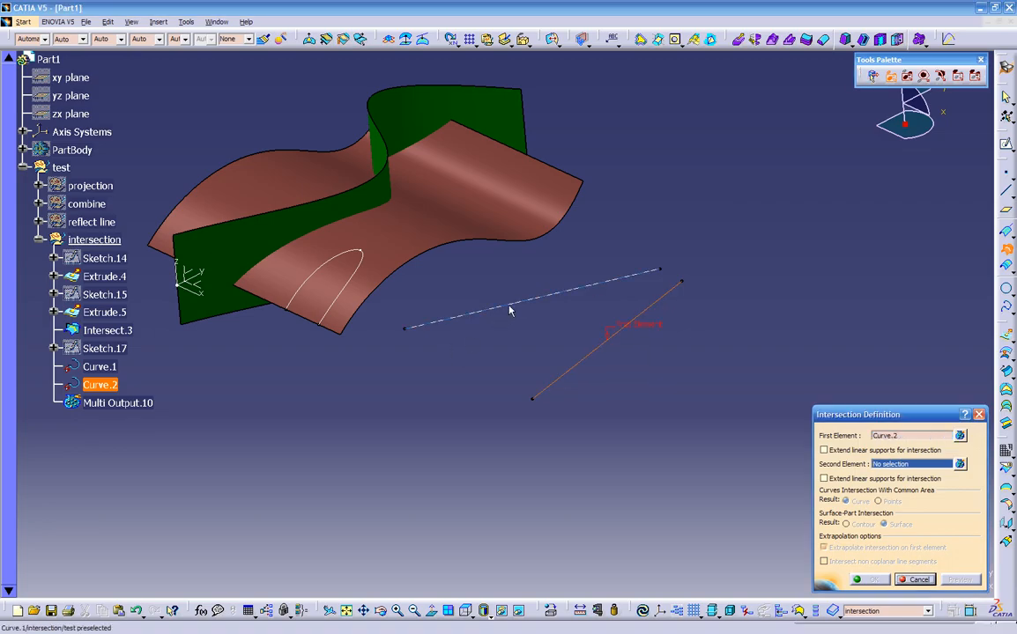
left_click(507, 305)
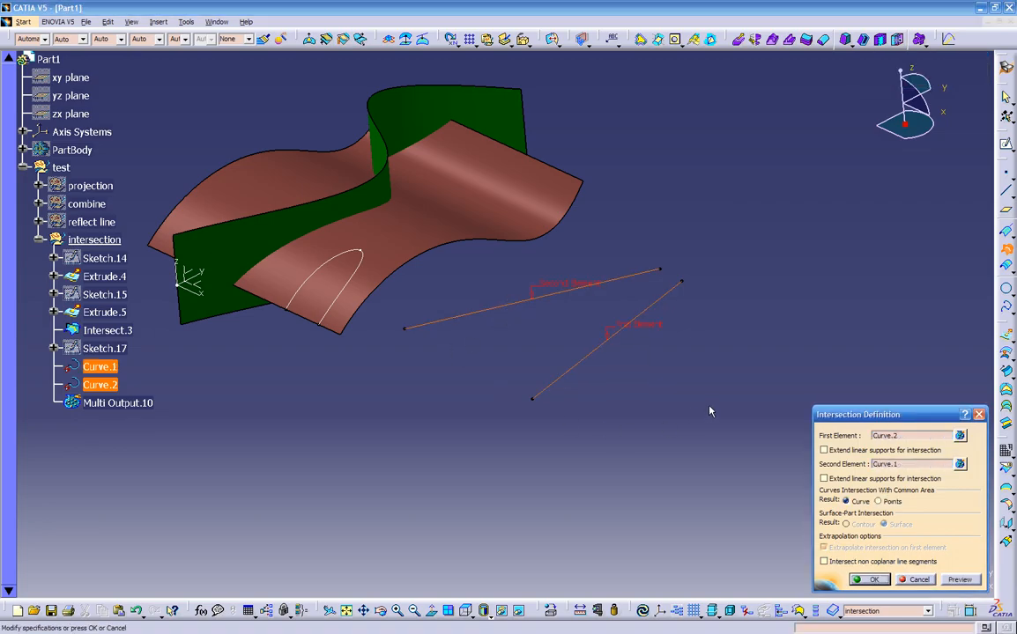
middle_click_drag(673, 377, 661, 388)
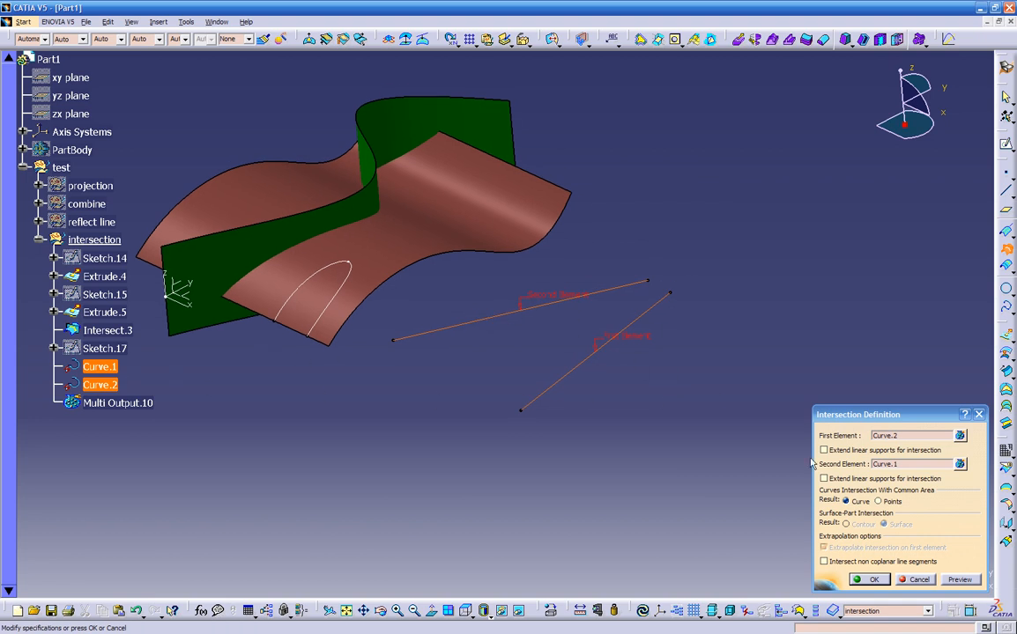
left_click(960, 580)
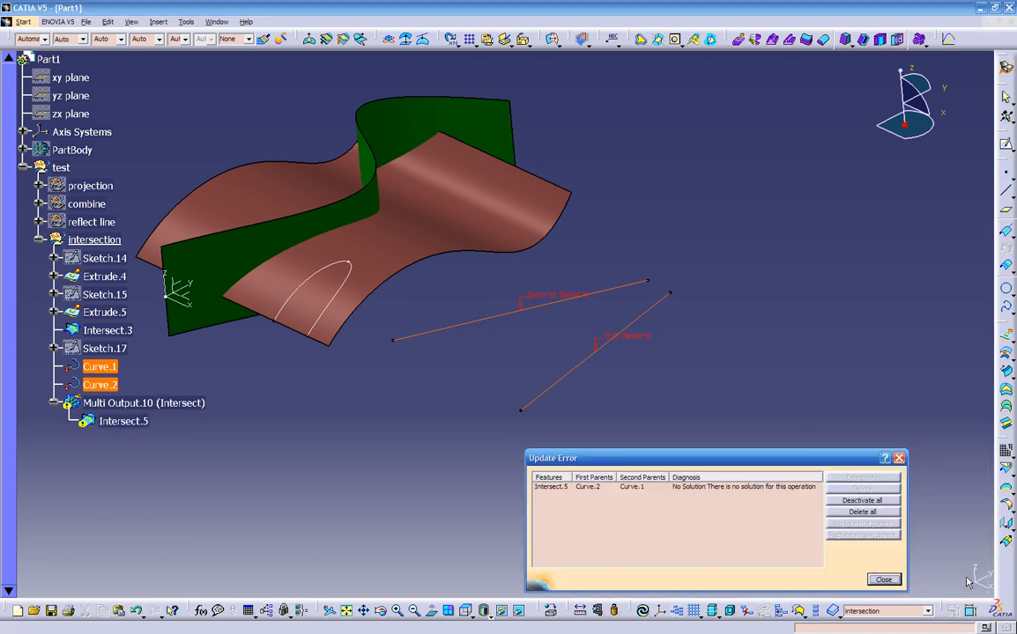
left_click(888, 580)
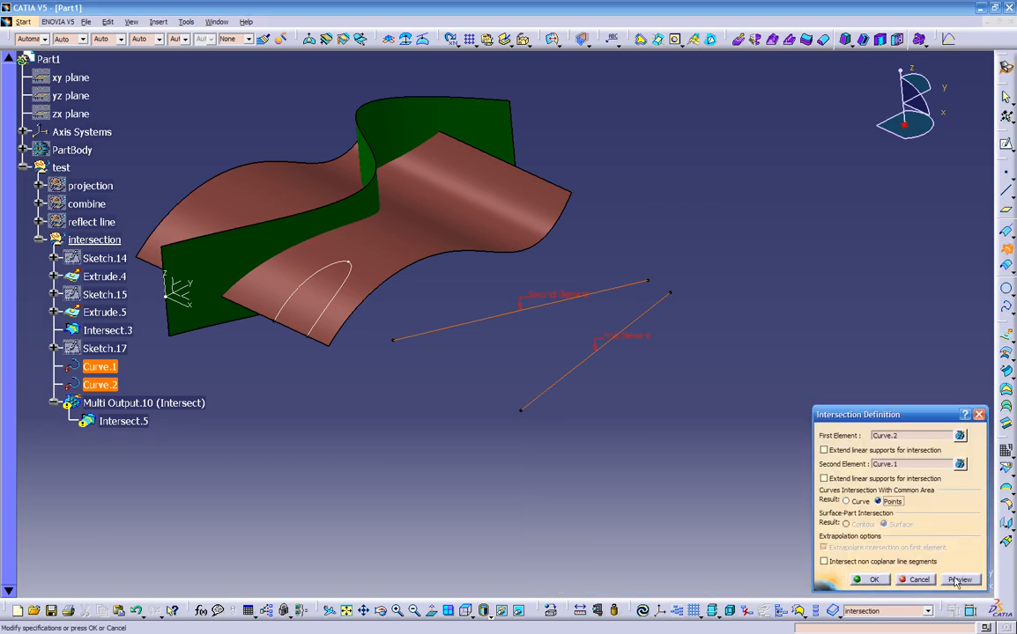
left_click(869, 580)
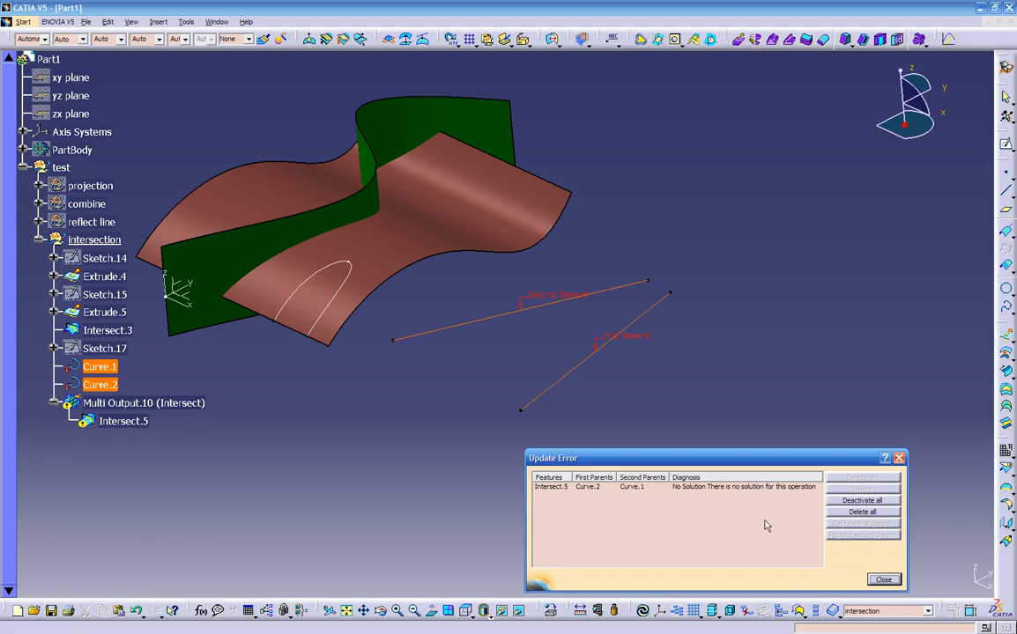
left_click(873, 579)
Enable extended linear supports for both curves and intersection of non coplanar line segments, and preview the intersection point.
mouse_move(692, 486)
middle_mouse_down()
mouse_move(677, 472)
mouse_move(706, 473)
middle_mouse_up()
left_click(824, 561)
left_click(960, 580)
mouse_move(686, 480)
middle_mouse_down()
mouse_move(617, 481)
mouse_move(567, 399)
mouse_move(665, 469)
mouse_move(551, 407)
mouse_move(492, 428)
mouse_move(485, 464)
mouse_move(508, 492)
mouse_move(527, 411)
mouse_move(527, 429)
mouse_move(674, 470)
middle_mouse_up()
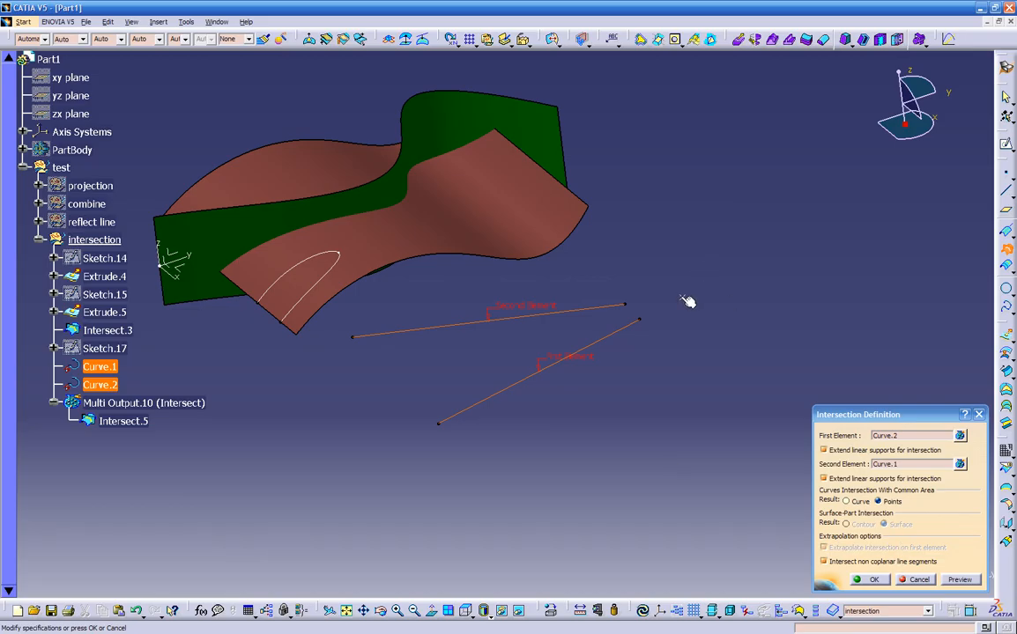
middle_click_drag(666, 344, 582, 423)
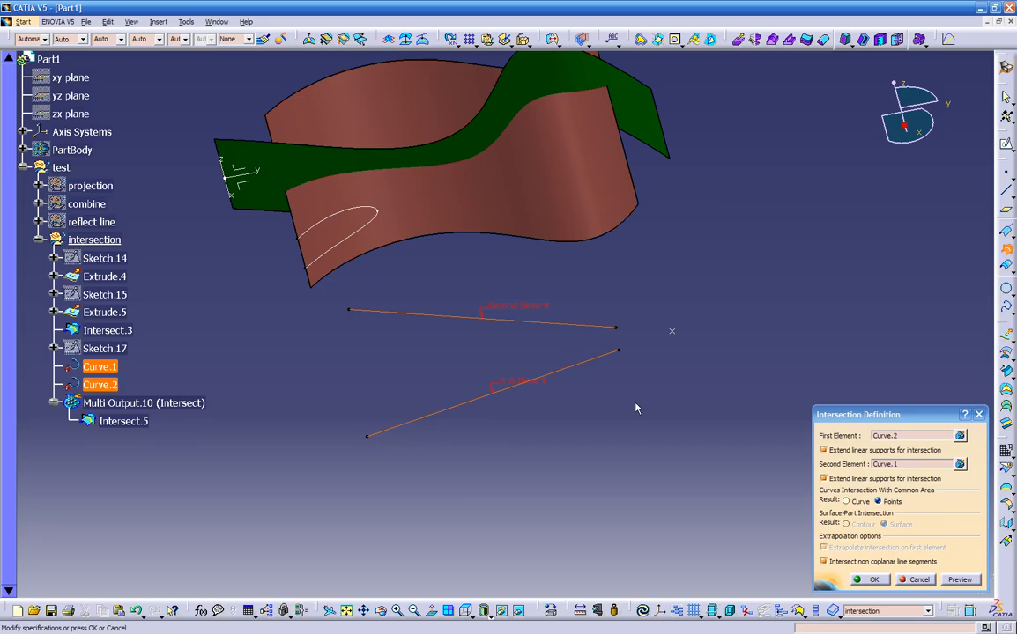
middle_click_drag(636, 408, 773, 478)
Compare the Curve and Points result options, keep Points, and create the intersection of the two extended lines.
left_click(845, 501)
left_click(877, 502)
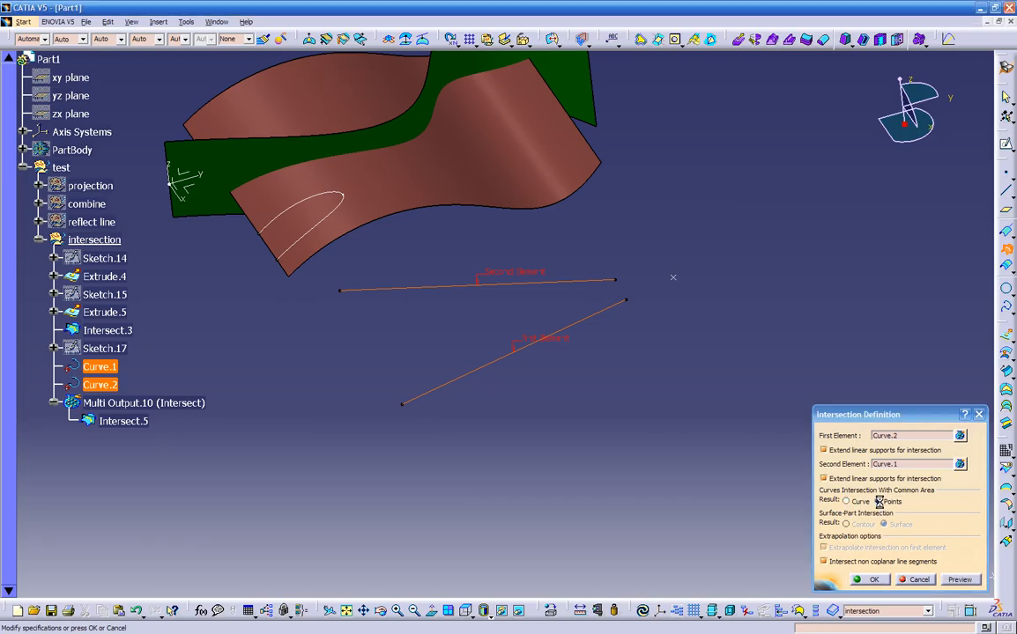
left_click(875, 581)
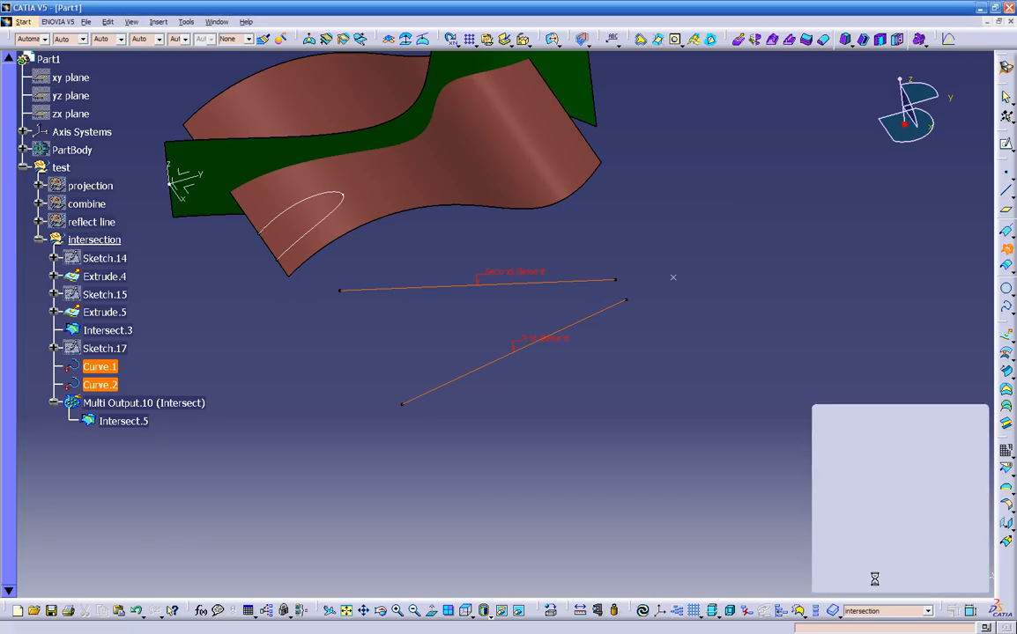
middle_click_drag(539, 387, 588, 451)
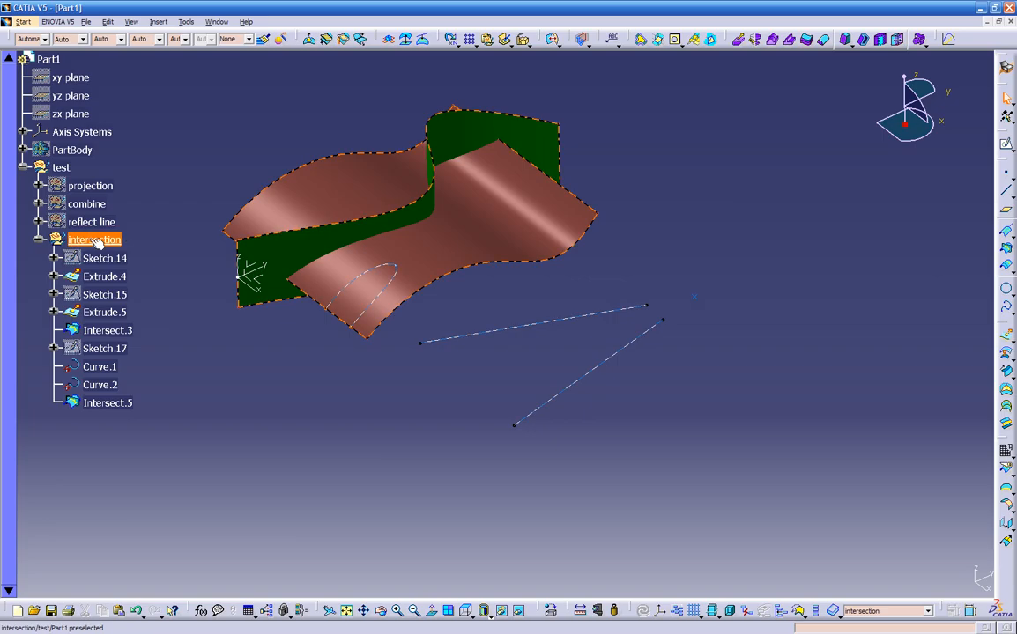
middle_click_drag(370, 401, 433, 427)
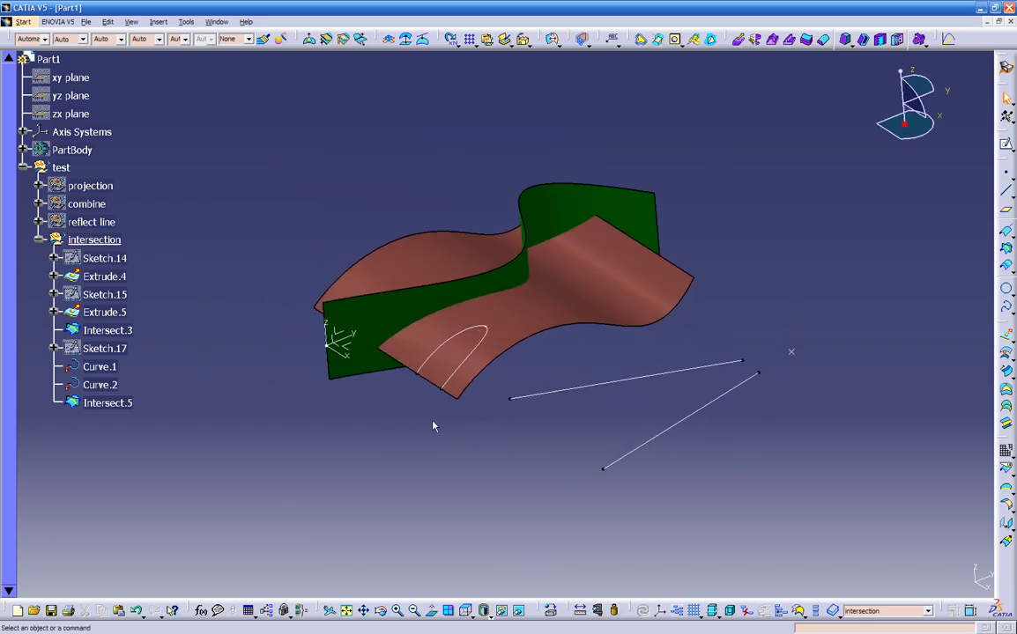